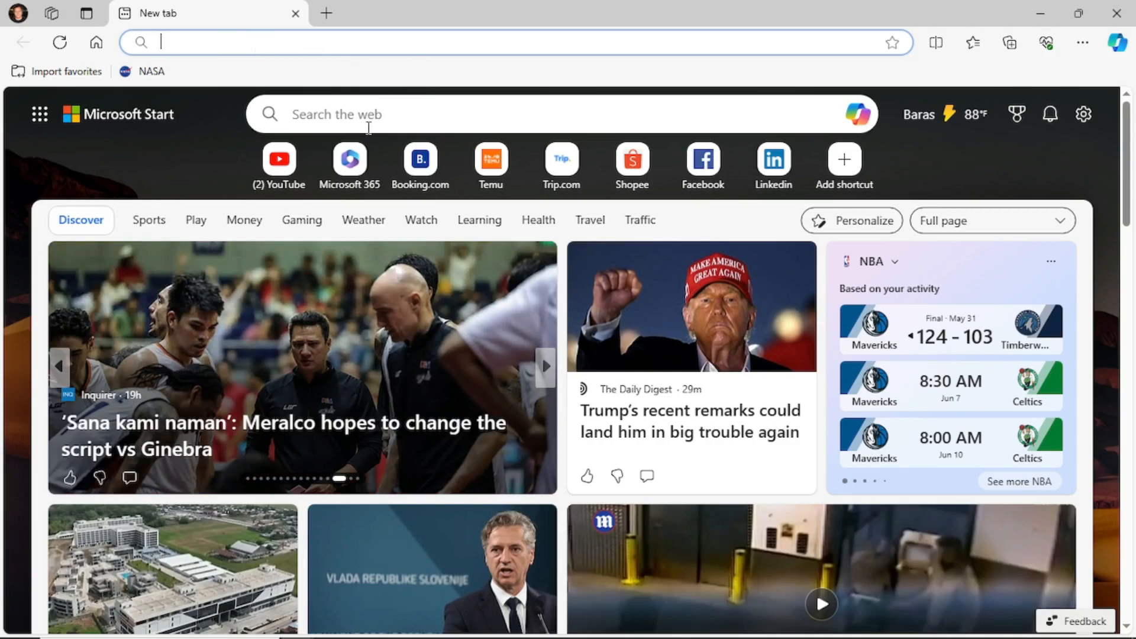
# - Search the web for VSDC Free Video Editor using the suggestion offered for "vsdc"
pyautogui.click(410, 115)
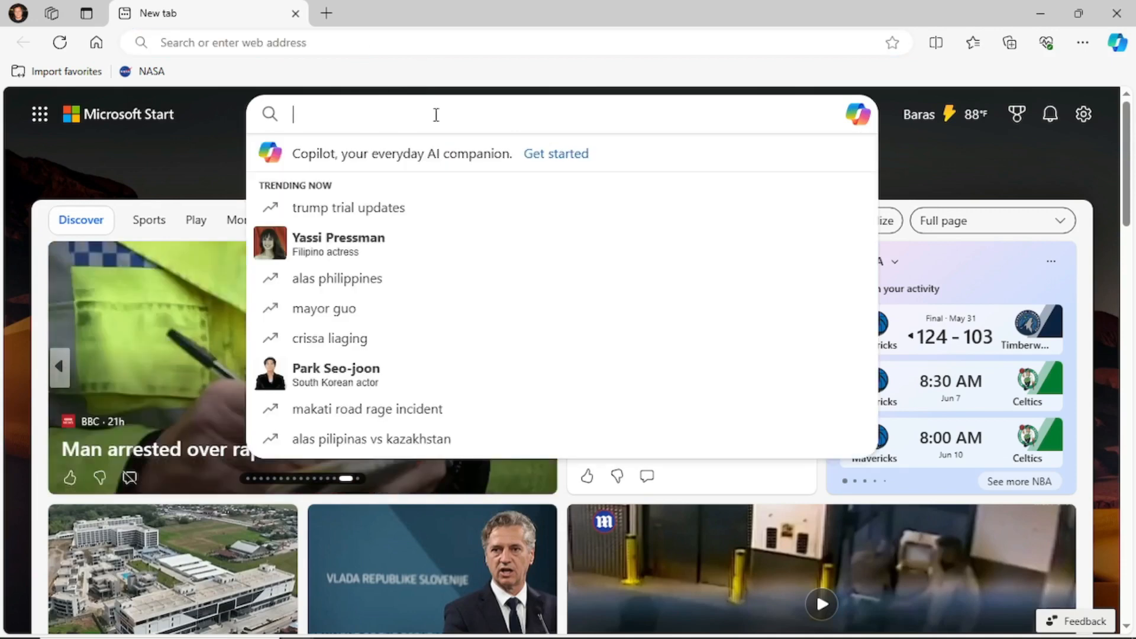
pyautogui.write('vsd')
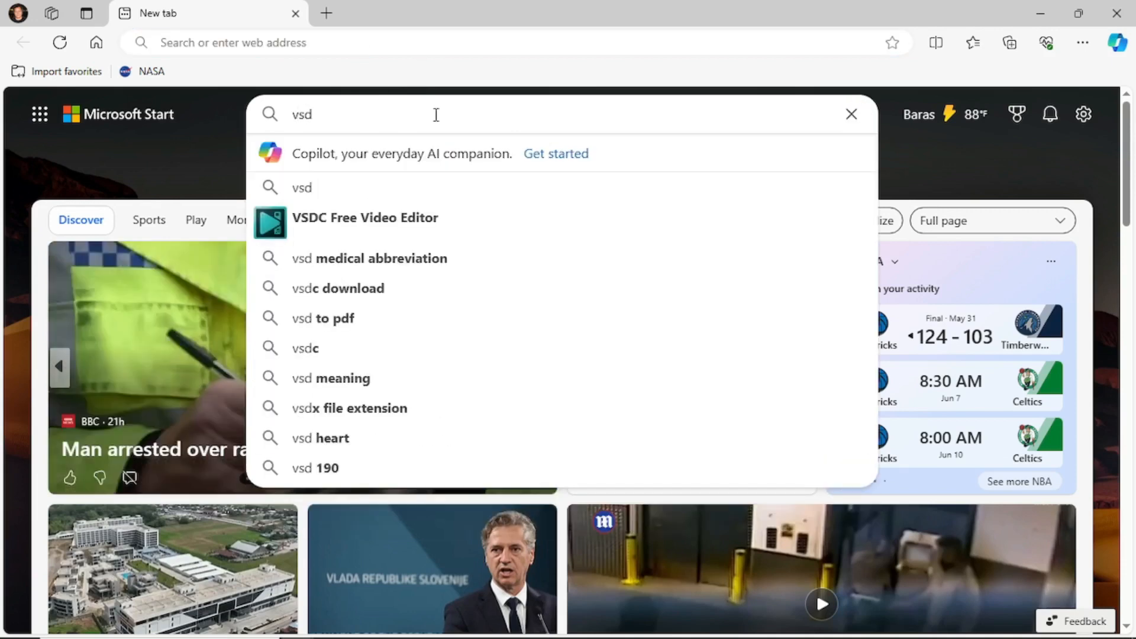
pyautogui.write('c')
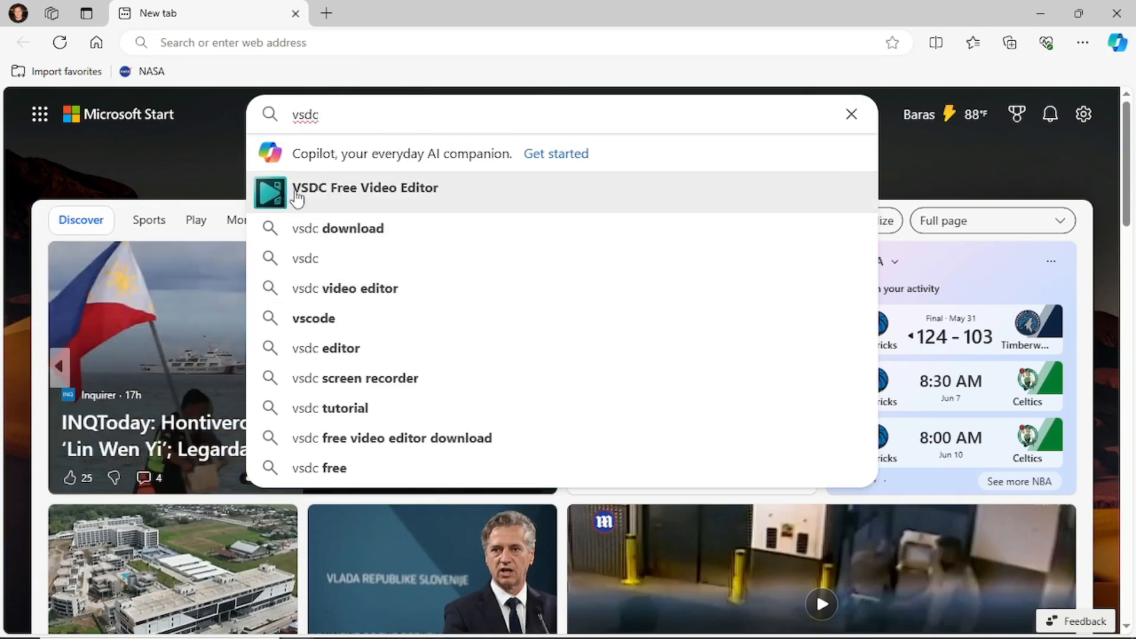
pyautogui.click(417, 202)
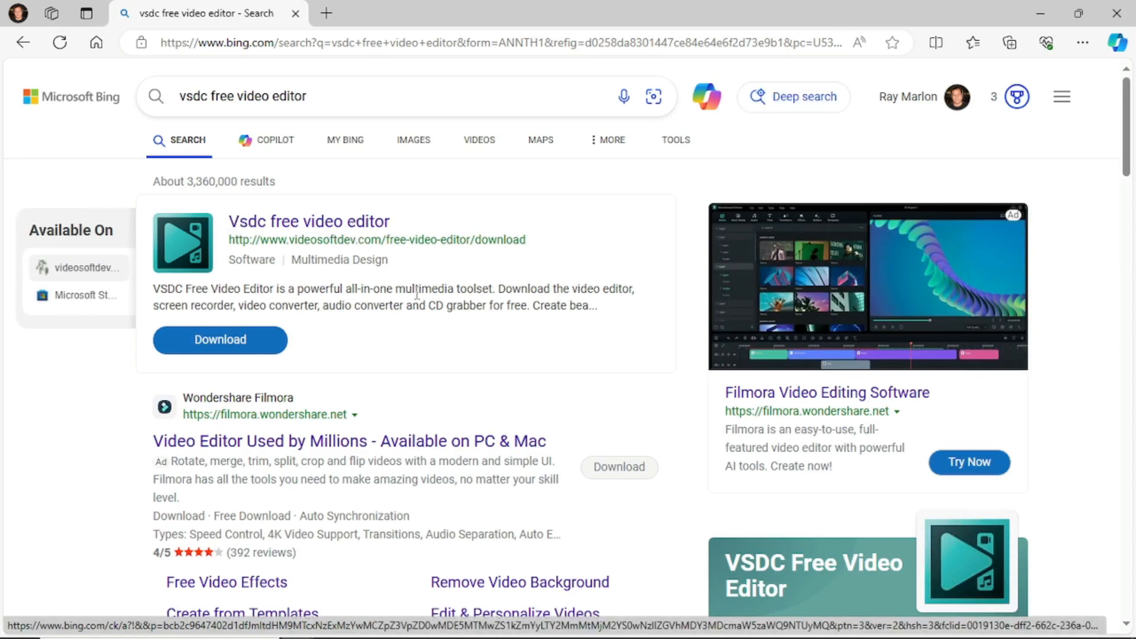
# - Open the videosoftdev.com website from the search results and go to its Video Editor download page
pyautogui.scroll(-2, 355, 397)
pyautogui.scroll(-1, 351, 406)
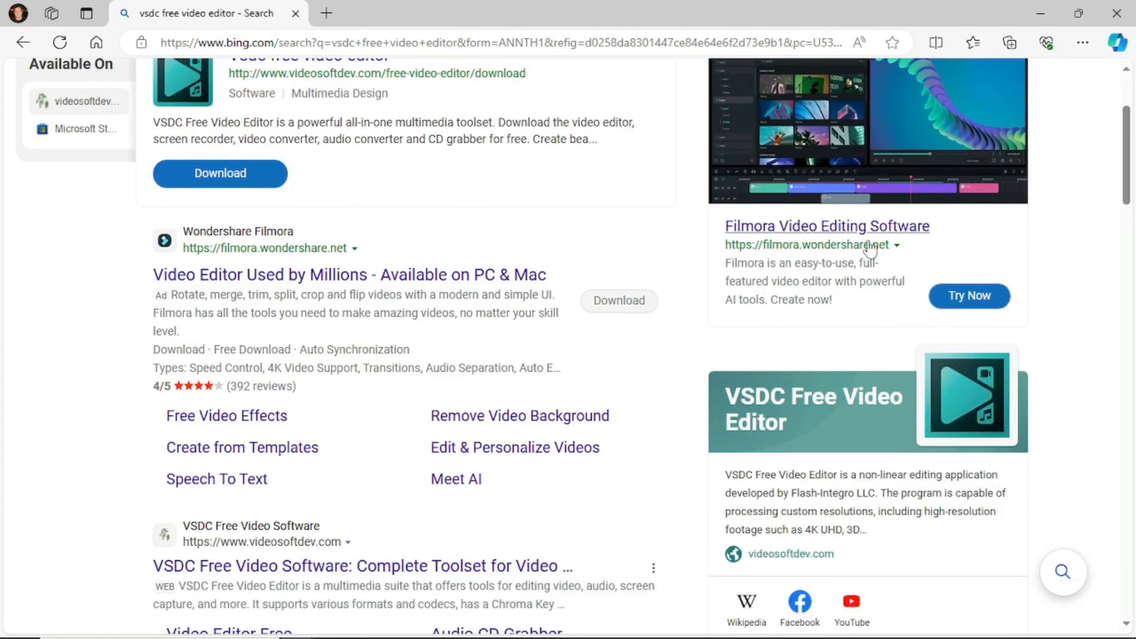
pyautogui.click(777, 559)
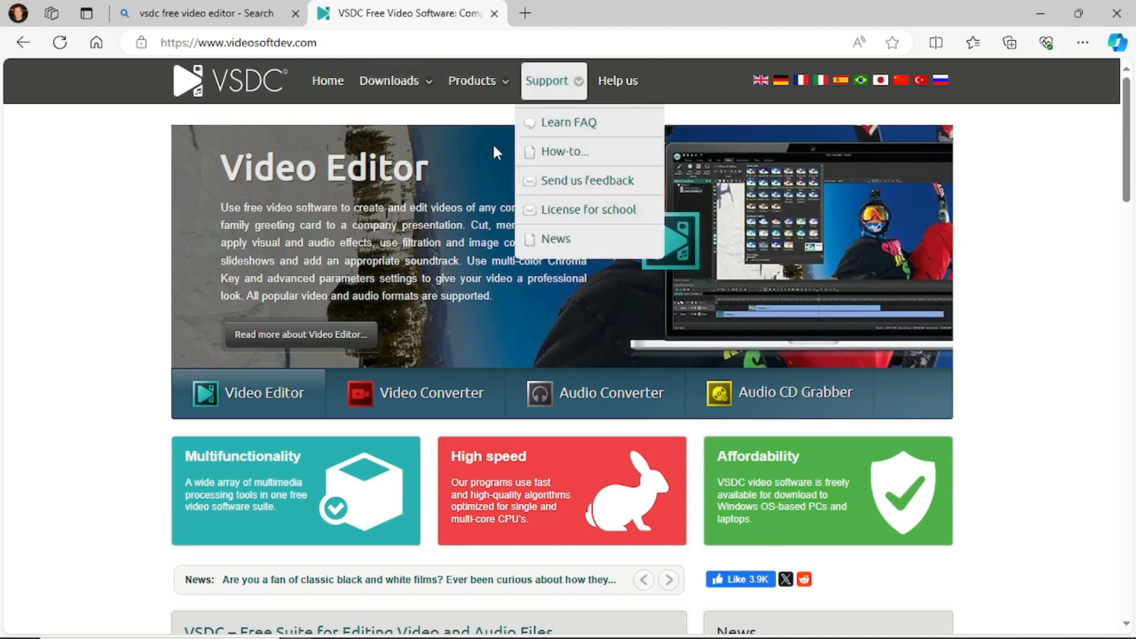
pyautogui.moveTo(379, 92)
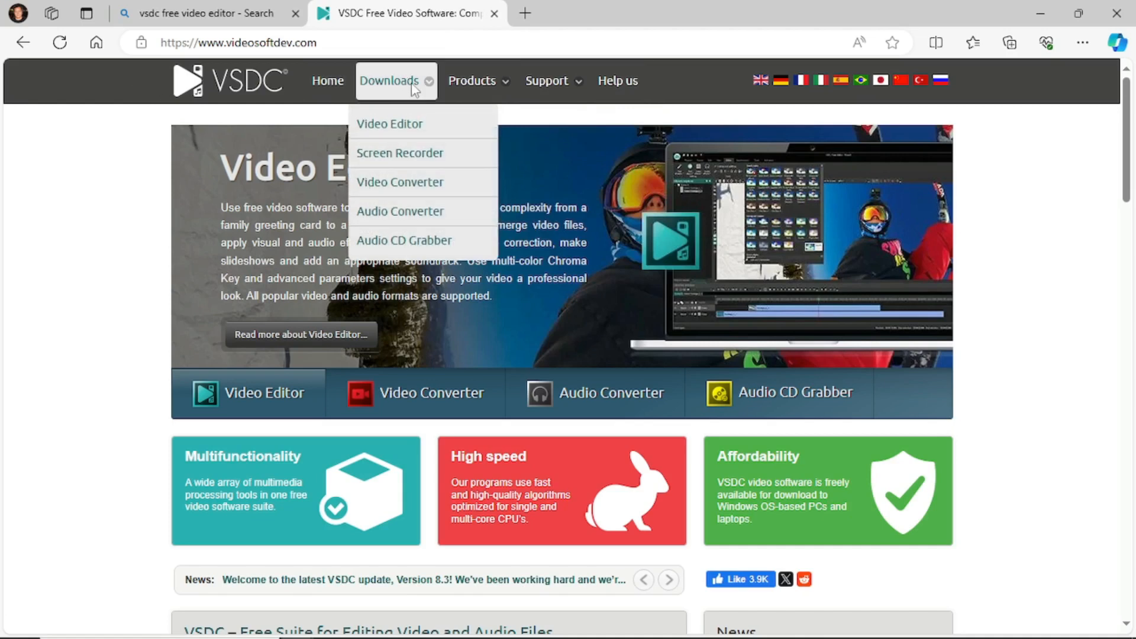
pyautogui.click(403, 136)
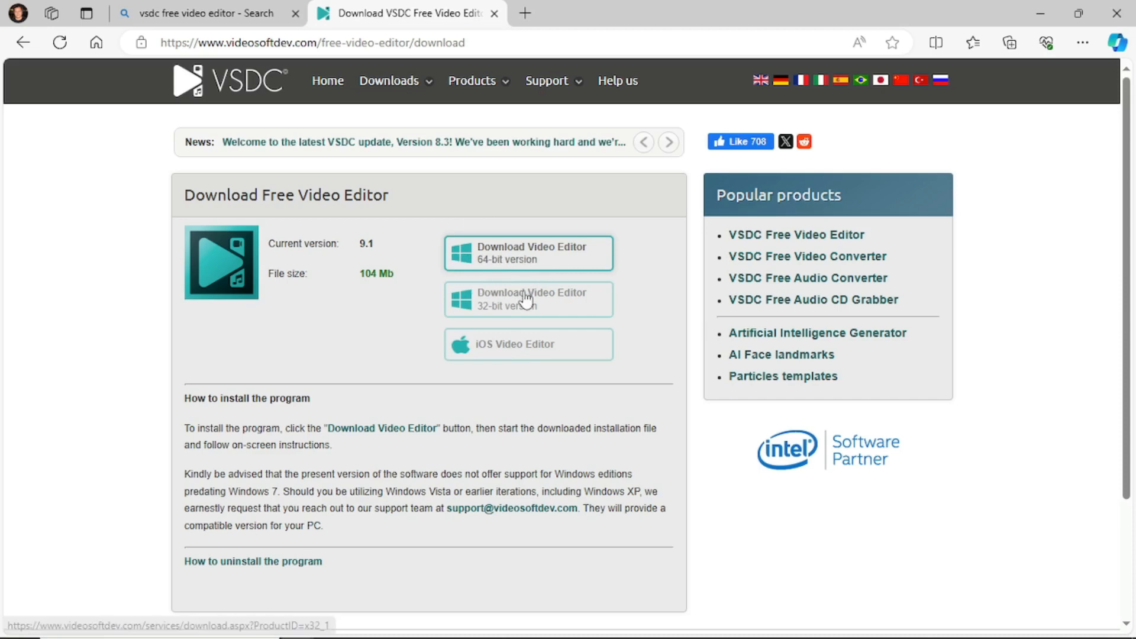
# - Look through the Windows list of installed apps for the Settings entry
pyautogui.moveTo(87, 633)
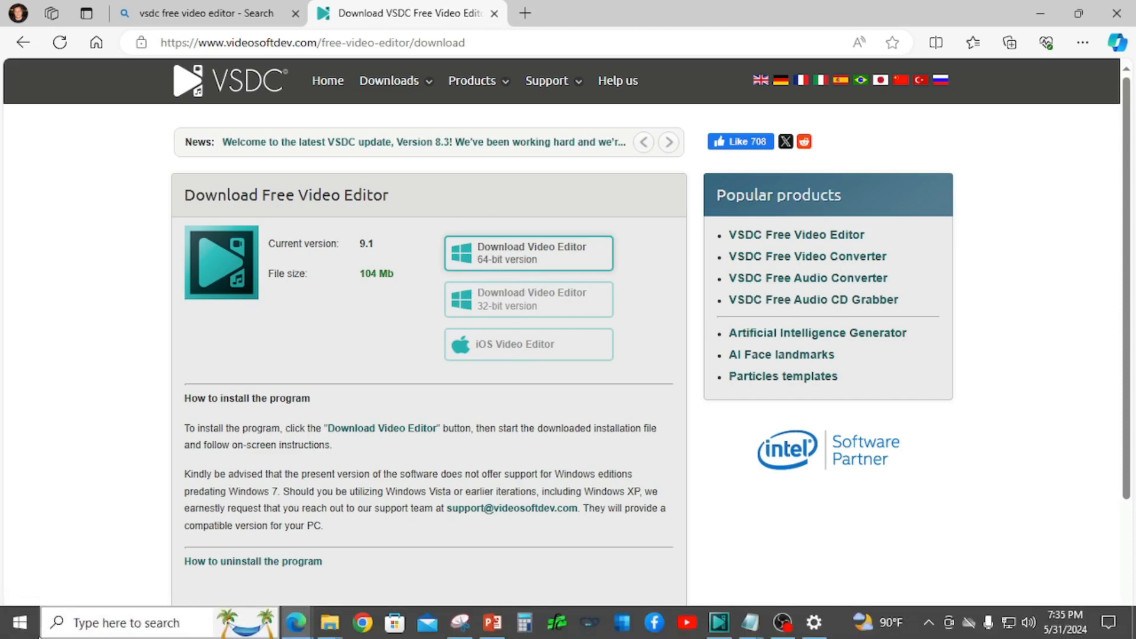
pyautogui.click(20, 630)
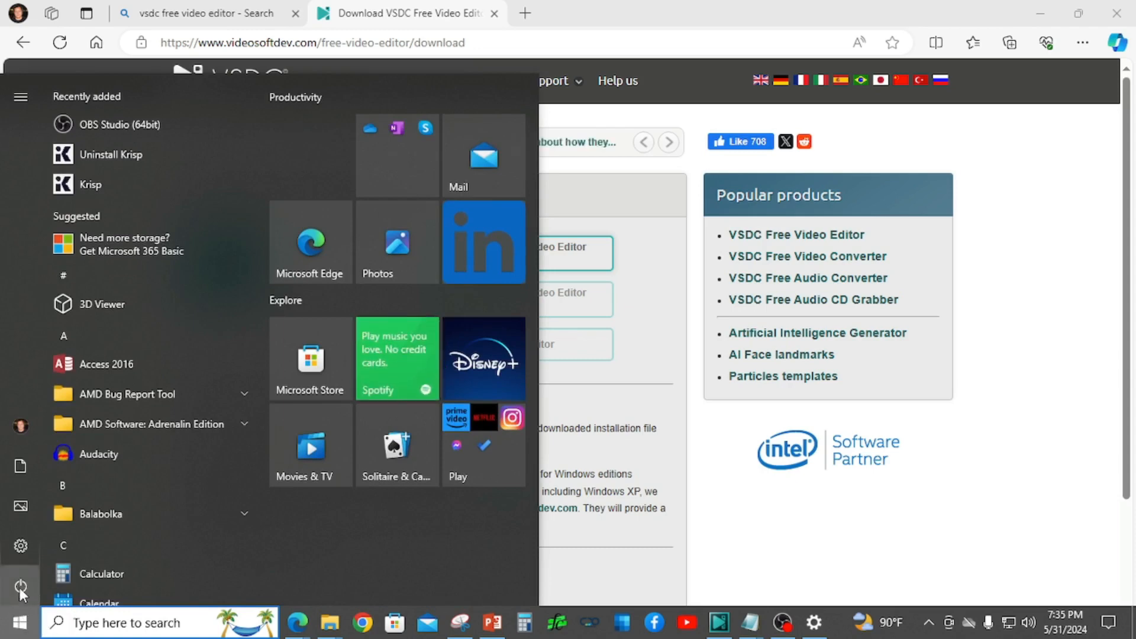
pyautogui.moveTo(20, 552)
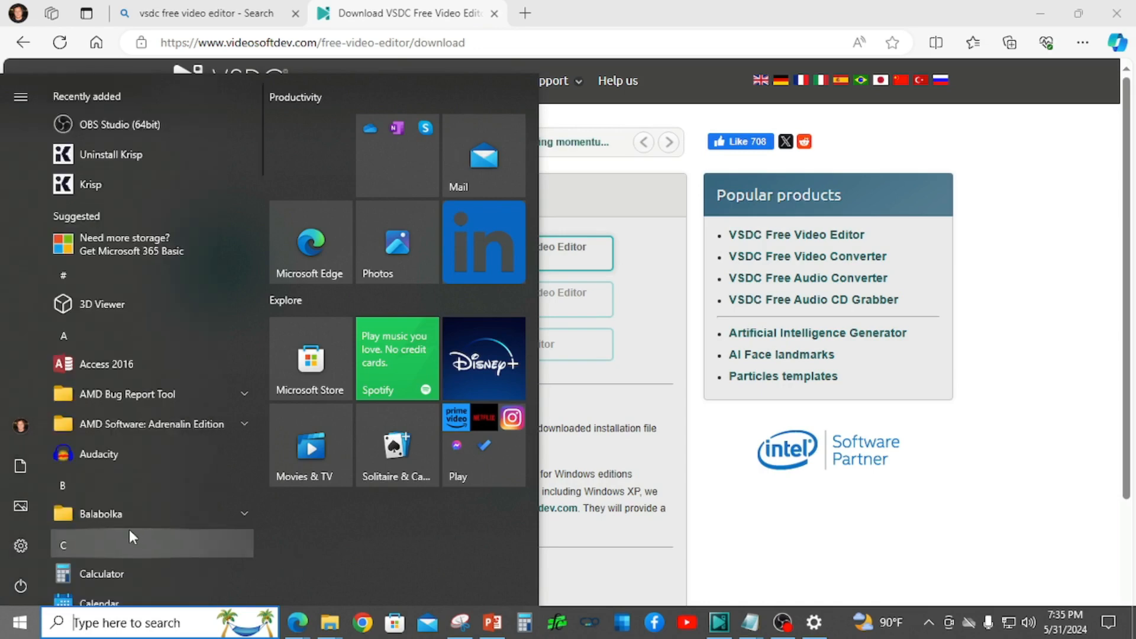
pyautogui.scroll(-2, 137, 418)
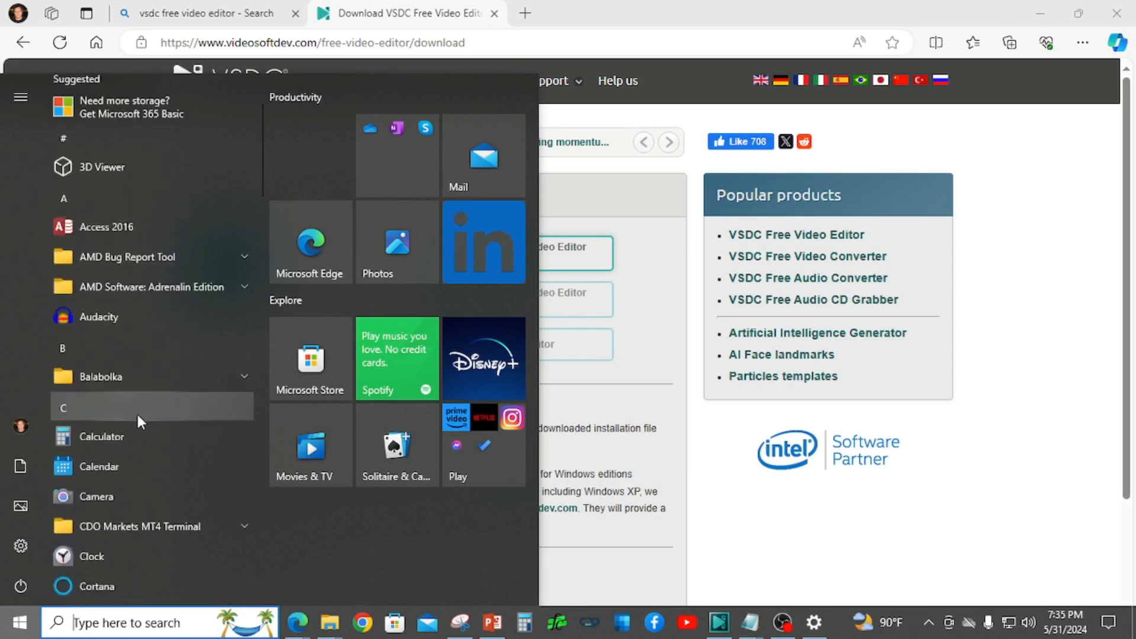
pyautogui.scroll(-1, 136, 412)
pyautogui.scroll(3, 136, 403)
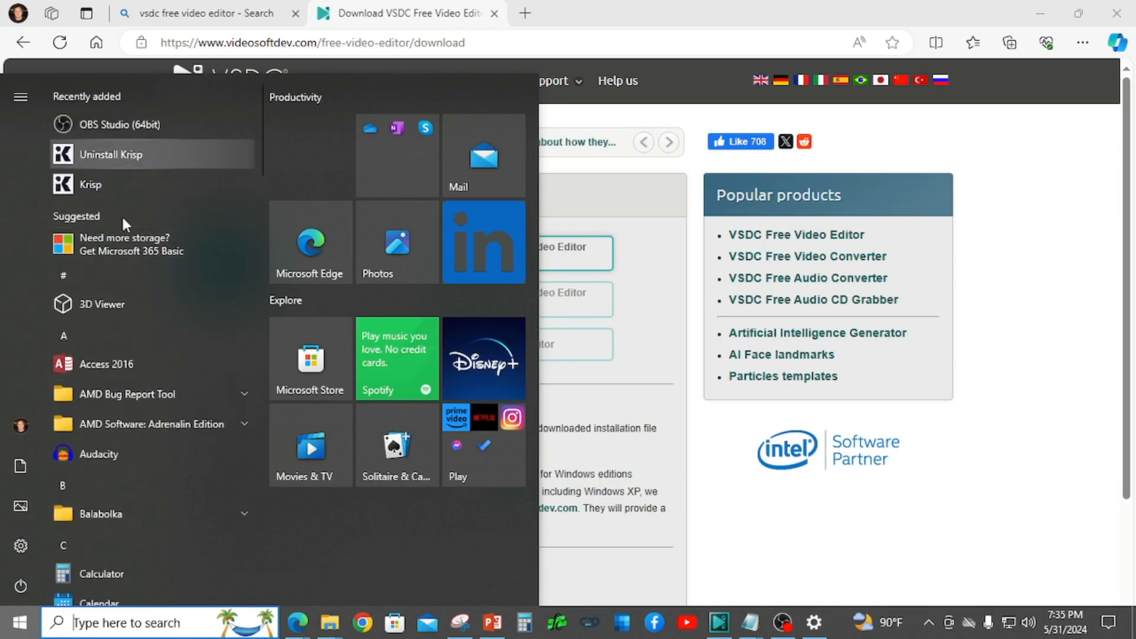
pyautogui.scroll(-10, 135, 463)
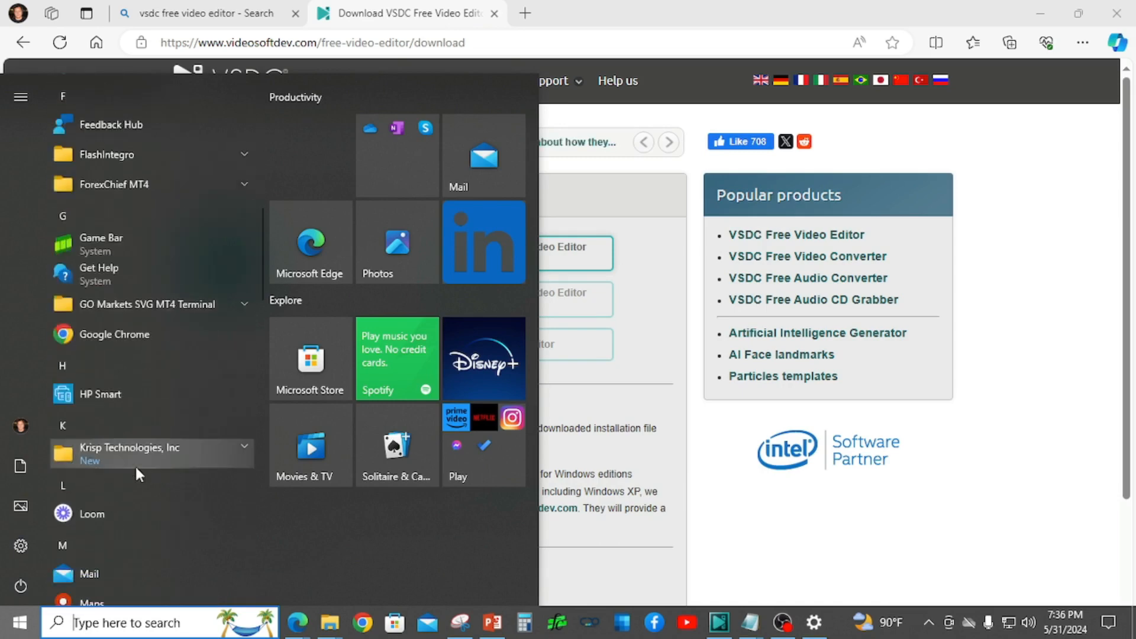
pyautogui.scroll(-9, 135, 464)
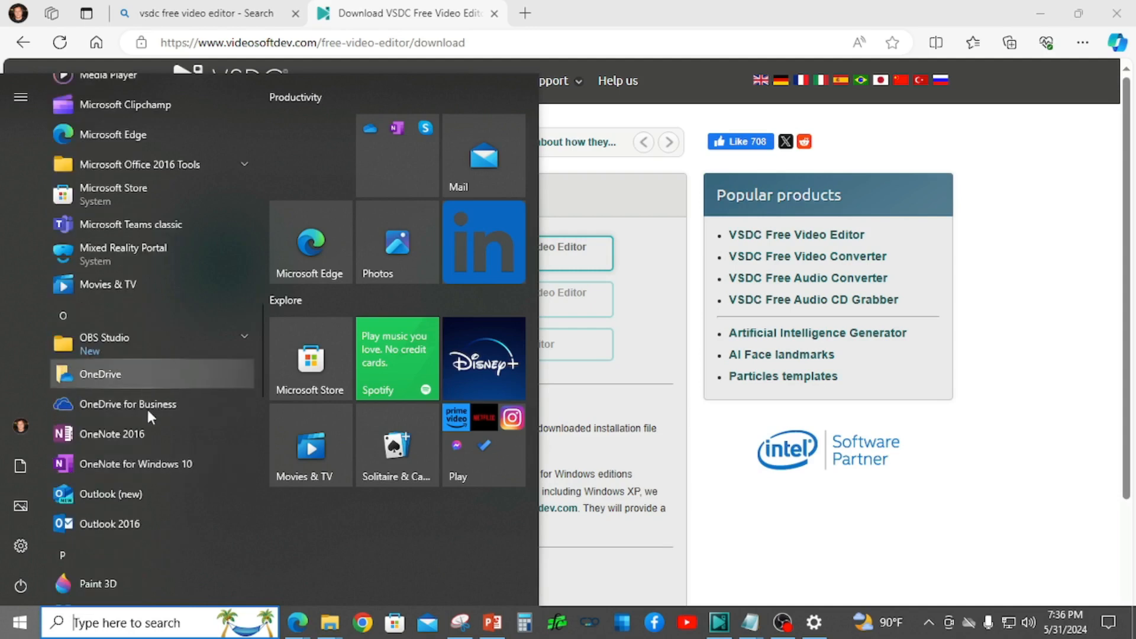
pyautogui.scroll(-8, 144, 459)
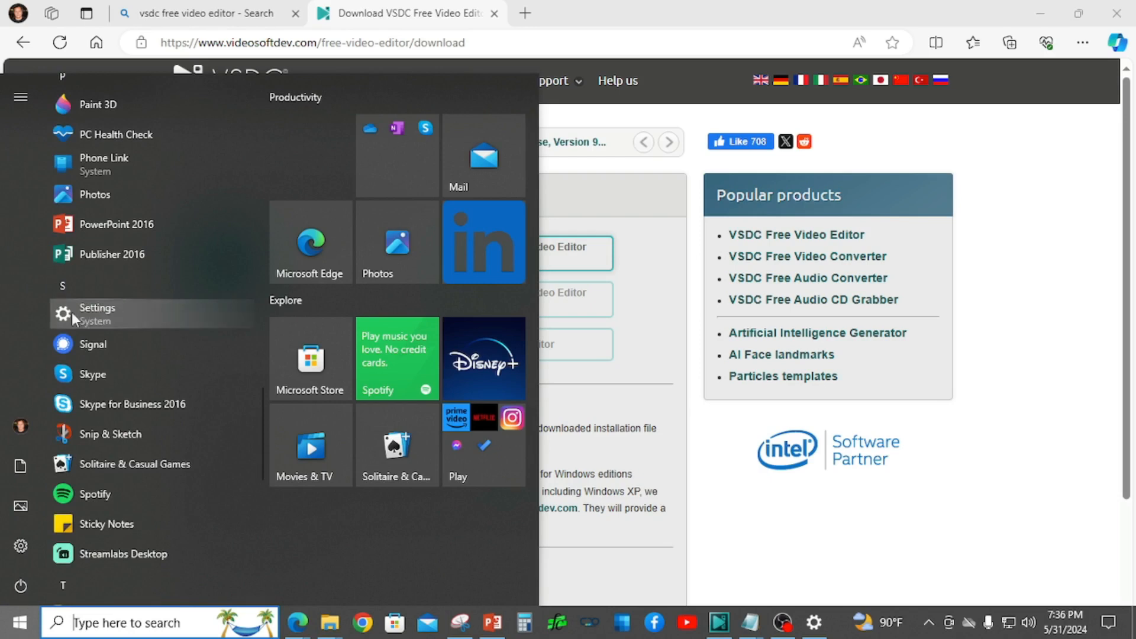
# - Search Windows for "settings" and open the Settings app
pyautogui.click(134, 626)
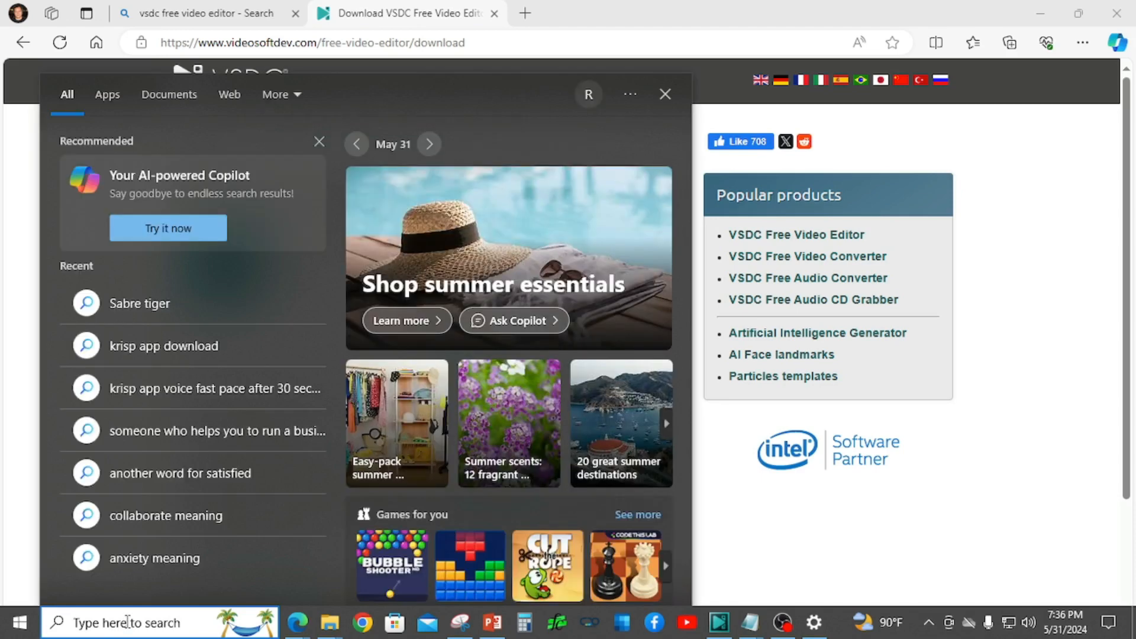
pyautogui.write('settin')
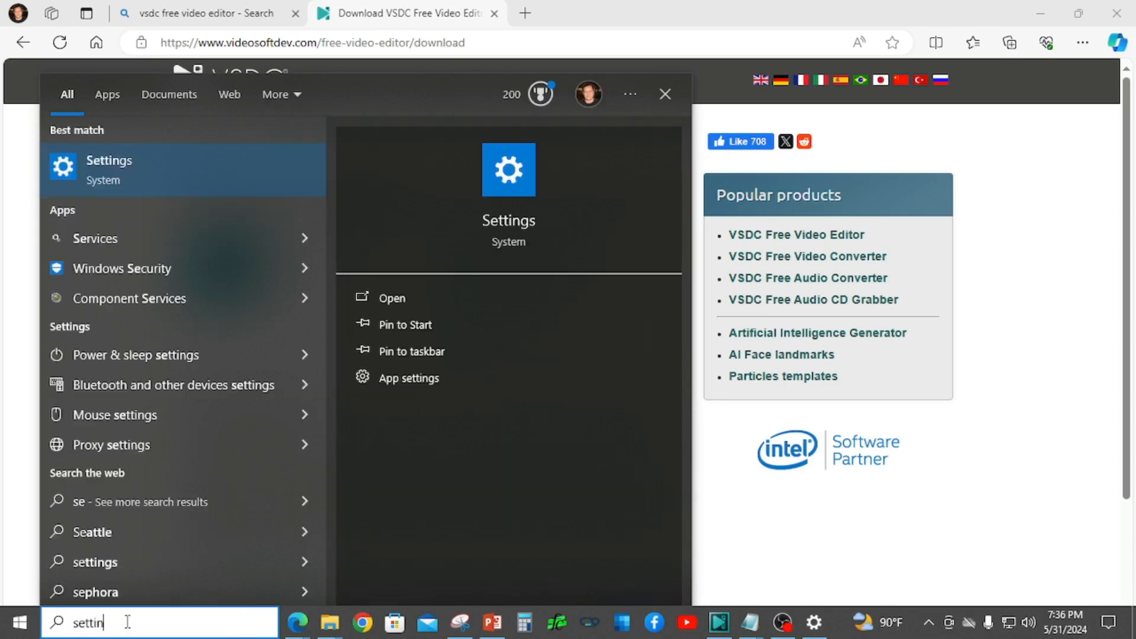
pyautogui.write('g')
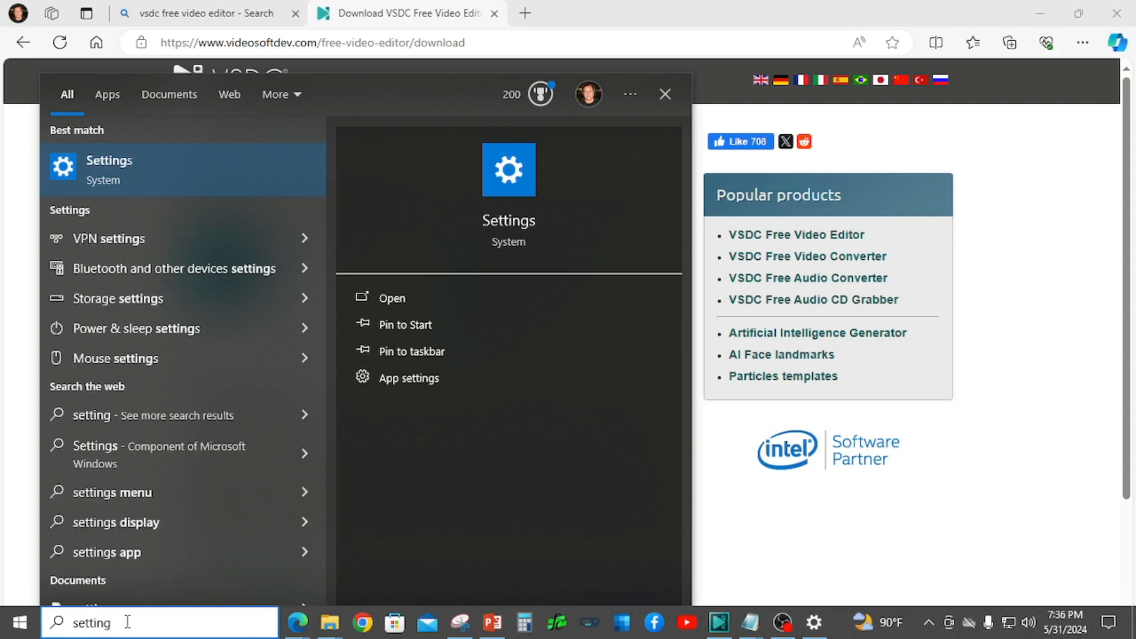
pyautogui.write('s')
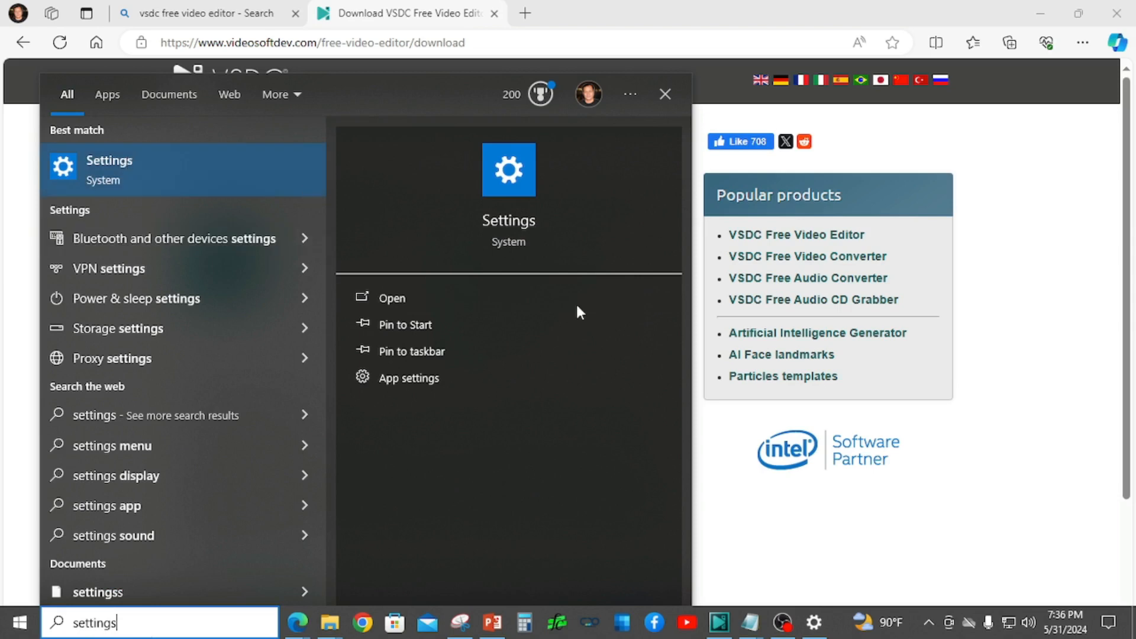
pyautogui.click(403, 300)
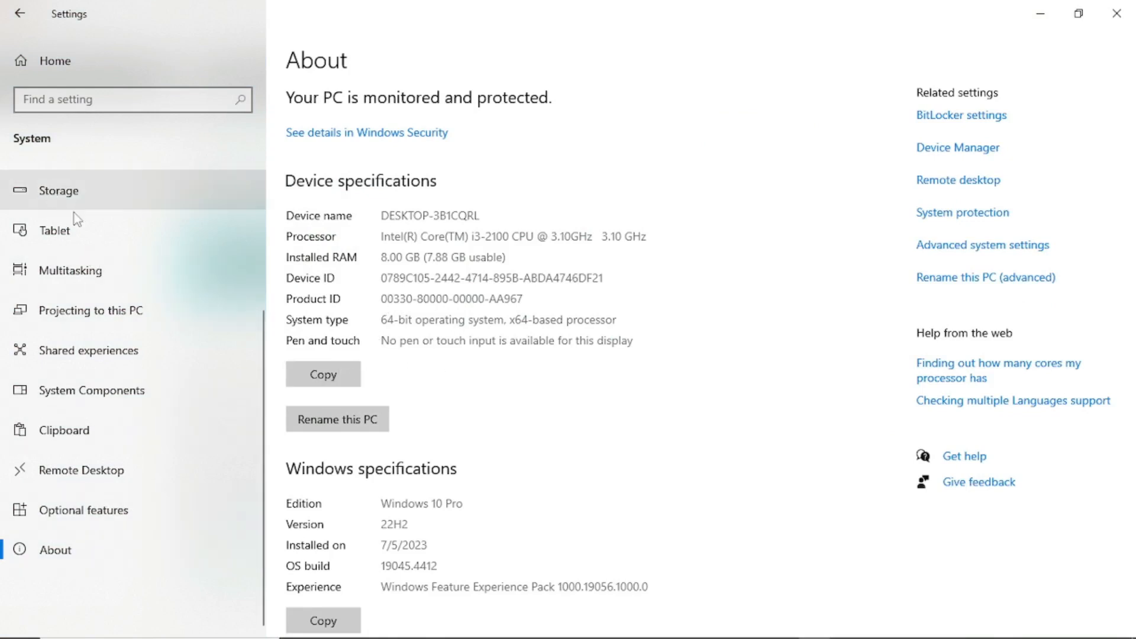
# - Look through the System settings categories and view the Display page
pyautogui.scroll(3, 77, 229)
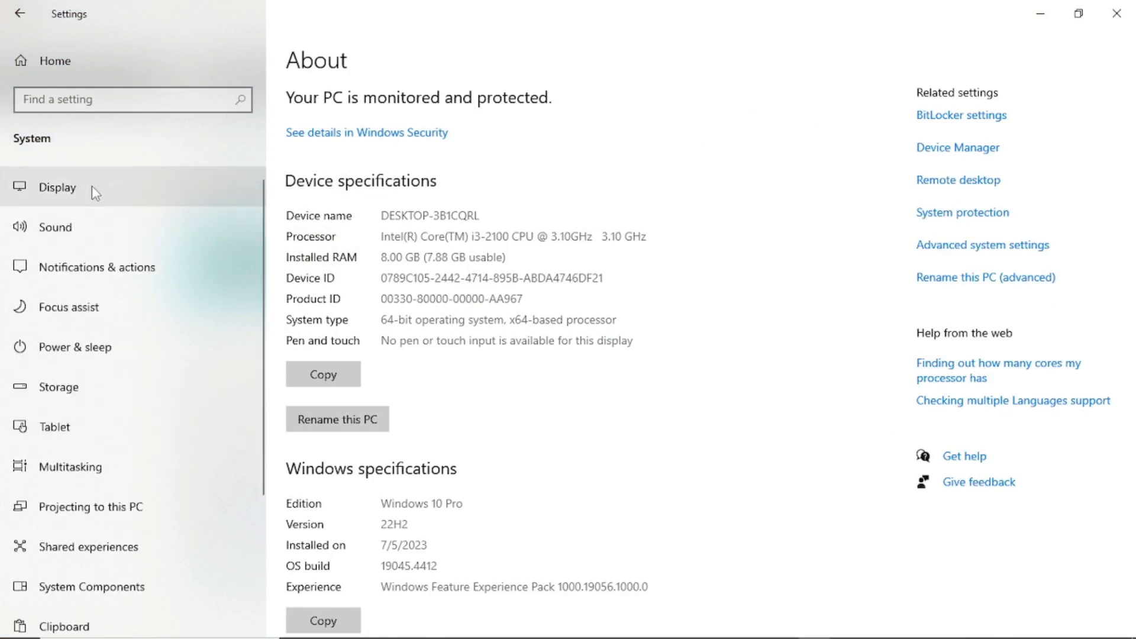
pyautogui.scroll(-3, 41, 528)
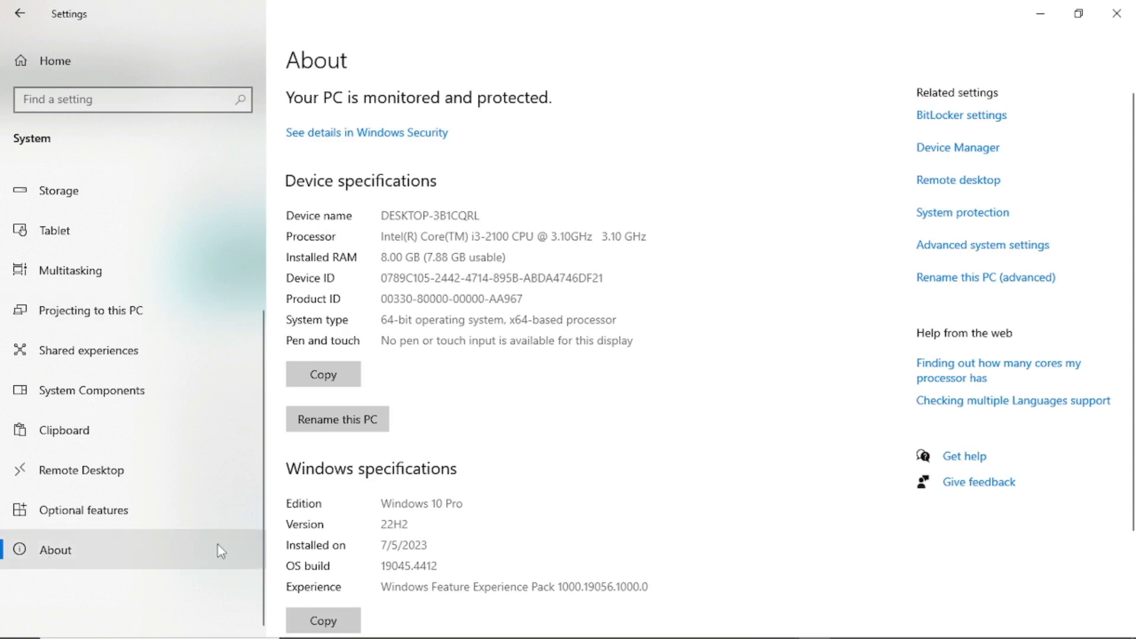
pyautogui.scroll(3, 138, 396)
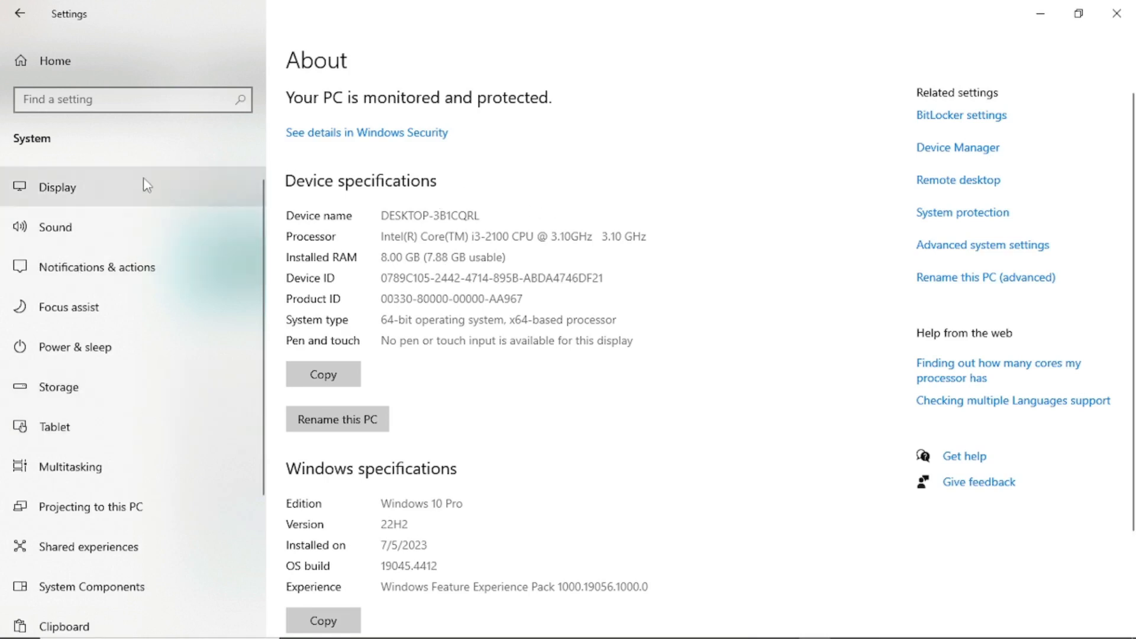
pyautogui.click(53, 196)
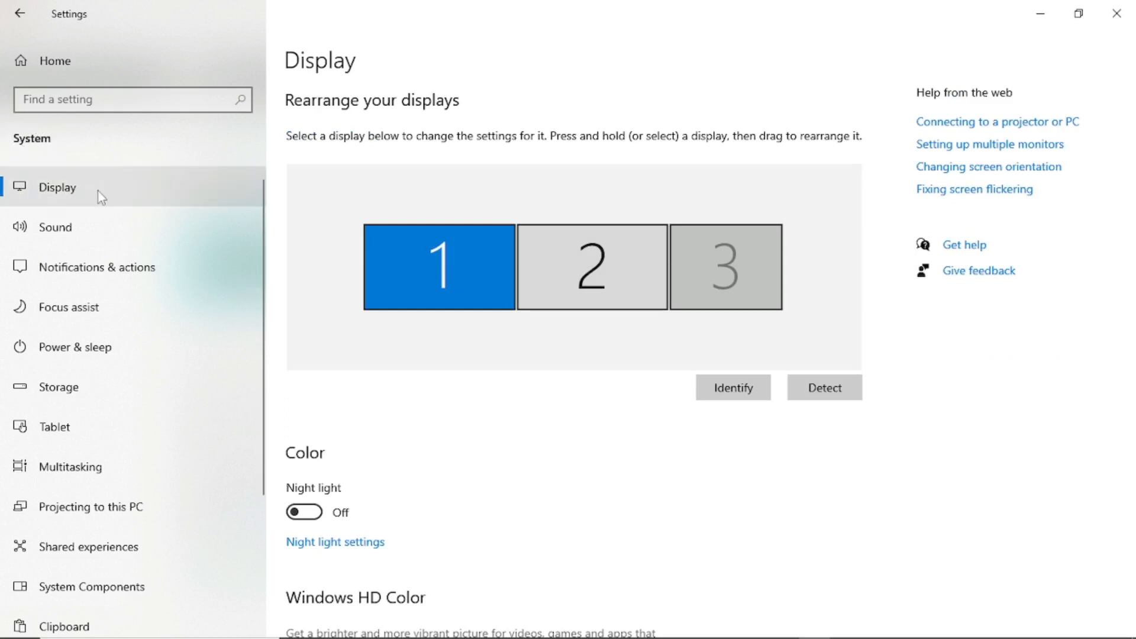
pyautogui.scroll(-3, 126, 203)
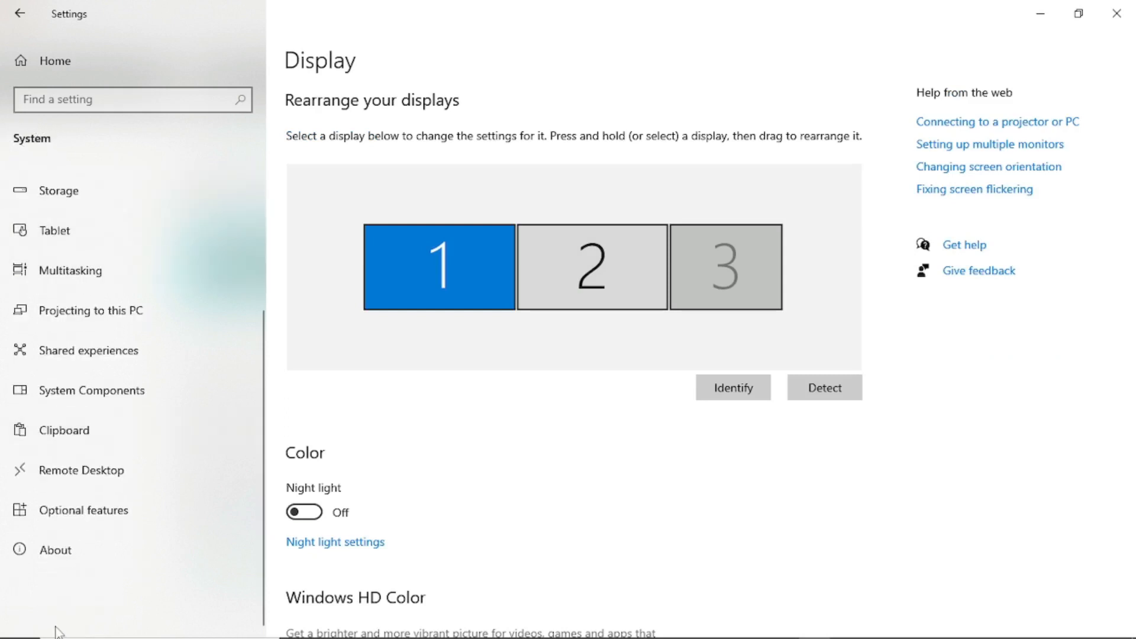
# - Check the system type in the device specifications on the About page, highlighting its value, and close Settings
pyautogui.click(61, 562)
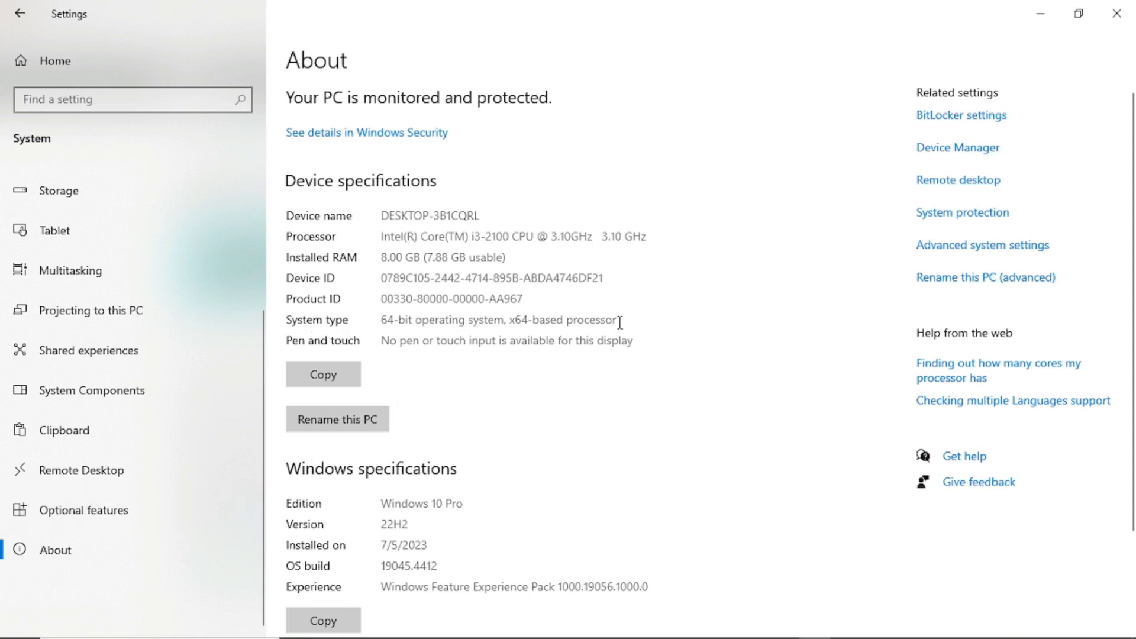
pyautogui.moveTo(619, 323); pyautogui.dragTo(379, 322)
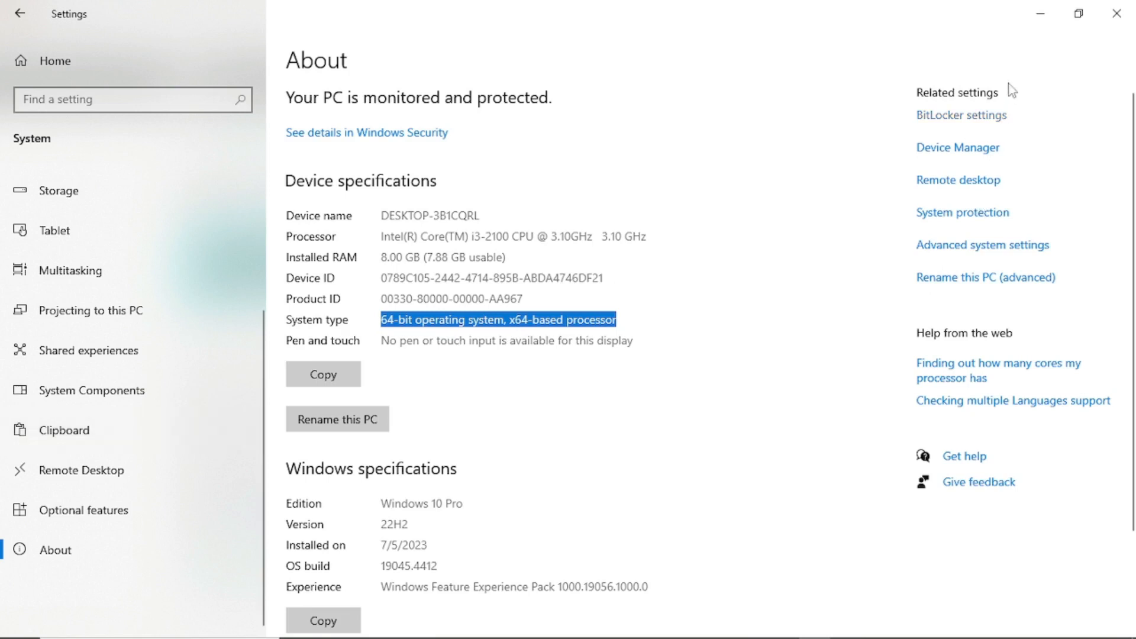
pyautogui.click(1117, 15)
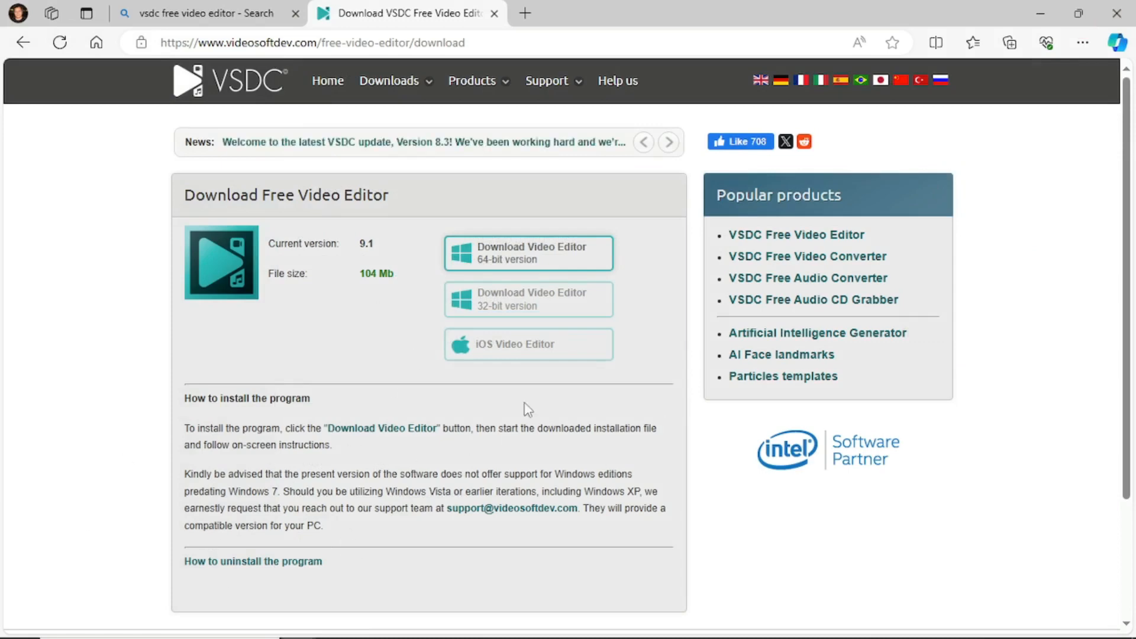
# - Download the 64-bit version of the video editor and delete the duplicate video_editor_x64 (1).exe from the browser's downloads
pyautogui.click(519, 261)
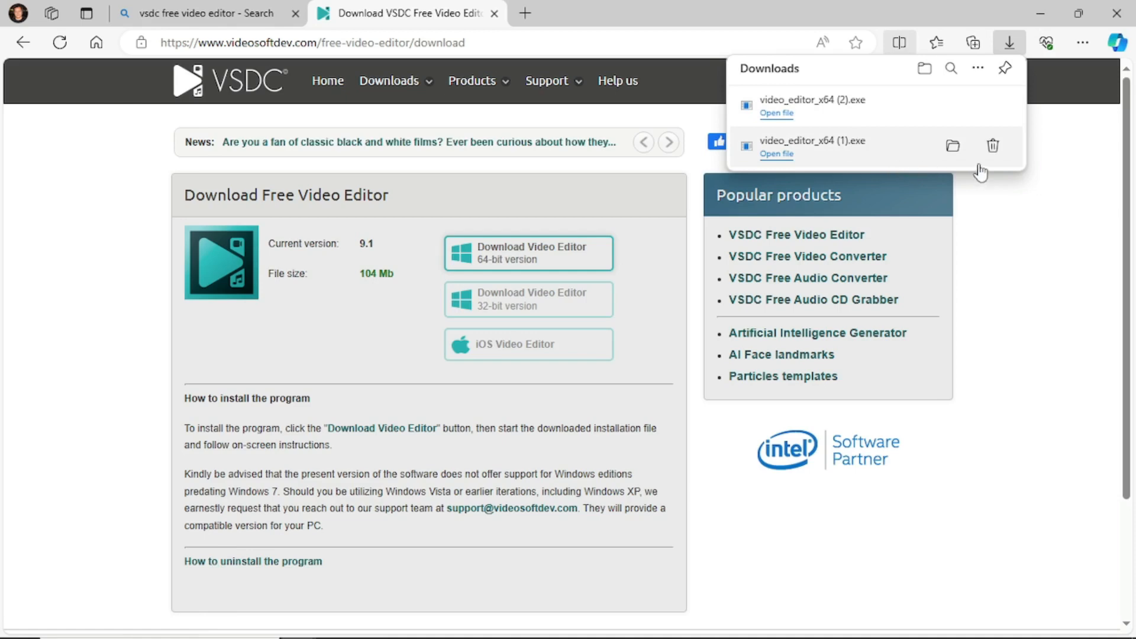
pyautogui.click(993, 146)
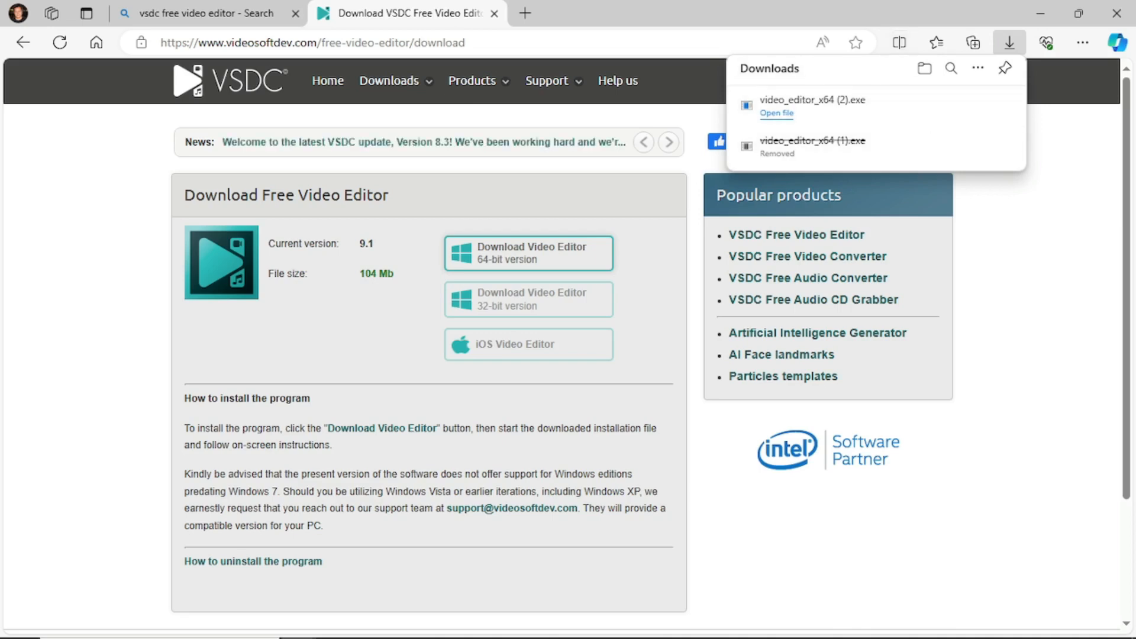
# - Check the Downloads folder in File Explorer for the video_editor_x64 (2) installer and close the window
pyautogui.moveTo(1135, 50); pyautogui.dragTo(527, 16)
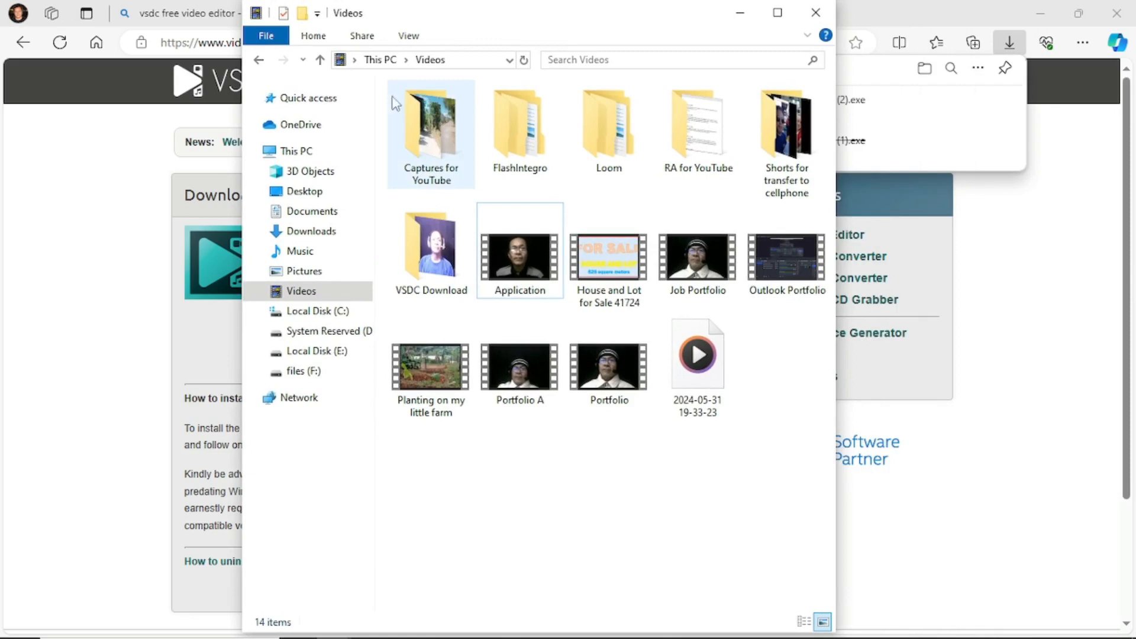
pyautogui.click(313, 234)
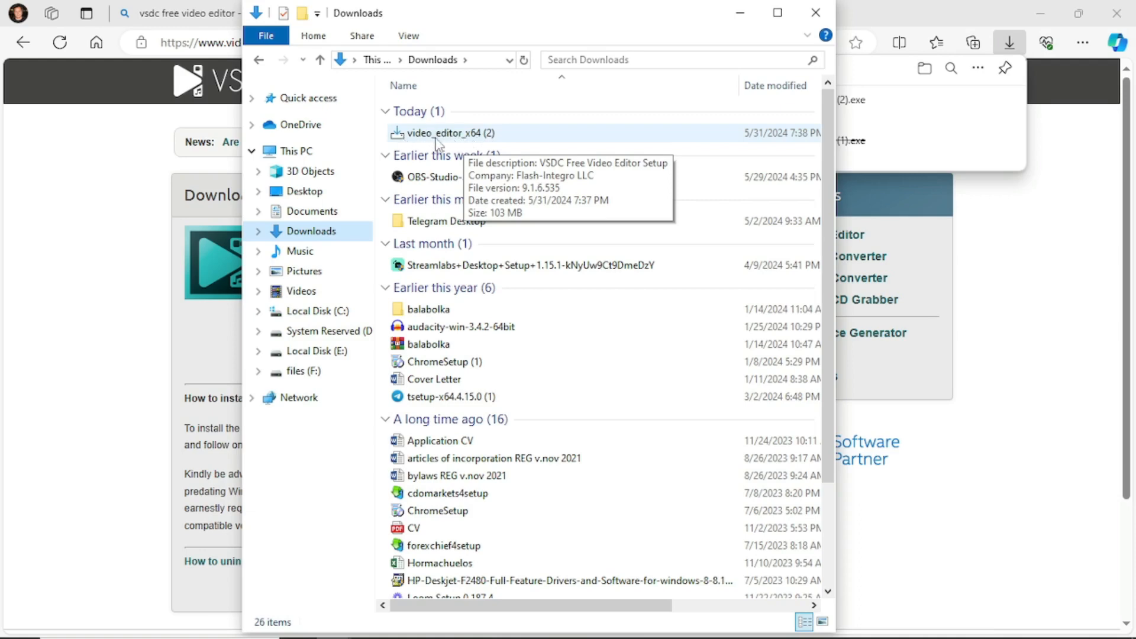
pyautogui.click(814, 19)
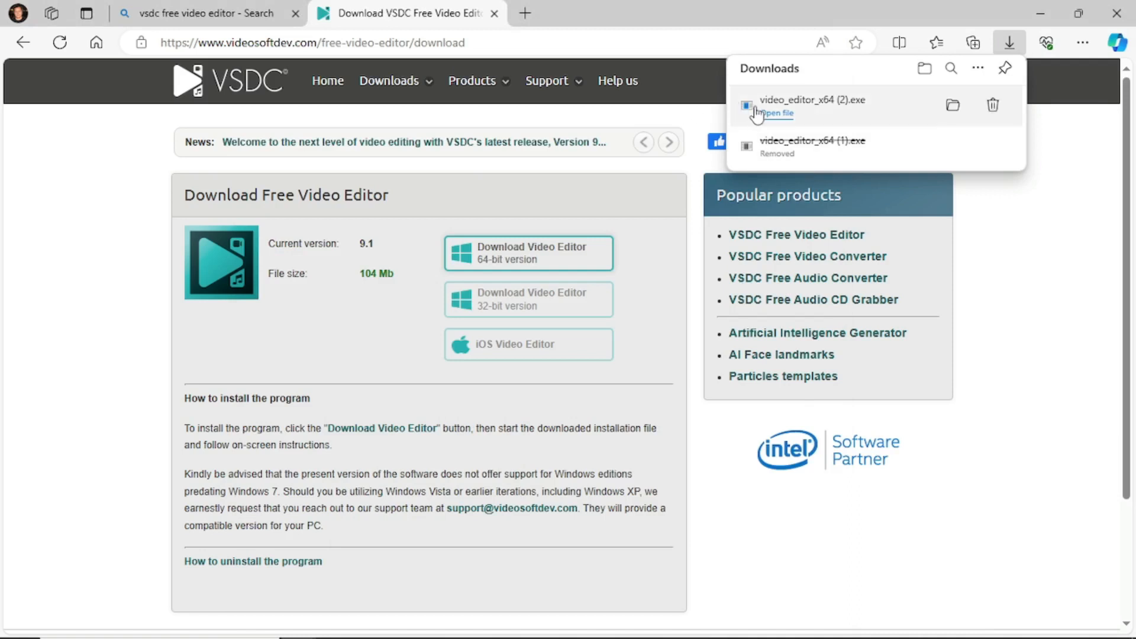
# - Run the downloaded video_editor_x64 (2).exe installer from the browser's downloads
pyautogui.click(780, 116)
pyautogui.click(776, 117)
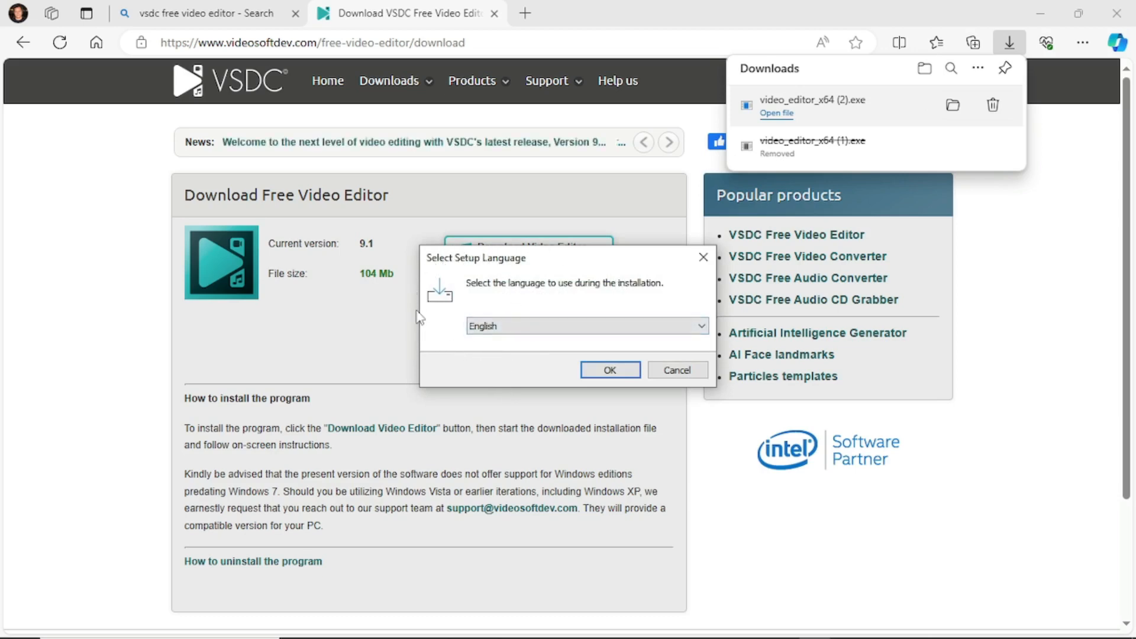
# - Keep English as the setup language, decline uninstalling the previous version of the video editor, and cancel the setup
pyautogui.click(701, 326)
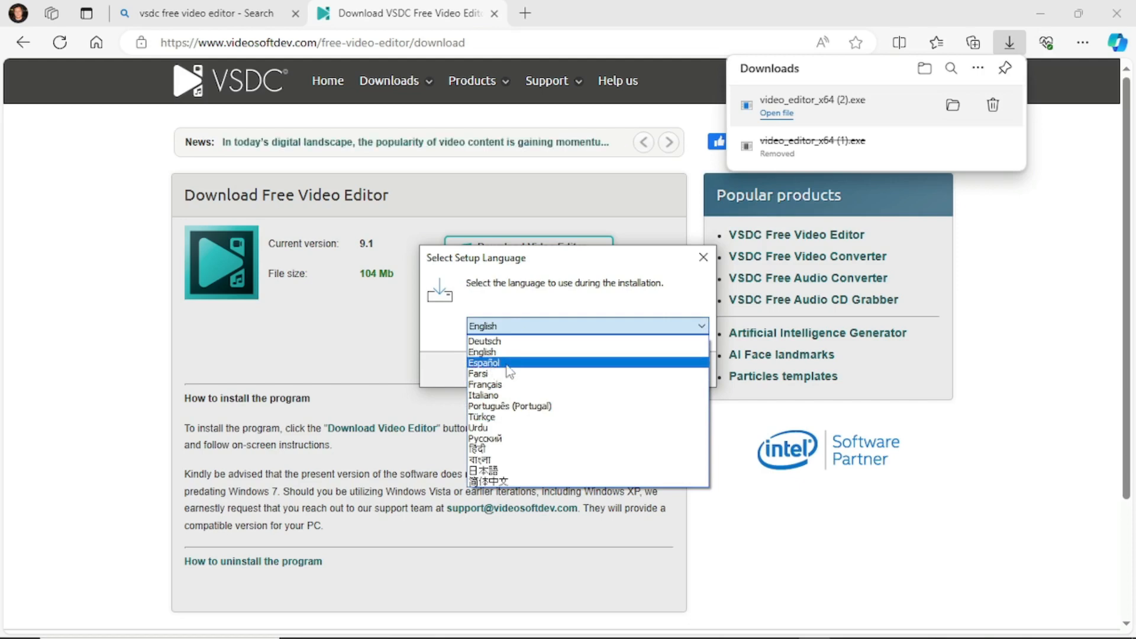
pyautogui.click(555, 329)
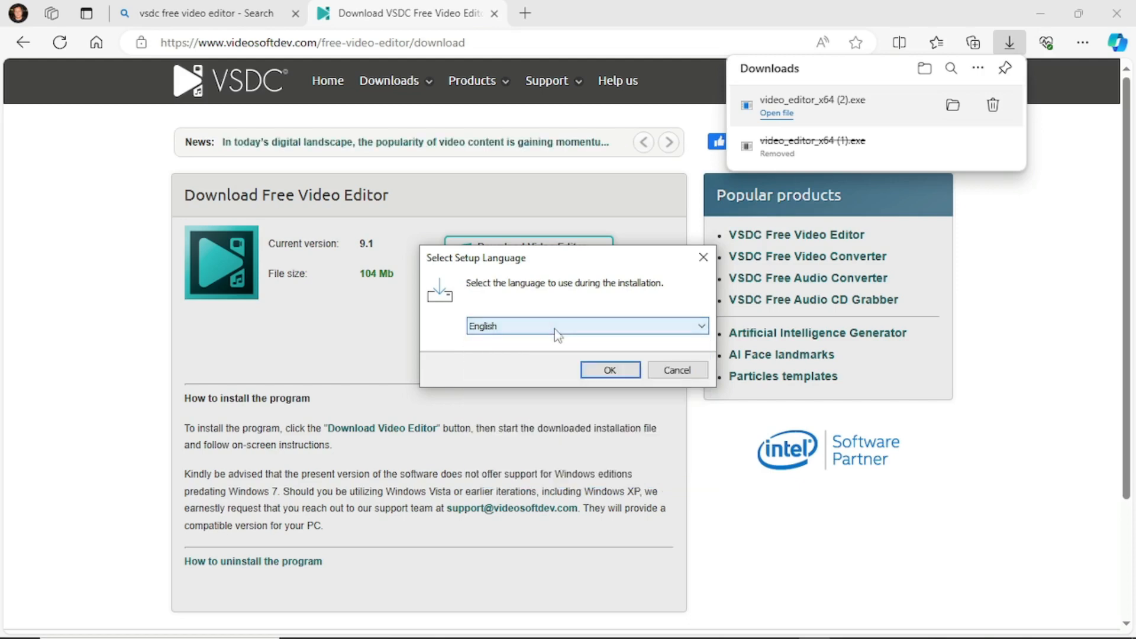
pyautogui.click(627, 377)
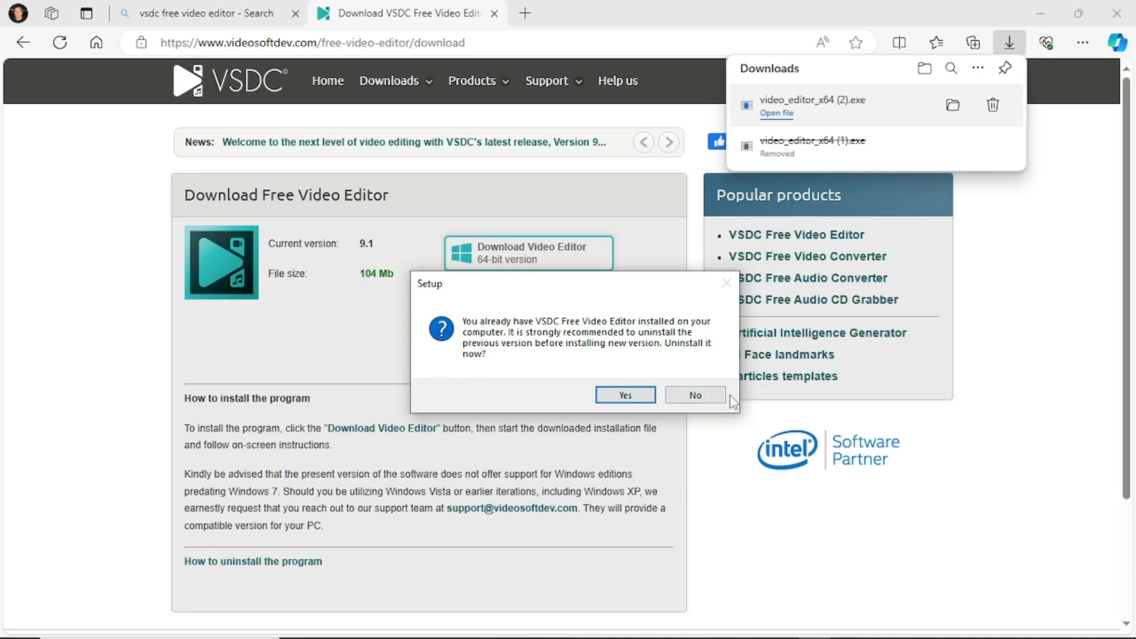
pyautogui.click(696, 395)
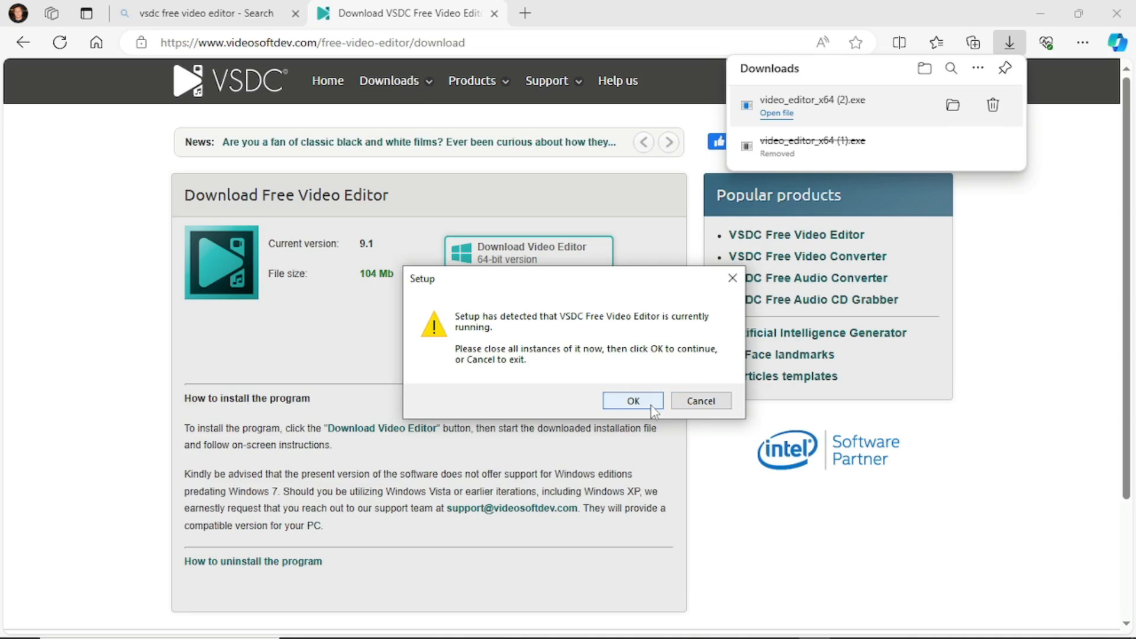
pyautogui.click(702, 401)
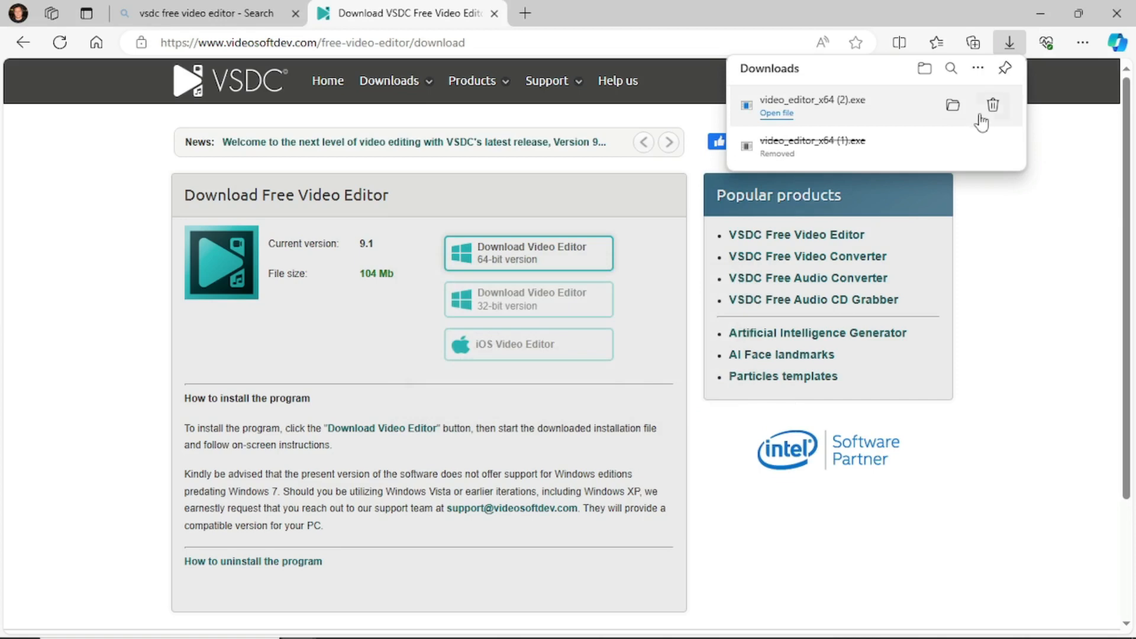
# - Delete video_editor_x64 (2).exe from the browser's downloads and close the downloads list
pyautogui.click(994, 109)
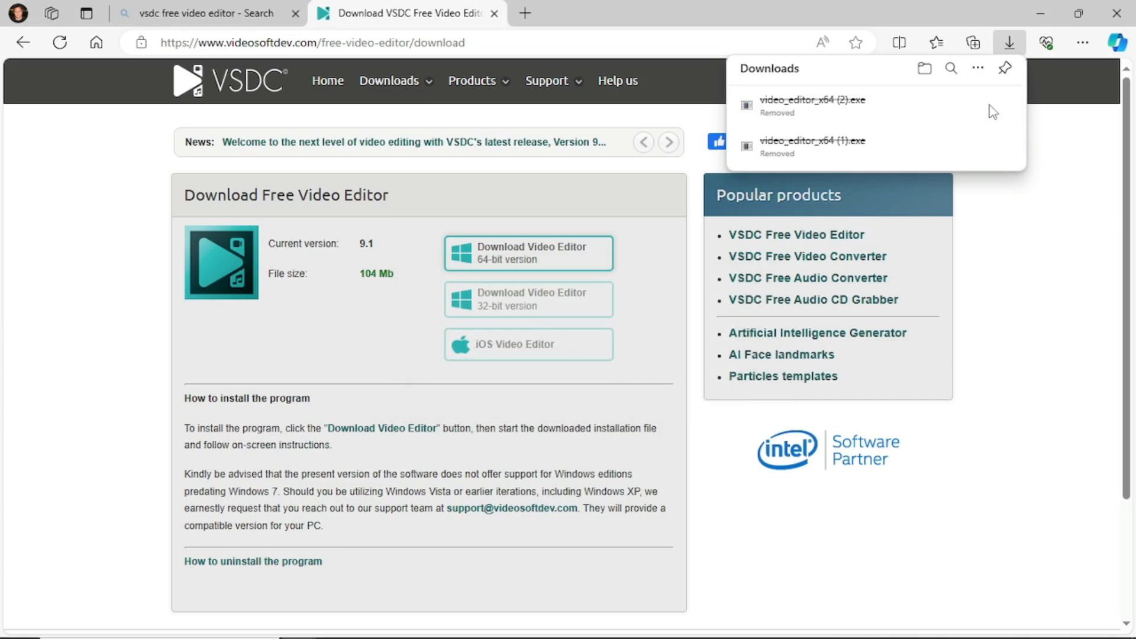
pyautogui.click(755, 5)
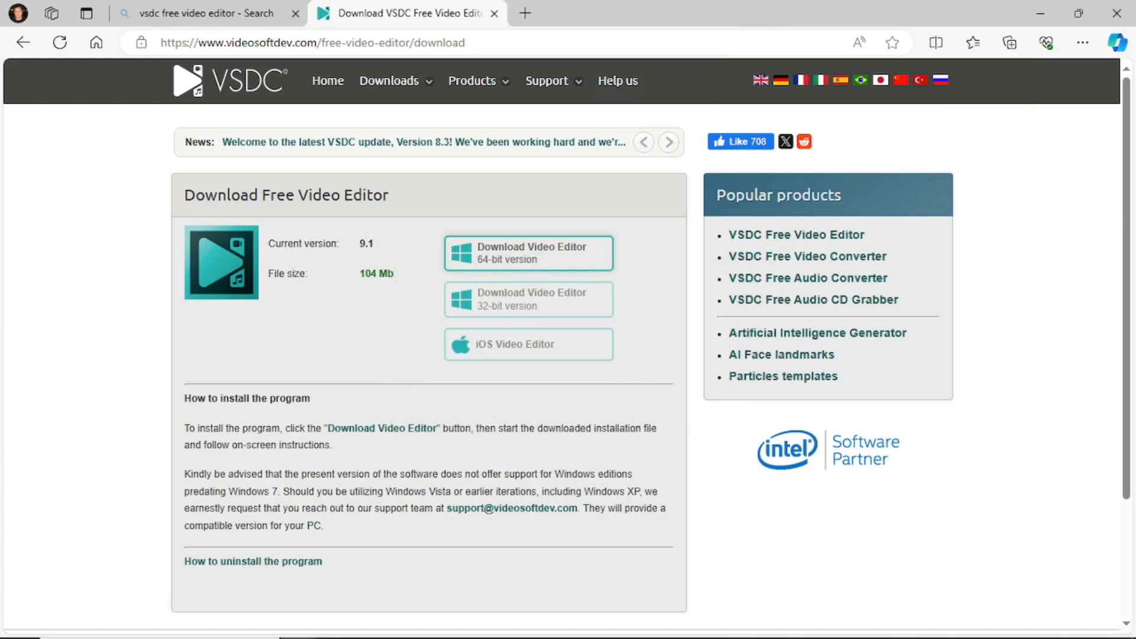
# - Close the running VSDC Video Editor and minimize the browser and OBS windows to reach the desktop
pyautogui.click(744, 623)
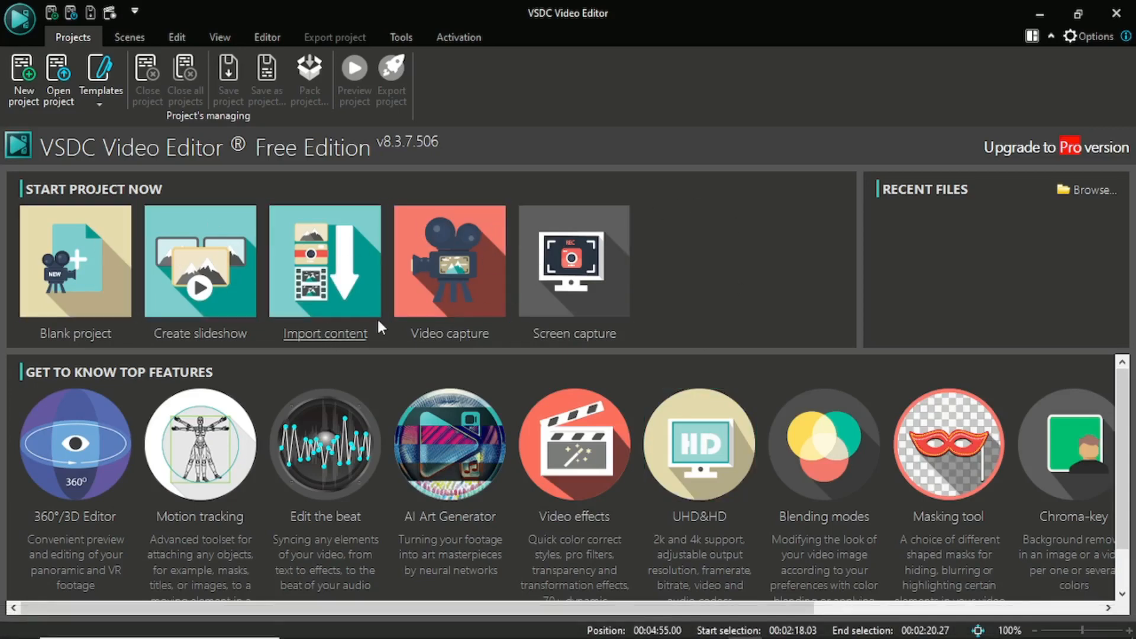
pyautogui.click(1116, 18)
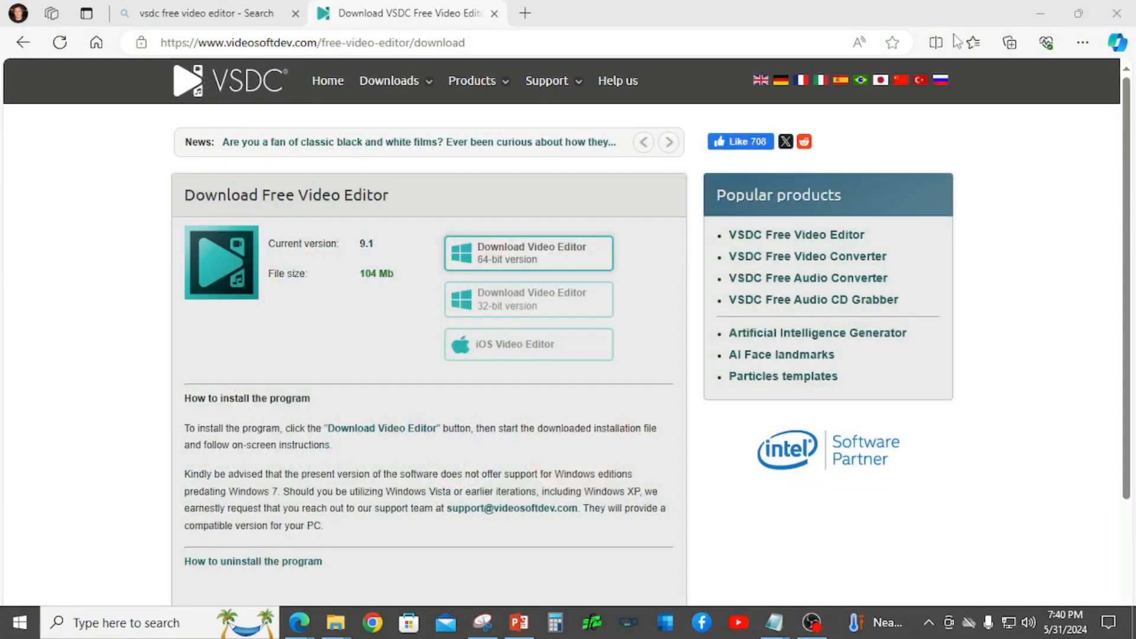
pyautogui.click(1040, 13)
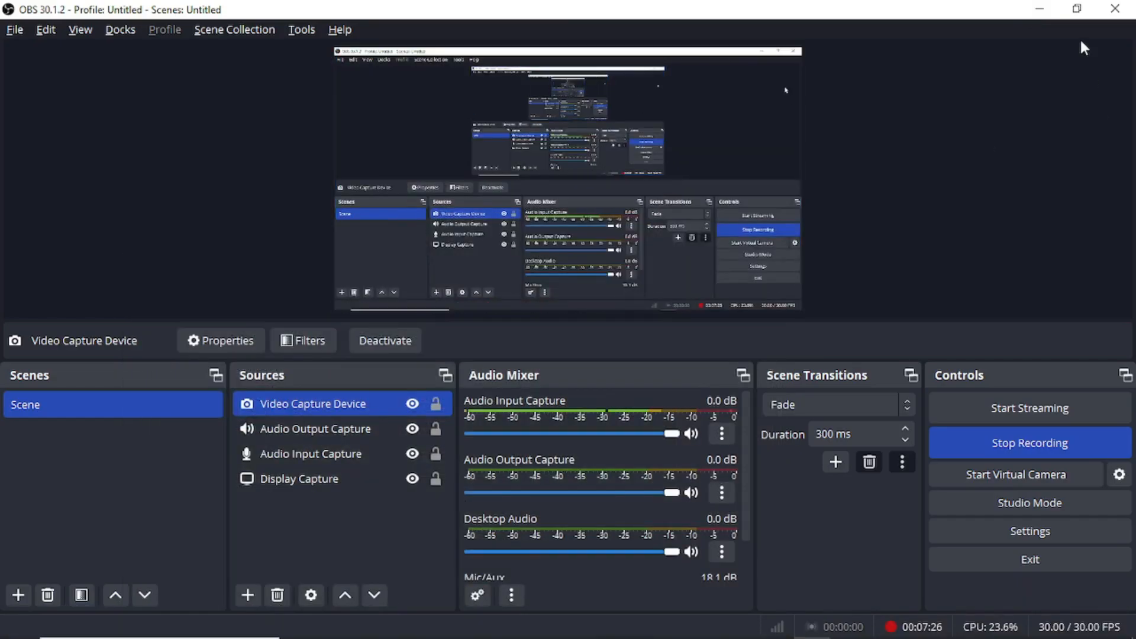
pyautogui.click(1040, 8)
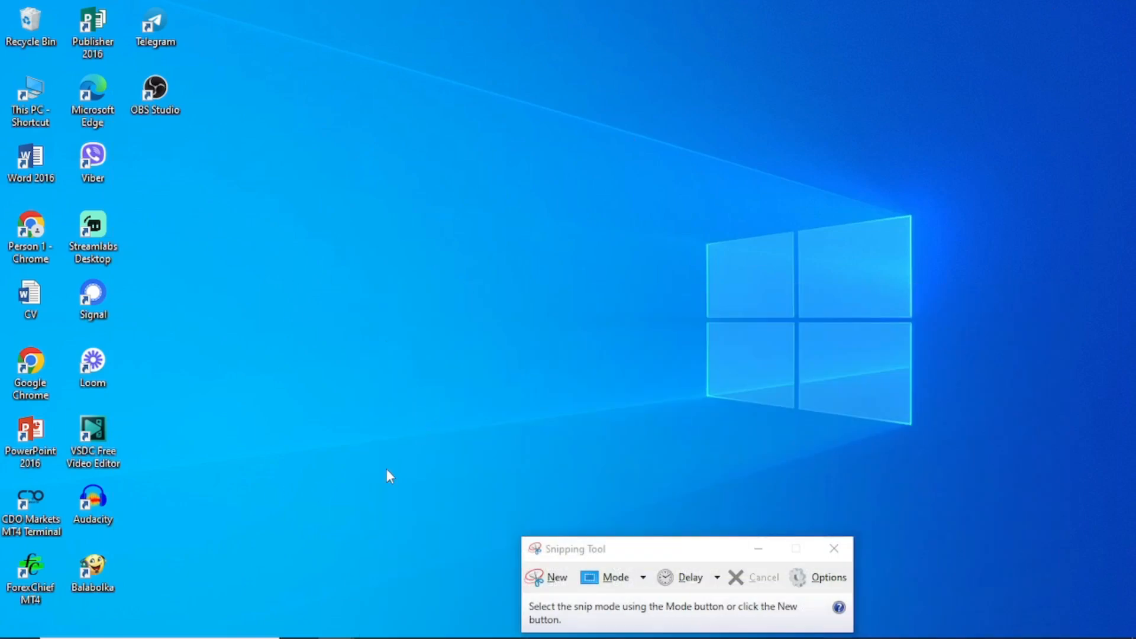
# - Launch VSDC Free Video Editor from the desktop and dismiss the Explore Pro Solution offer
pyautogui.doubleClick(101, 424)
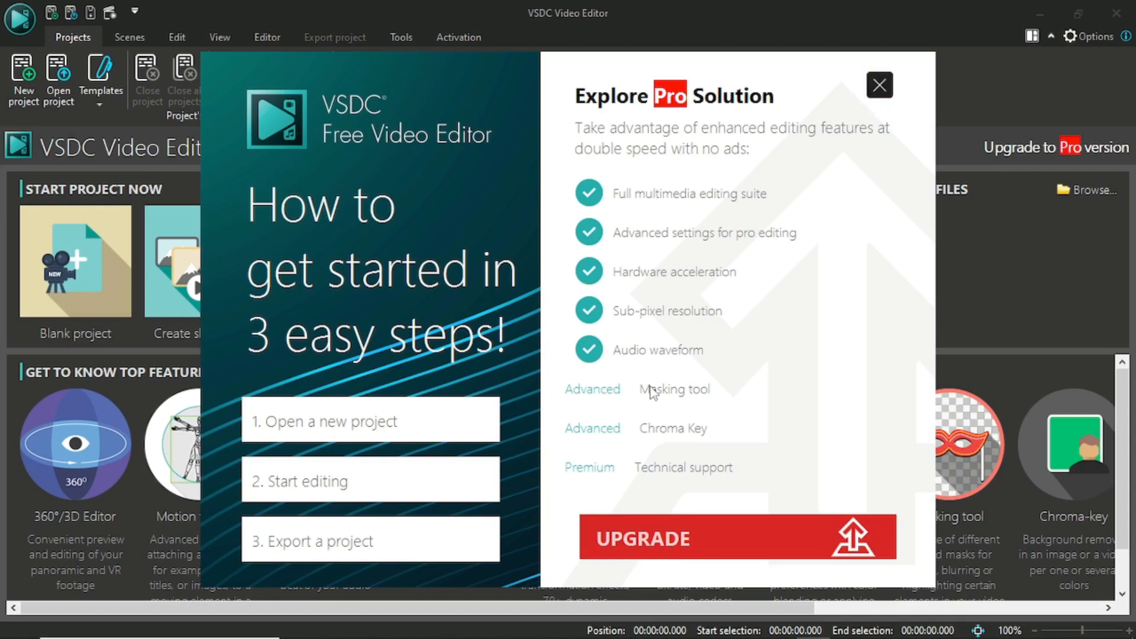
pyautogui.click(875, 89)
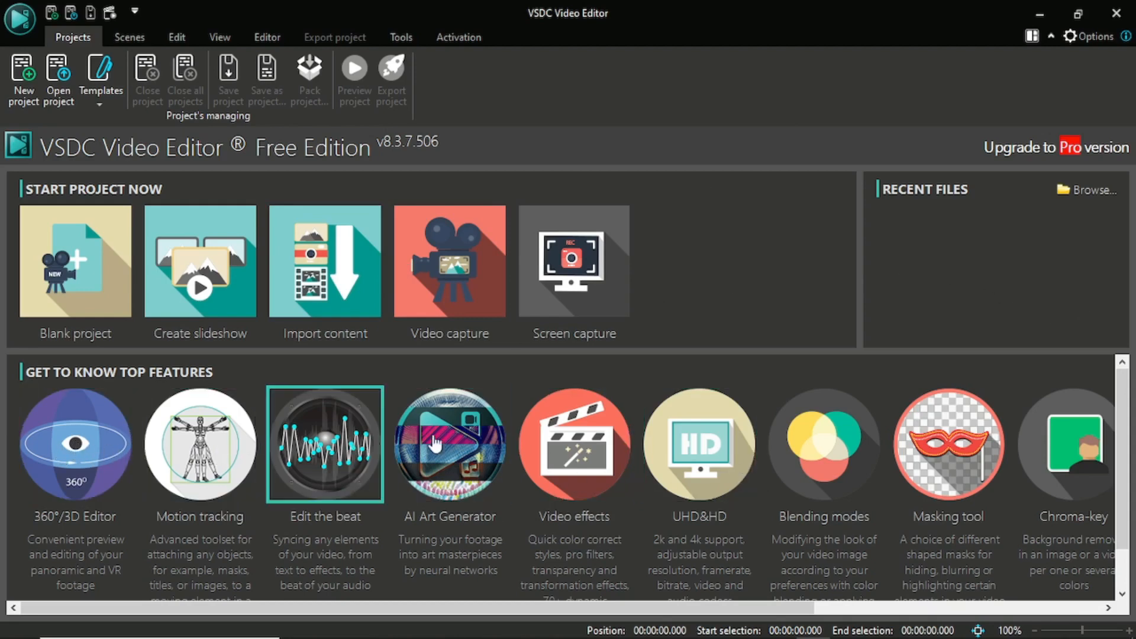
# - Look through the top features and the 360°/3D Editor web page, closing that page before returning to VSDC Video Editor
pyautogui.moveTo(648, 614); pyautogui.dragTo(941, 614)
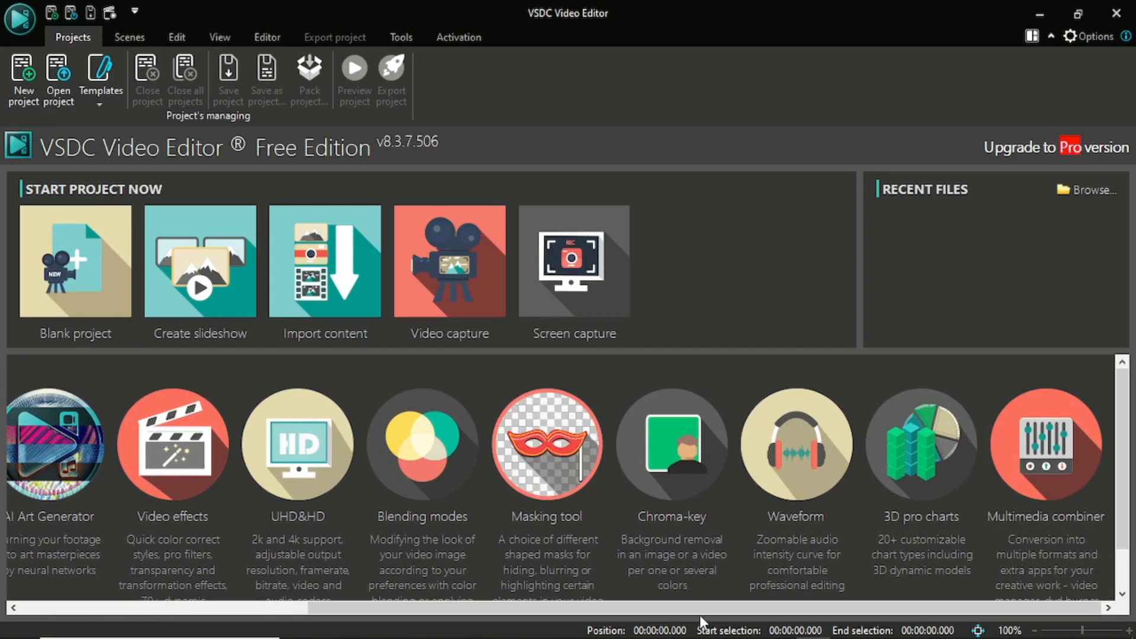
pyautogui.moveTo(665, 615); pyautogui.dragTo(104, 600)
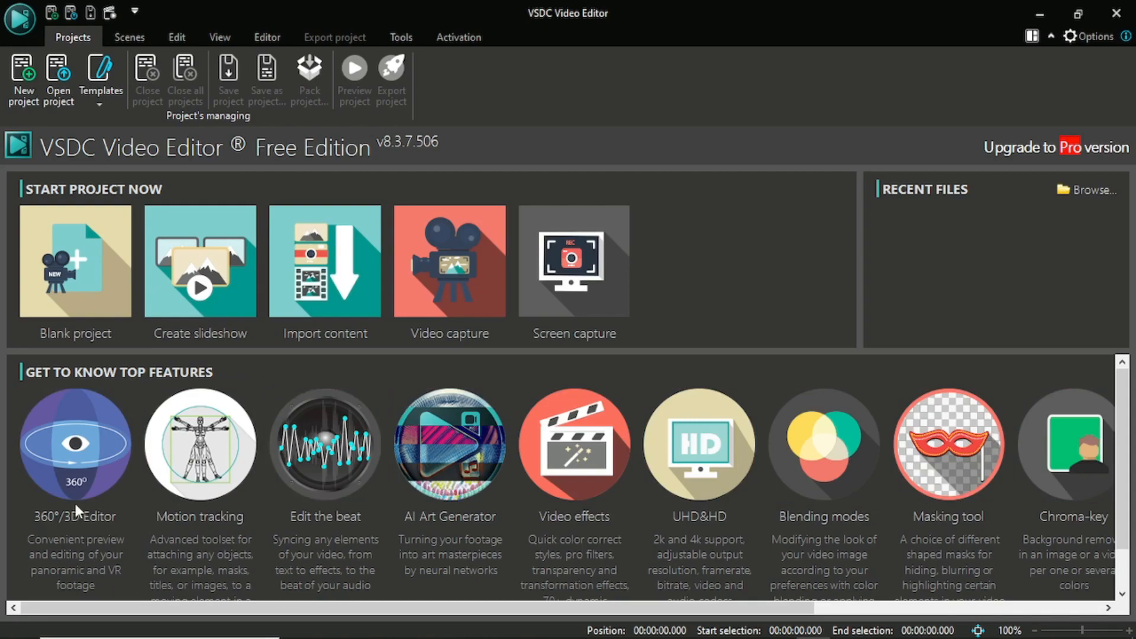
pyautogui.click(79, 461)
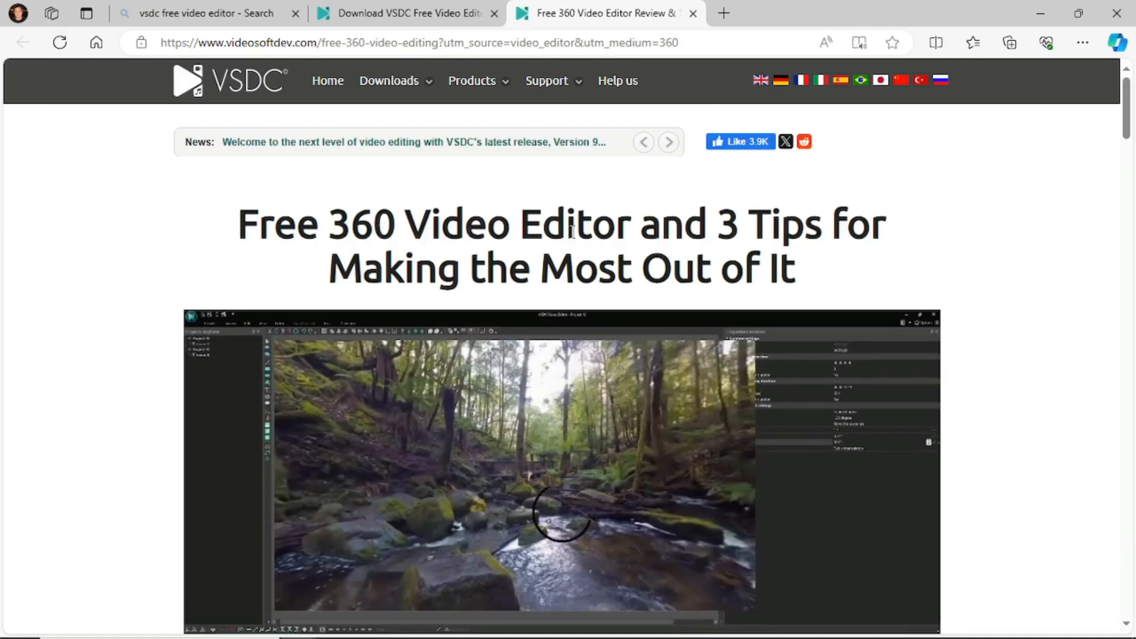
pyautogui.scroll(-5, 659, 299)
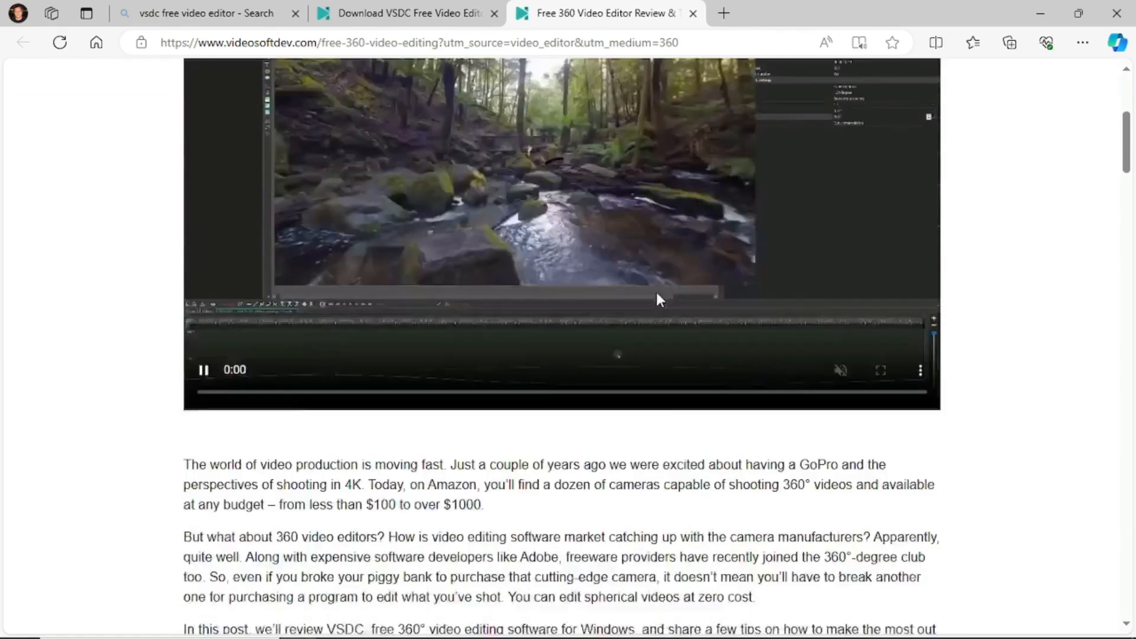
pyautogui.scroll(-13, 659, 298)
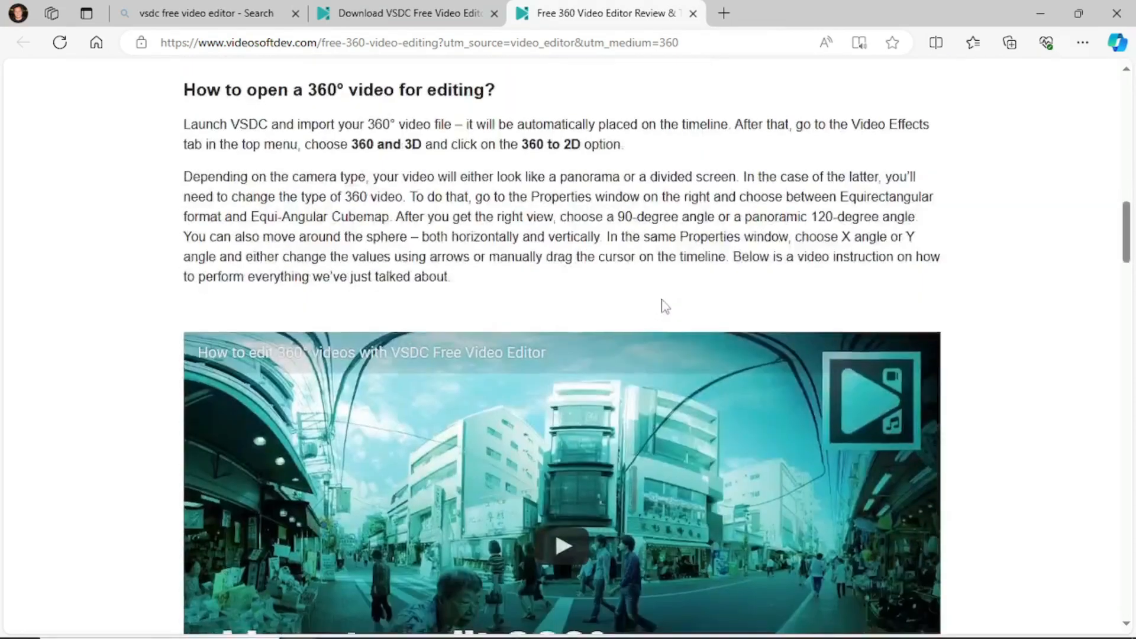
pyautogui.scroll(-20, 664, 305)
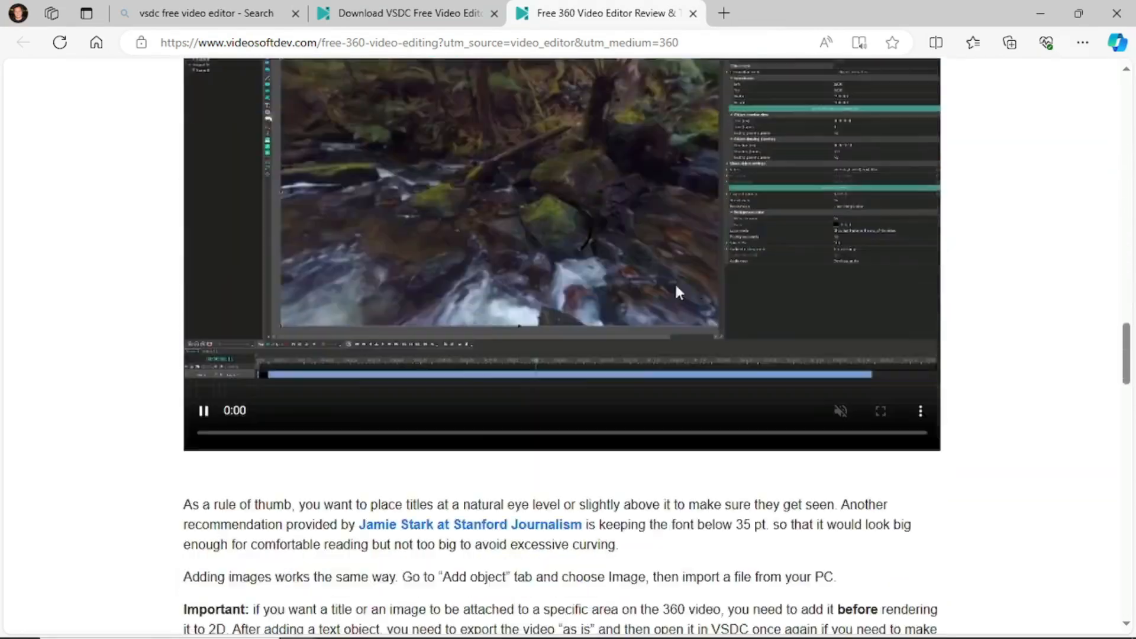
pyautogui.scroll(-12, 678, 290)
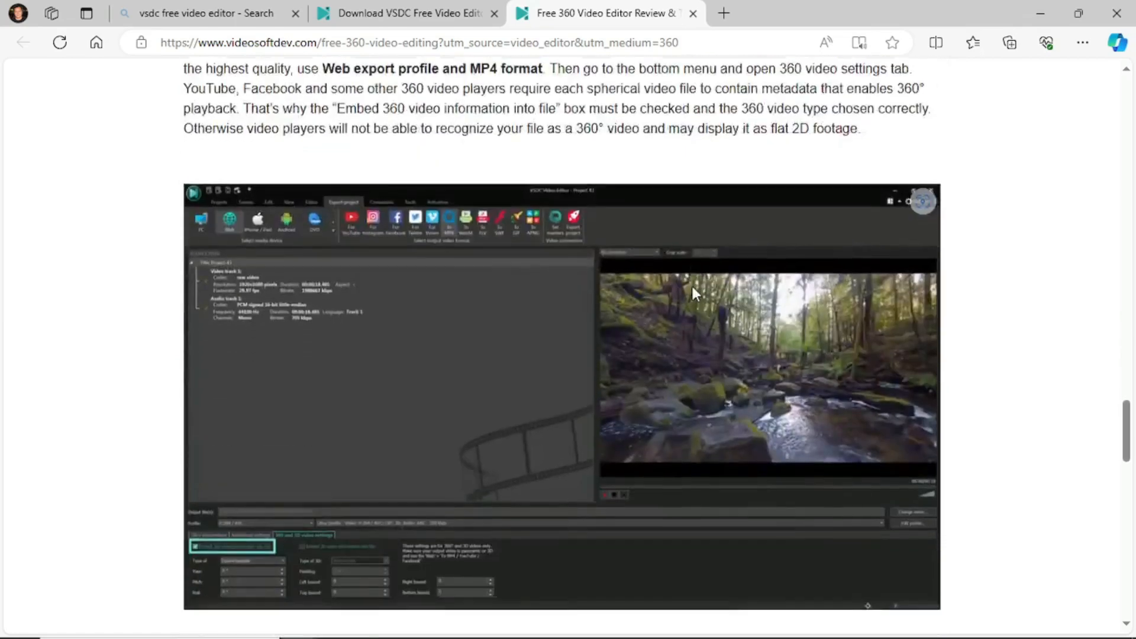
pyautogui.scroll(-1, 678, 281)
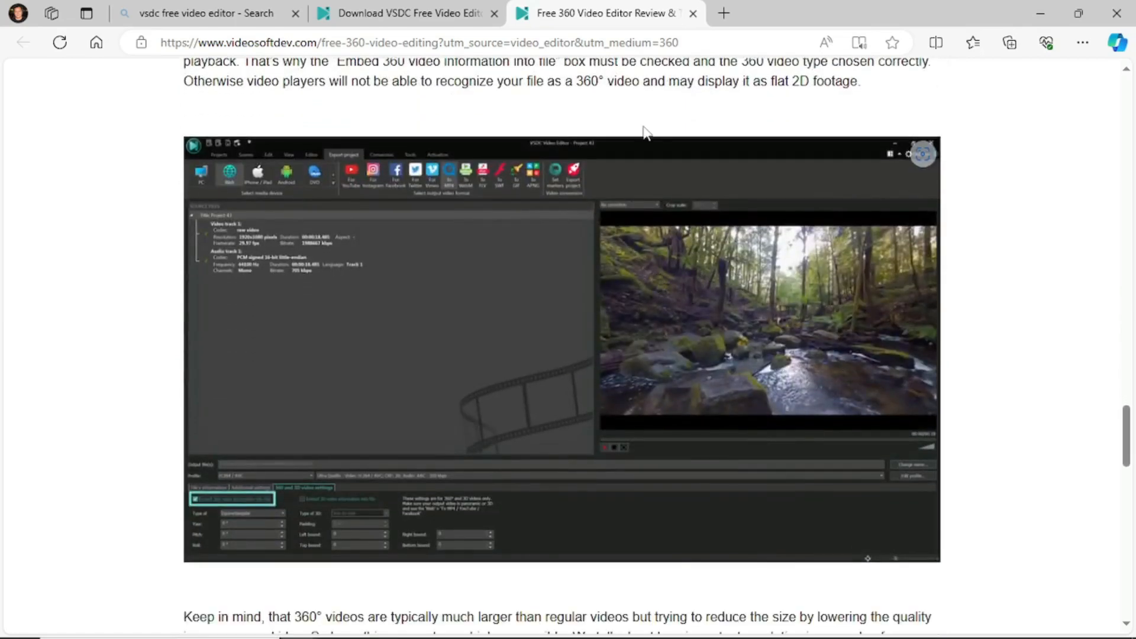
pyautogui.click(693, 13)
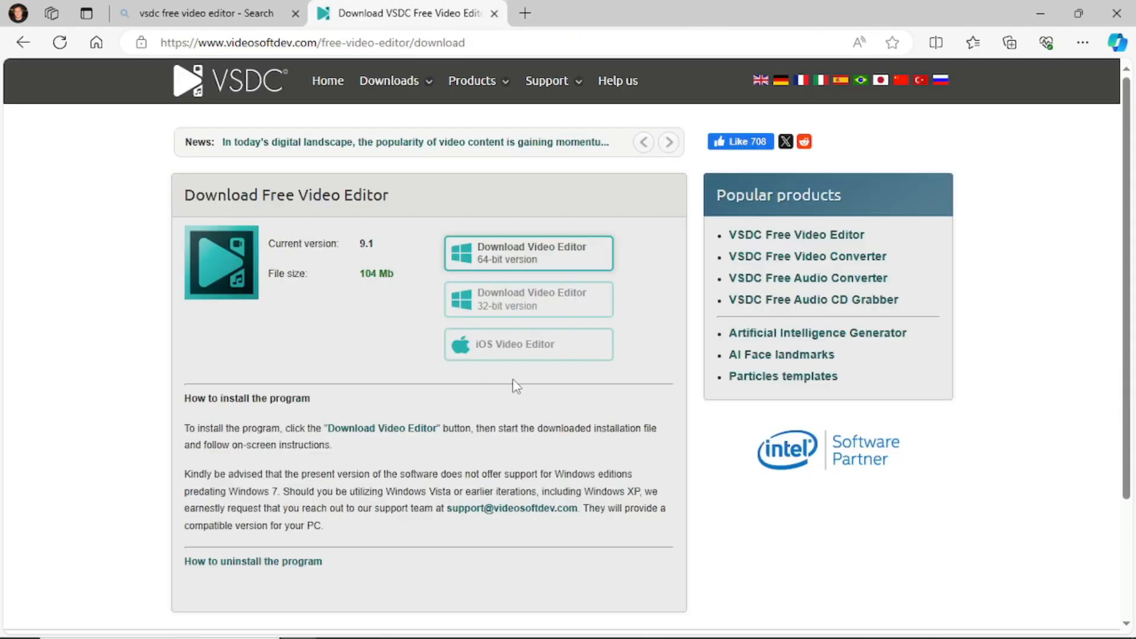
pyautogui.click(814, 623)
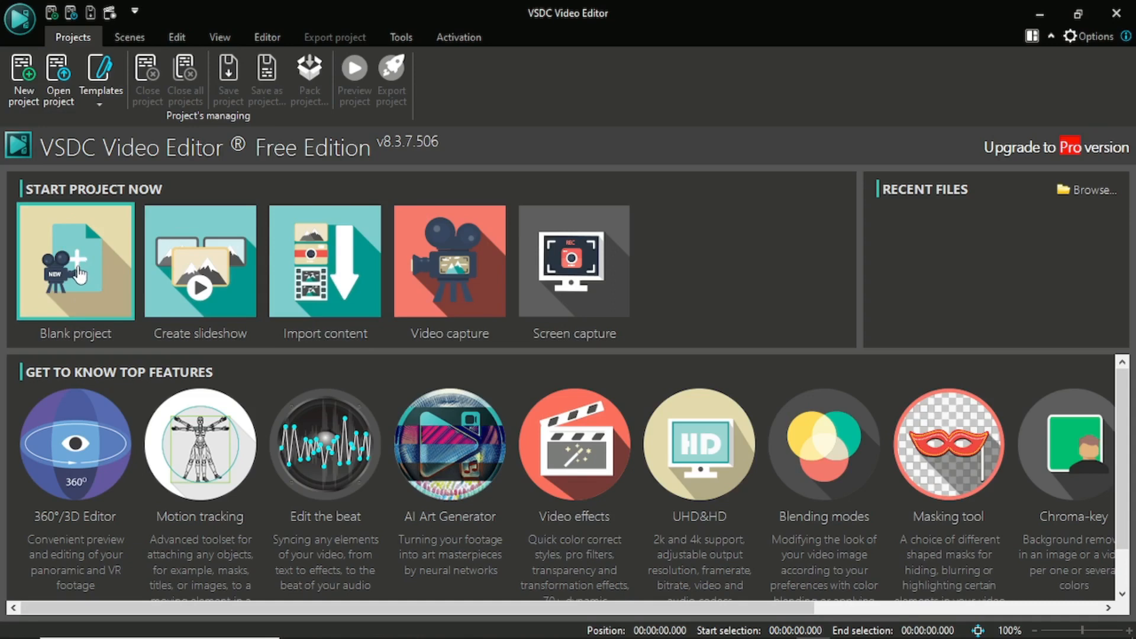
# - Create a blank project titled Test Project with the default project settings
pyautogui.click(27, 83)
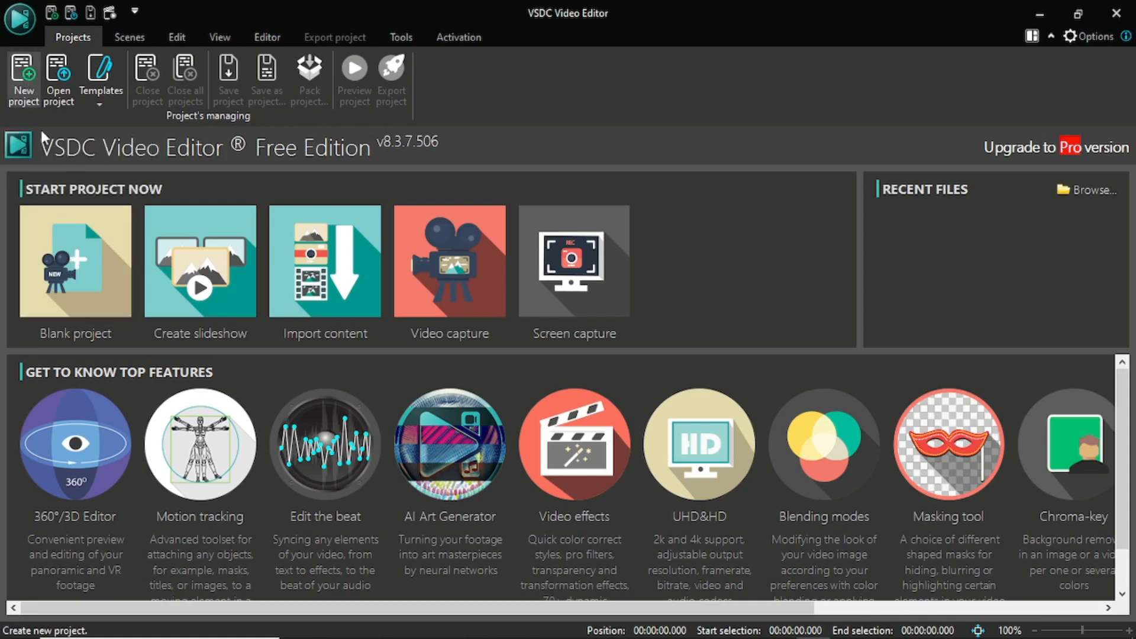
pyautogui.click(84, 270)
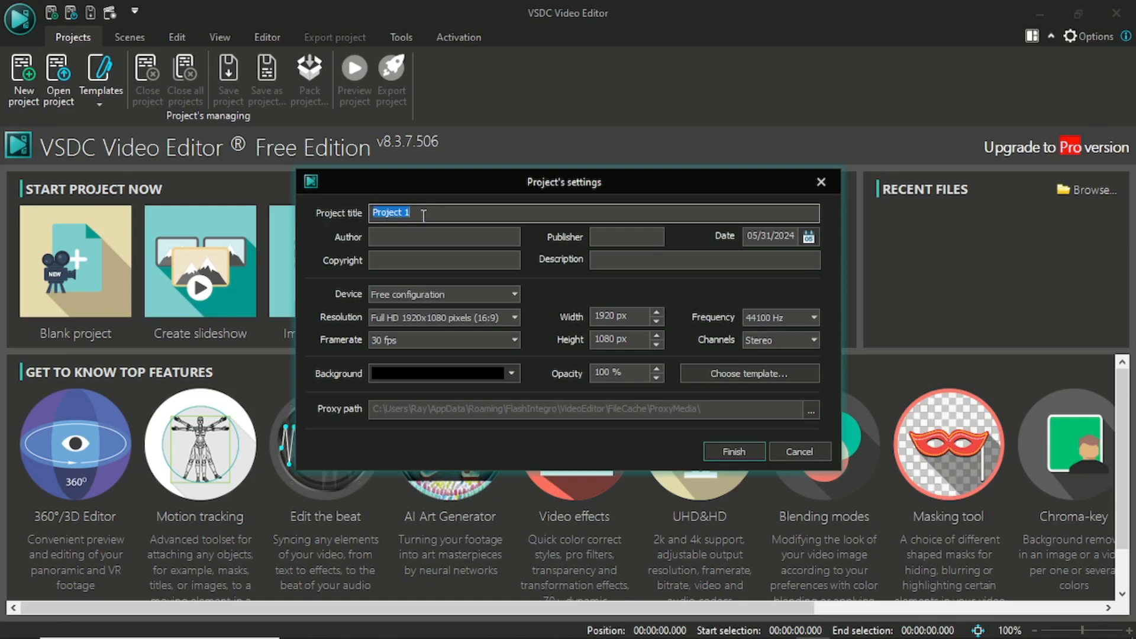
pyautogui.write('Test')
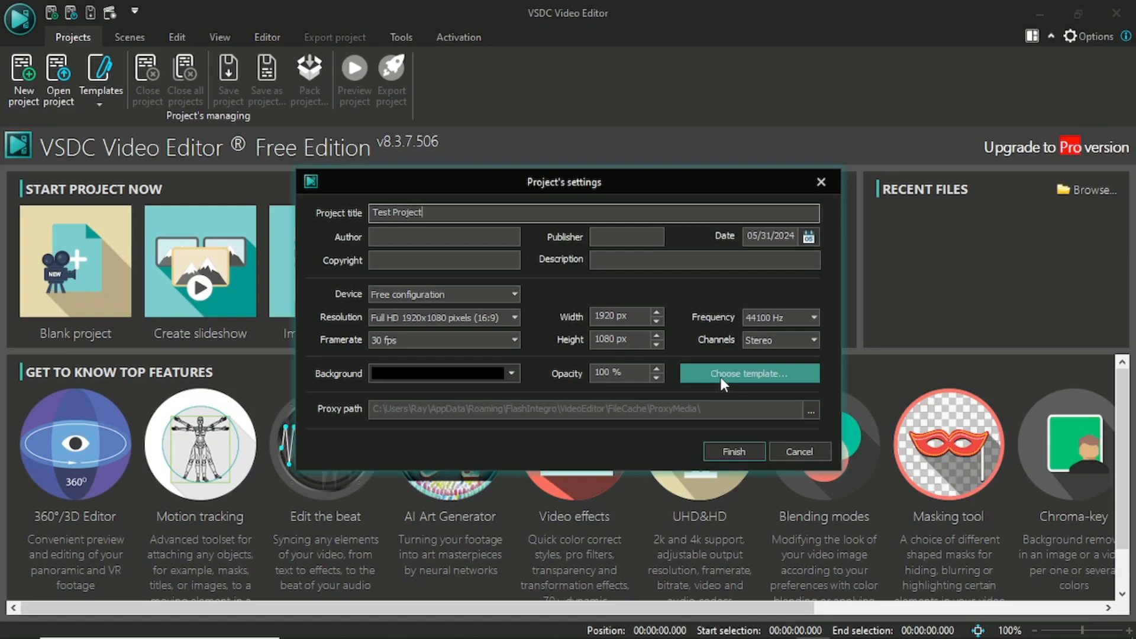
pyautogui.click(727, 452)
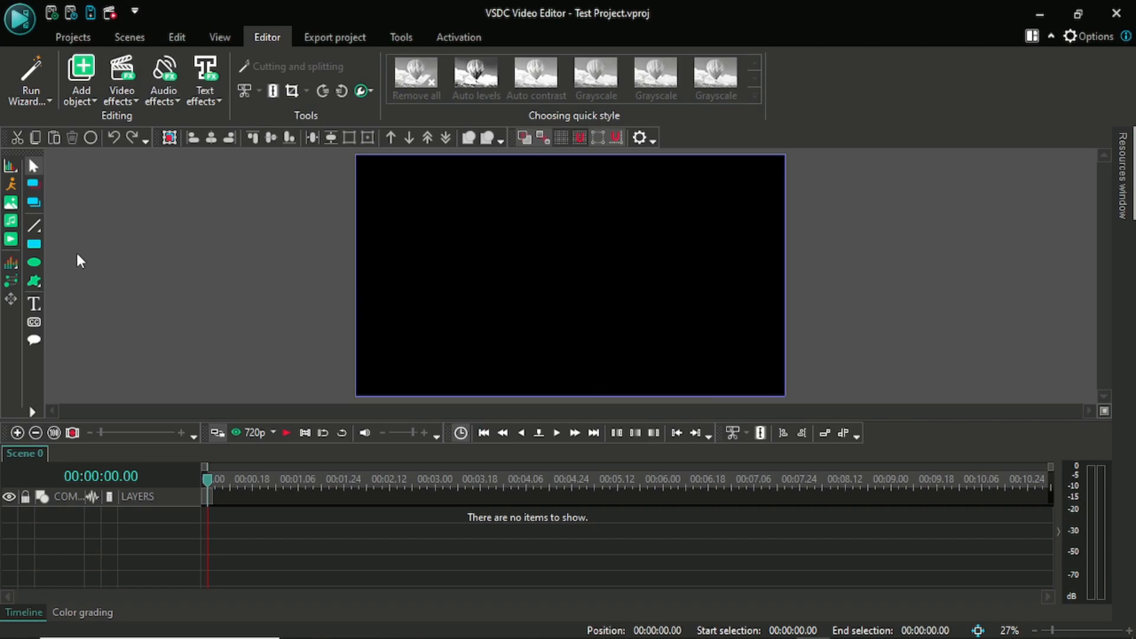
# - Start adding images to the scene and open the Captures for YouTube folder in Pictures
pyautogui.click(11, 208)
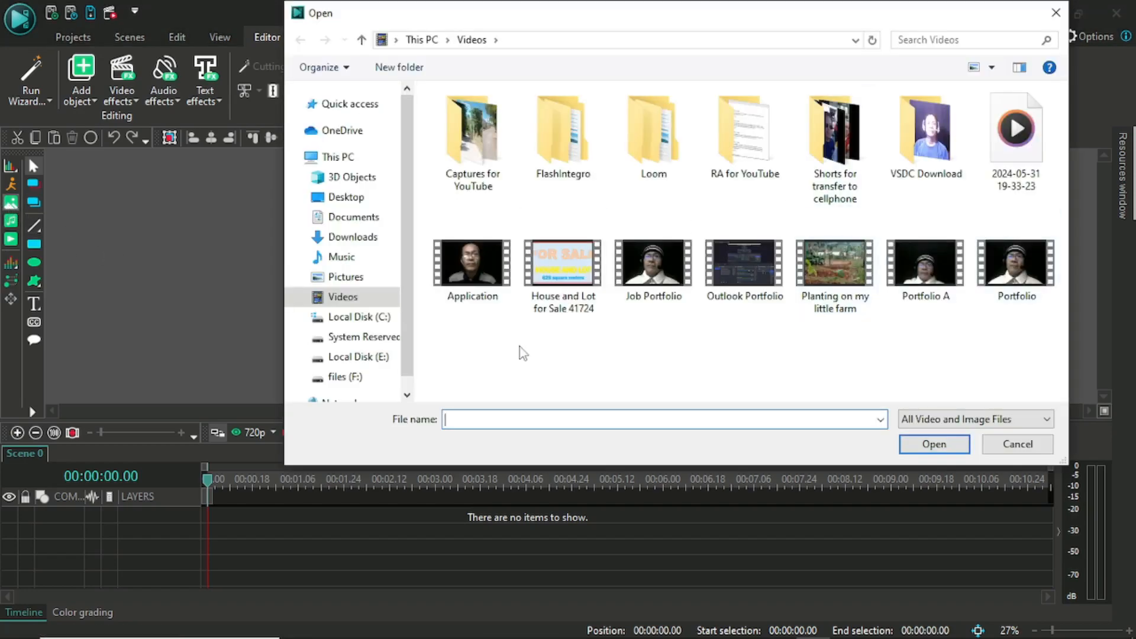
pyautogui.click(350, 277)
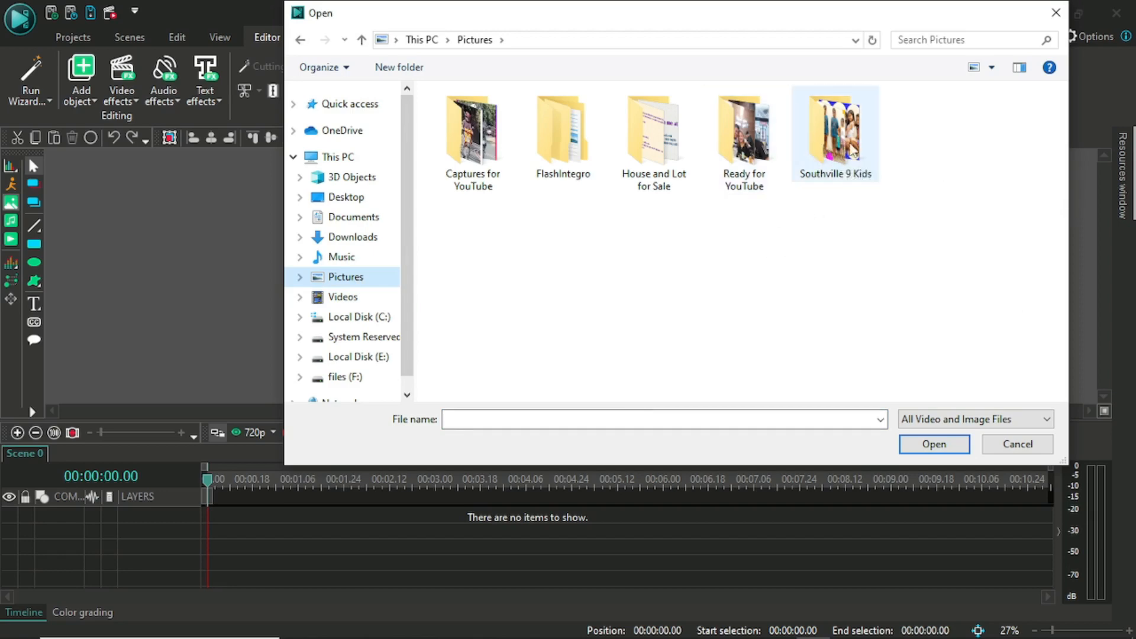
pyautogui.click(853, 151)
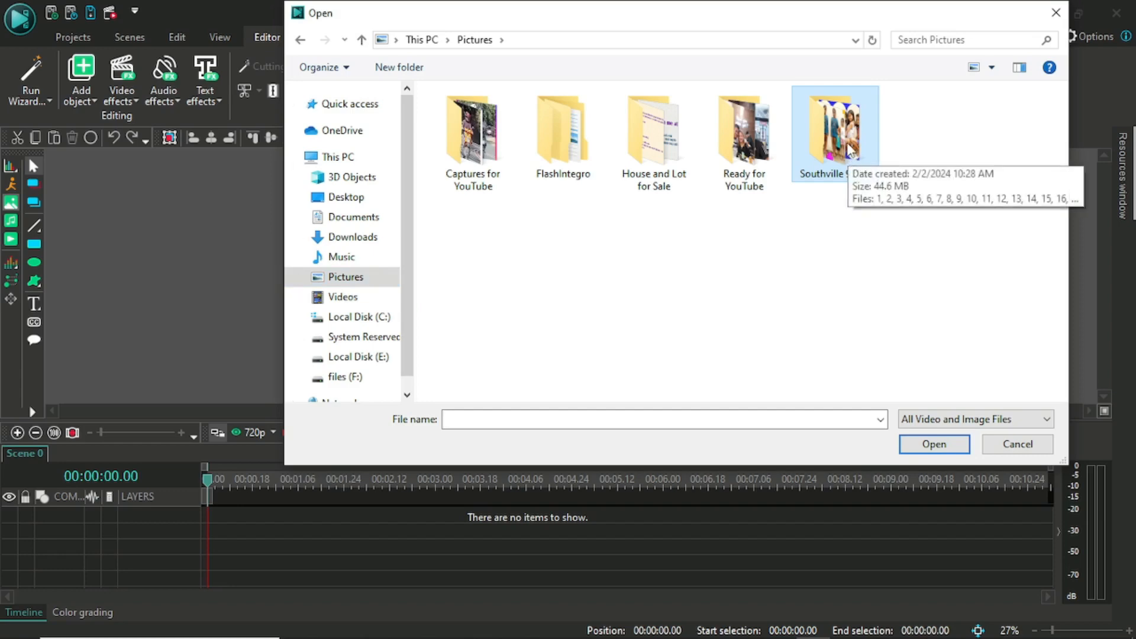
pyautogui.click(472, 150)
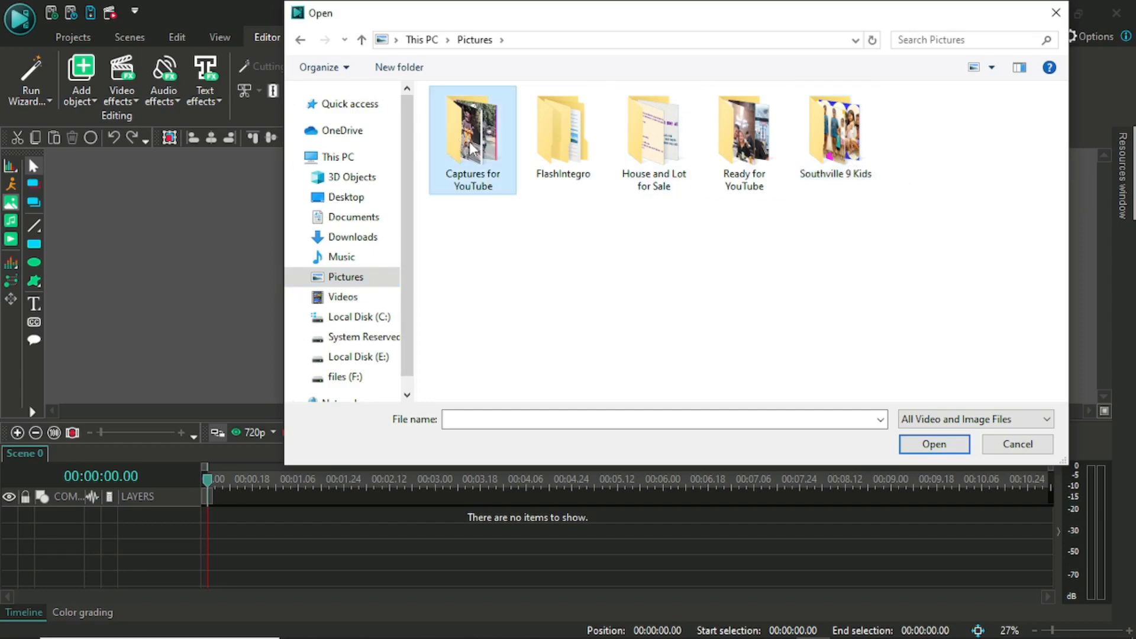
pyautogui.doubleClick(472, 149)
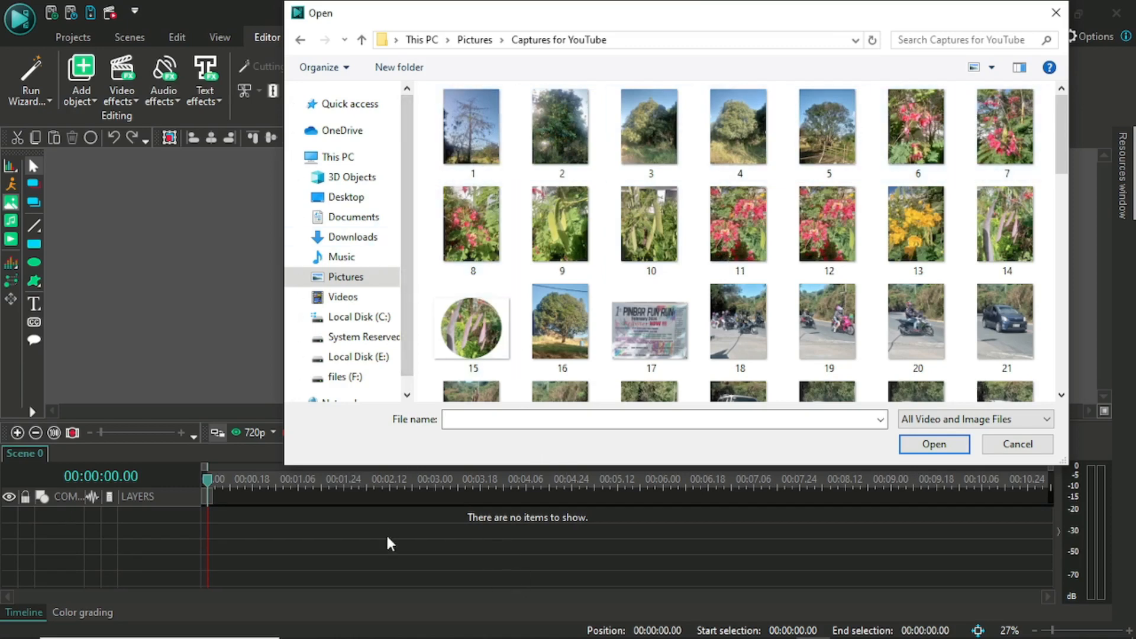
# - Select pictures 1 through 7 individually in the Captures for YouTube folder and clear the selection
pyautogui.click(477, 136)
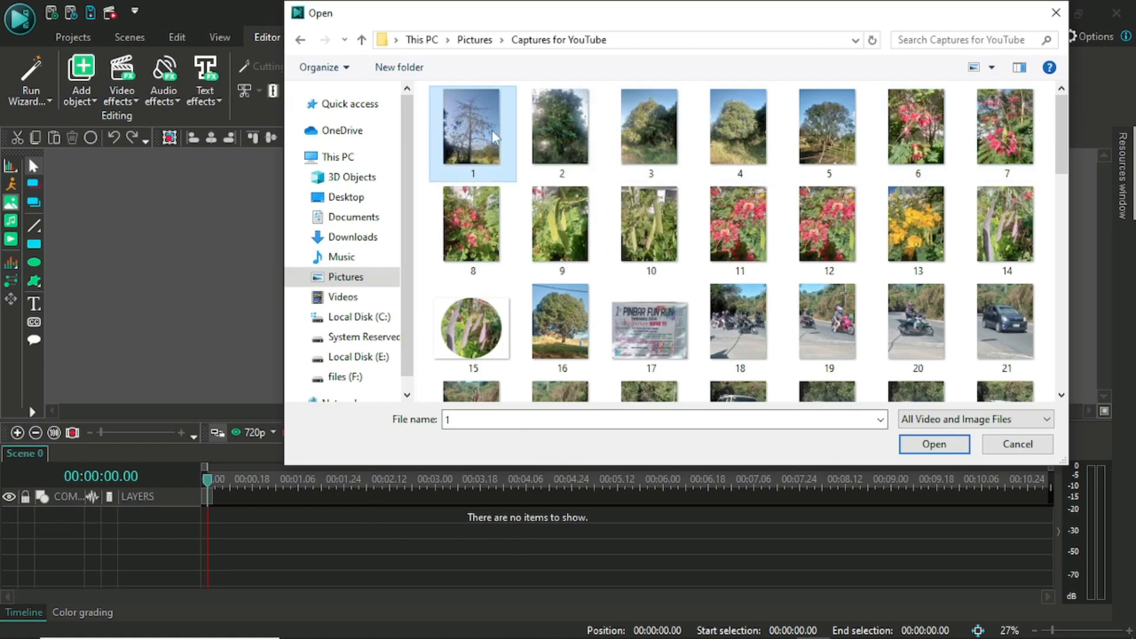
pyautogui.keyDown('ctrl'); pyautogui.click(550, 127); pyautogui.keyUp('ctrl')
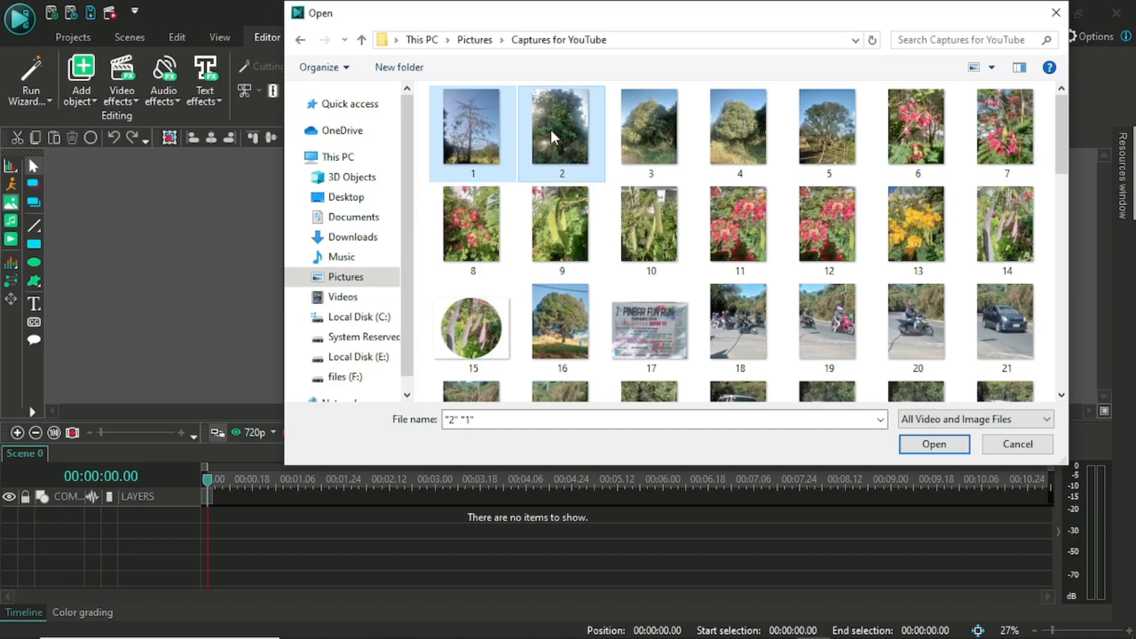
pyautogui.keyDown('ctrl'); pyautogui.click(641, 125); pyautogui.keyUp('ctrl')
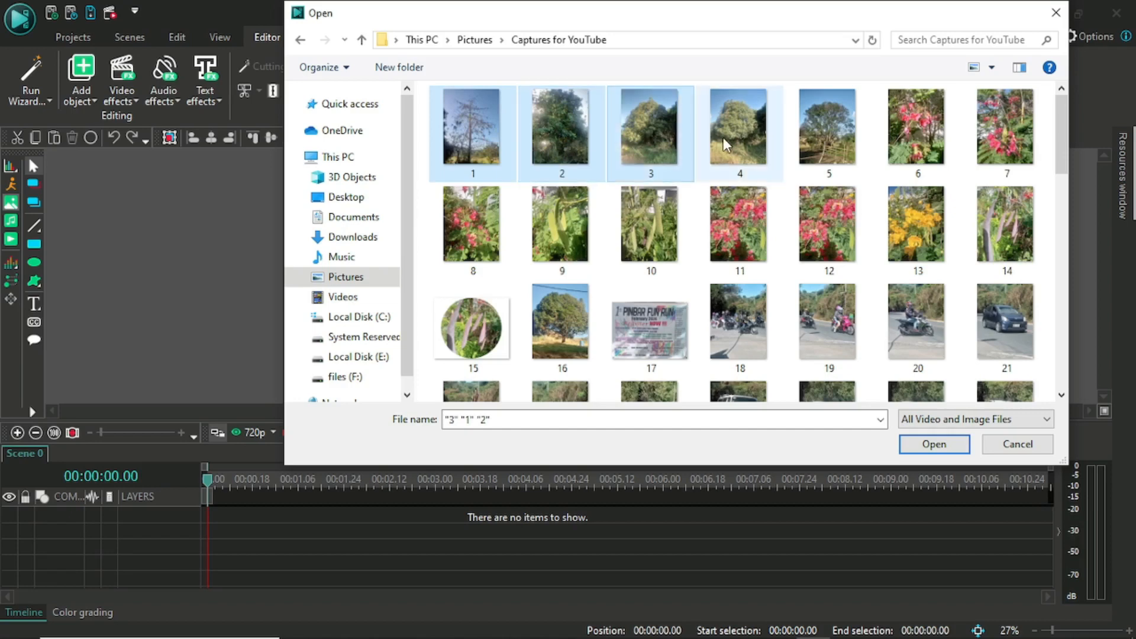
pyautogui.keyDown('ctrl'); pyautogui.click(724, 137); pyautogui.keyUp('ctrl')
pyautogui.keyDown('ctrl'); pyautogui.click(811, 137); pyautogui.keyUp('ctrl')
pyautogui.keyDown('ctrl'); pyautogui.click(915, 145); pyautogui.keyUp('ctrl')
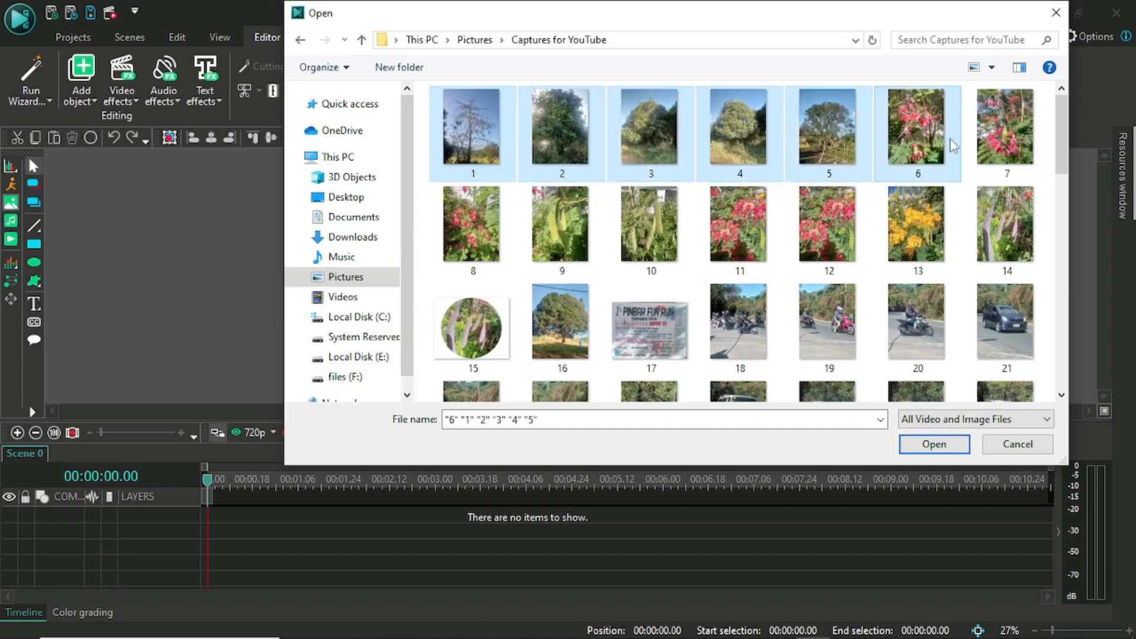
pyautogui.keyDown('ctrl'); pyautogui.click(977, 145); pyautogui.keyUp('ctrl')
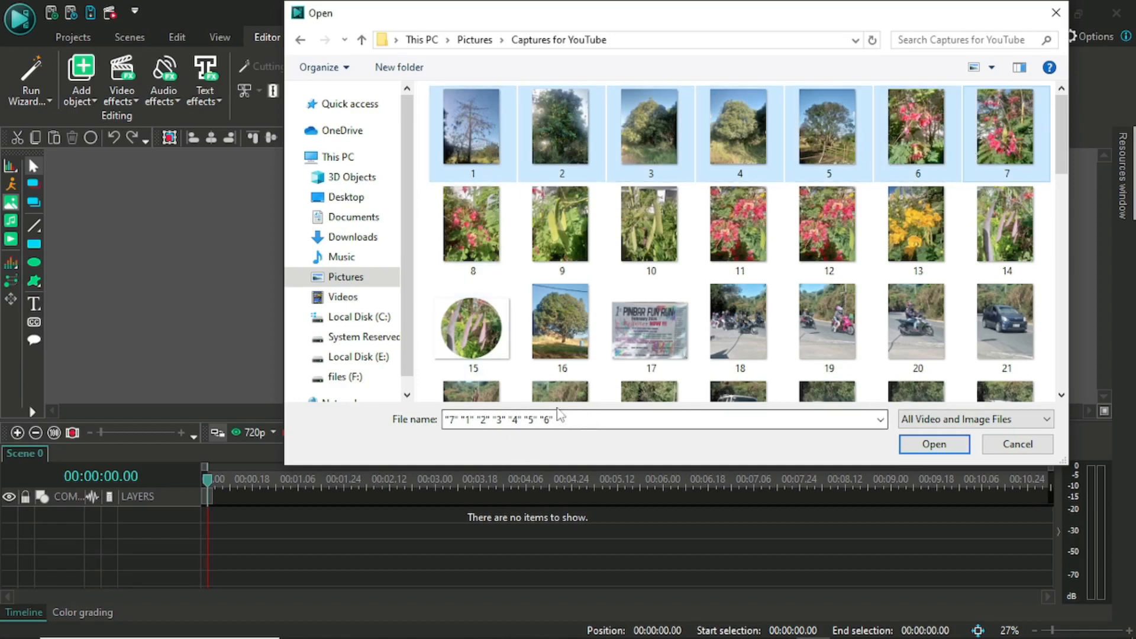
pyautogui.click(599, 419)
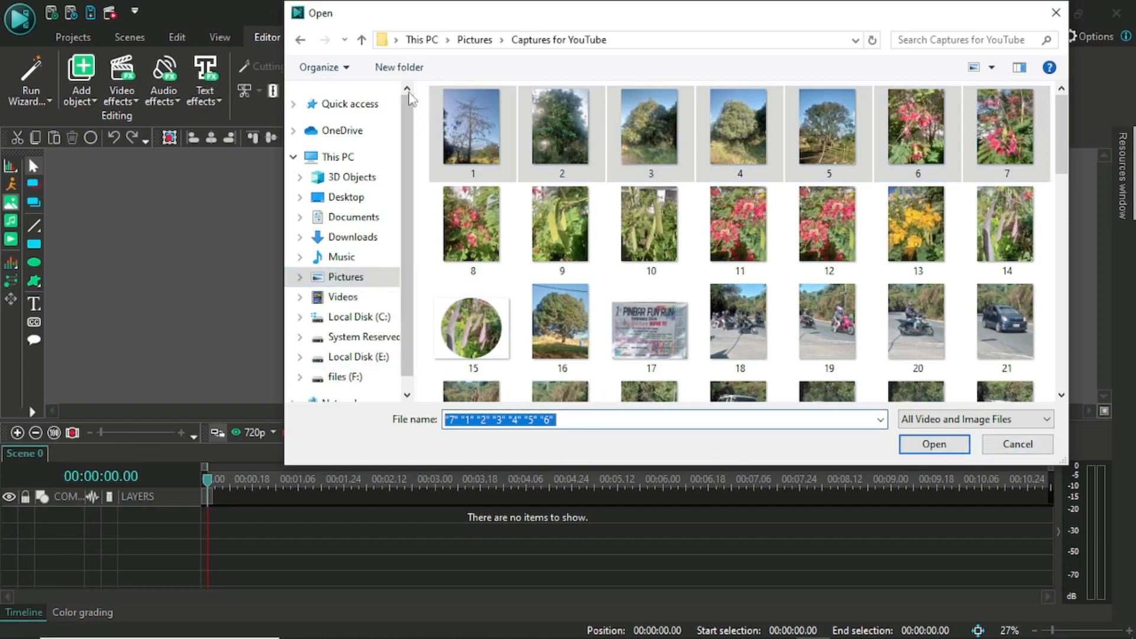
pyautogui.click(425, 224)
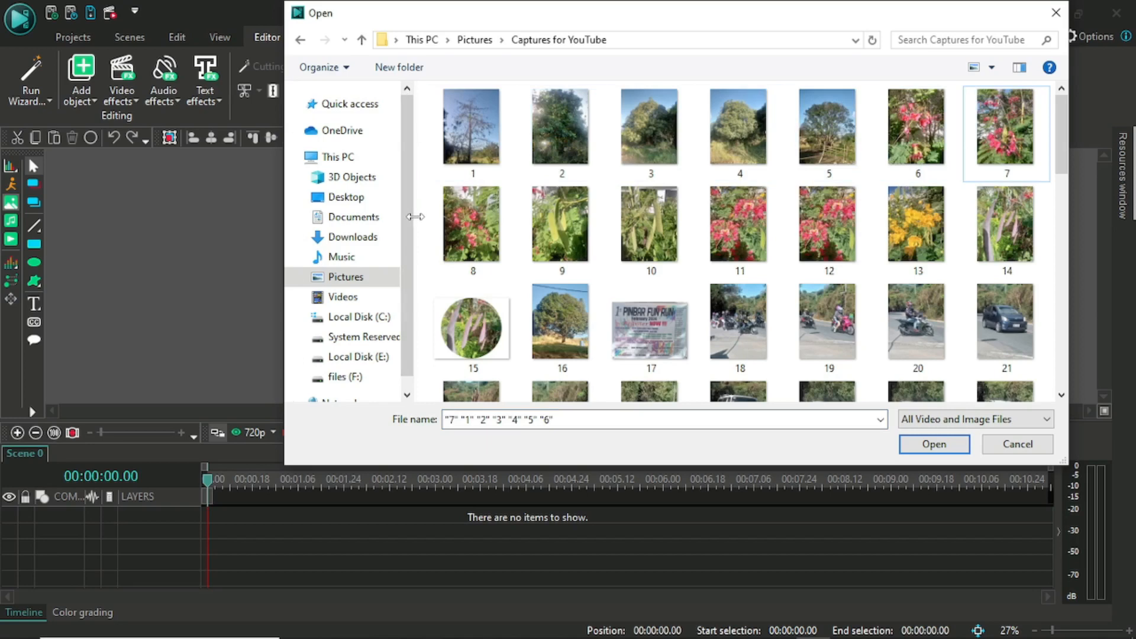
# - Extend a continuous selection from picture 1 through picture 7, then deselect all of them
pyautogui.click(461, 121)
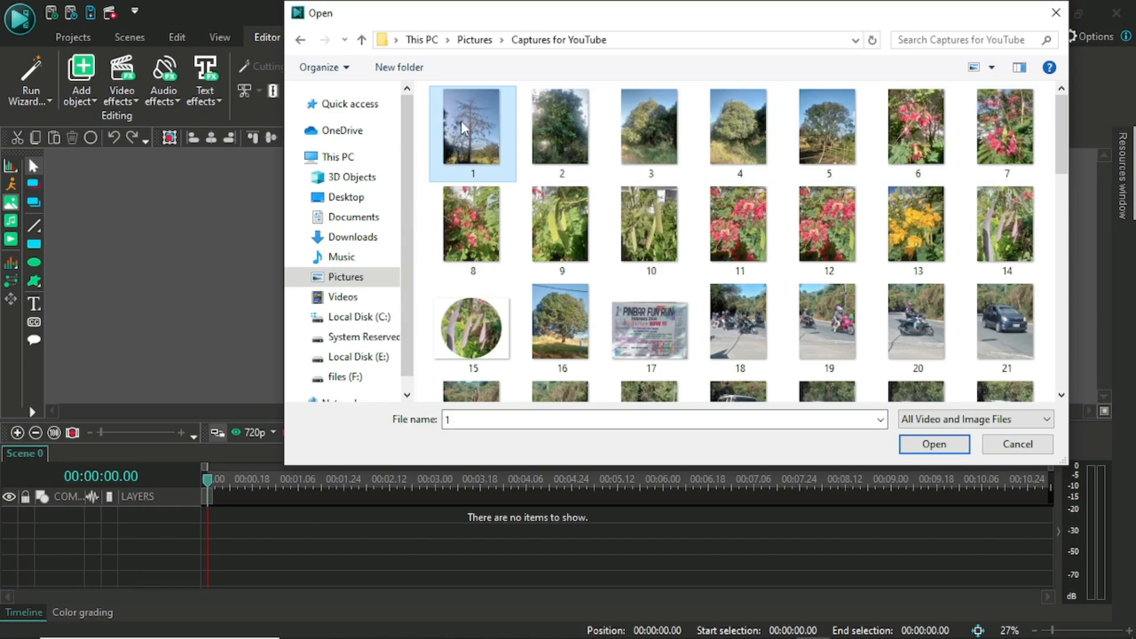
pyautogui.hotkey('shift', 'Right')
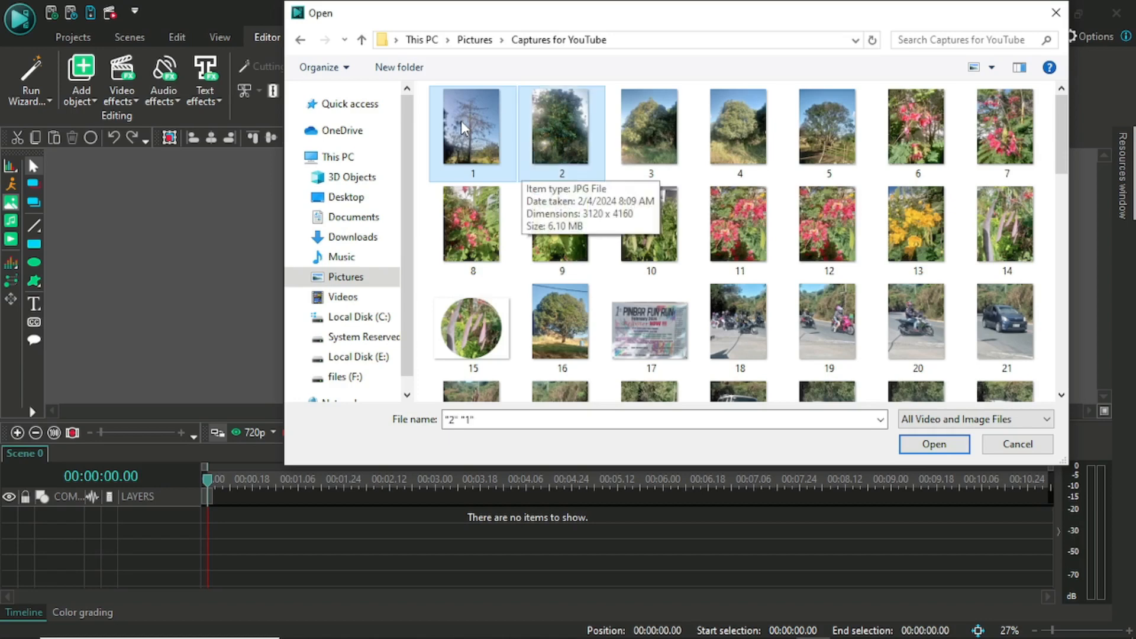
pyautogui.hotkey('shift', 'Right')
pyautogui.hotkey('shift', 'Right')
pyautogui.hotkey('shift', 'Right')
pyautogui.hotkey('shift', 'Right')
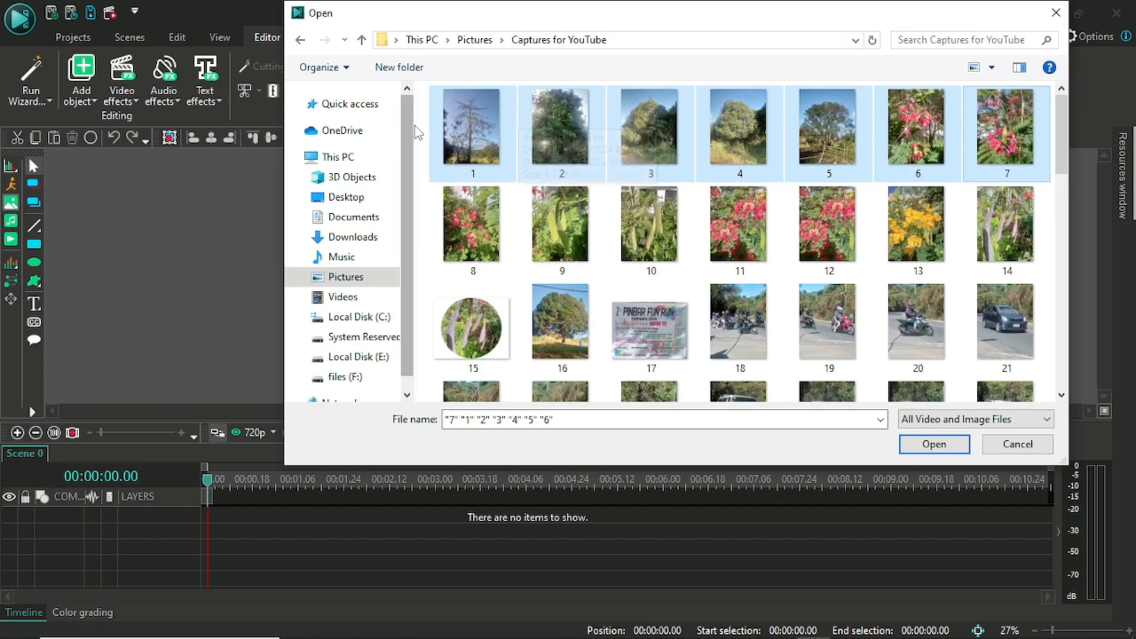
pyautogui.click(427, 212)
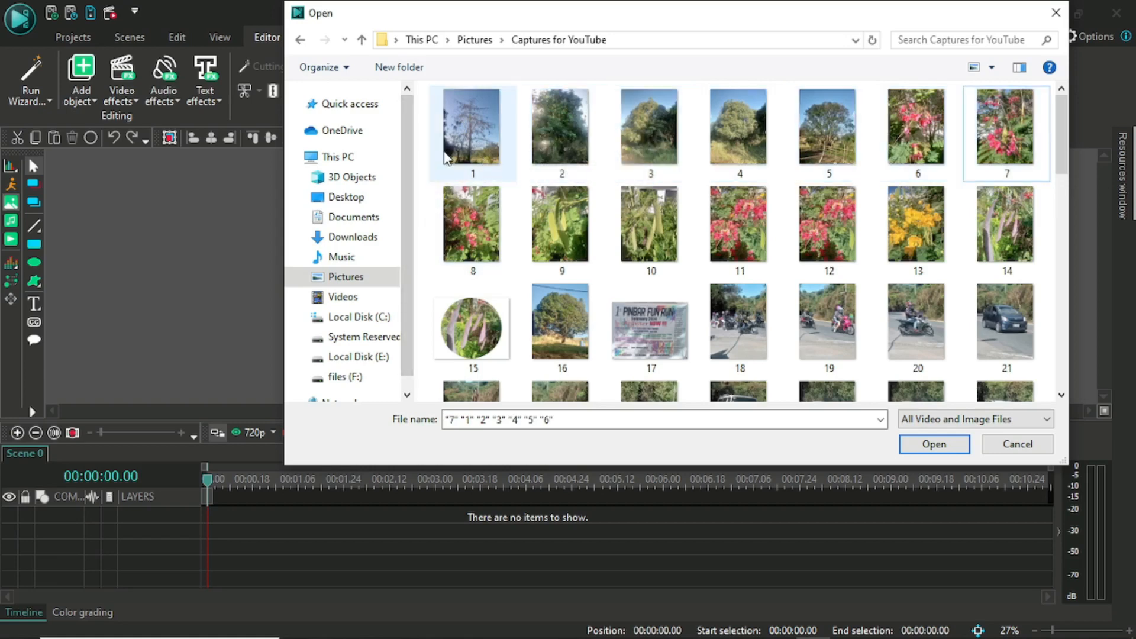
# - Import pictures 1 through 7 from the Captures for YouTube folder and add them all to one timeline layer
pyautogui.click(477, 129)
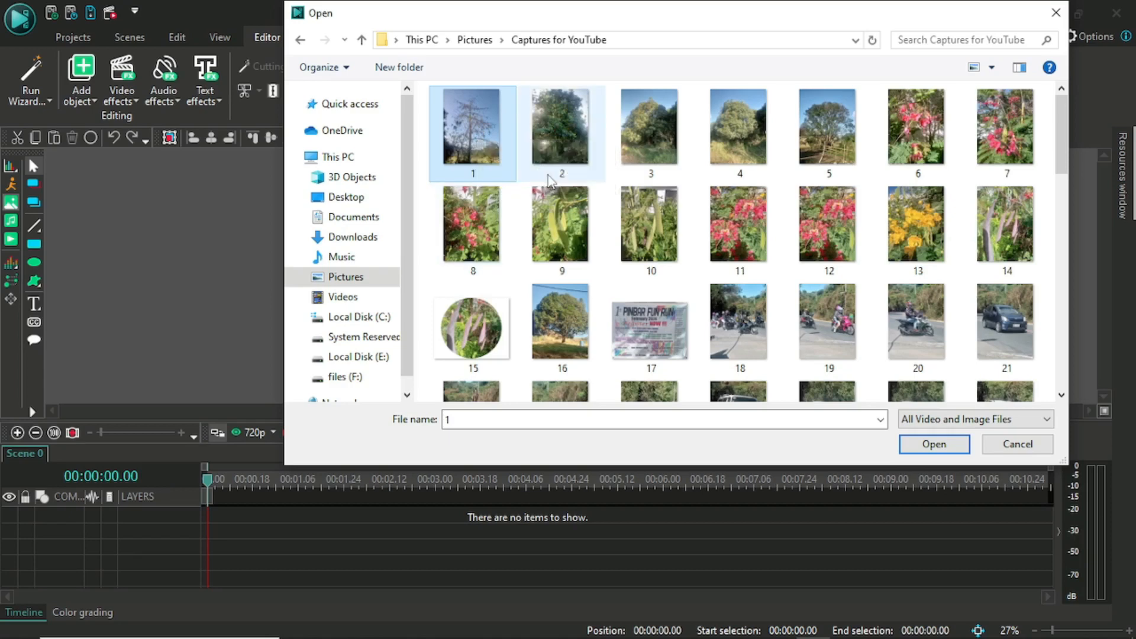
pyautogui.keyDown('ctrl'); pyautogui.click(558, 130); pyautogui.keyUp('ctrl')
pyautogui.keyDown('ctrl'); pyautogui.click(648, 136); pyautogui.keyUp('ctrl')
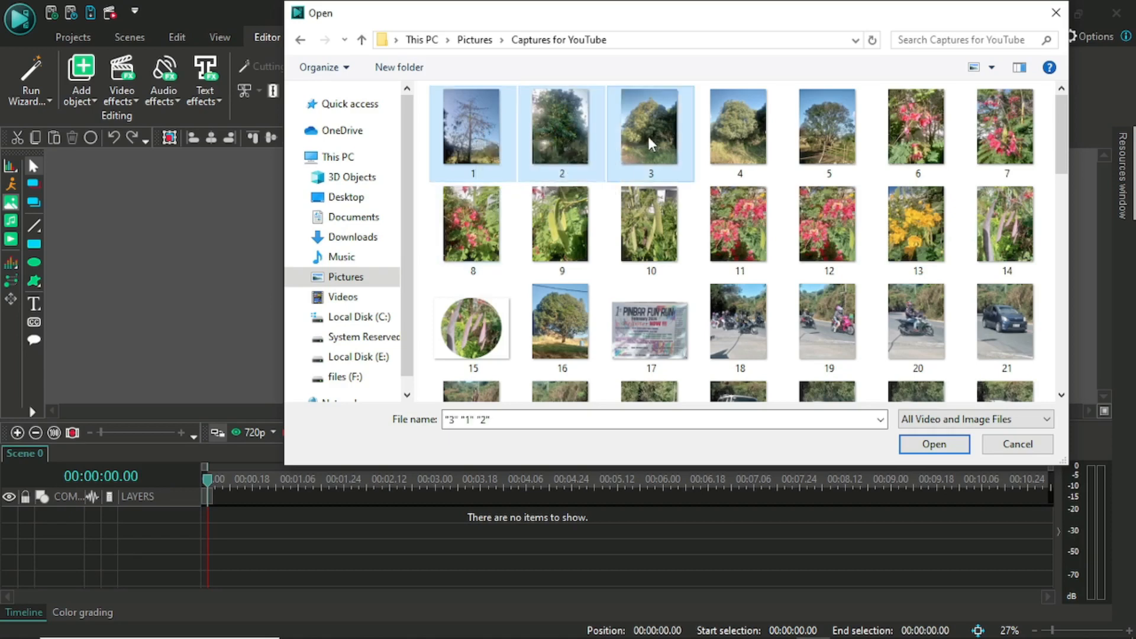
pyautogui.keyDown('ctrl'); pyautogui.click(743, 139); pyautogui.keyUp('ctrl')
pyautogui.keyDown('ctrl'); pyautogui.click(861, 142); pyautogui.keyUp('ctrl')
pyautogui.keyDown('ctrl'); pyautogui.click(908, 135); pyautogui.keyUp('ctrl')
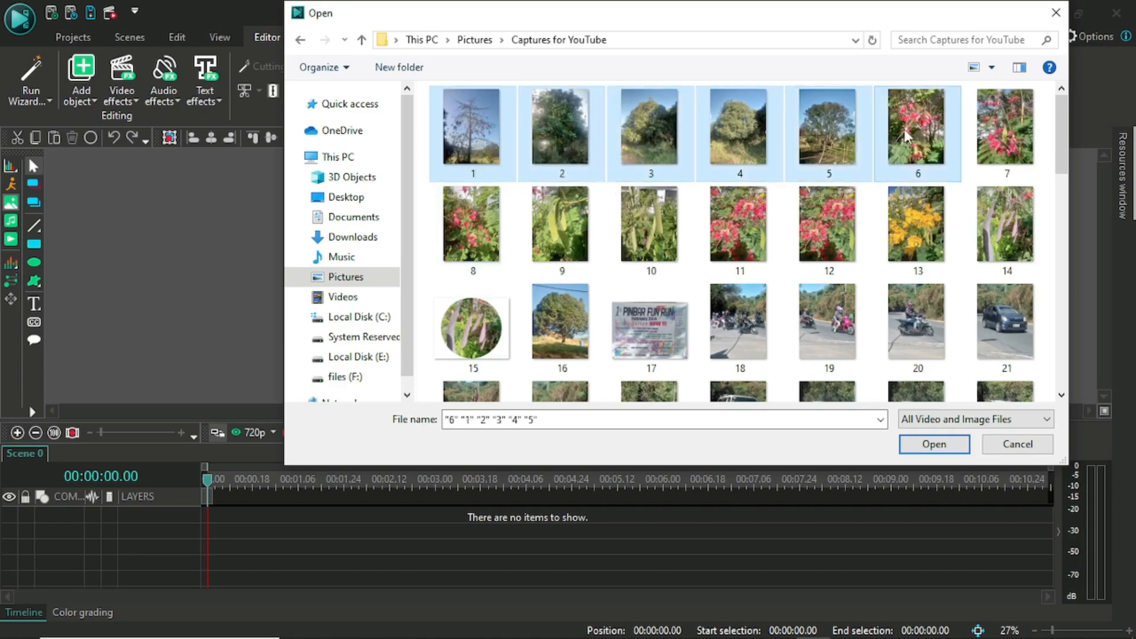
pyautogui.keyDown('ctrl'); pyautogui.click(997, 134); pyautogui.keyUp('ctrl')
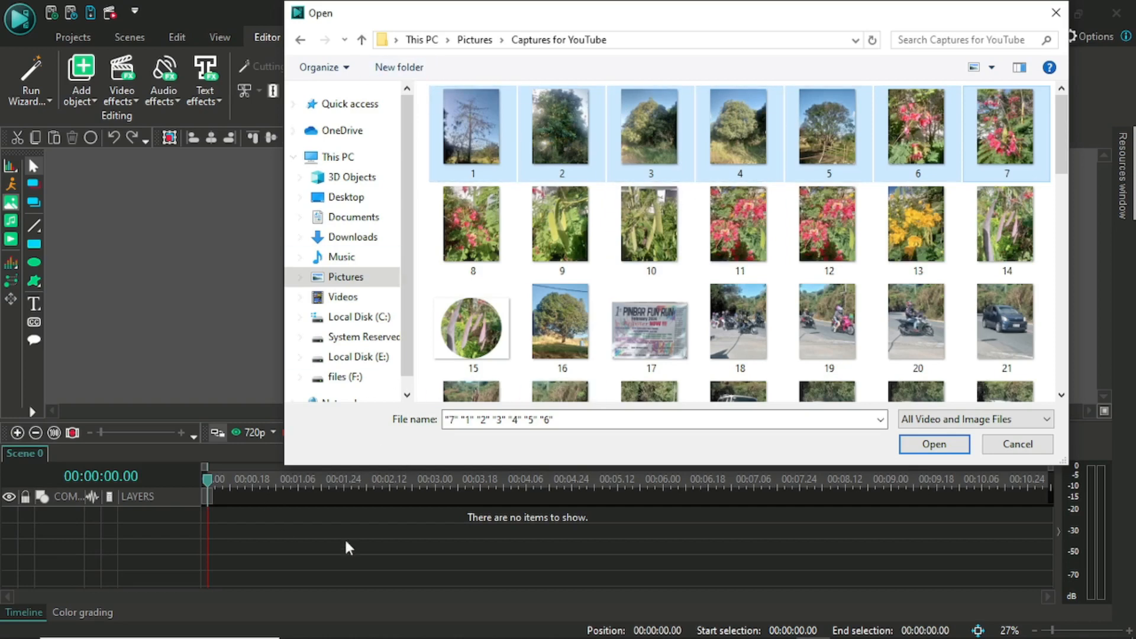
pyautogui.click(934, 453)
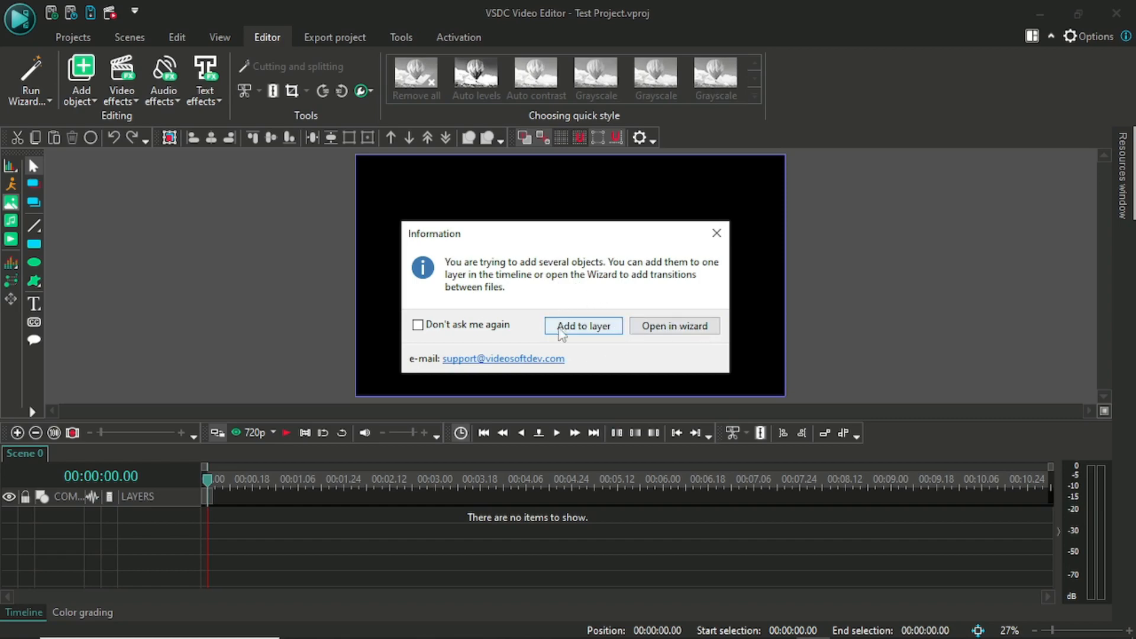
pyautogui.click(576, 327)
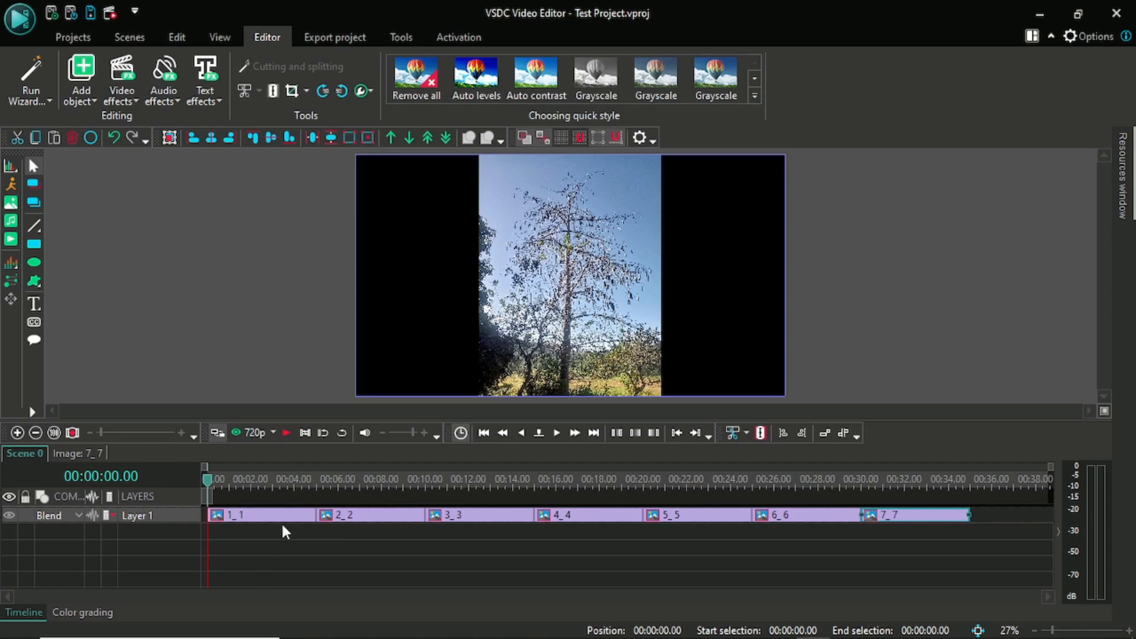
# - Scrub the playhead across the image clips from 1_1 to 7_7 to preview them, and return it to 00:00:00.00
pyautogui.moveTo(209, 483); pyautogui.dragTo(277, 481)
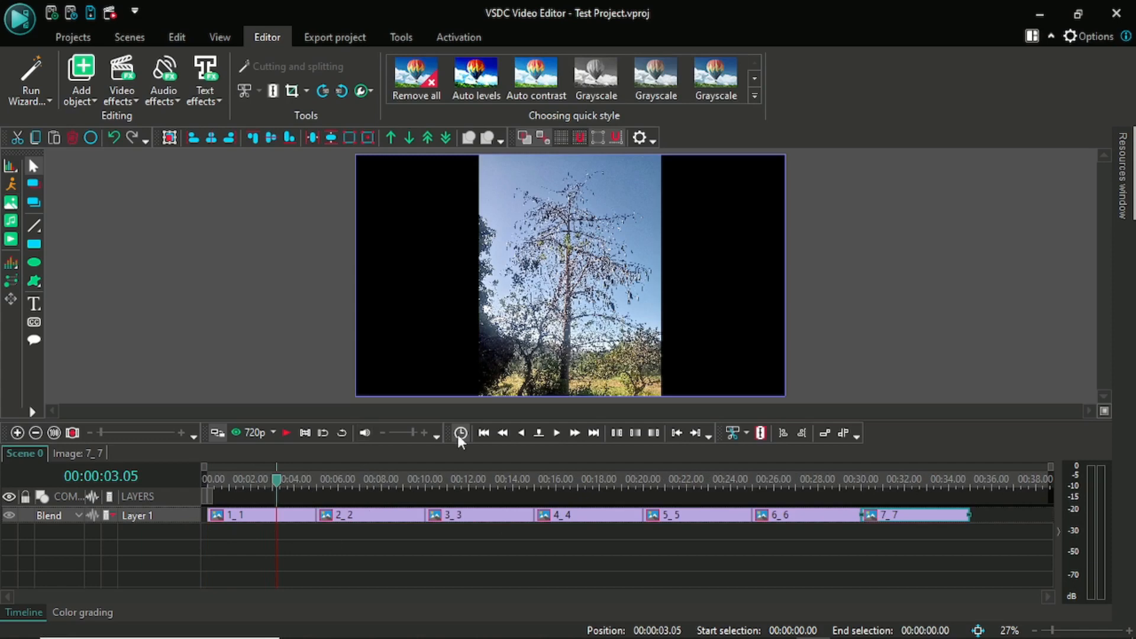
pyautogui.moveTo(279, 483); pyautogui.dragTo(368, 484)
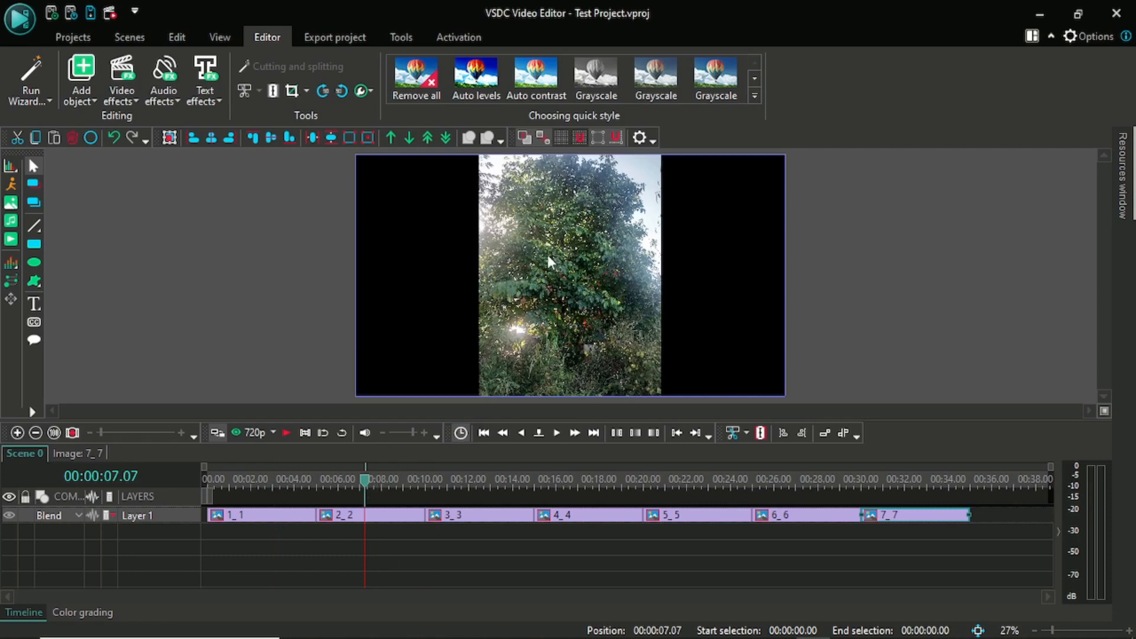
pyautogui.moveTo(371, 488); pyautogui.dragTo(479, 484)
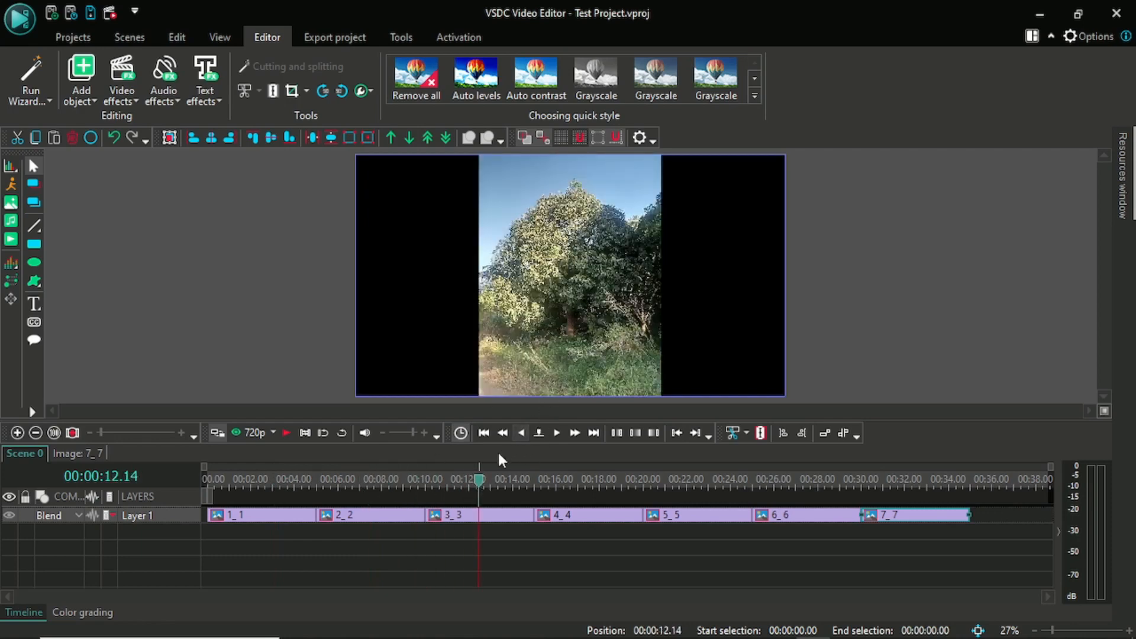
pyautogui.moveTo(472, 493); pyautogui.dragTo(586, 485)
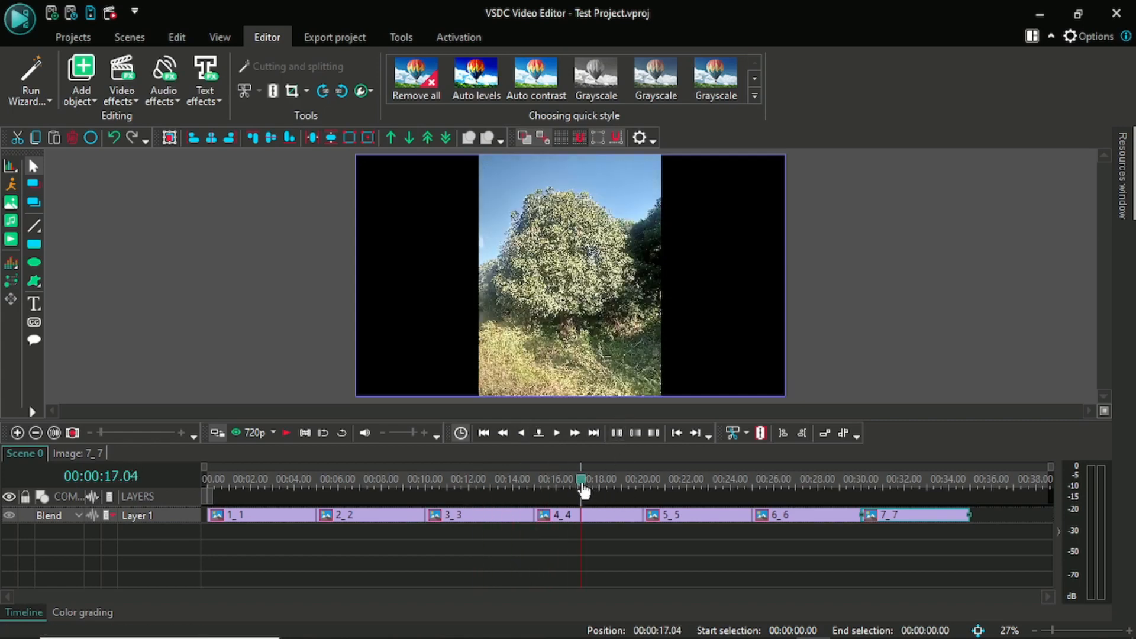
pyautogui.moveTo(583, 480); pyautogui.dragTo(916, 483)
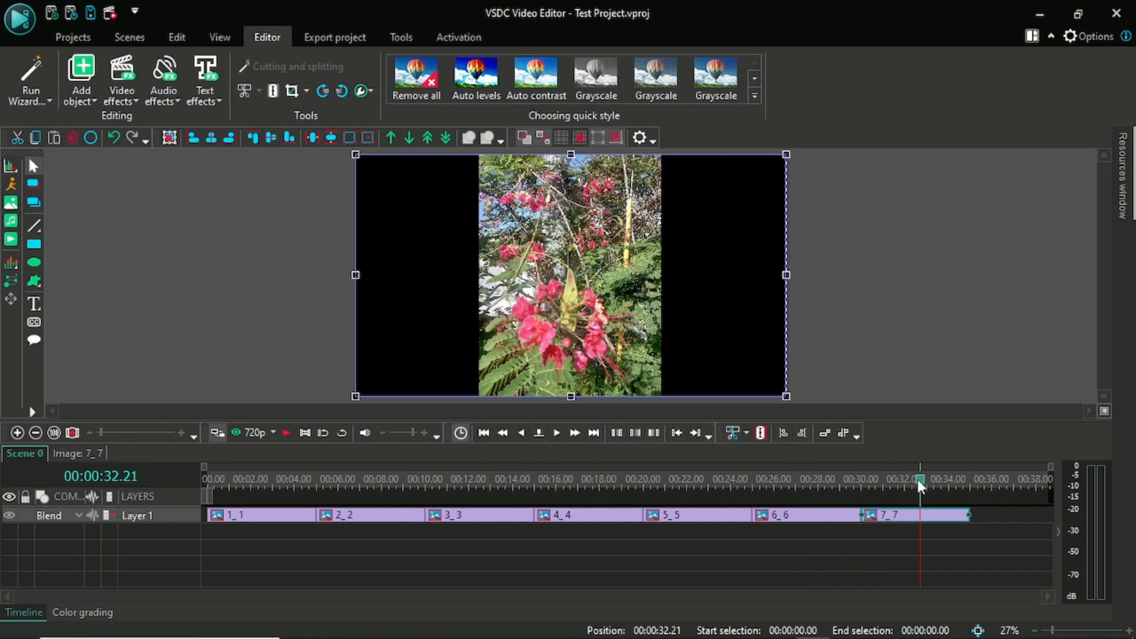
pyautogui.moveTo(917, 479); pyautogui.dragTo(190, 475)
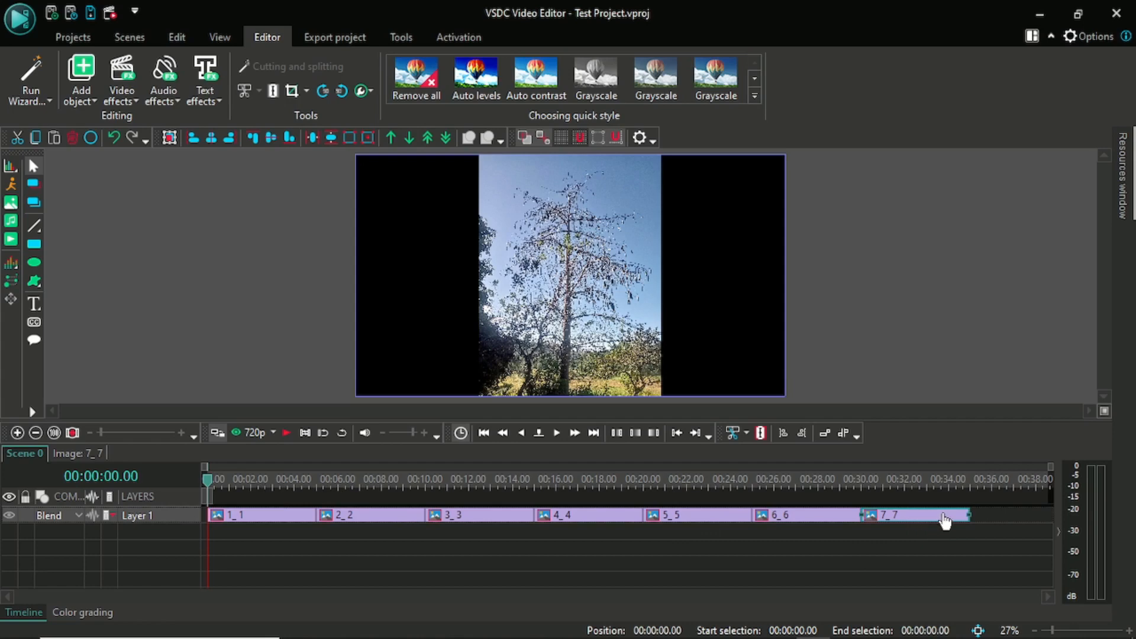
# - Move the 3_3 clip to the end of Layer 1, directly after the 7_7 clip
pyautogui.click(811, 521)
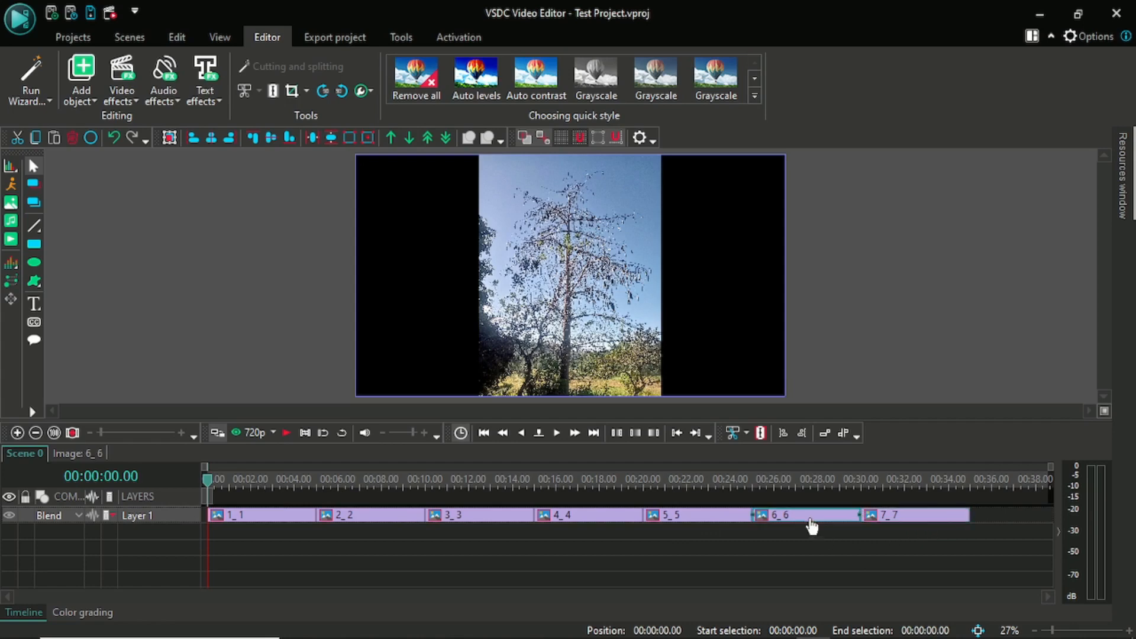
pyautogui.click(704, 519)
pyautogui.click(615, 521)
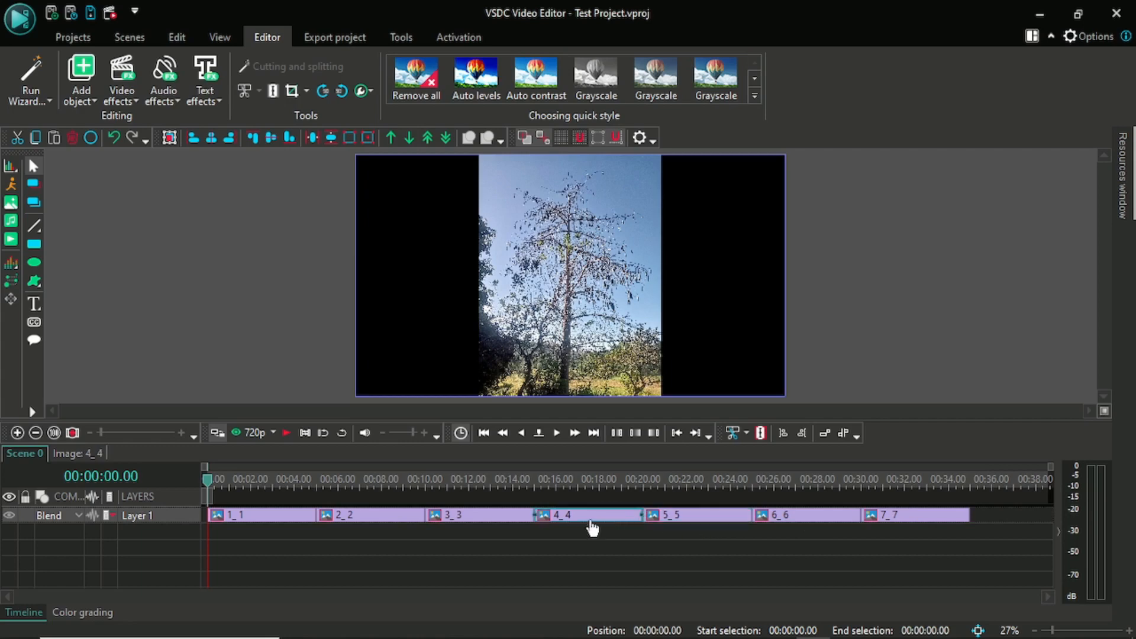
pyautogui.click(497, 520)
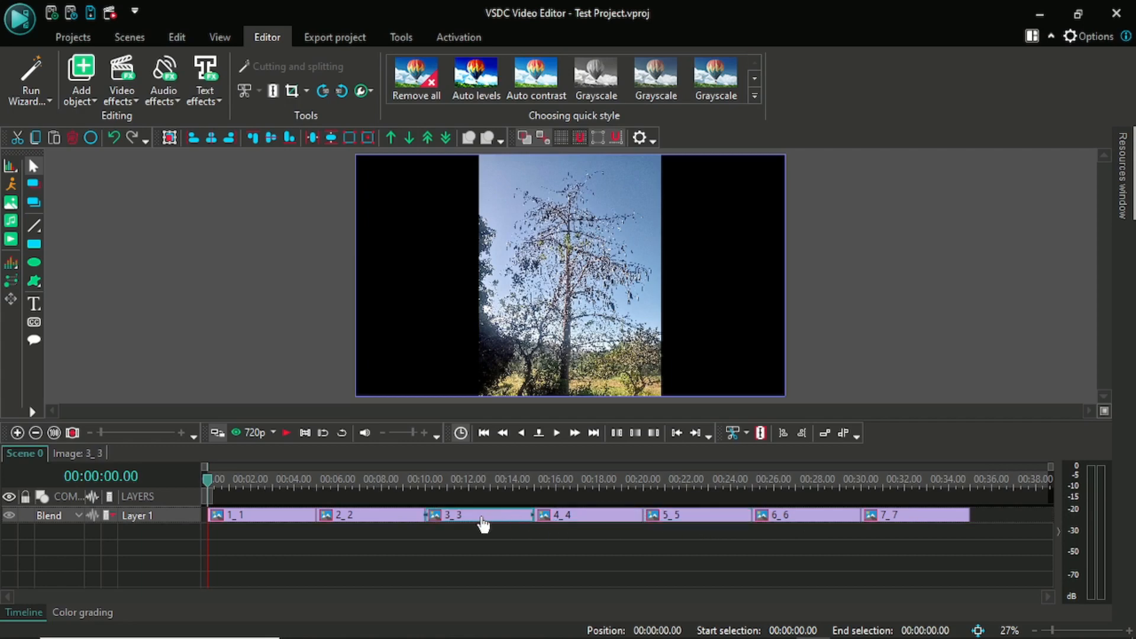
pyautogui.moveTo(484, 524); pyautogui.dragTo(1000, 525)
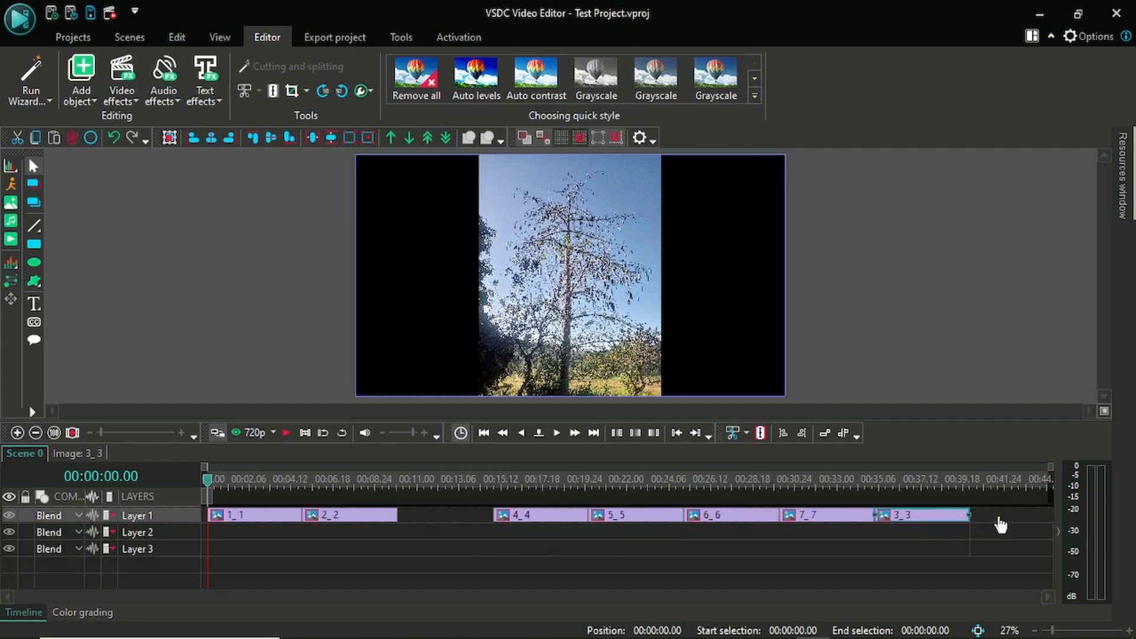
pyautogui.moveTo(905, 517); pyautogui.dragTo(868, 519)
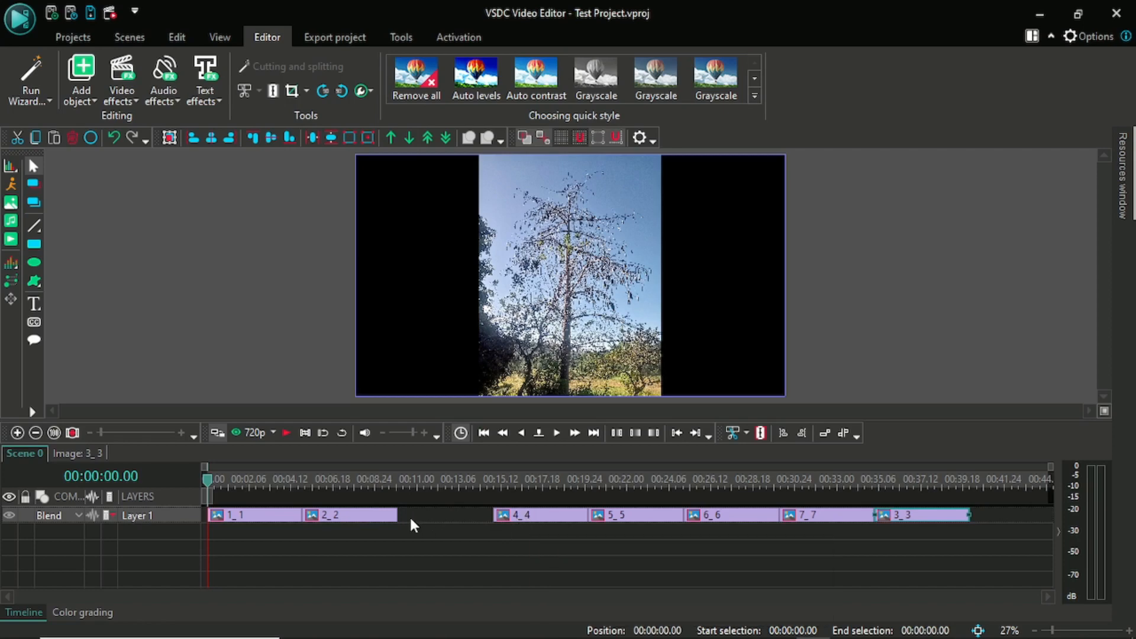
# - Move the 4_4, 5_5, 6_6, 7_7 and 3_3 clips together to directly after 2_2, closing the gap on Layer 1, and deselect them
pyautogui.click(554, 524)
pyautogui.moveTo(554, 523)
pyautogui.mouseDown()
pyautogui.moveTo(453, 526)
pyautogui.moveTo(567, 521)
pyautogui.mouseUp()
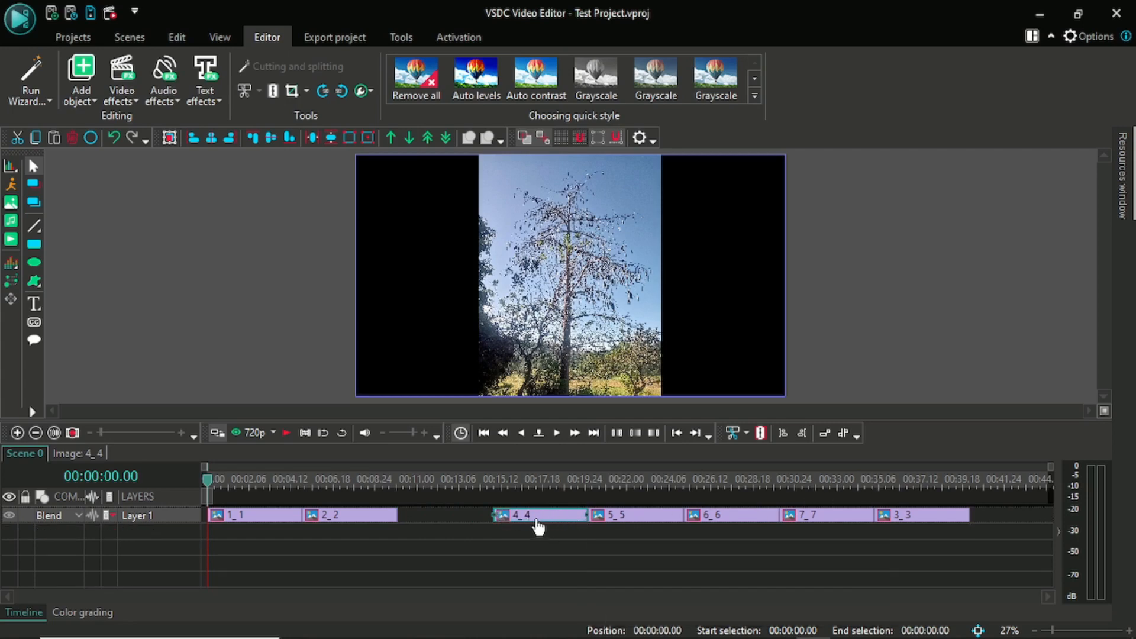
pyautogui.moveTo(542, 521)
pyautogui.keyDown('ctrl'); pyautogui.click(619, 520); pyautogui.keyUp('ctrl')
pyautogui.keyDown('ctrl'); pyautogui.click(714, 519); pyautogui.keyUp('ctrl')
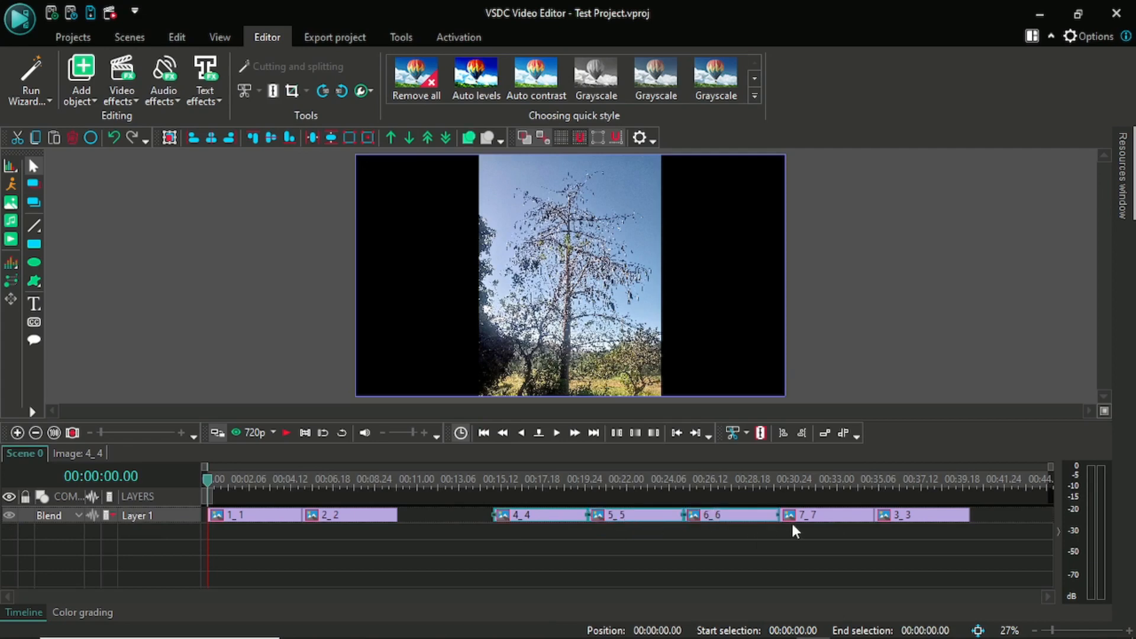
pyautogui.keyDown('ctrl'); pyautogui.click(830, 519); pyautogui.keyUp('ctrl')
pyautogui.keyDown('ctrl'); pyautogui.click(931, 519); pyautogui.keyUp('ctrl')
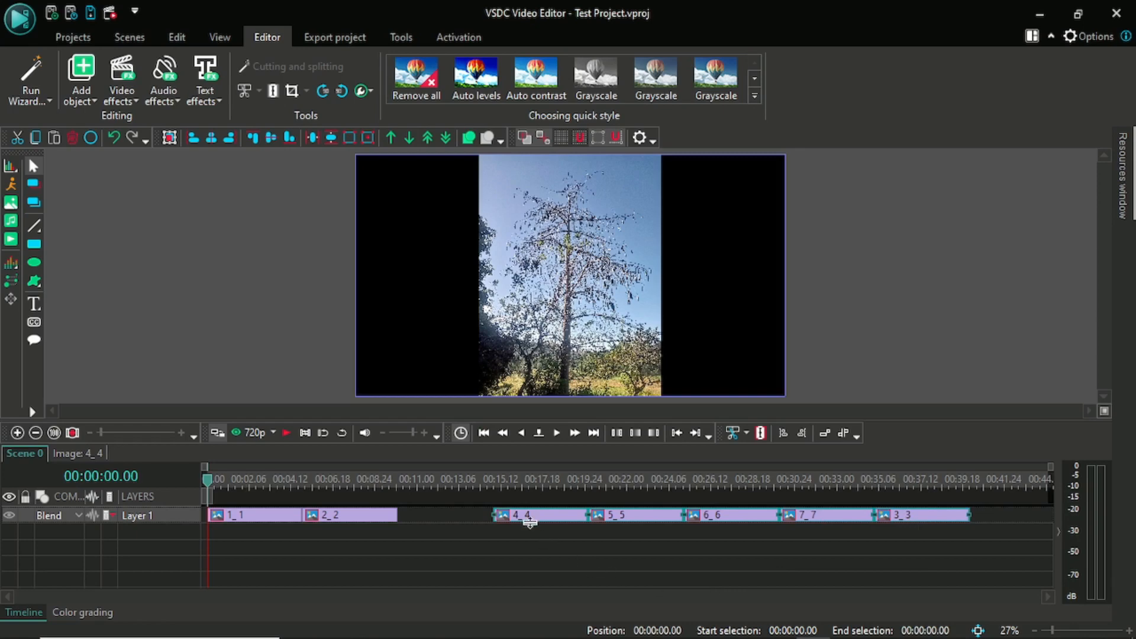
pyautogui.moveTo(525, 527); pyautogui.dragTo(386, 531)
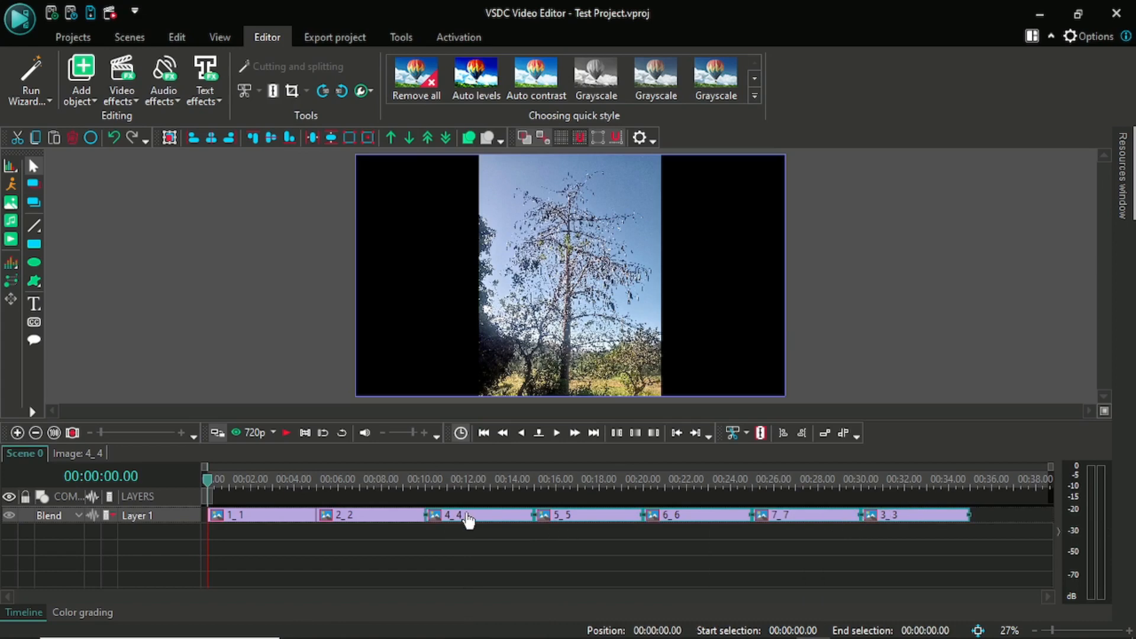
pyautogui.moveTo(921, 523)
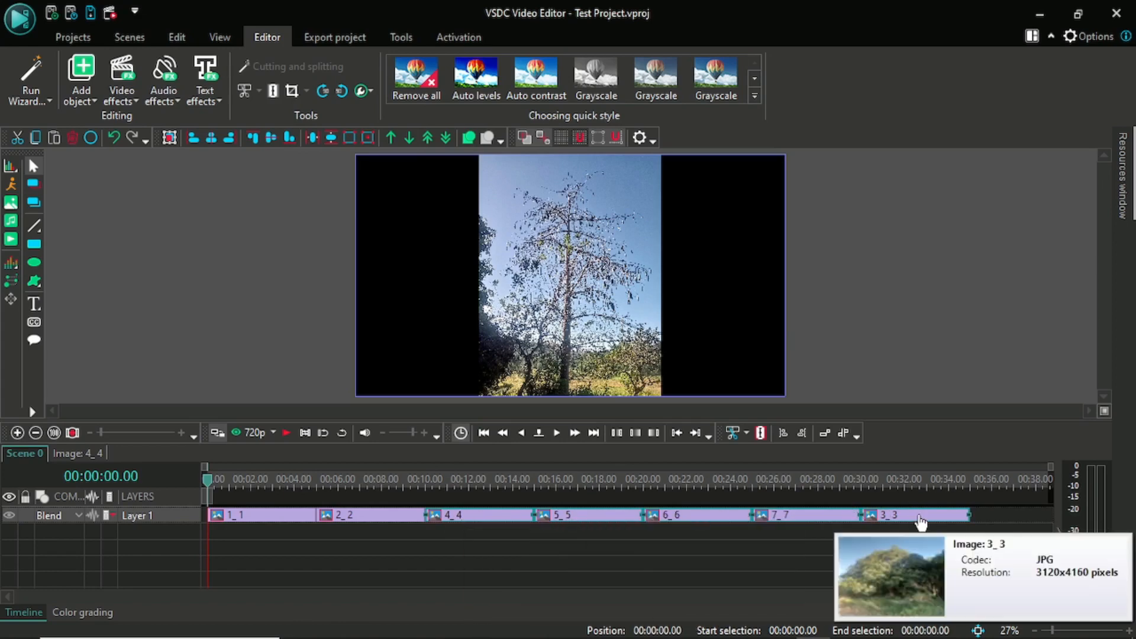
pyautogui.click(374, 525)
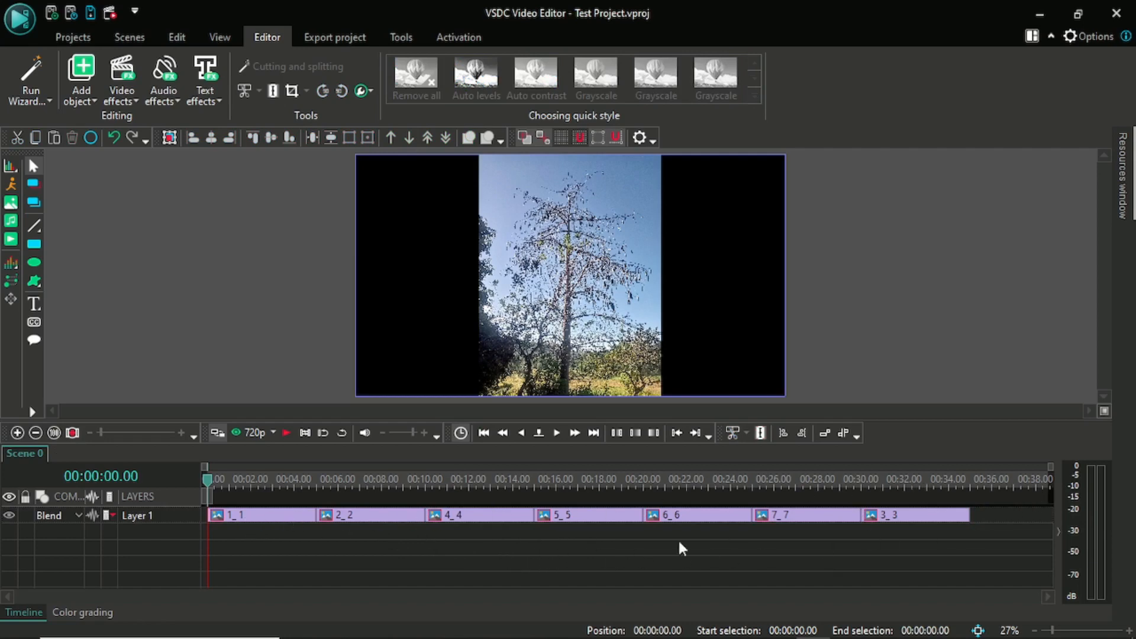
# - Shift the 3_3 clip slightly away from 7_7, and move the 1_1 and 2_2 clips together onto a new layer below Layer 1
pyautogui.moveTo(906, 527)
pyautogui.mouseDown()
pyautogui.moveTo(520, 554)
pyautogui.moveTo(446, 535)
pyautogui.moveTo(911, 519)
pyautogui.moveTo(899, 518)
pyautogui.mouseUp()
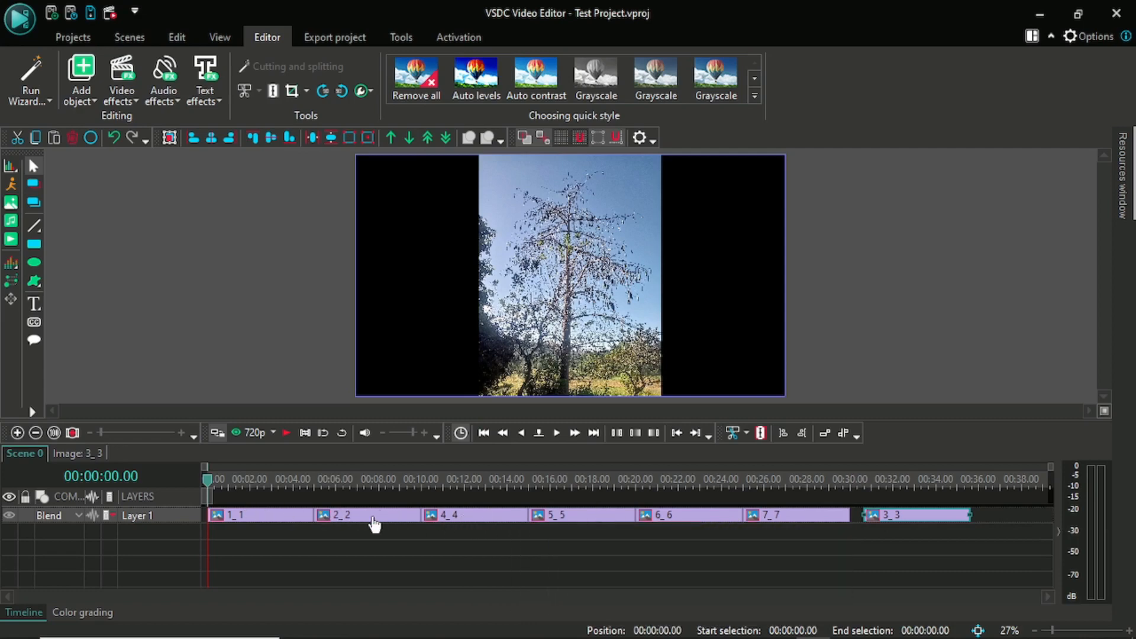
pyautogui.click(258, 524)
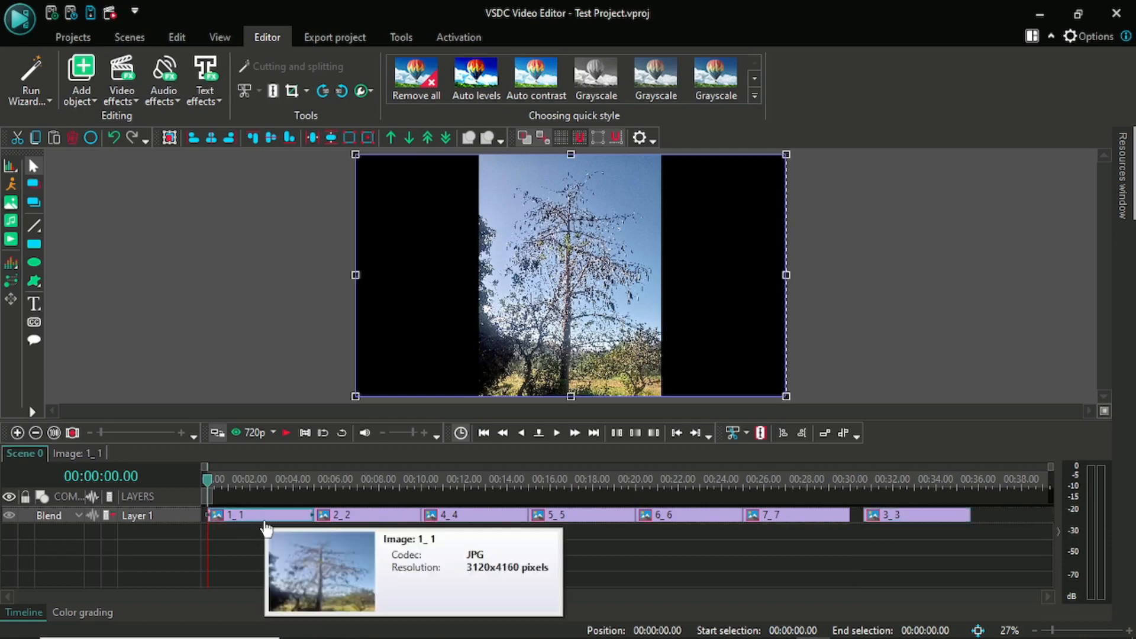
pyautogui.keyDown('ctrl'); pyautogui.click(359, 523); pyautogui.keyUp('ctrl')
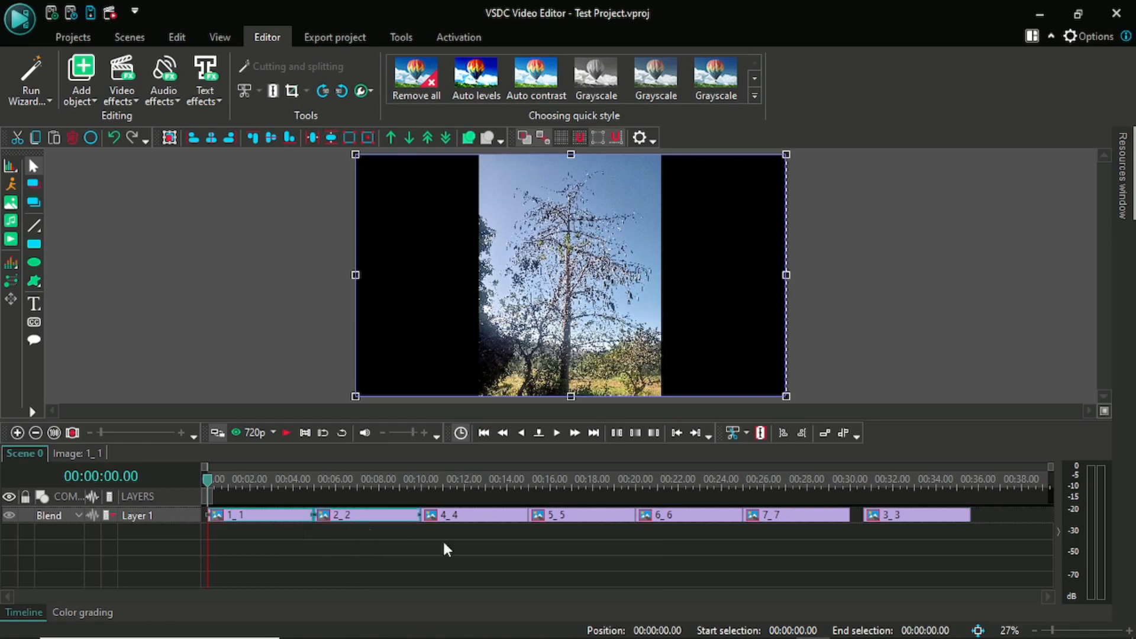
pyautogui.moveTo(247, 523); pyautogui.dragTo(249, 544)
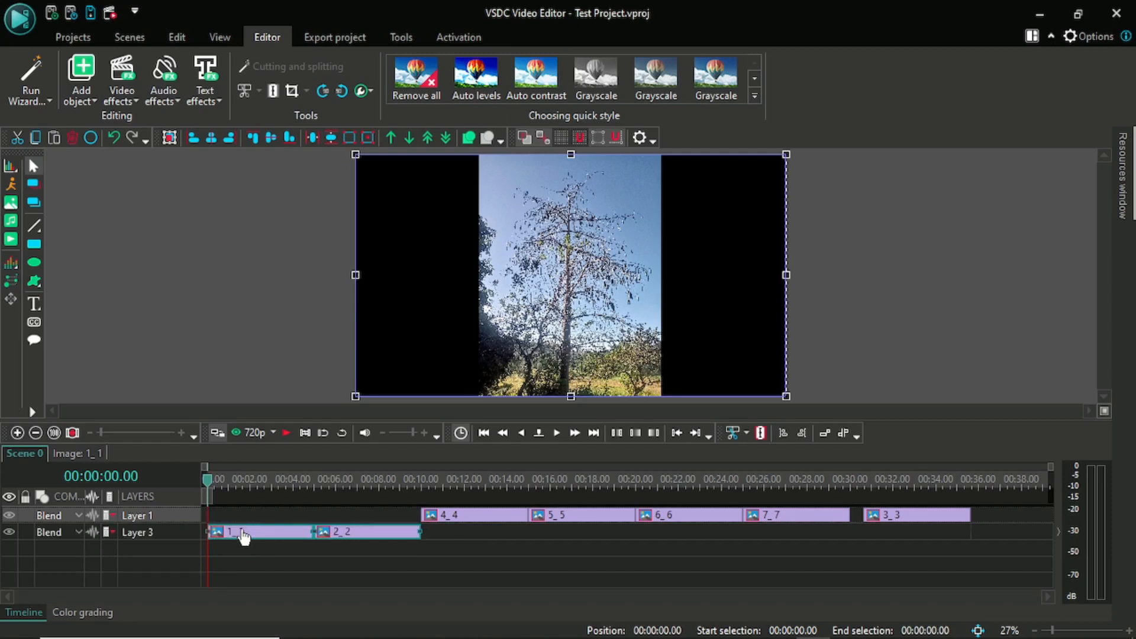
# - Move the 3_3 clip directly after 2_2 on Layer 3, followed by all the remaining Layer 1 clips, 4_4 through 7_7
pyautogui.moveTo(905, 515); pyautogui.dragTo(462, 539)
pyautogui.moveTo(453, 535); pyautogui.dragTo(454, 535)
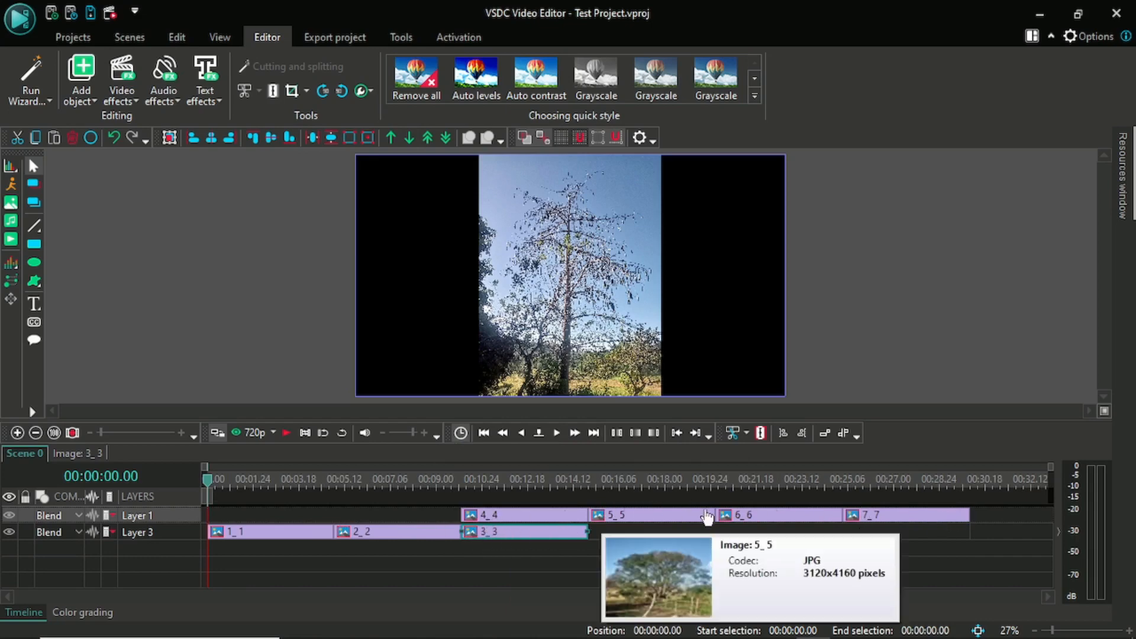
pyautogui.click(181, 515)
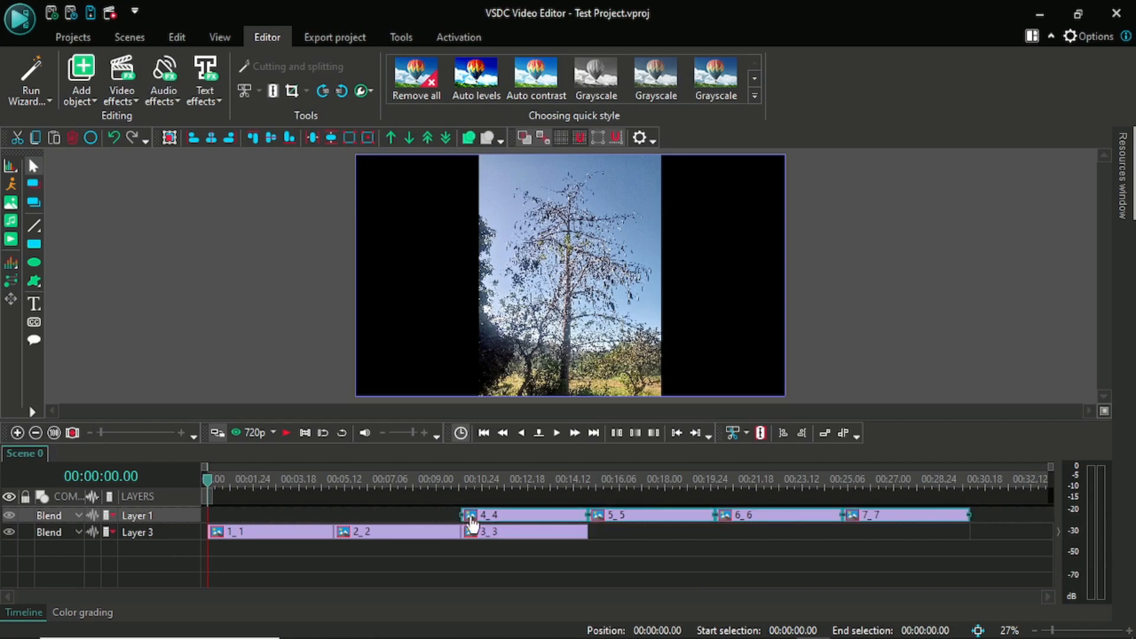
pyautogui.moveTo(471, 523); pyautogui.dragTo(601, 539)
pyautogui.moveTo(544, 528)
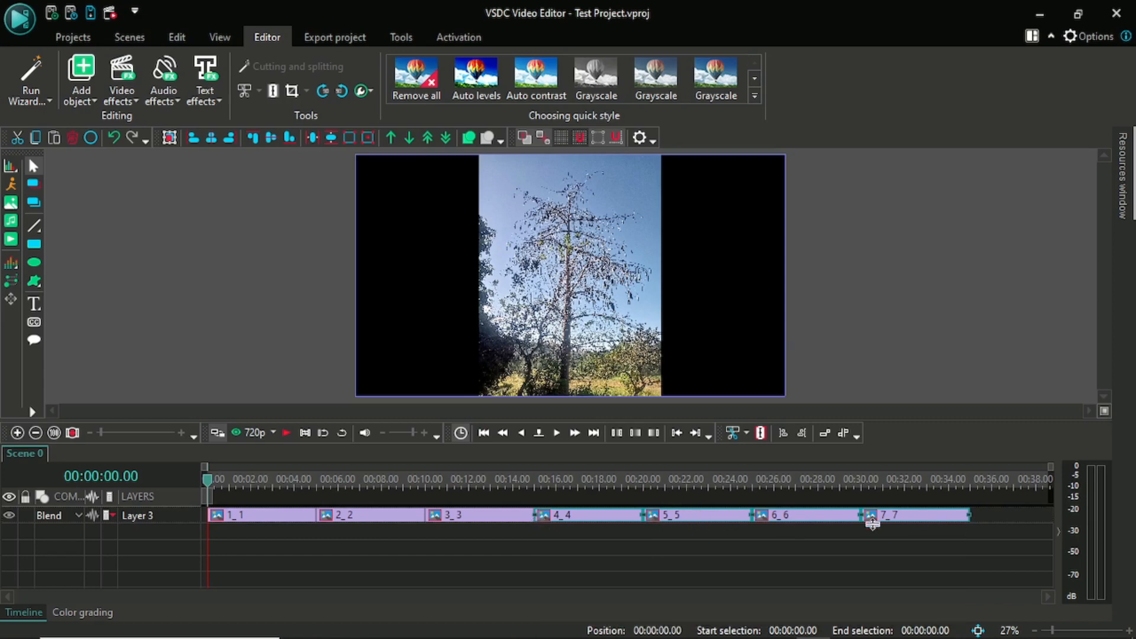
# - Delete the 7_7 clip at the end of Layer 3 and undo the deletion, two times, and clear the selection
pyautogui.click(915, 528)
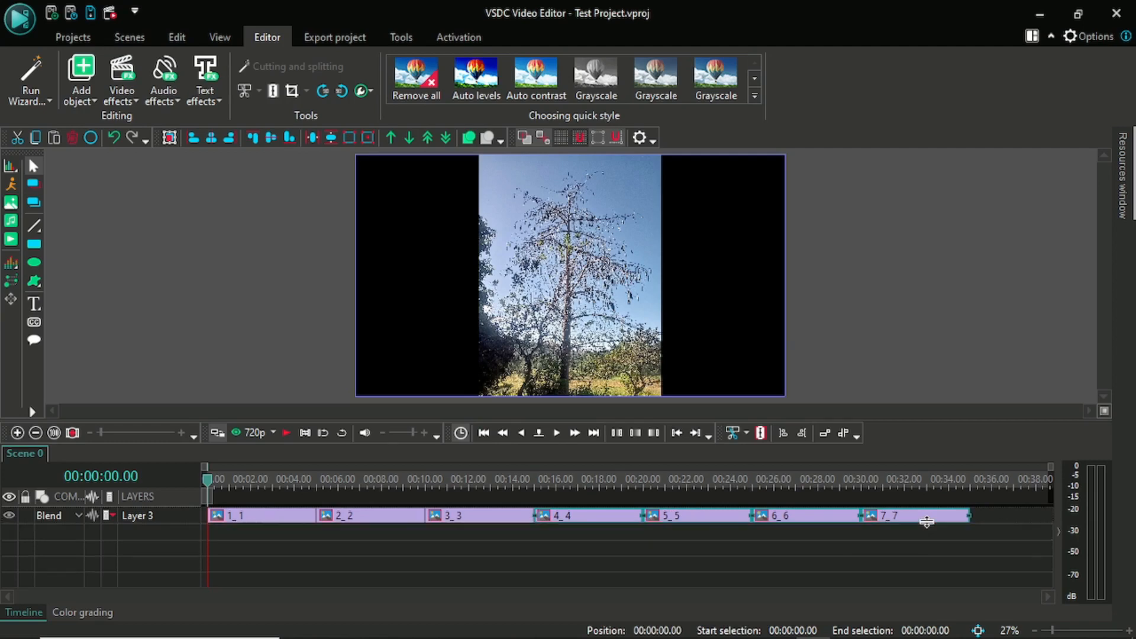
pyautogui.click(912, 526)
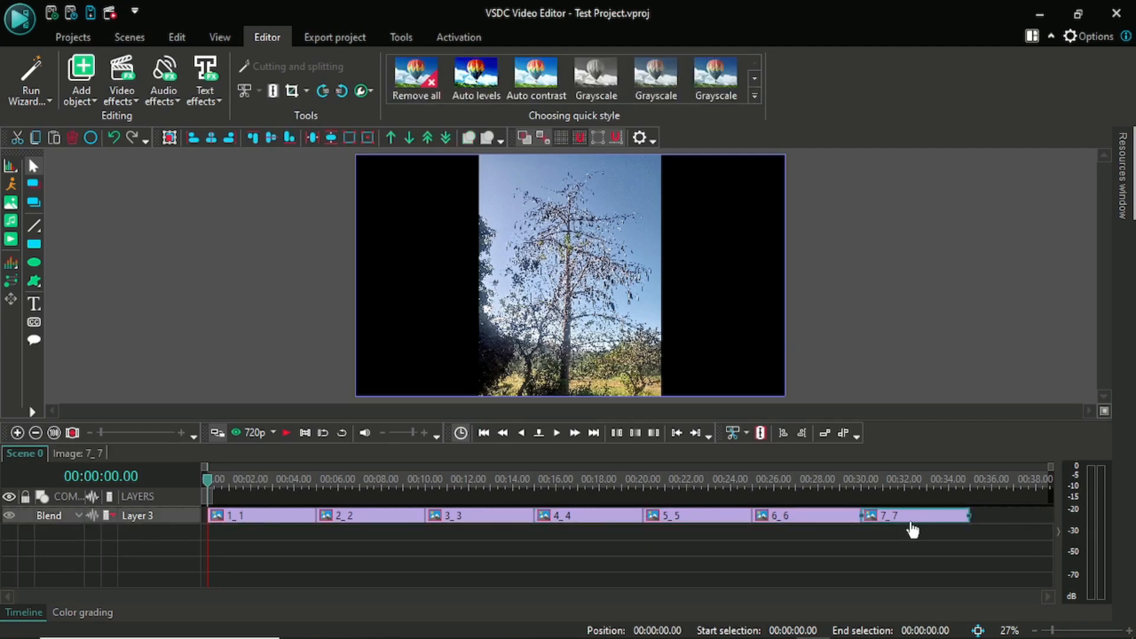
pyautogui.moveTo(913, 528)
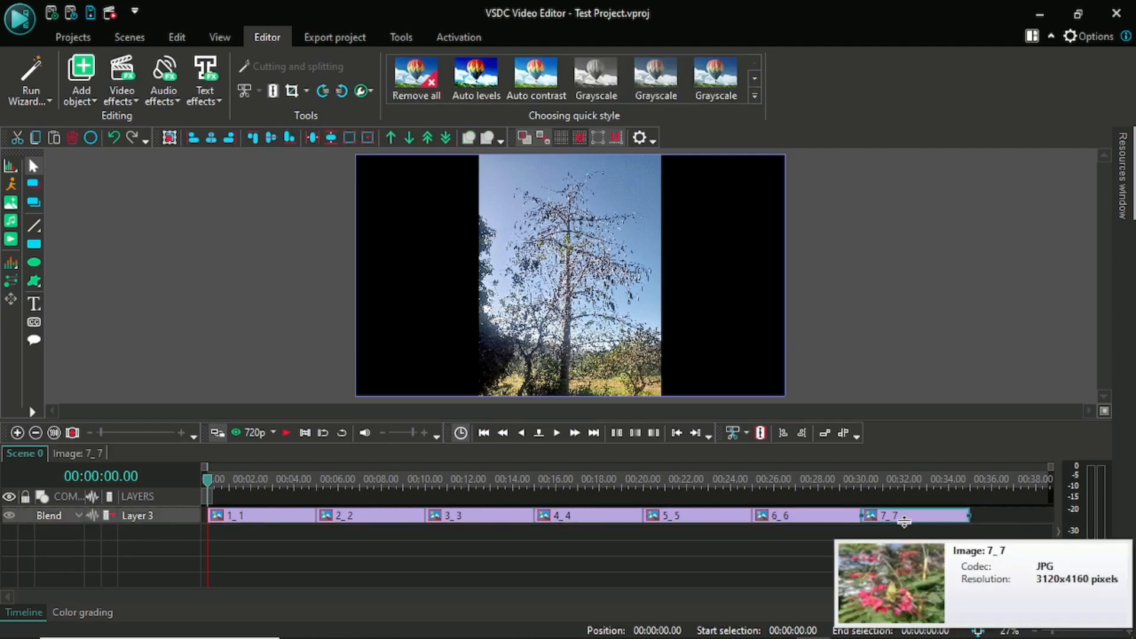
pyautogui.rightClick(908, 520)
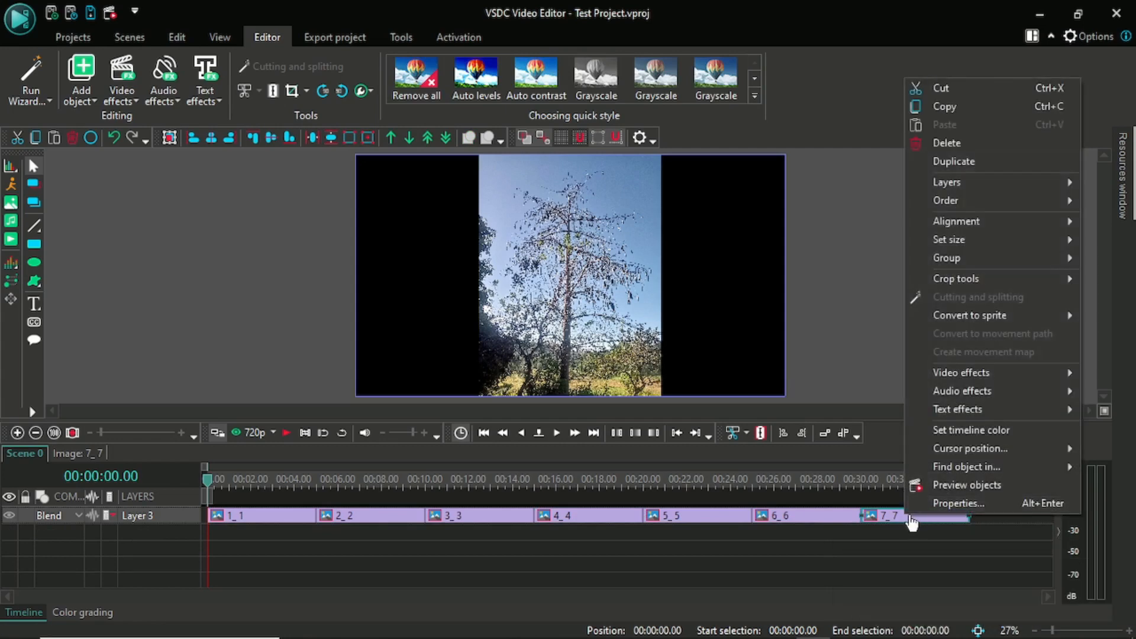
pyautogui.click(950, 142)
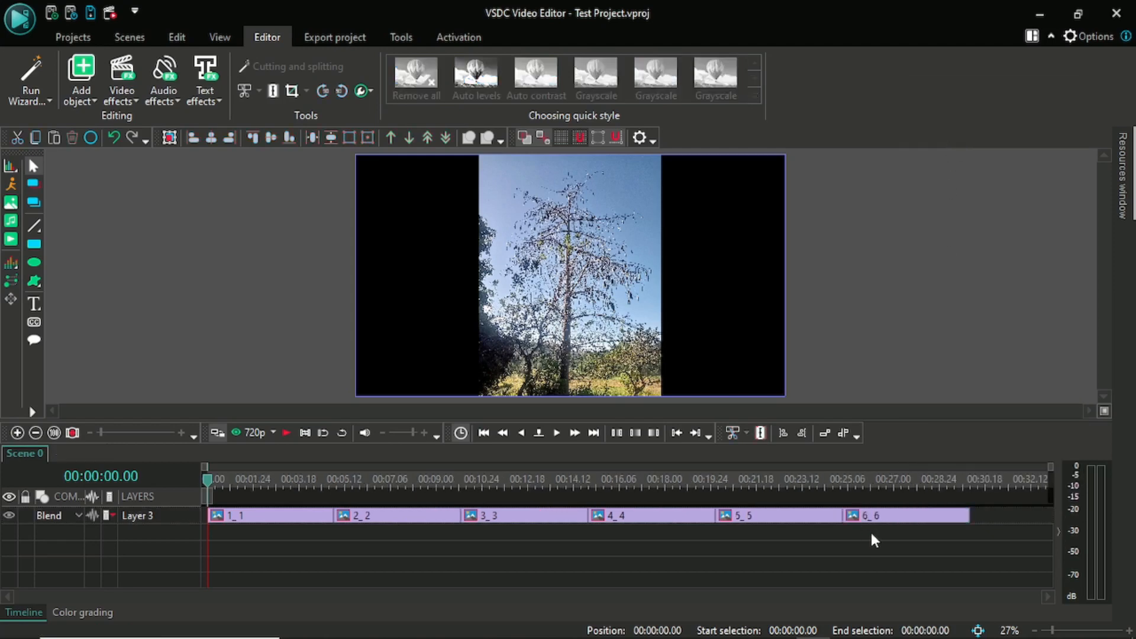
pyautogui.hotkey('ctrl', 'z')
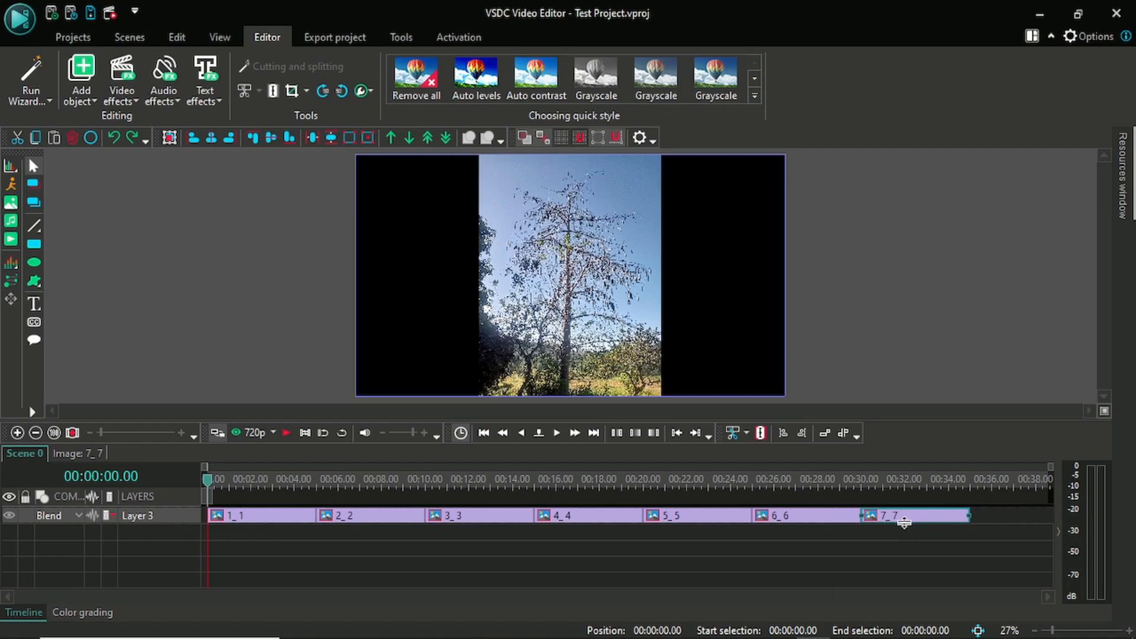
pyautogui.press('Delete')
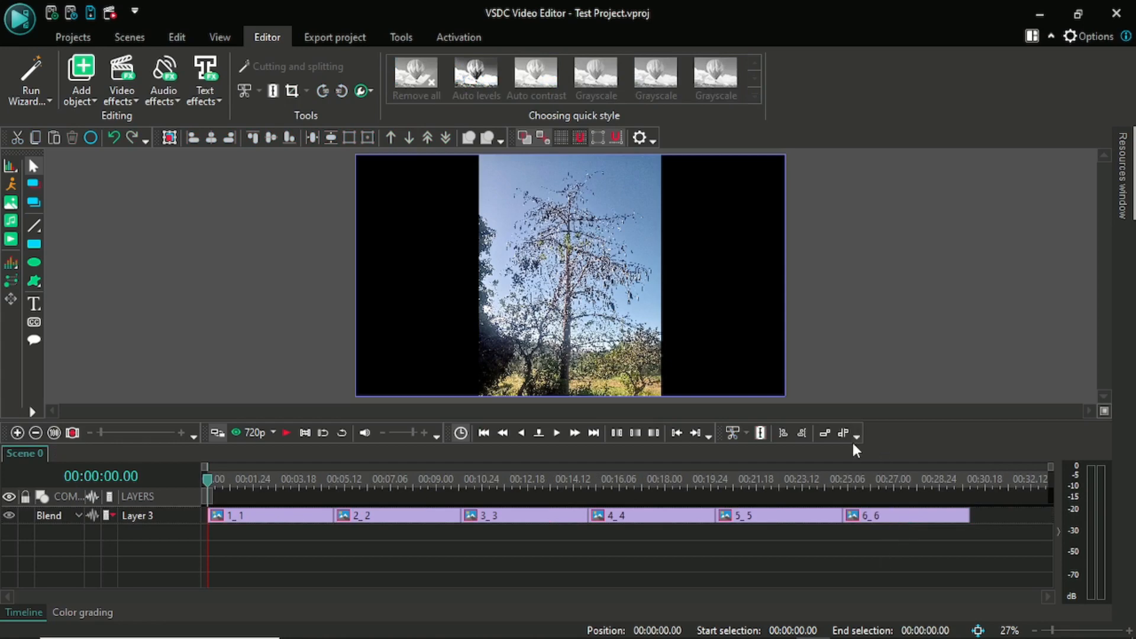
pyautogui.hotkey('ctrl', 'z')
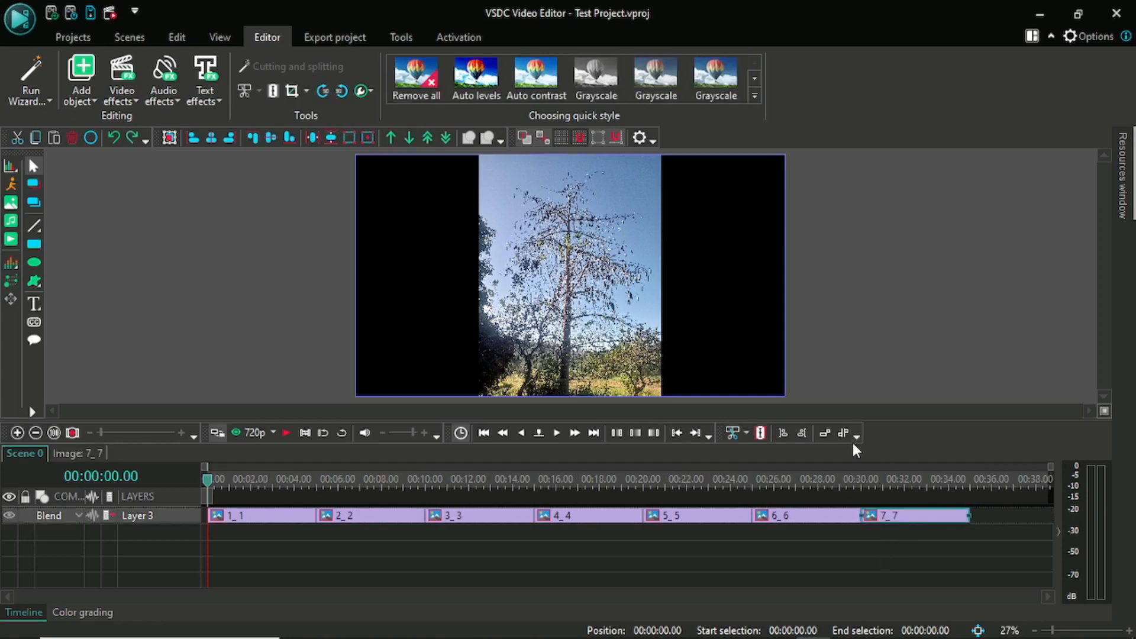
pyautogui.click(367, 526)
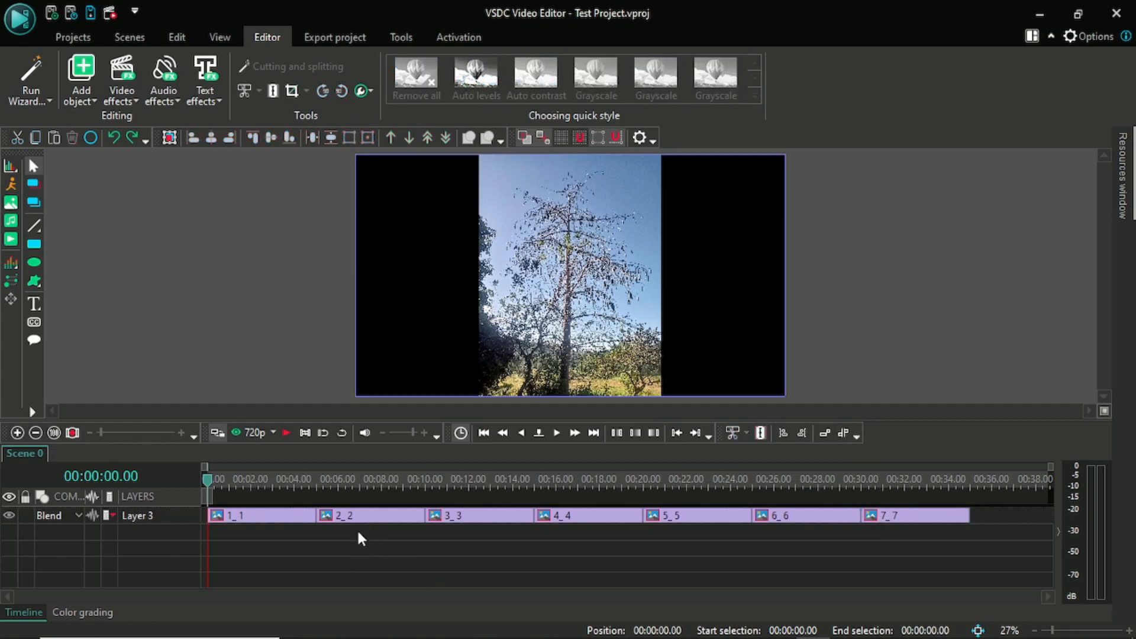
# - Delete the 3_3 clip from the middle of Layer 3 and undo the deletion, two times, and deselect the clip
pyautogui.click(457, 520)
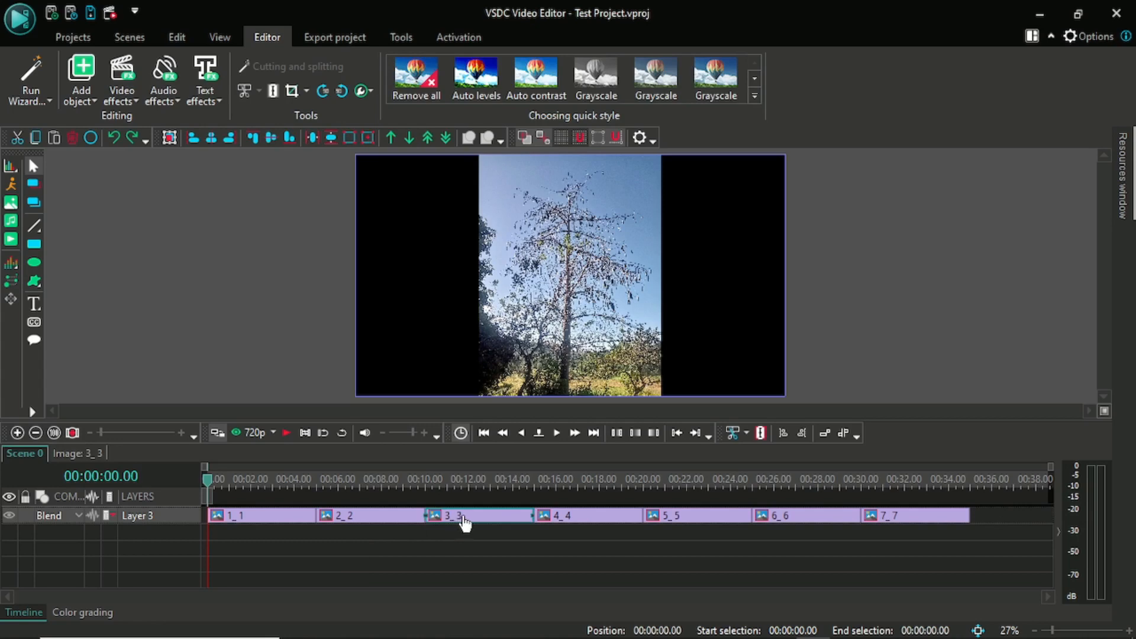
pyautogui.rightClick(465, 524)
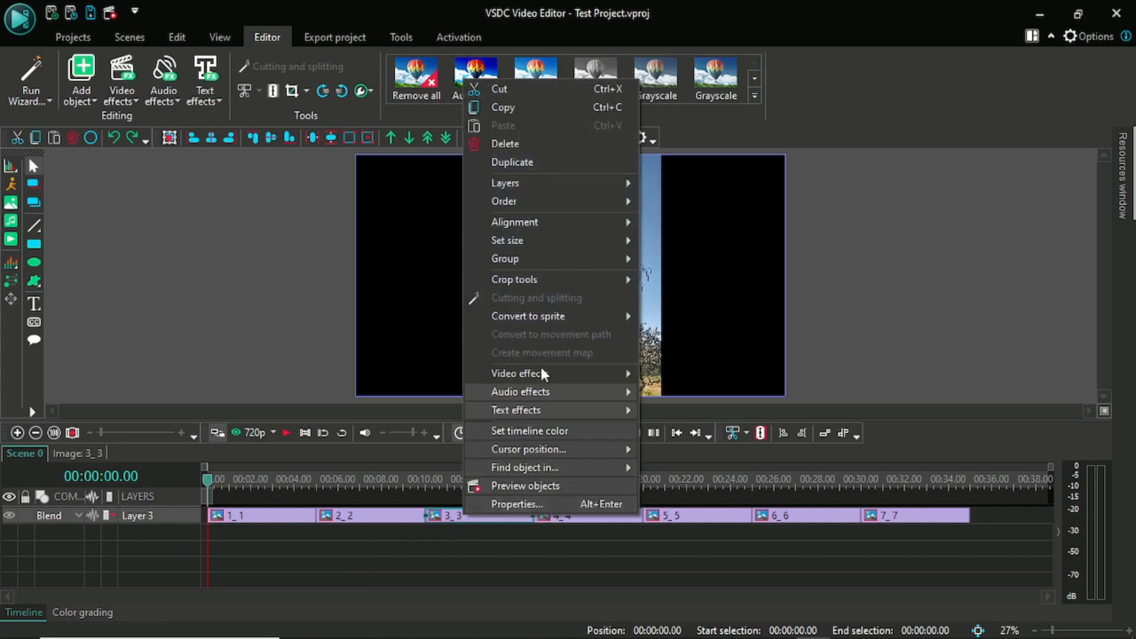
pyautogui.click(504, 143)
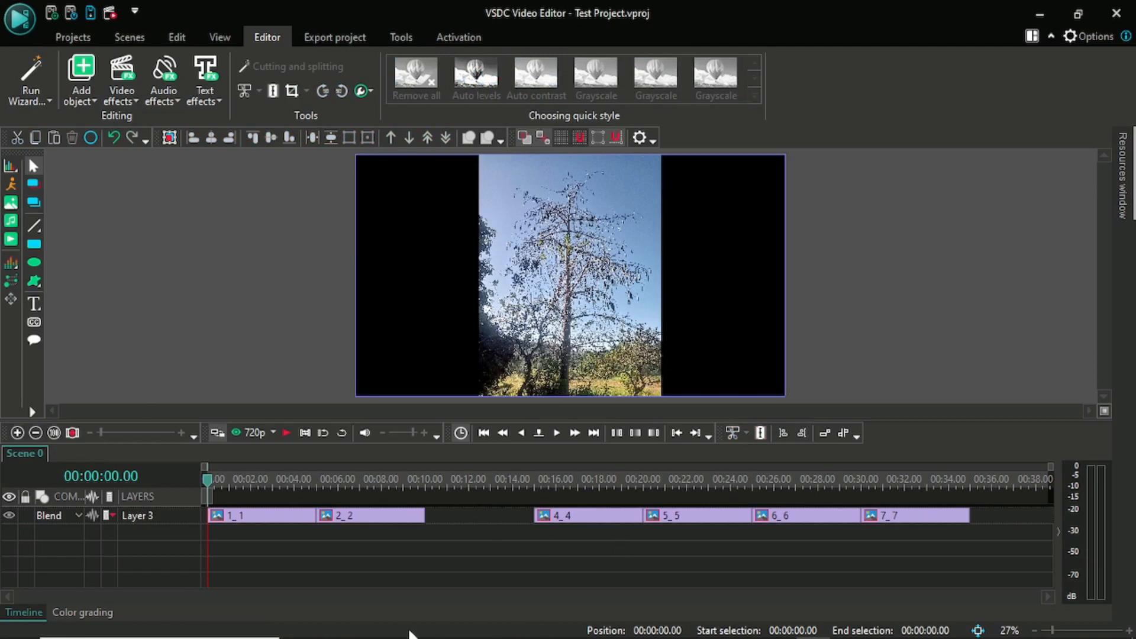
pyautogui.hotkey('ctrl', 'z')
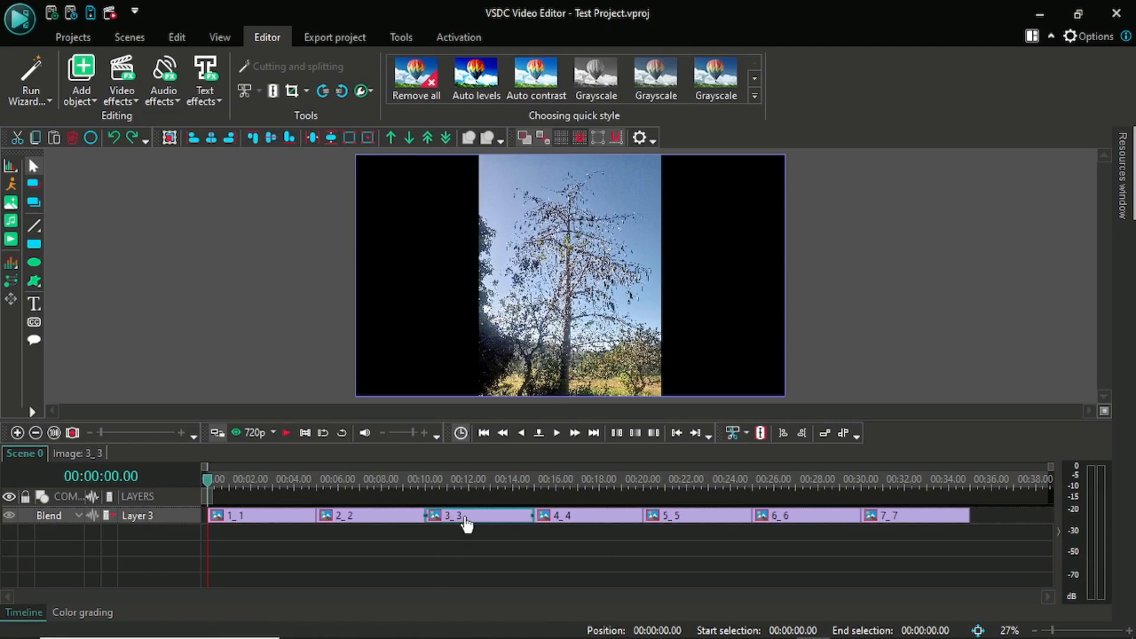
pyautogui.moveTo(464, 523)
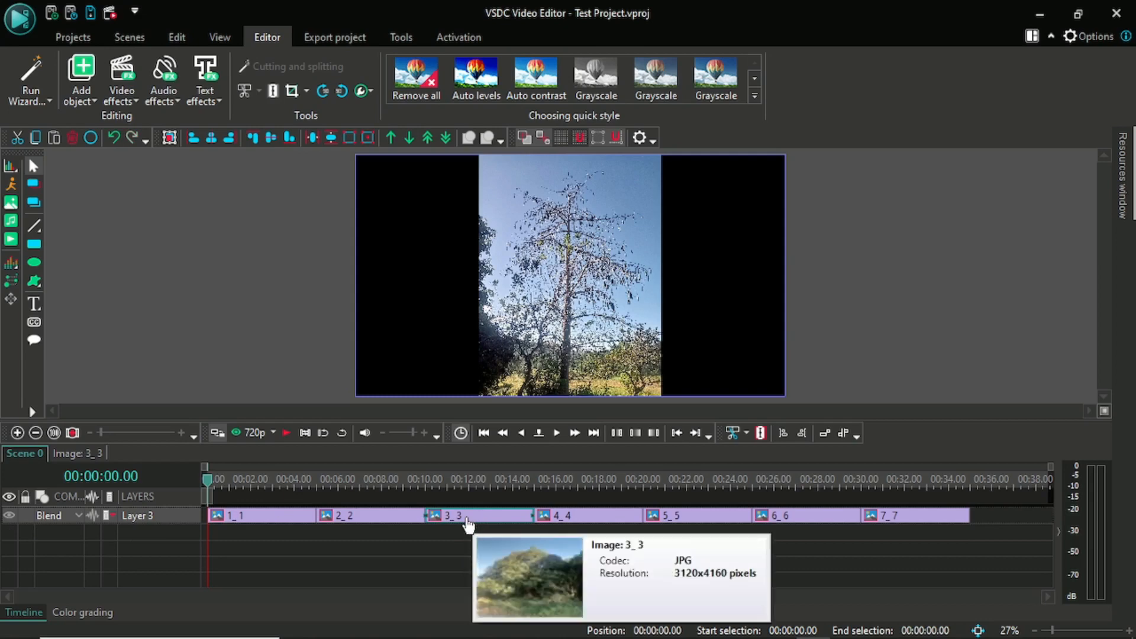
pyautogui.press('Delete')
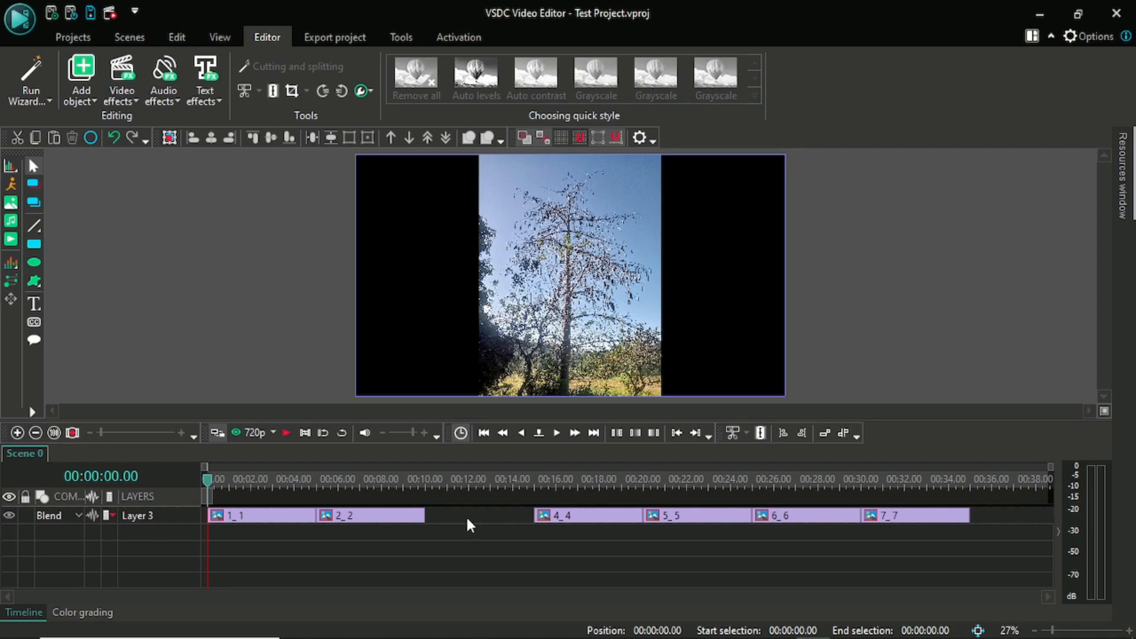
pyautogui.hotkey('ctrl', 'z')
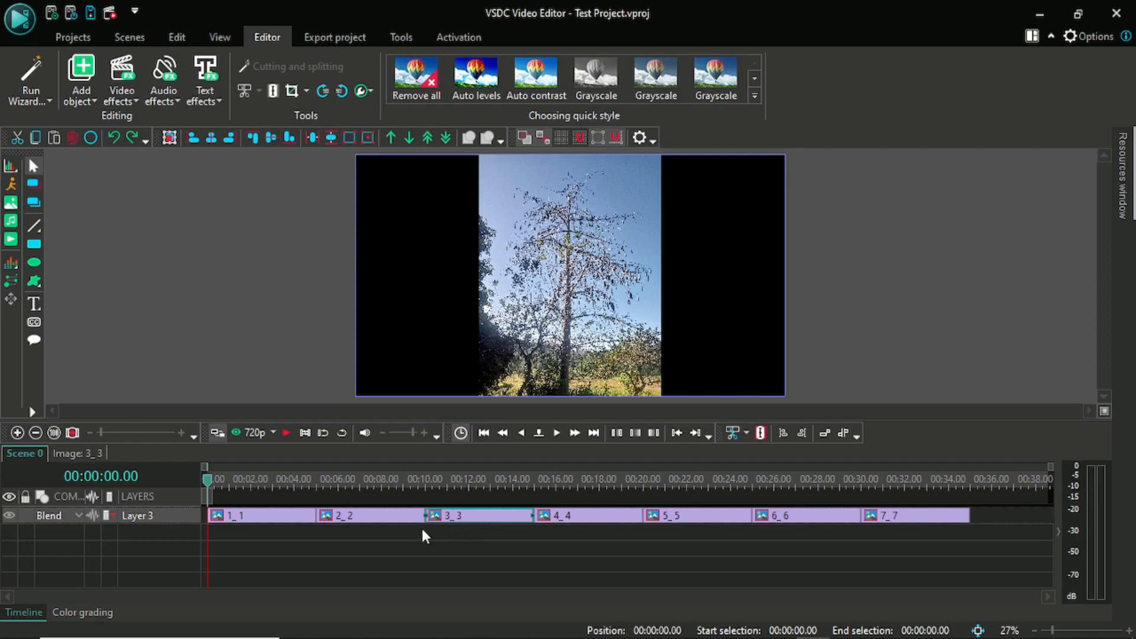
pyautogui.click(398, 532)
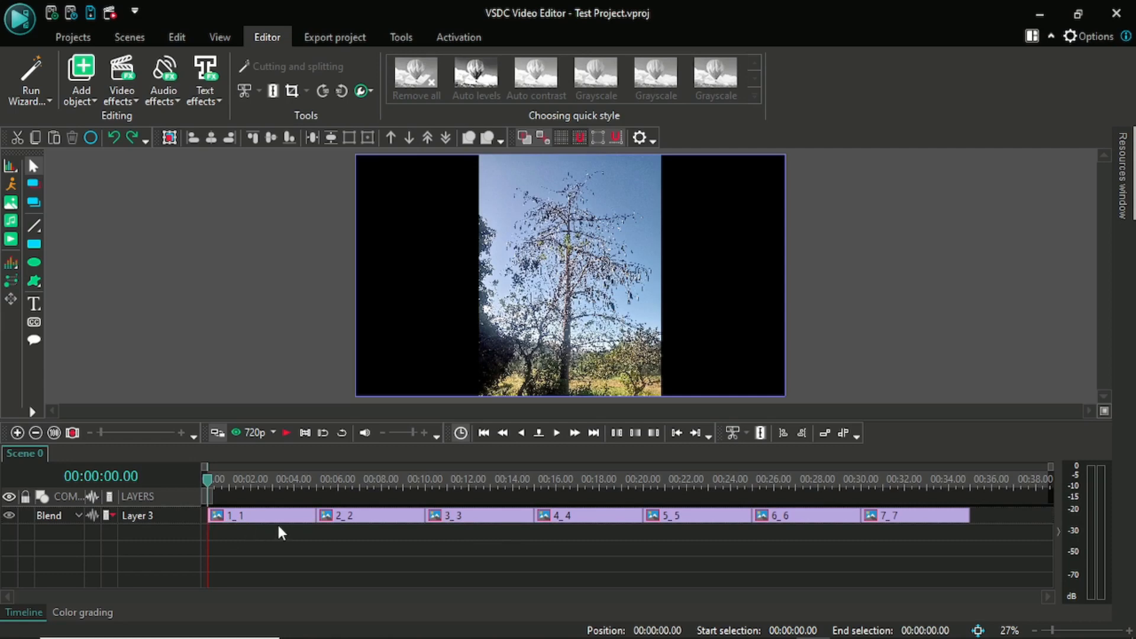
# - Scrub the playhead across the clips from 1_1 to 7_7 to preview their order, and return it to 00:00:00.00
pyautogui.click(210, 483)
pyautogui.moveTo(211, 484); pyautogui.dragTo(379, 488)
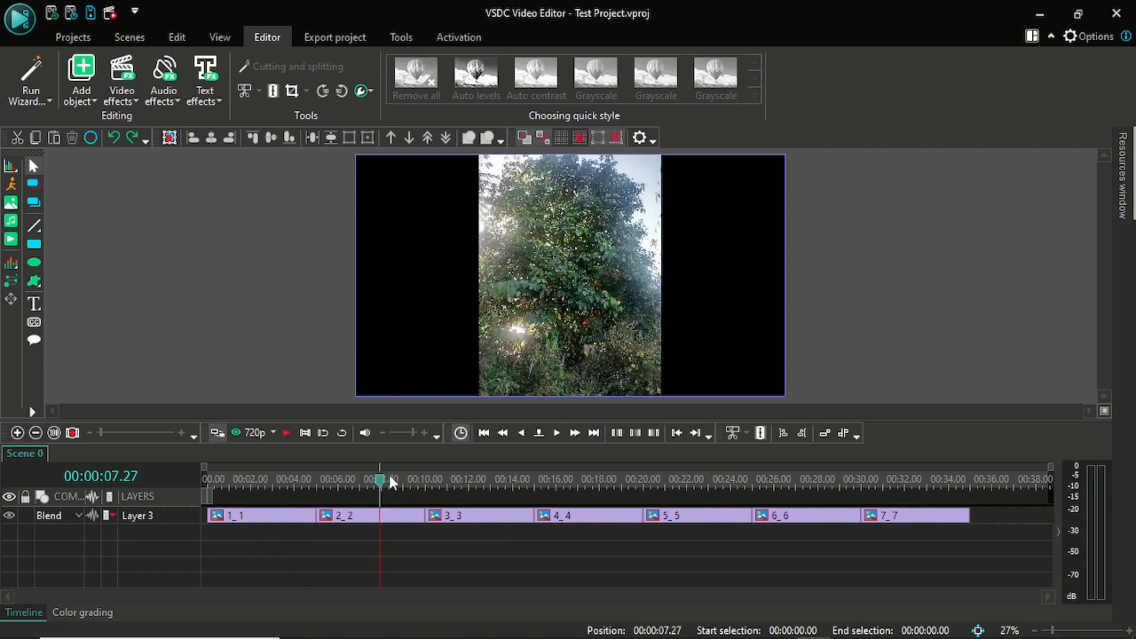
pyautogui.moveTo(391, 483); pyautogui.dragTo(484, 483)
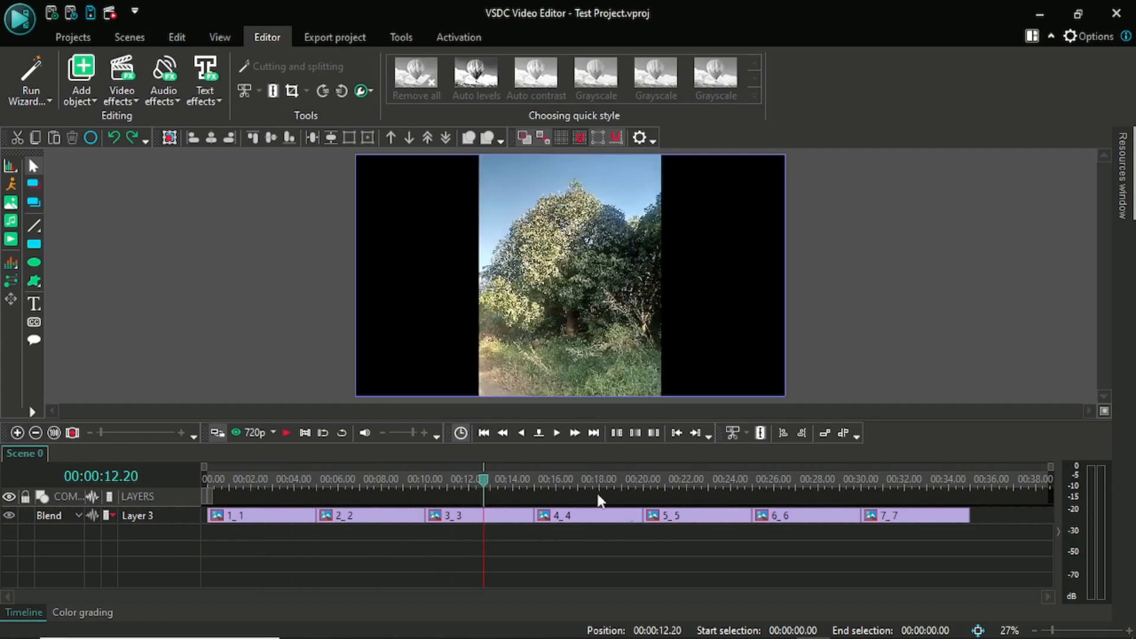
pyautogui.moveTo(484, 482); pyautogui.dragTo(932, 486)
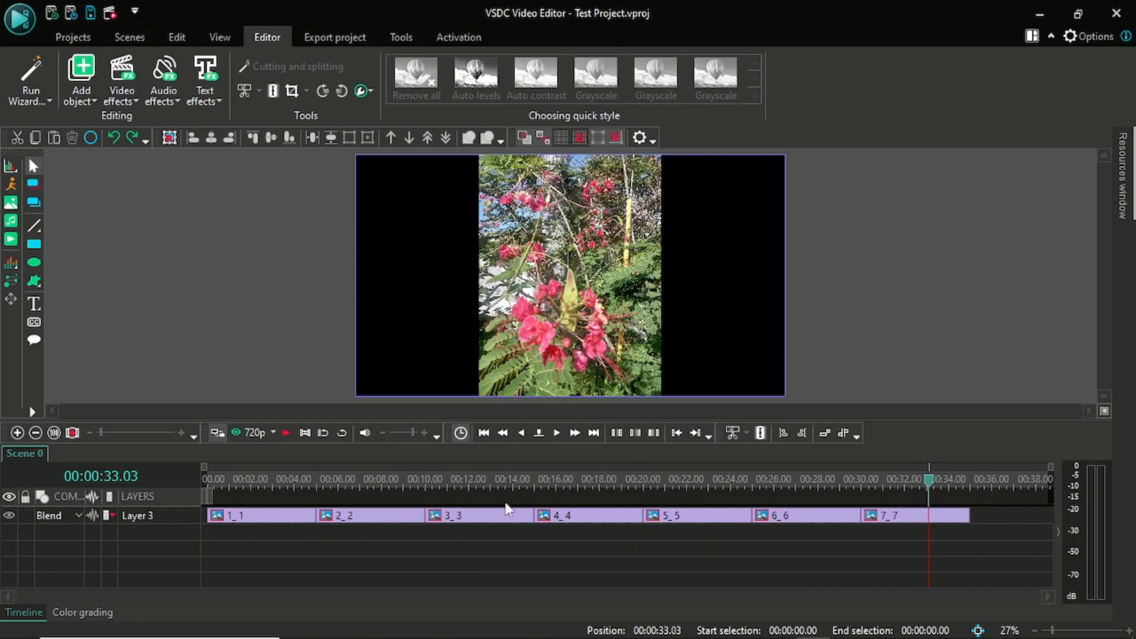
pyautogui.moveTo(928, 483); pyautogui.dragTo(732, 497)
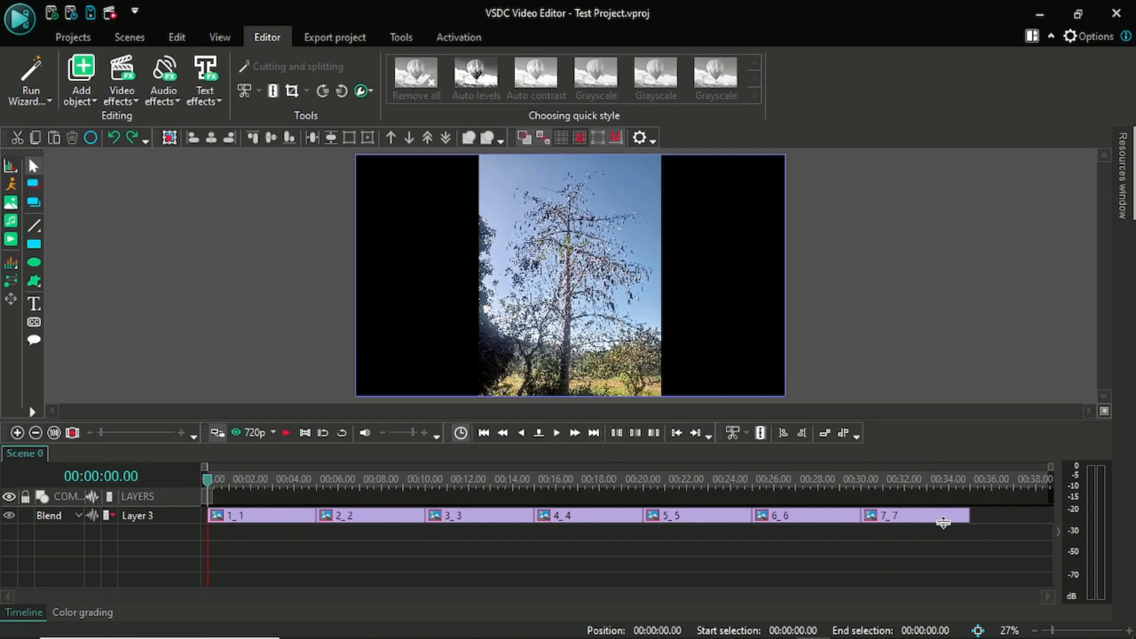
# - Scrub the playhead from the start of Layer 3 to 00:00:35.12, just past the end of the 7_7 clip
pyautogui.moveTo(918, 524)
pyautogui.moveTo(712, 525)
pyautogui.moveTo(208, 482)
pyautogui.mouseDown()
pyautogui.moveTo(322, 484)
pyautogui.moveTo(202, 490)
pyautogui.moveTo(1011, 484)
pyautogui.moveTo(206, 488)
pyautogui.mouseUp()
pyautogui.moveTo(207, 486); pyautogui.dragTo(981, 478)
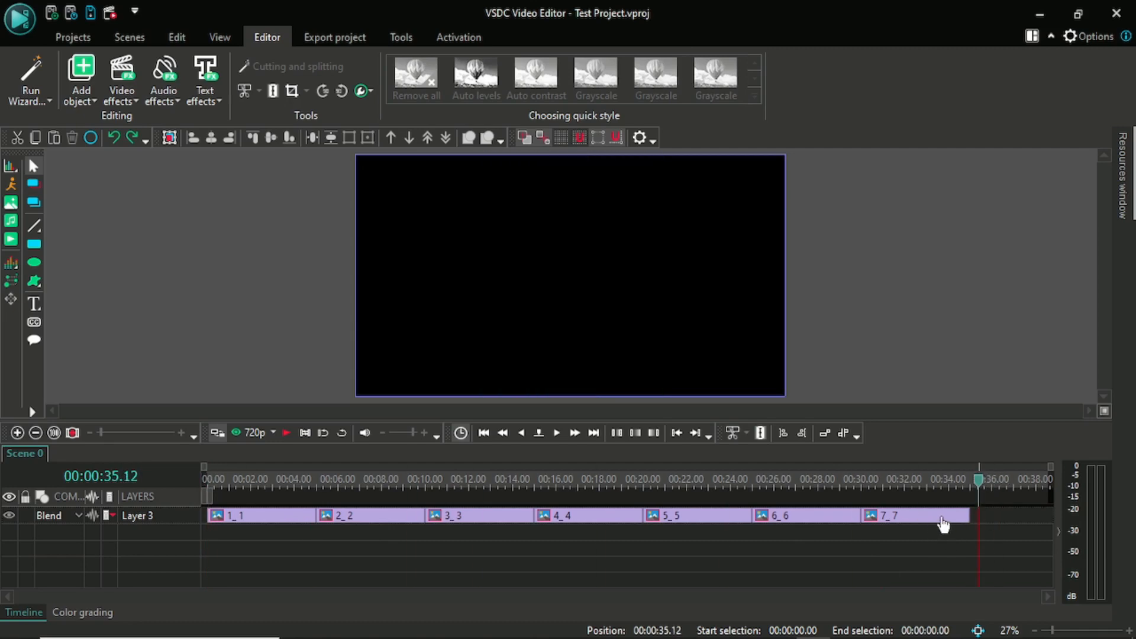
# - Select the 7_7 clip at the end of Layer 3 and move the playhead to its end at 00:00:35.00
pyautogui.moveTo(953, 519)
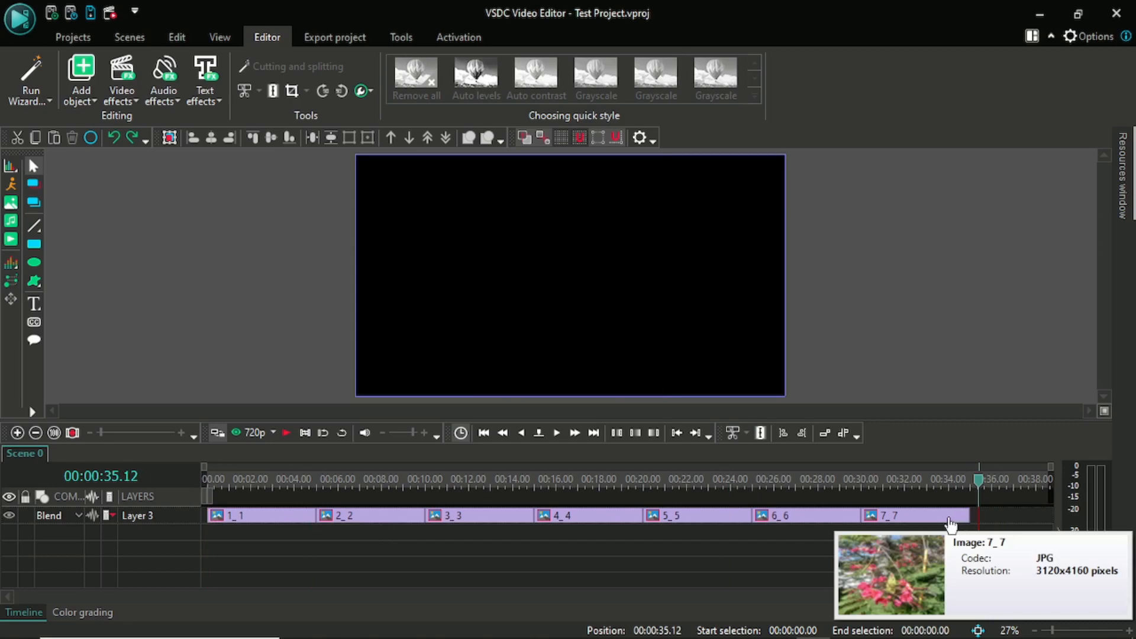
pyautogui.click(949, 523)
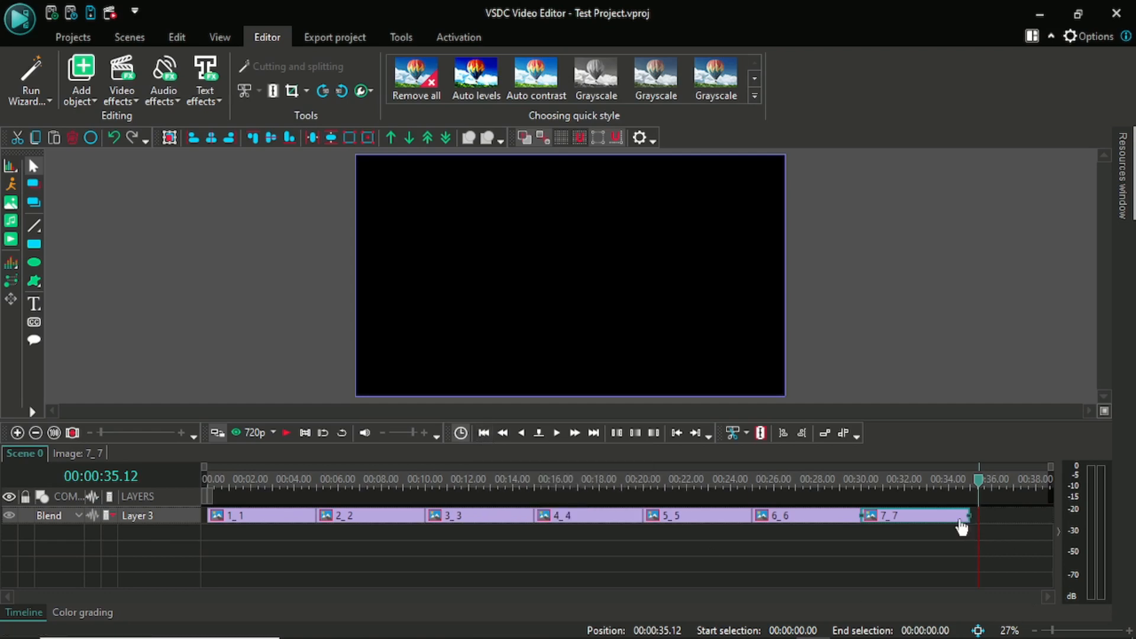
pyautogui.click(483, 434)
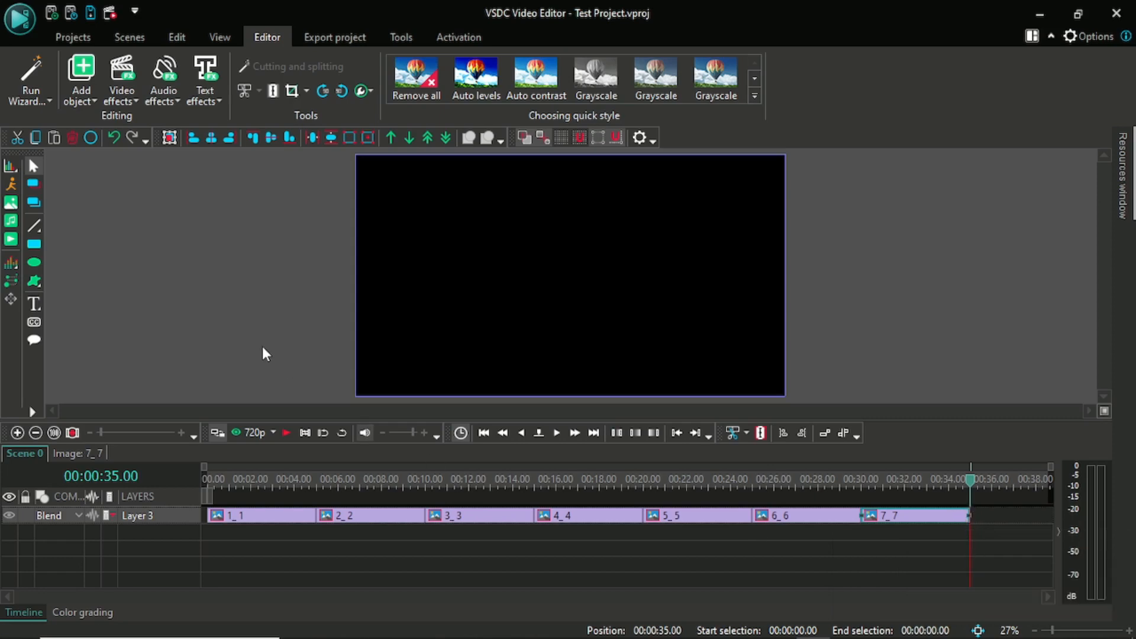
# - Import images 15, 18 and 21 from the Captures for YouTube folder and add them together to one layer
pyautogui.click(11, 205)
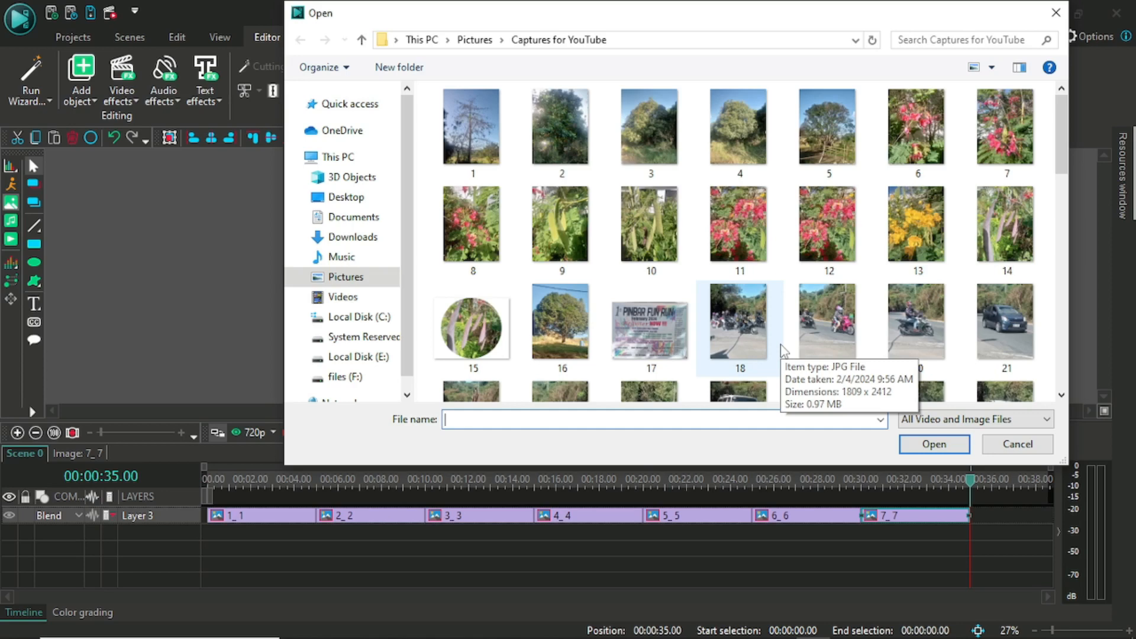
pyautogui.scroll(-3, 884, 324)
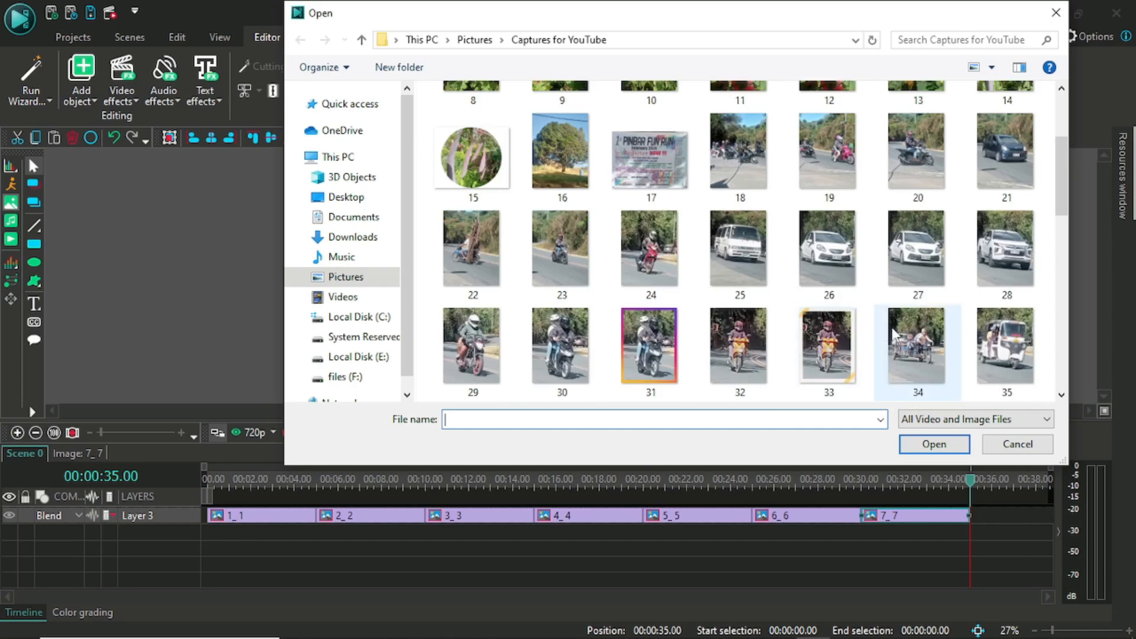
pyautogui.scroll(3, 885, 314)
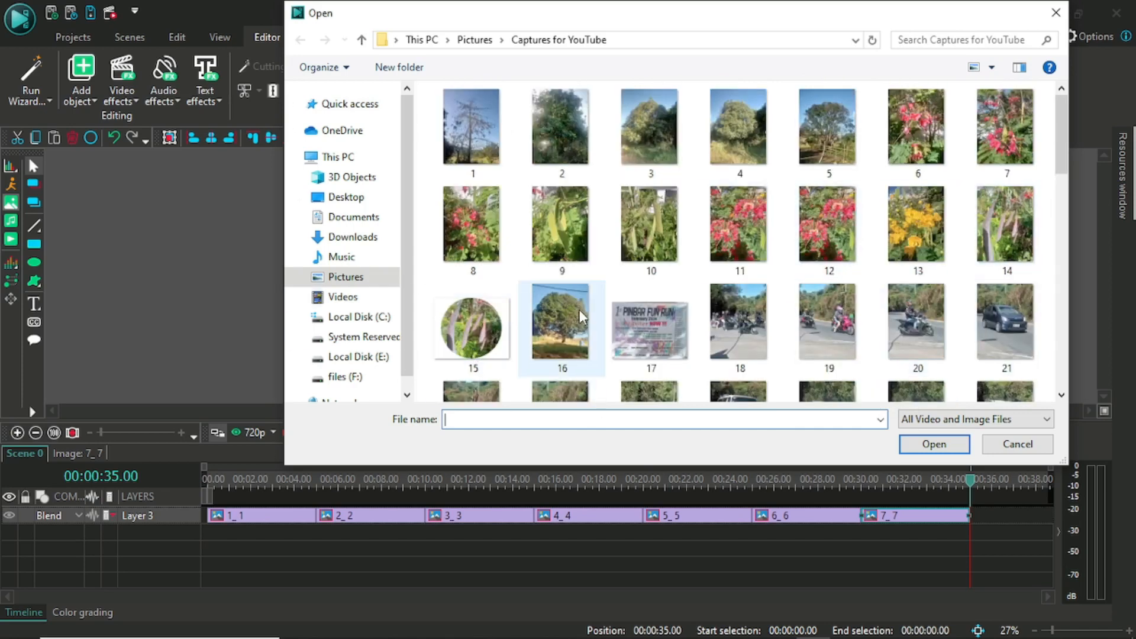
pyautogui.click(473, 320)
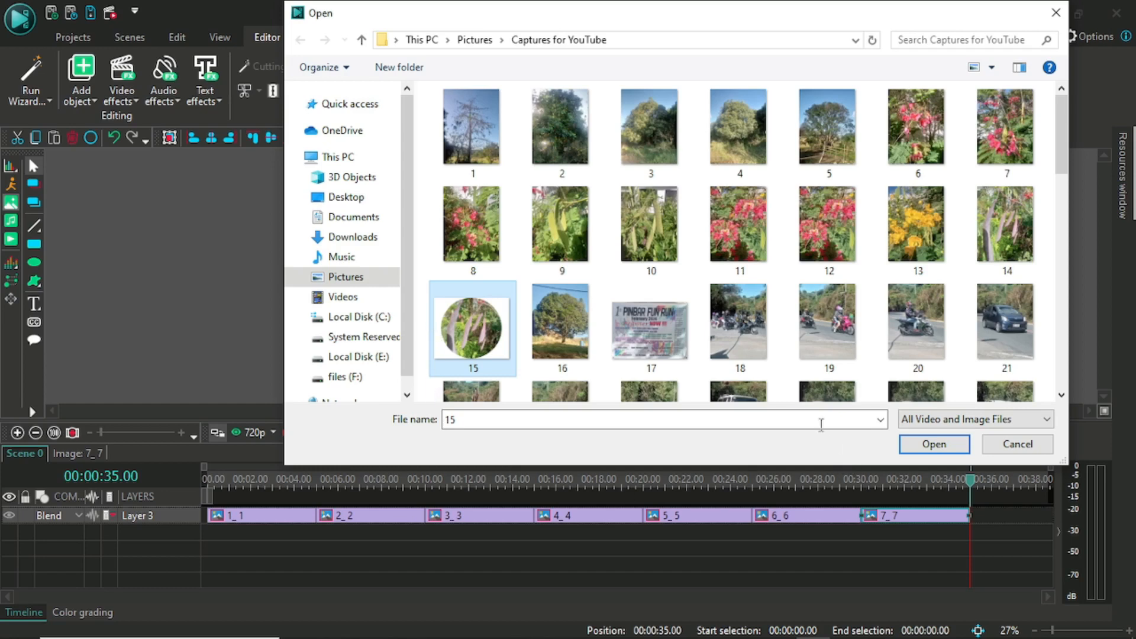
pyautogui.keyDown('ctrl'); pyautogui.click(737, 328); pyautogui.keyUp('ctrl')
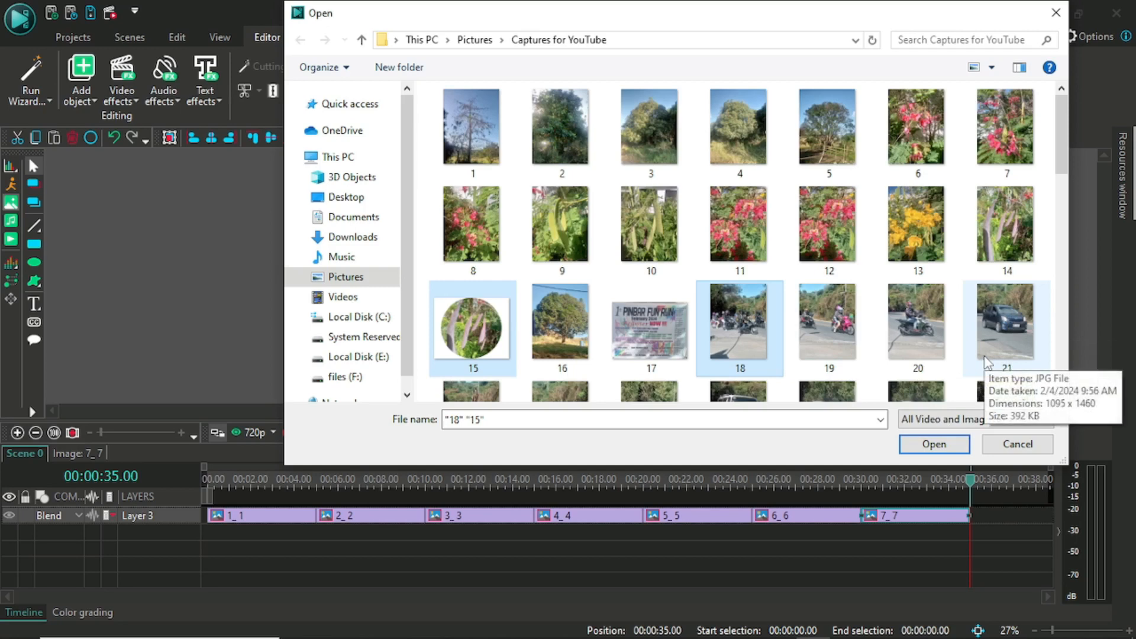
pyautogui.keyDown('ctrl'); pyautogui.click(1006, 326); pyautogui.keyUp('ctrl')
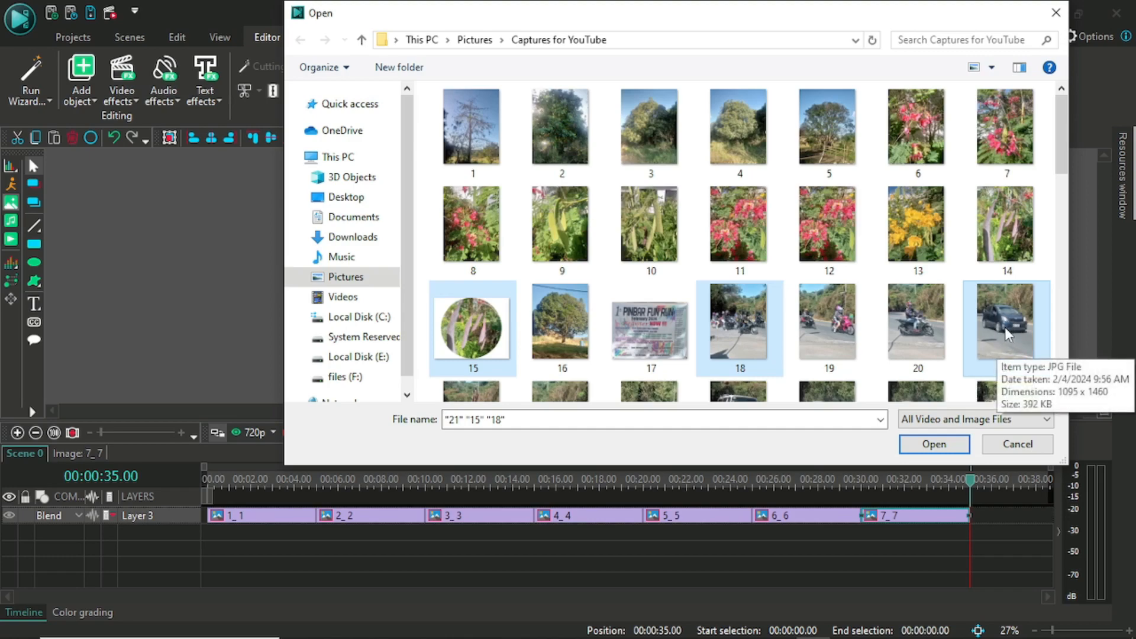
pyautogui.click(934, 445)
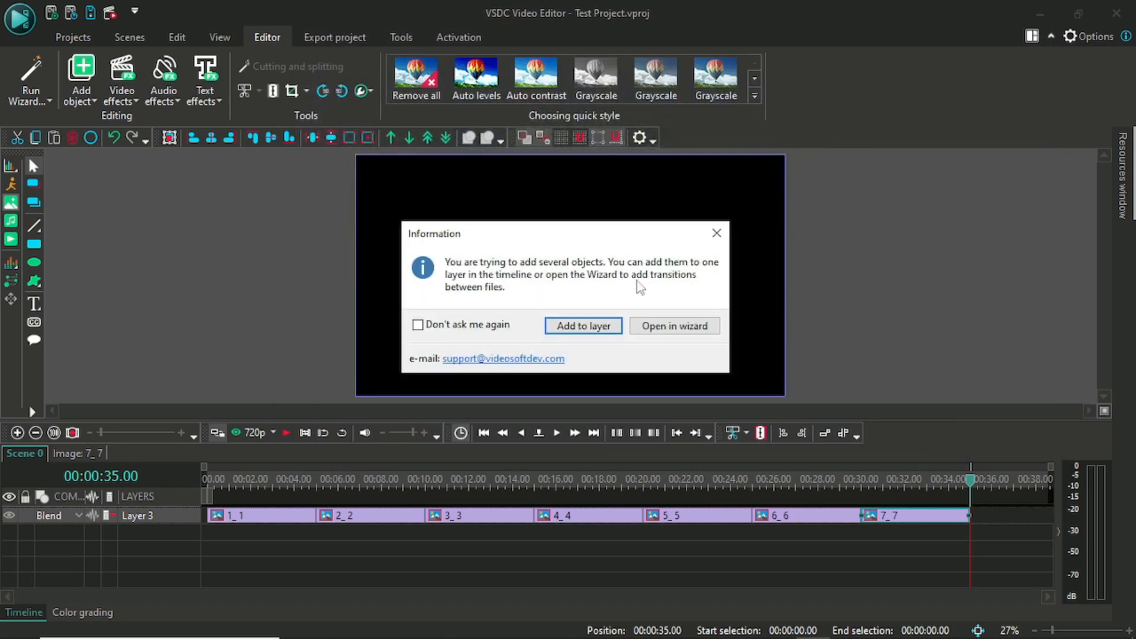
pyautogui.click(577, 331)
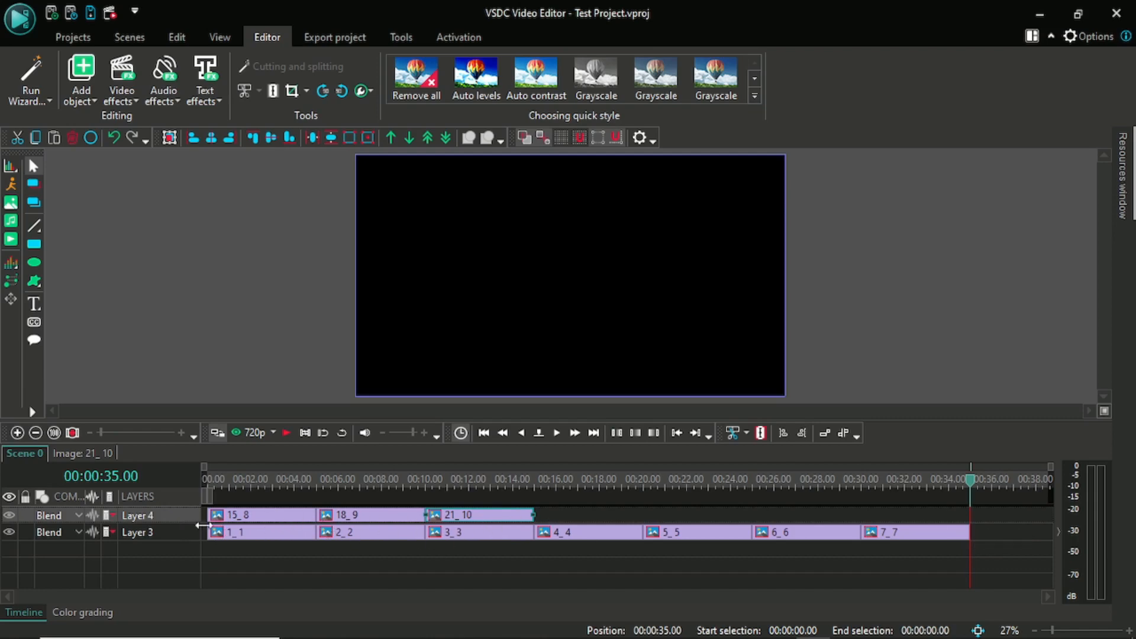
# - Select all three clips on Layer 4 and move them onto Layer 3, directly after the 7_7 clip
pyautogui.click(176, 513)
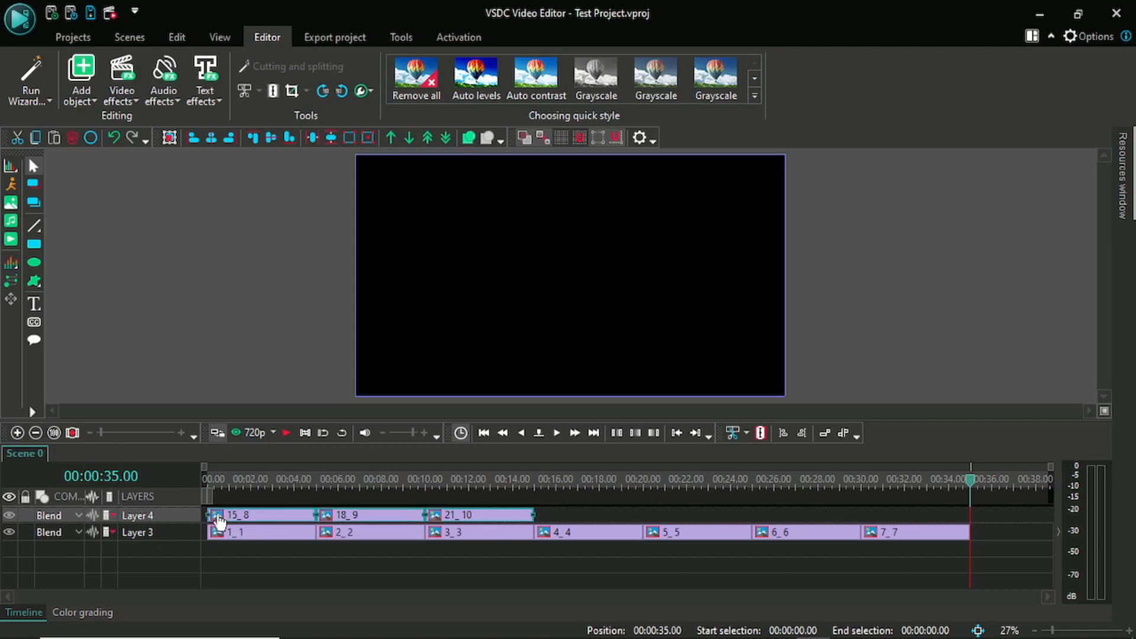
pyautogui.moveTo(220, 522); pyautogui.dragTo(840, 521)
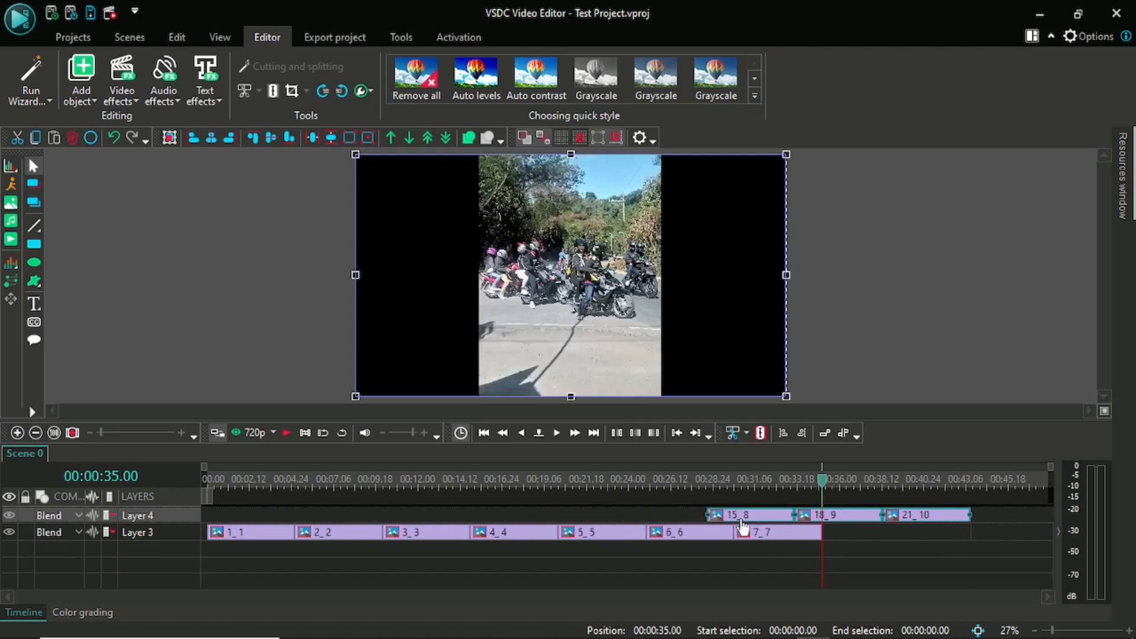
pyautogui.moveTo(743, 526)
pyautogui.mouseDown()
pyautogui.moveTo(840, 533)
pyautogui.moveTo(754, 527)
pyautogui.mouseUp()
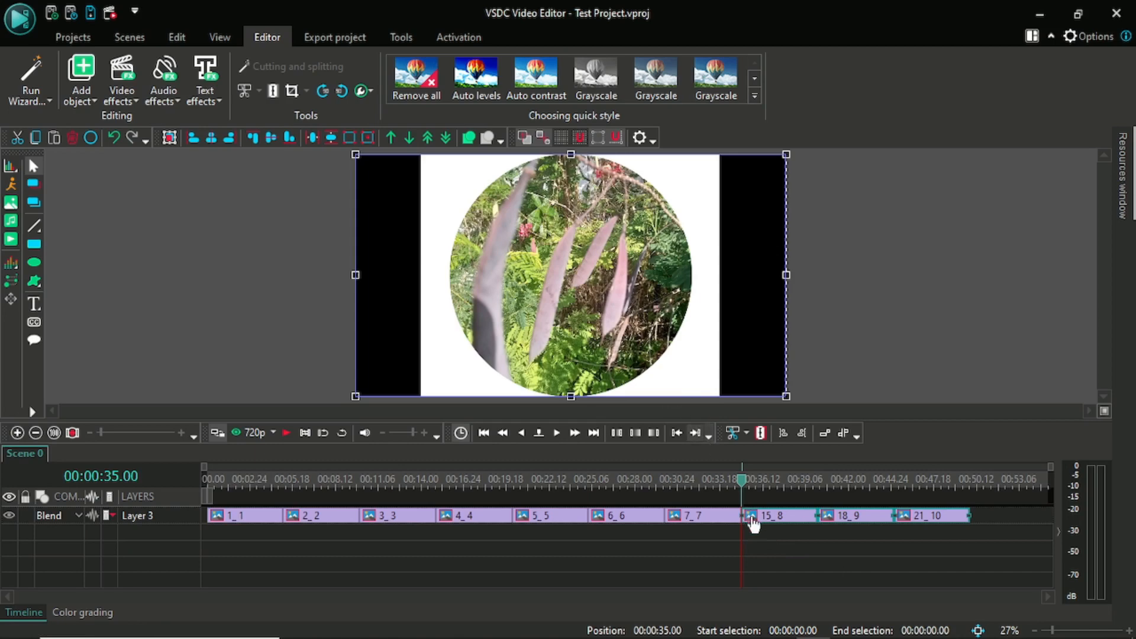
# - Scrub the playhead across the 15_8, 18_9 and 21_10 clips, return it to 00:00:00.05, and deselect the clips
pyautogui.moveTo(747, 477); pyautogui.dragTo(781, 477)
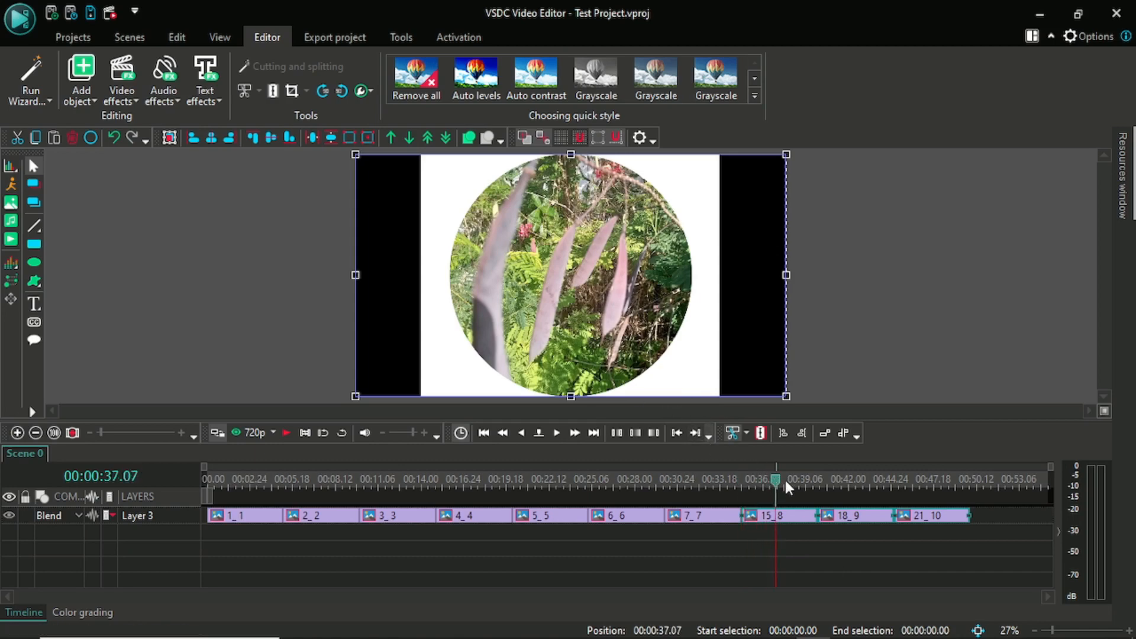
pyautogui.moveTo(780, 490); pyautogui.dragTo(851, 491)
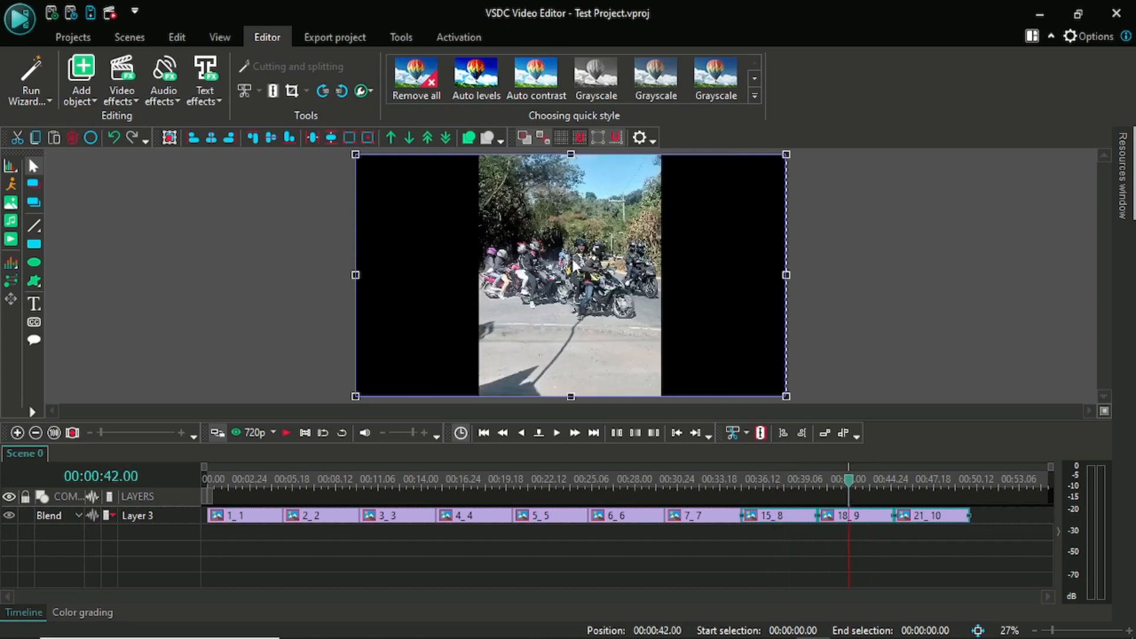
pyautogui.moveTo(849, 482); pyautogui.dragTo(934, 501)
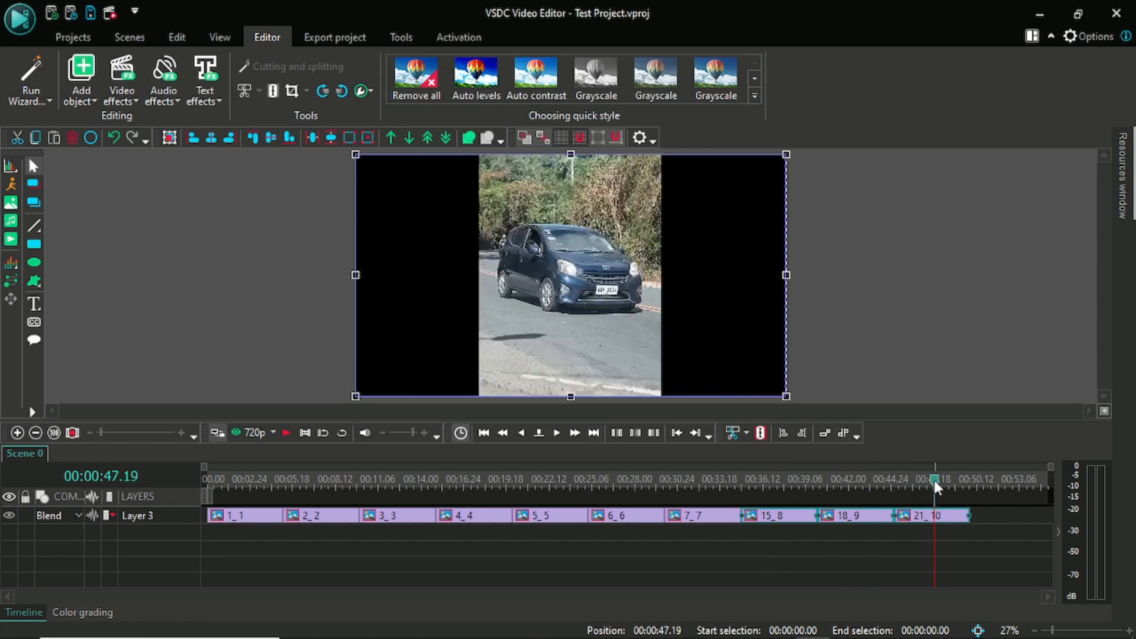
pyautogui.moveTo(936, 487); pyautogui.dragTo(211, 462)
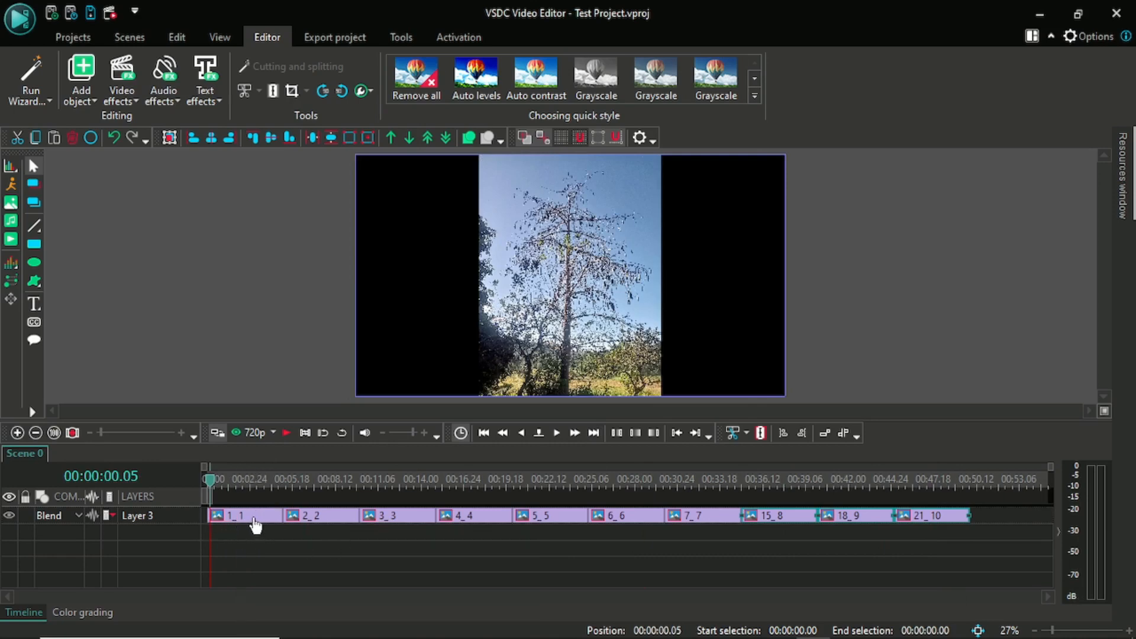
pyautogui.moveTo(254, 523)
pyautogui.moveTo(874, 527)
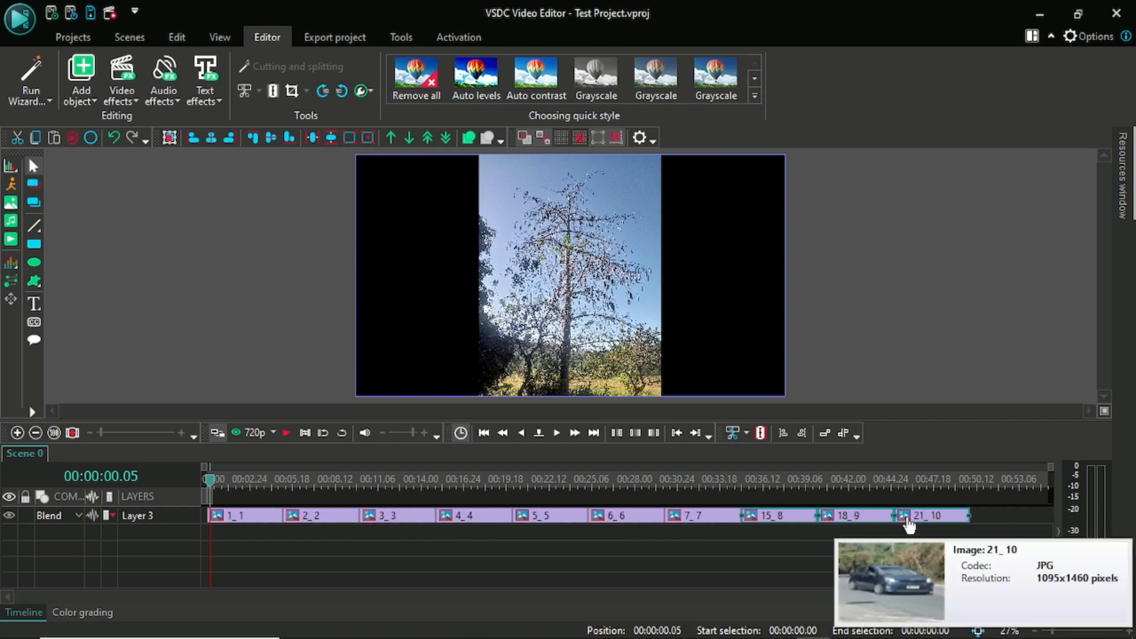
pyautogui.click(302, 527)
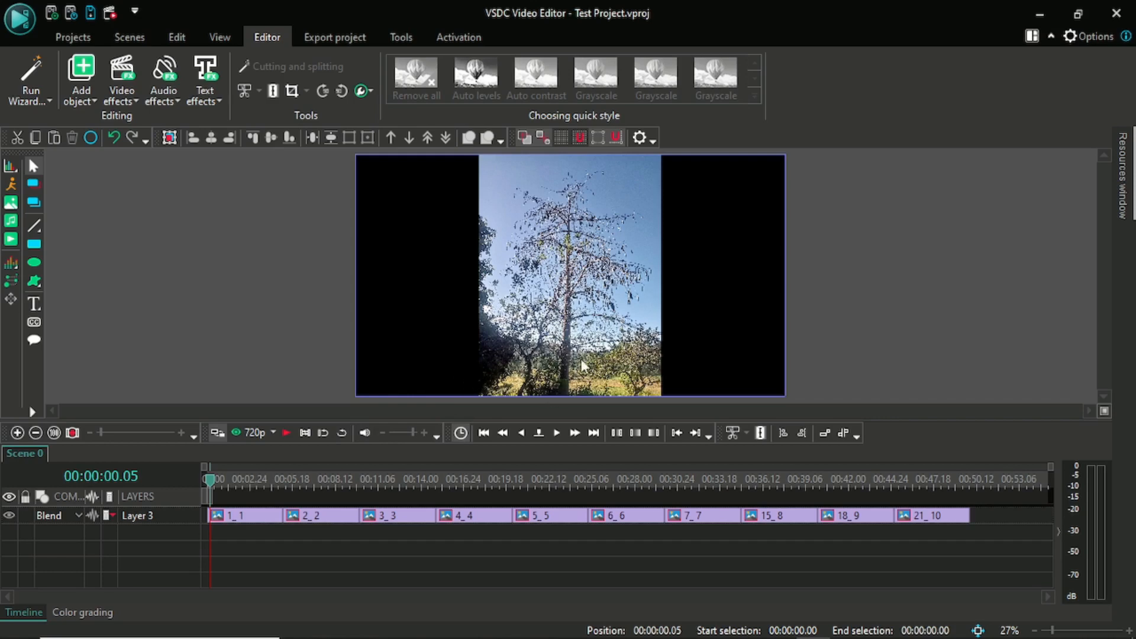
# - Start adding an audio file and browse to the Download as of April 3, 2024 folder inside Music > YouTube Music
pyautogui.click(12, 225)
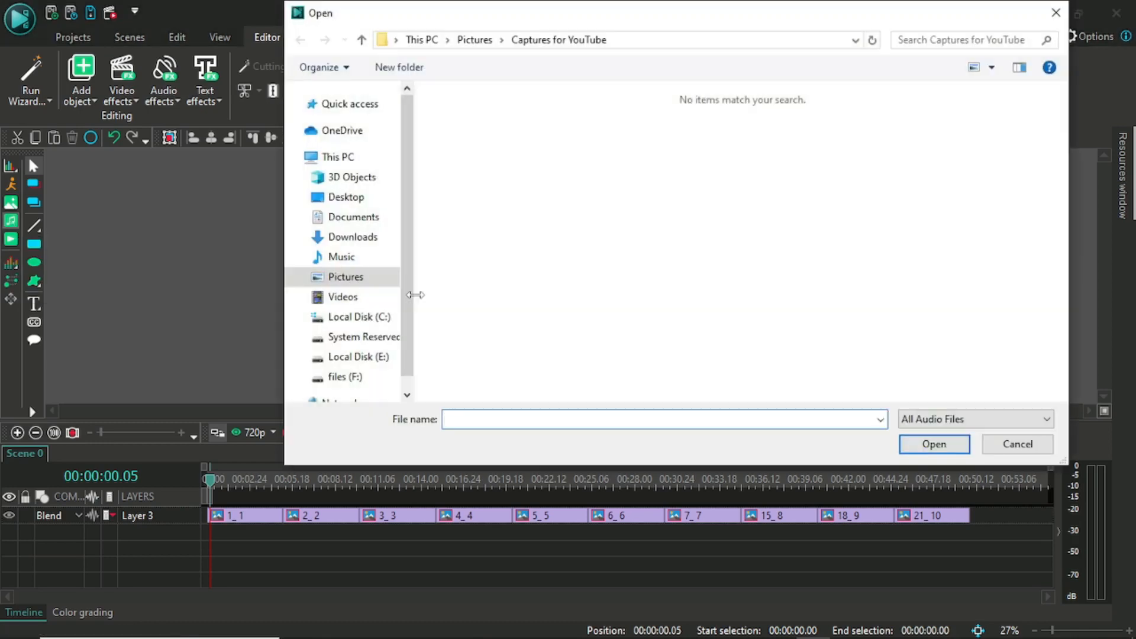
pyautogui.click(339, 260)
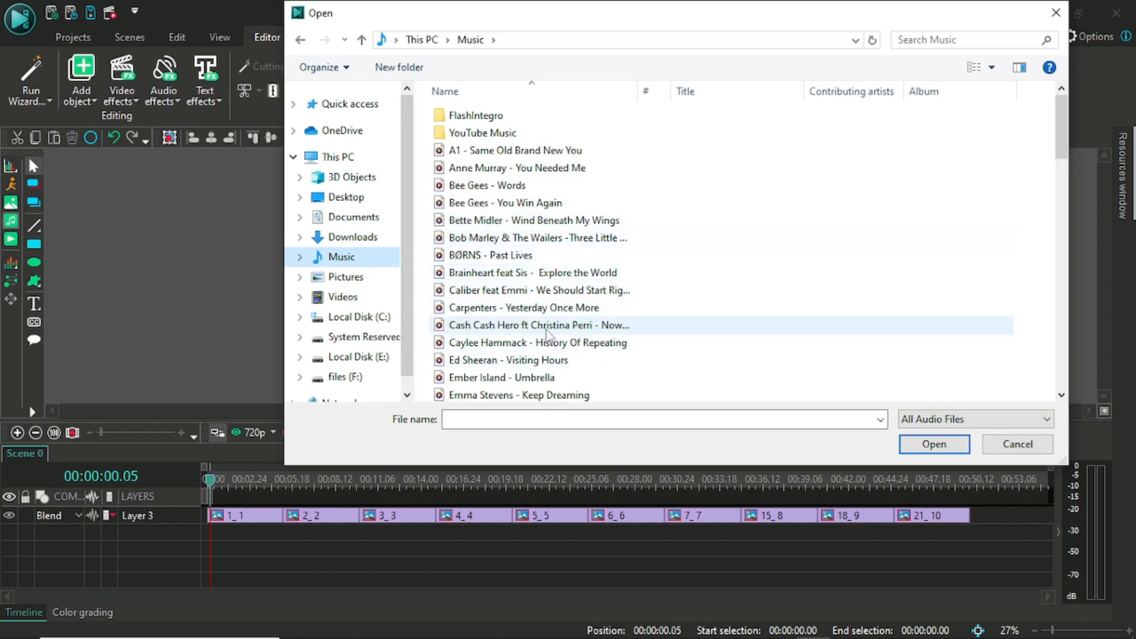
pyautogui.click(488, 136)
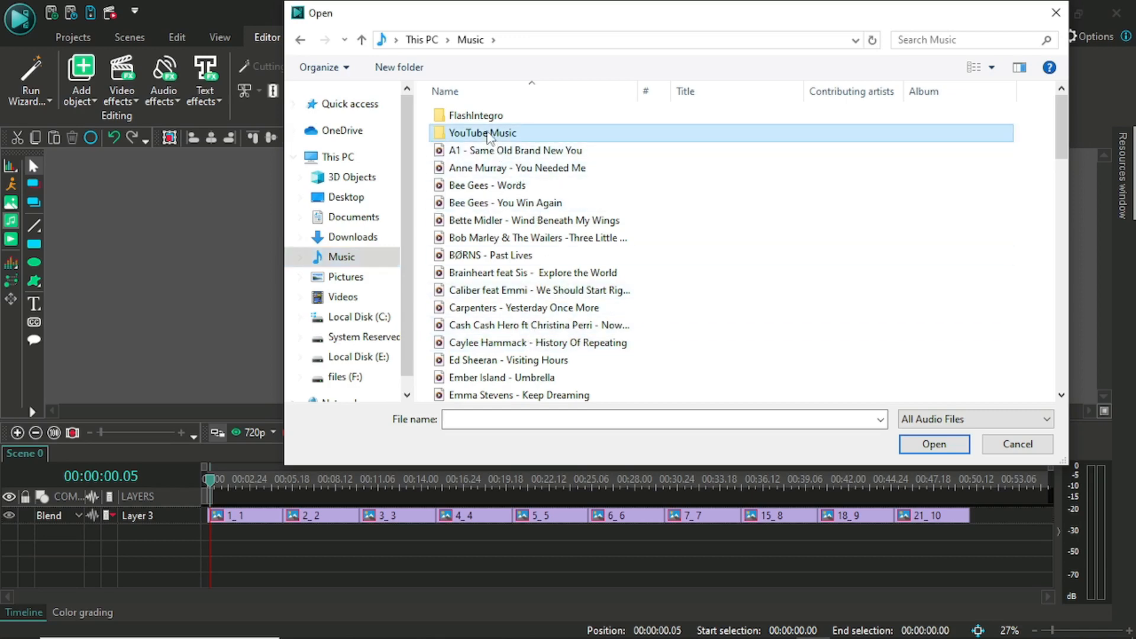
pyautogui.doubleClick(487, 136)
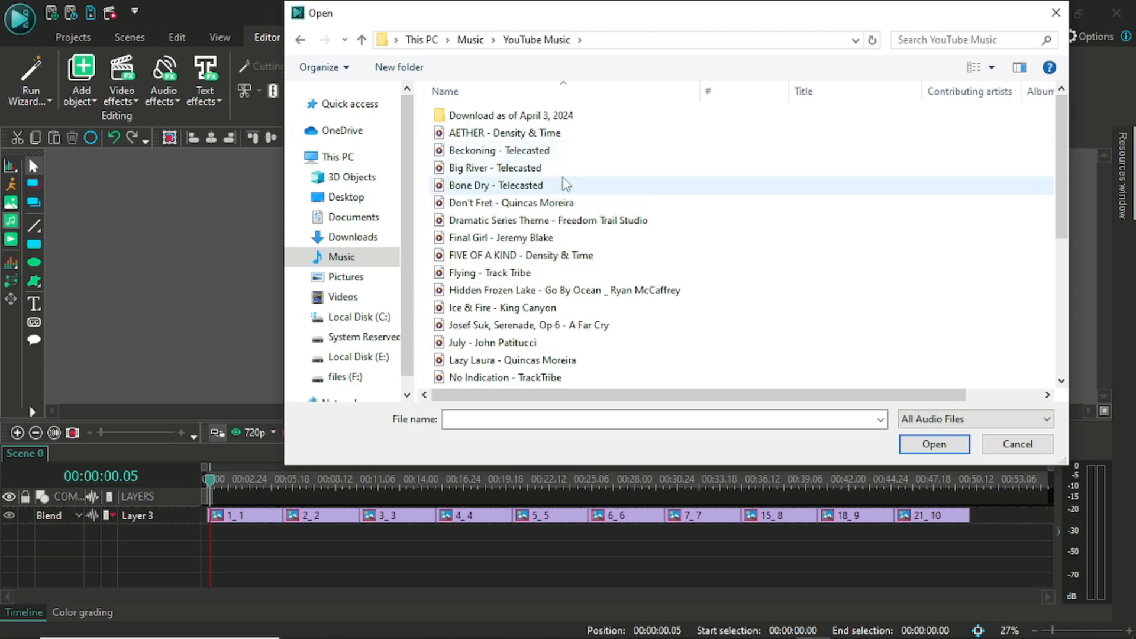
pyautogui.scroll(-4, 532, 183)
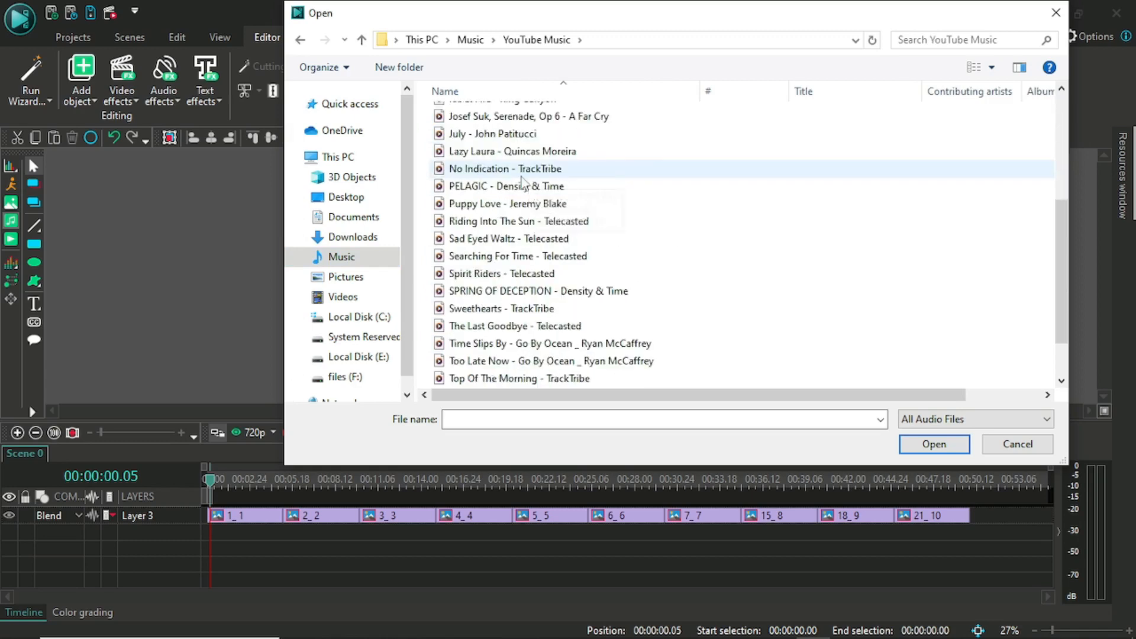
pyautogui.scroll(3, 517, 273)
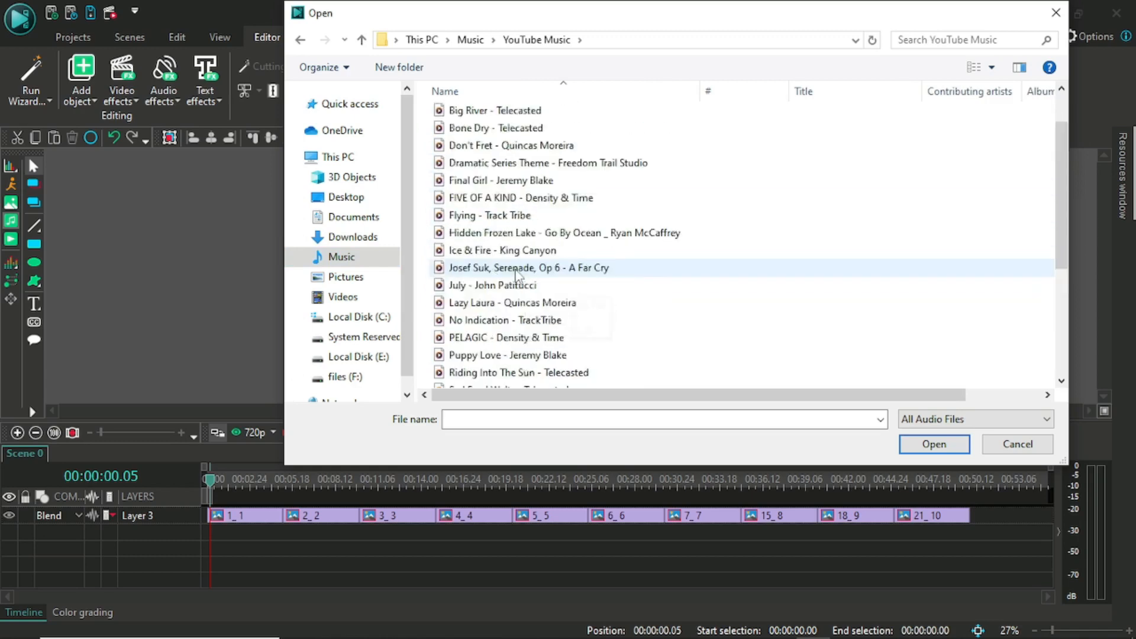
pyautogui.scroll(1, 517, 274)
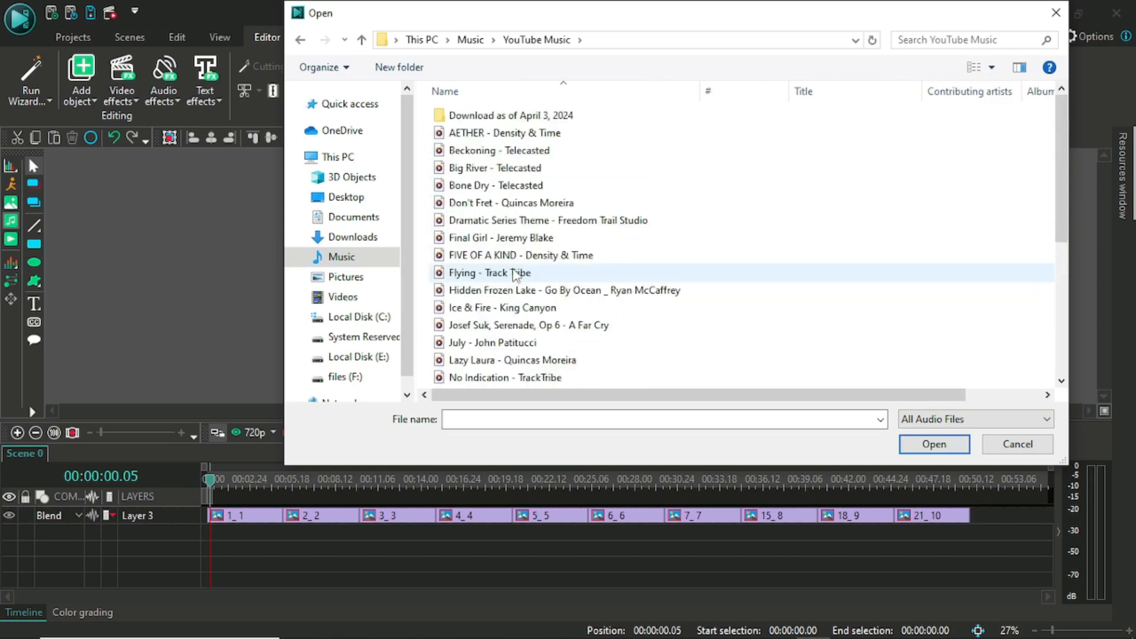
pyautogui.click(518, 123)
pyautogui.doubleClick(519, 123)
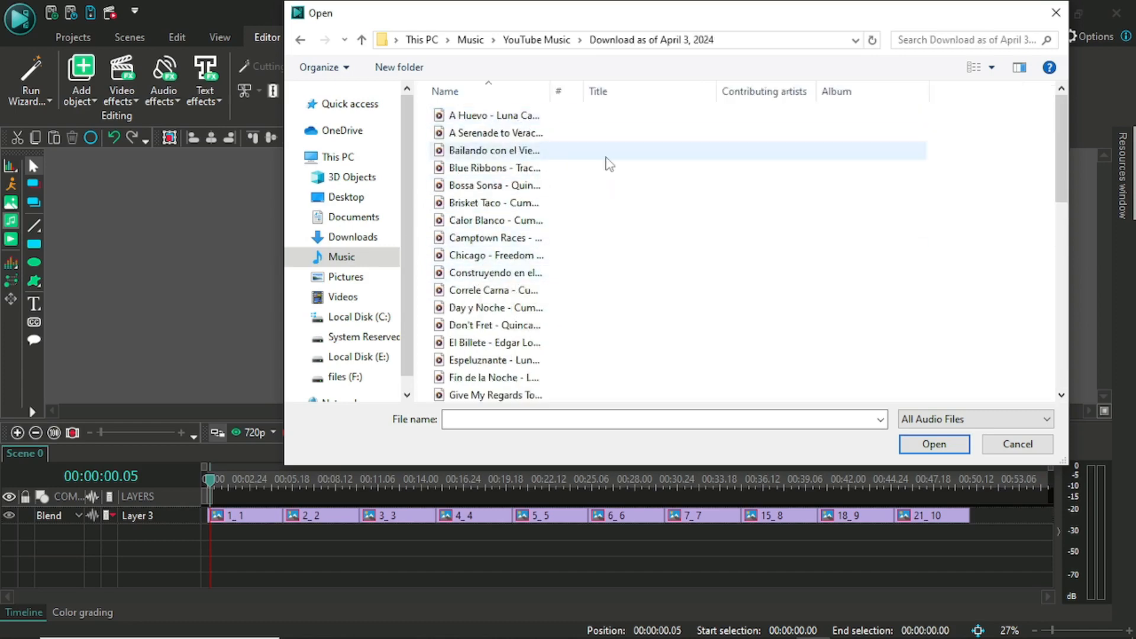
# - Add the audio file A Huevo - Luna Cantina from the cursor position on a new layer
pyautogui.click(472, 122)
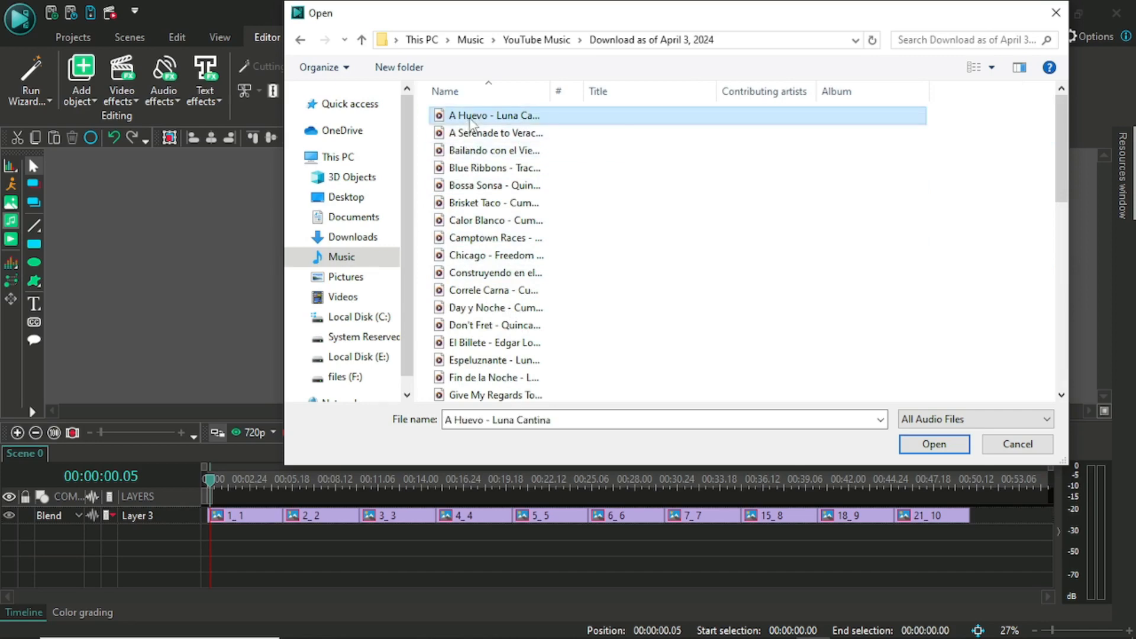
pyautogui.click(930, 450)
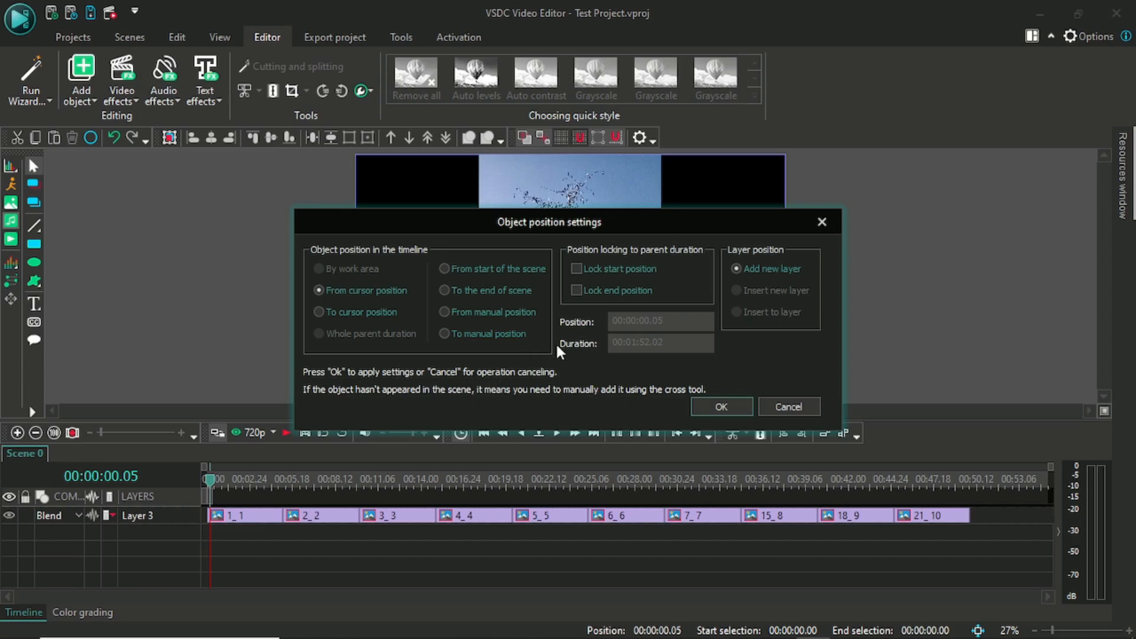
pyautogui.click(722, 407)
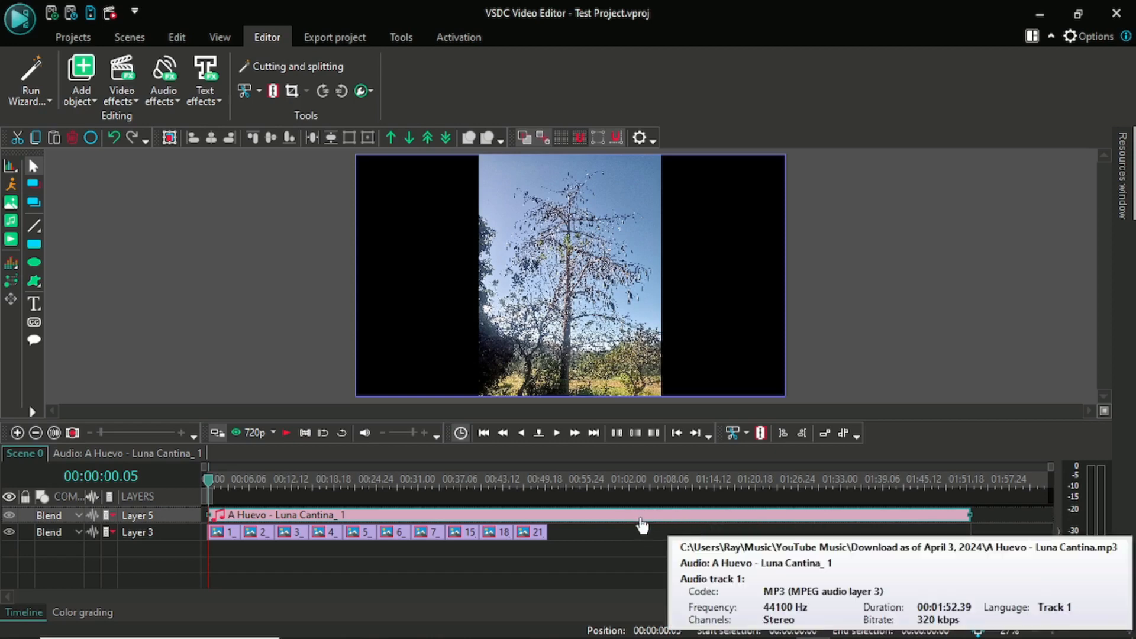
# - Play the scene with its audio, pause at 00:00:10.14, return the playhead to 00:00:00.00, and restart playback
pyautogui.click(285, 433)
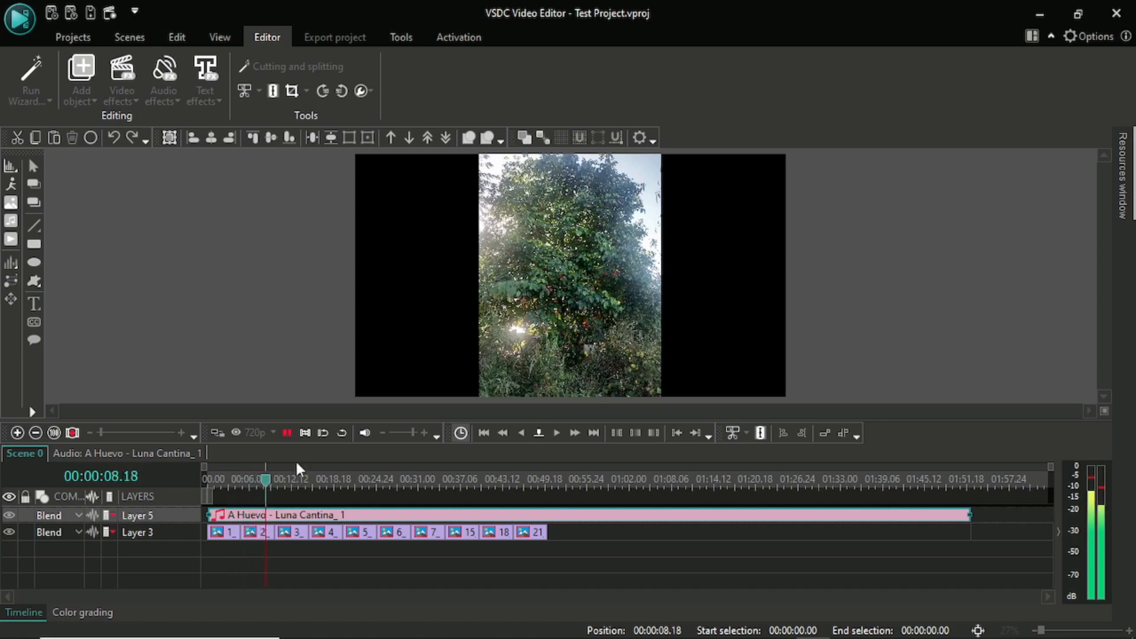
pyautogui.click(289, 434)
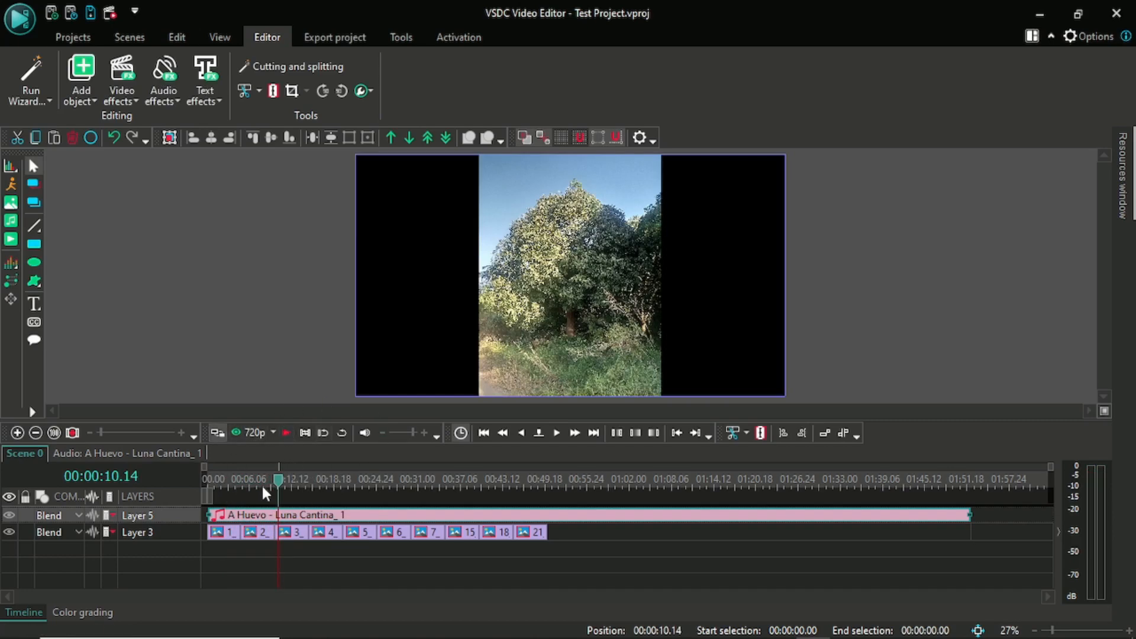
pyautogui.moveTo(279, 480); pyautogui.dragTo(207, 480)
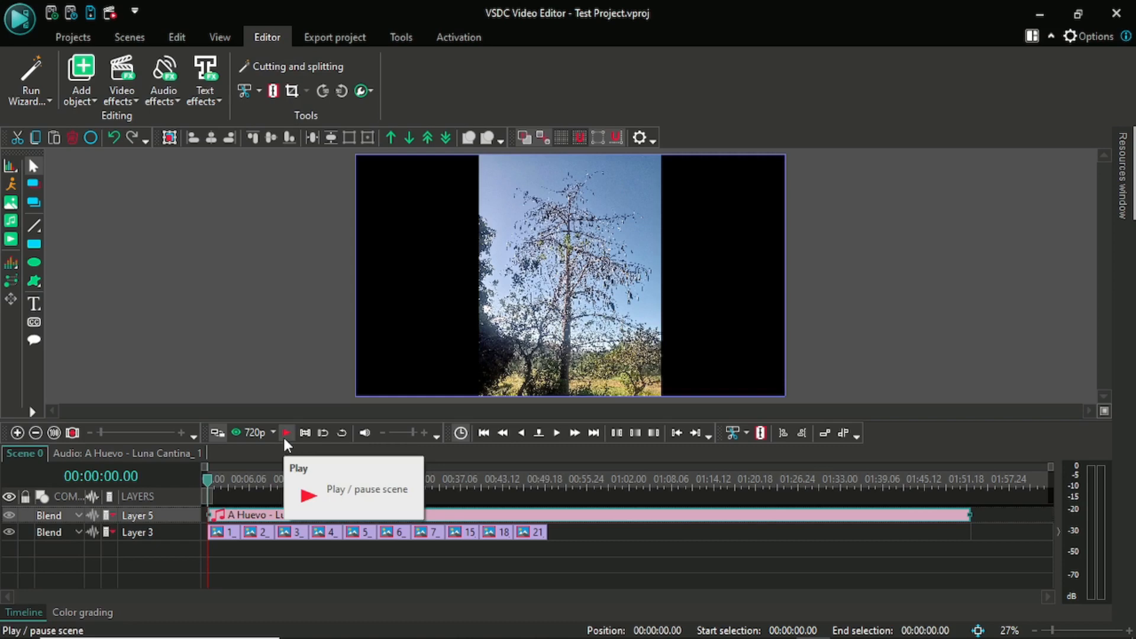
pyautogui.click(286, 433)
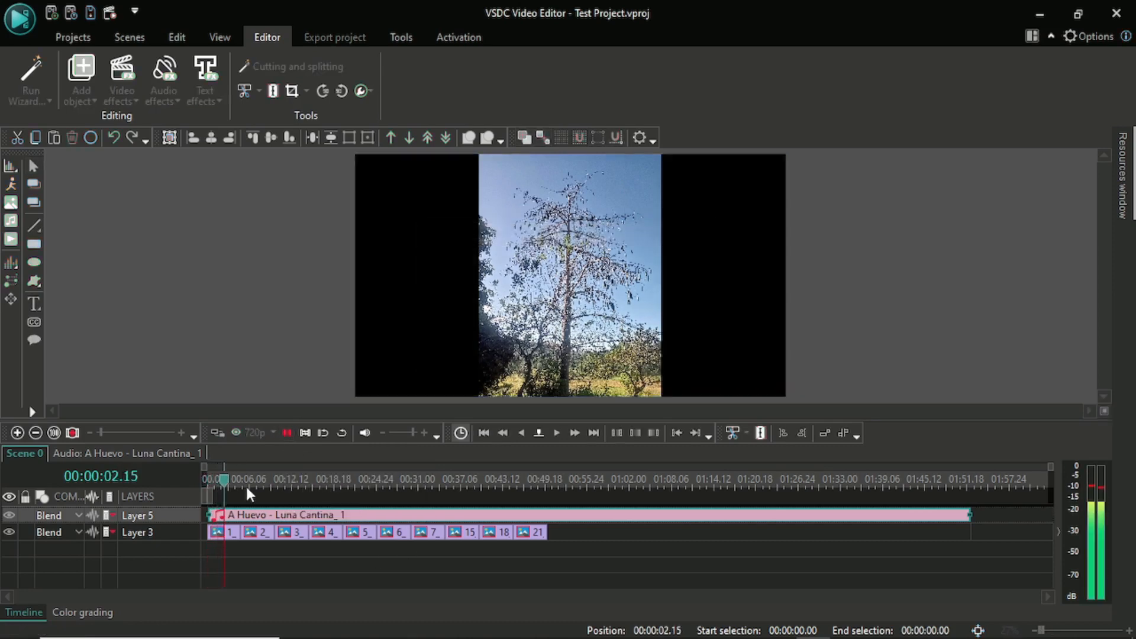
# - Pause playback, return the playhead to 00:00:00.00, and leave the A Huevo - Luna Cantina audio clip deselected
pyautogui.click(289, 434)
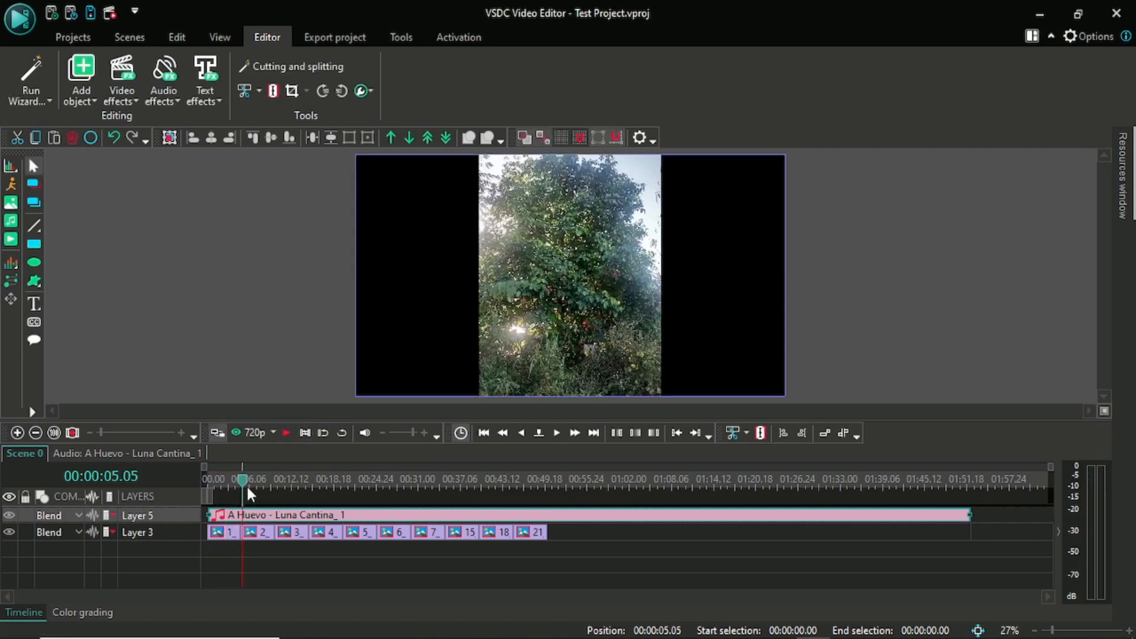
pyautogui.moveTo(240, 478); pyautogui.dragTo(164, 481)
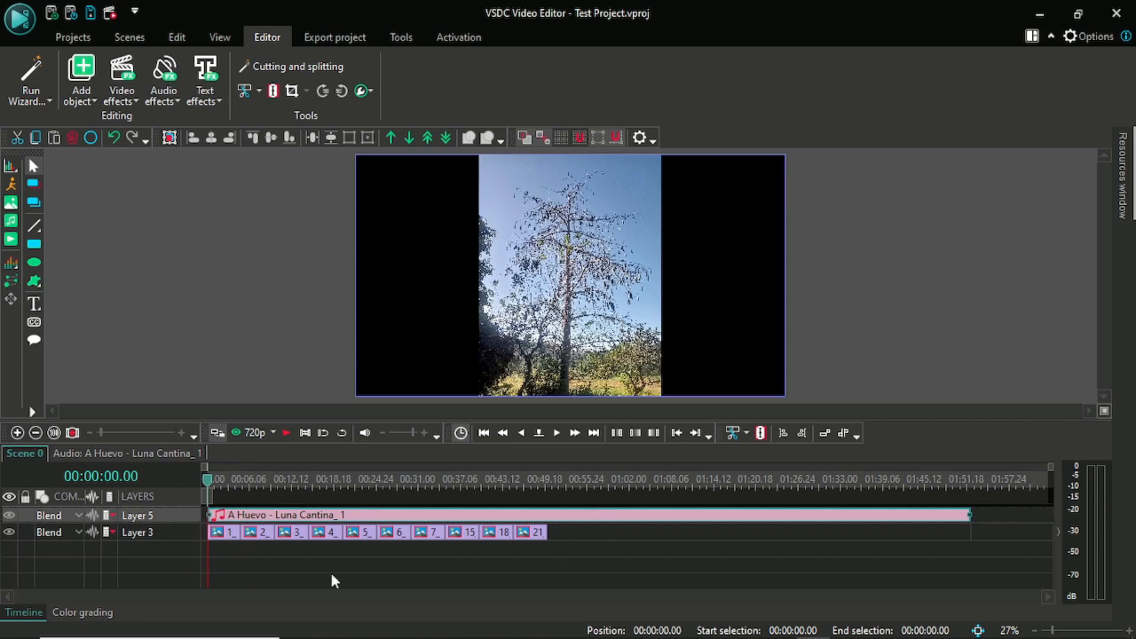
pyautogui.click(627, 568)
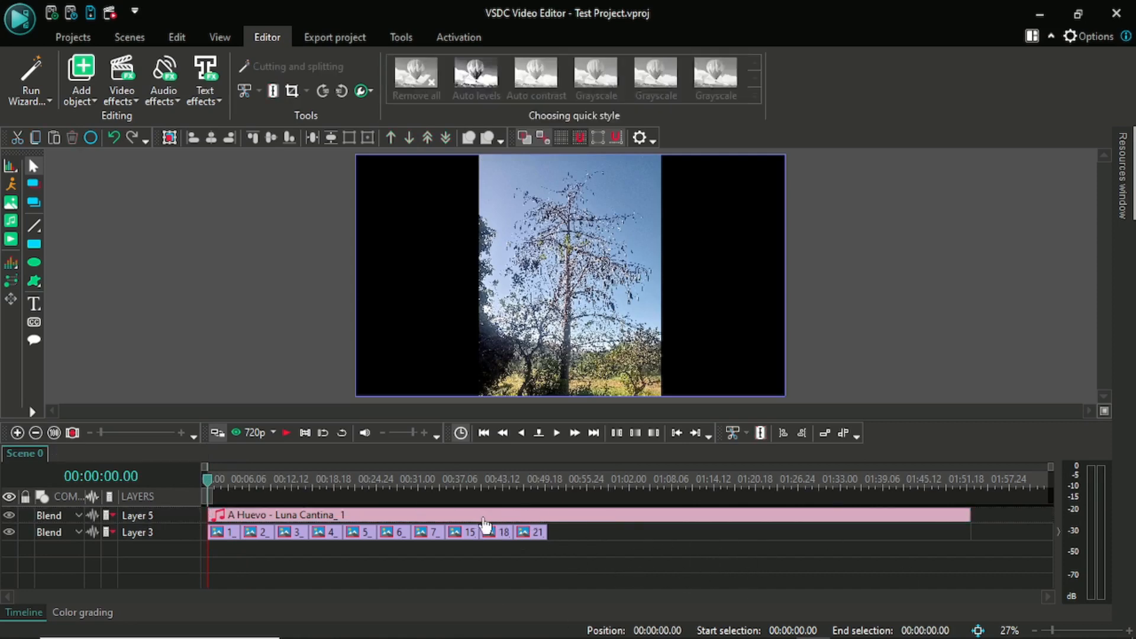
pyautogui.click(189, 516)
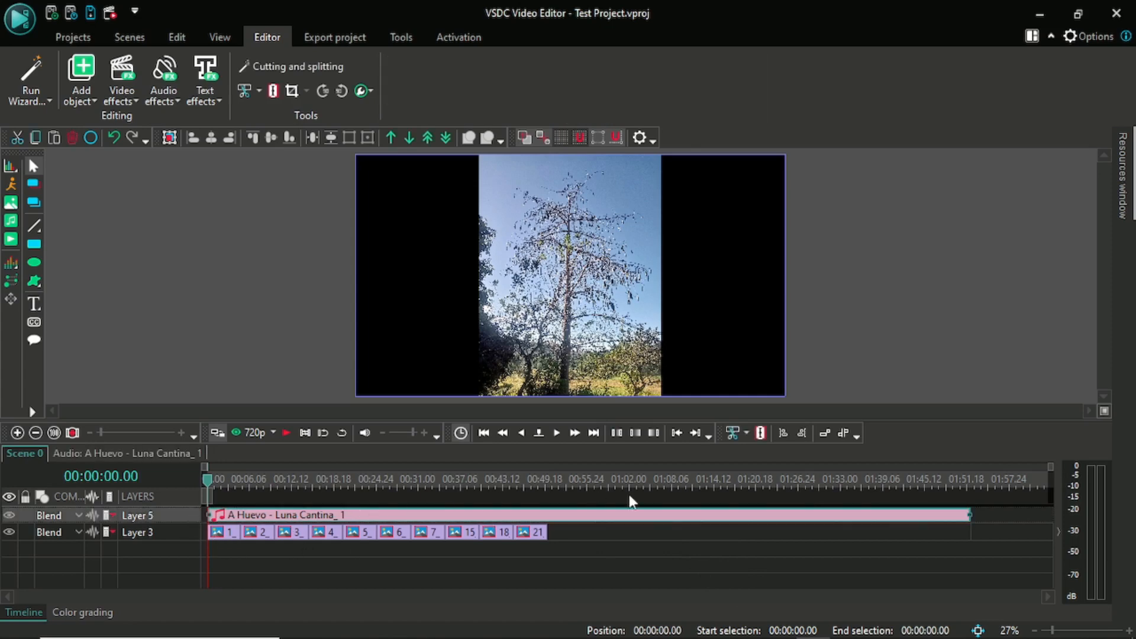
pyautogui.click(612, 563)
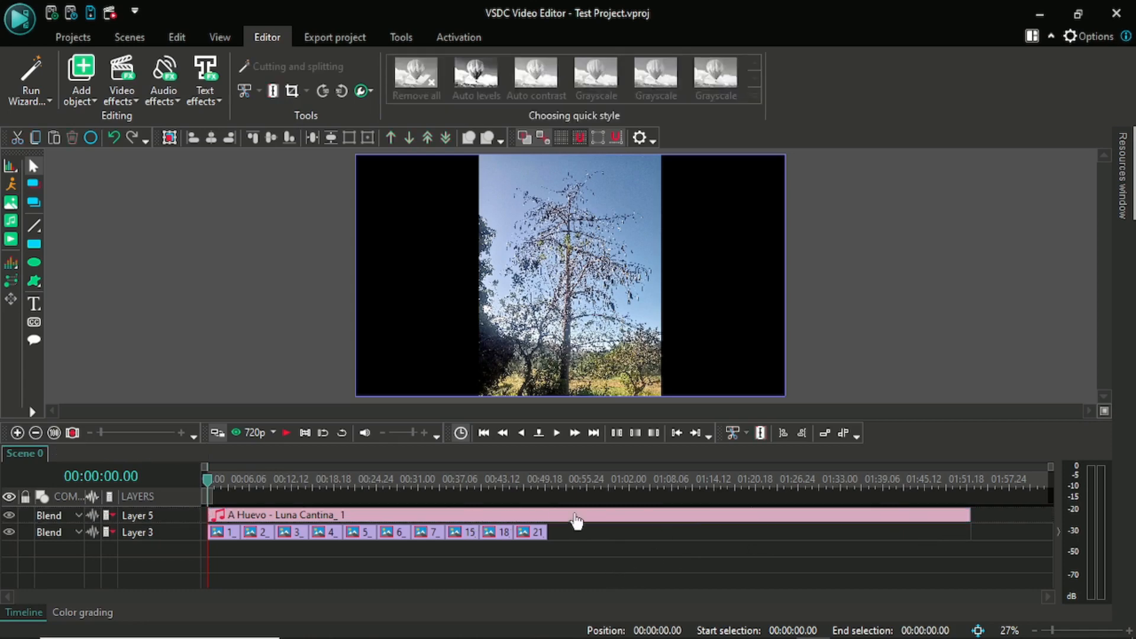
# - Delete the A Huevo - Luna Cantina audio clip and undo the deletion
pyautogui.click(616, 522)
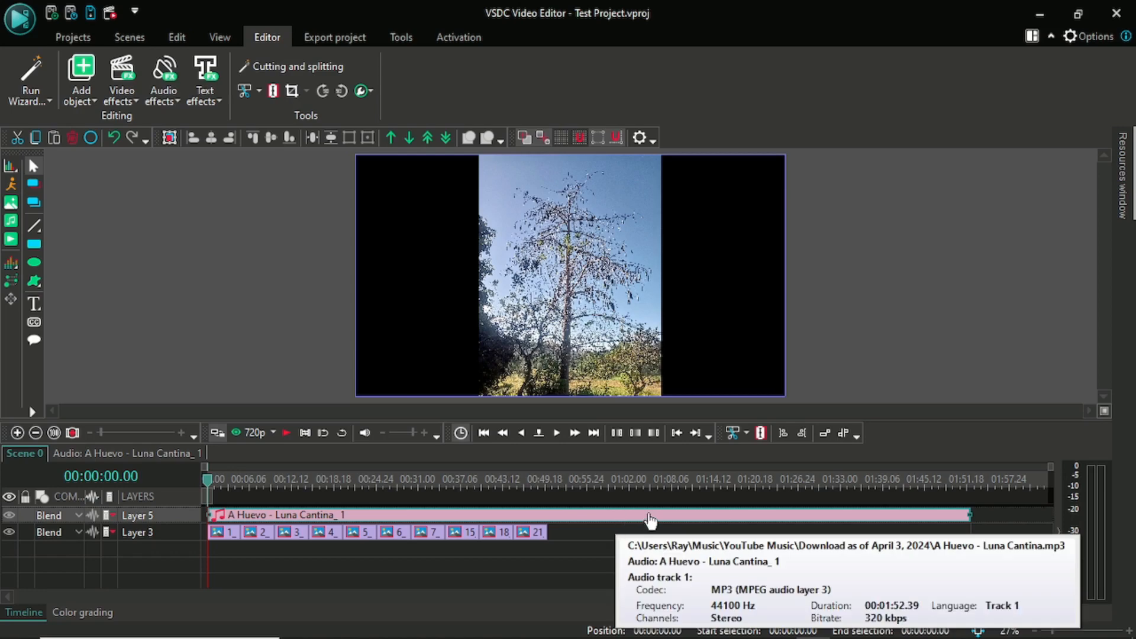
pyautogui.rightClick(651, 519)
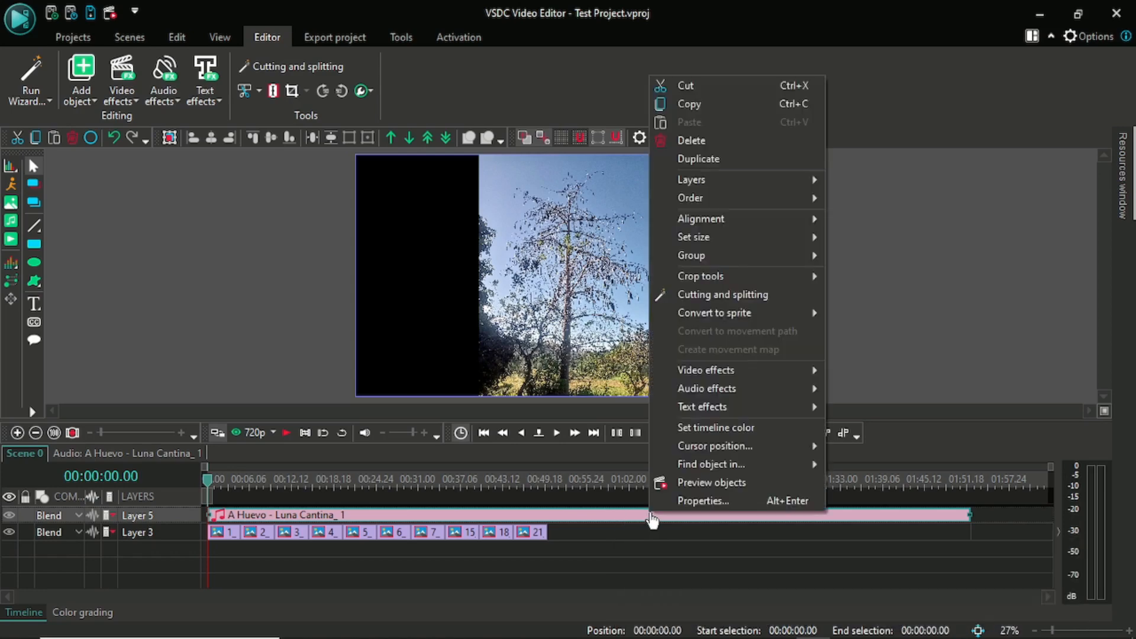
pyautogui.click(692, 141)
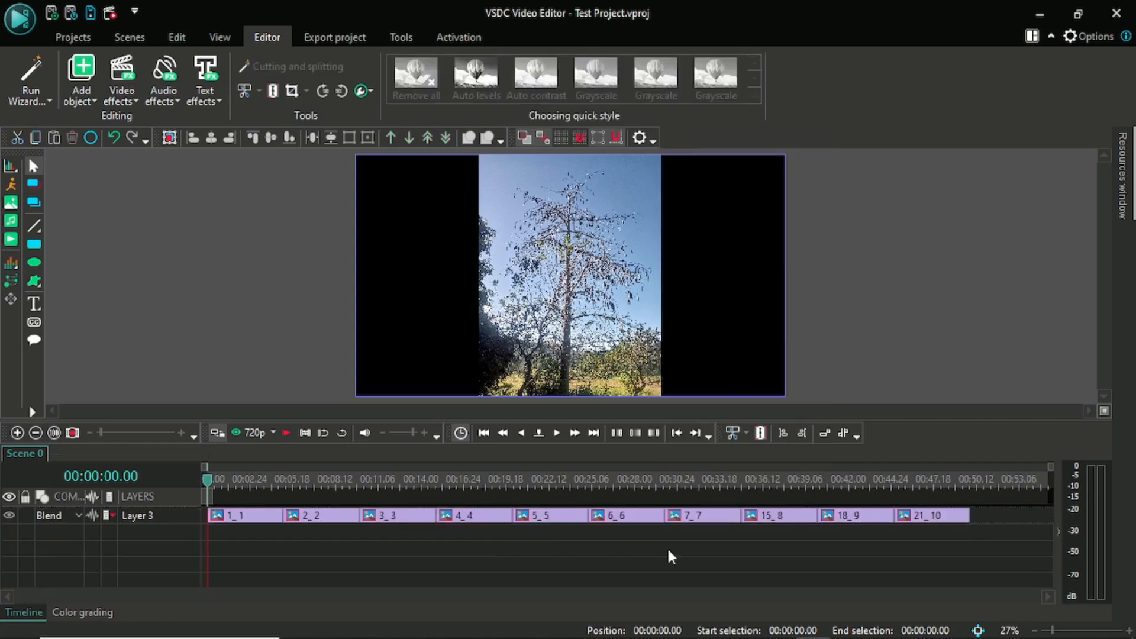
pyautogui.hotkey('ctrl', 'z')
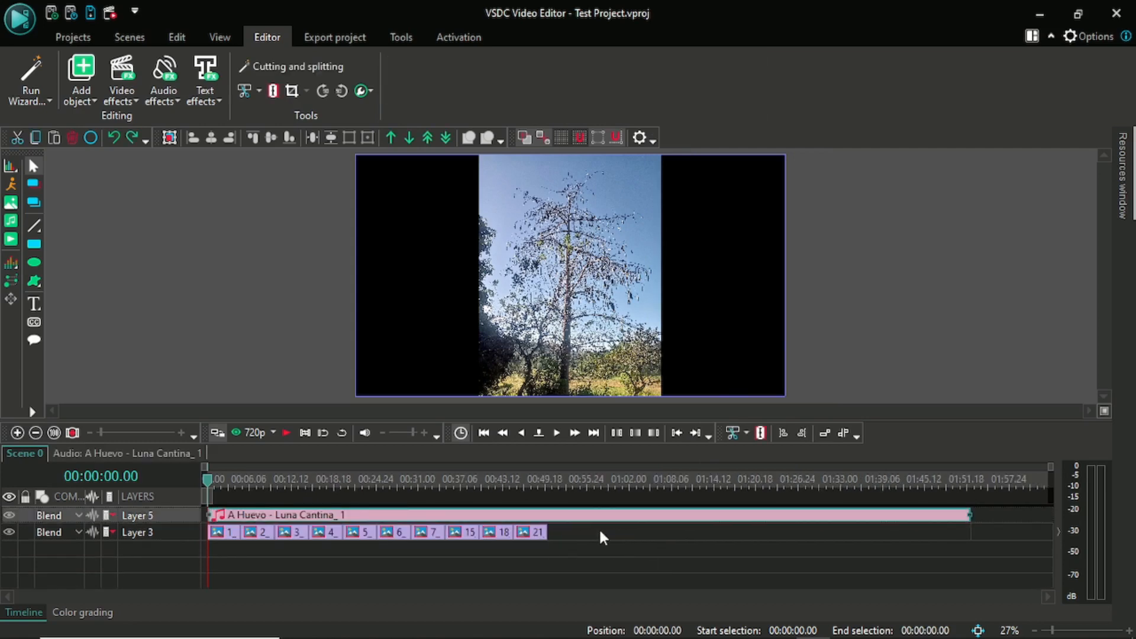
# - Replace the A Huevo - Luna Cantina audio clip with A Serenade to Veracruz - Jimena Contreras, placed from the cursor position on a new layer
pyautogui.moveTo(616, 518)
pyautogui.press('Delete')
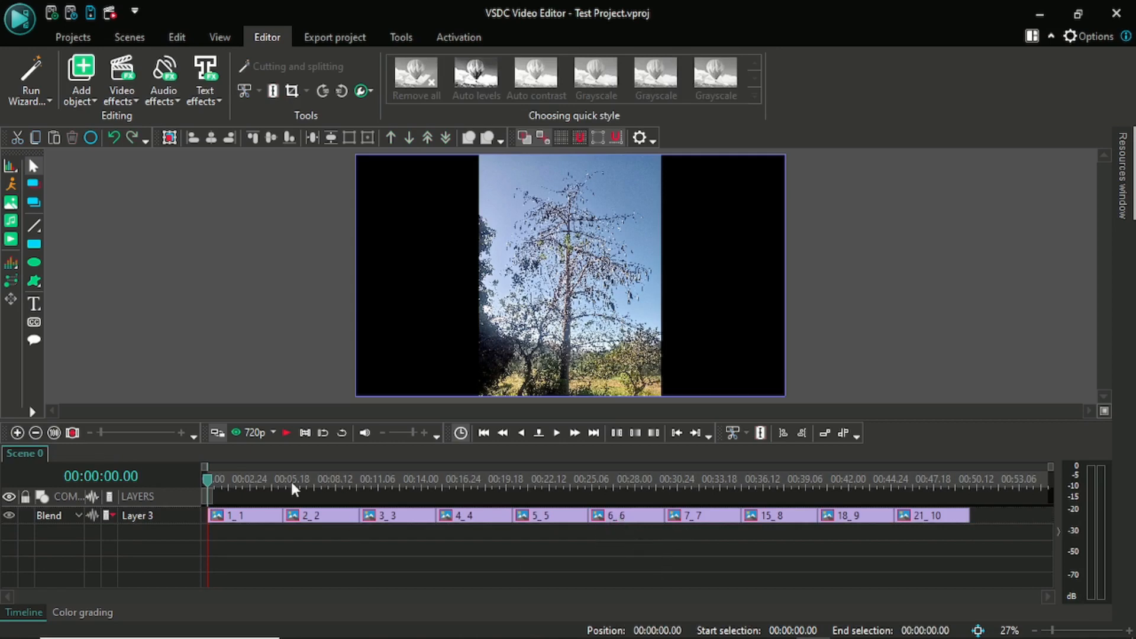
pyautogui.click(11, 221)
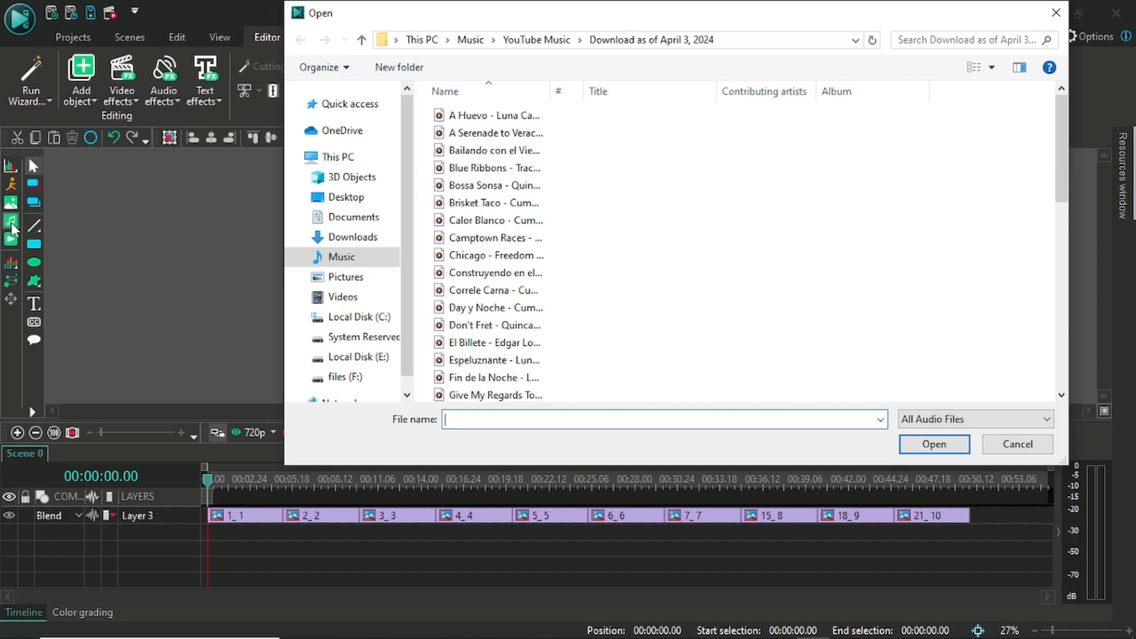
pyautogui.click(496, 137)
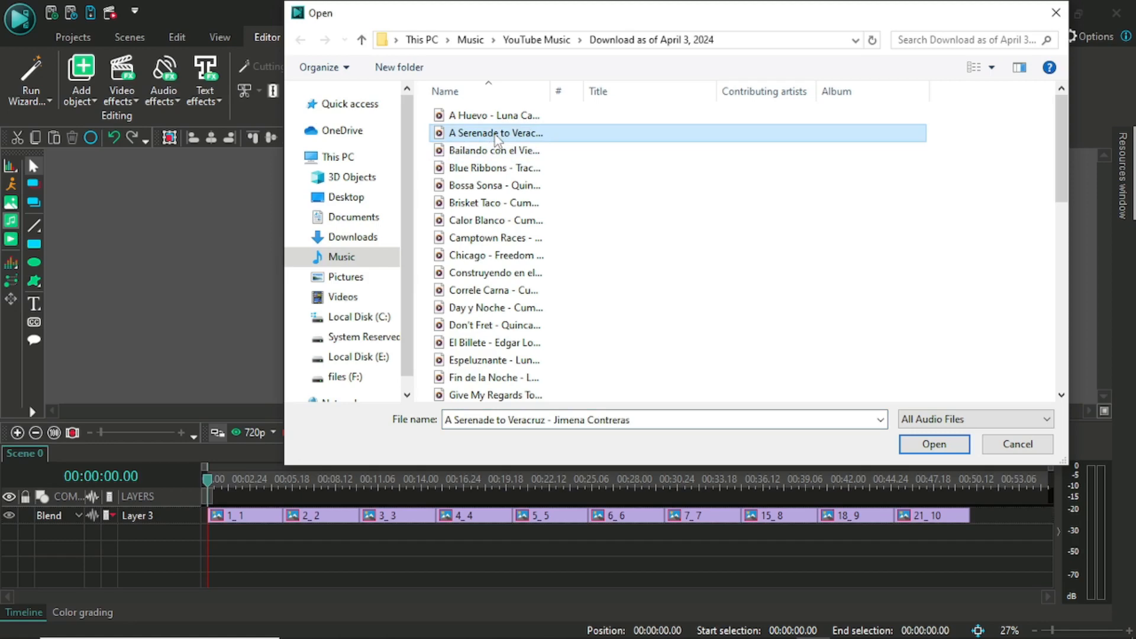
pyautogui.click(924, 445)
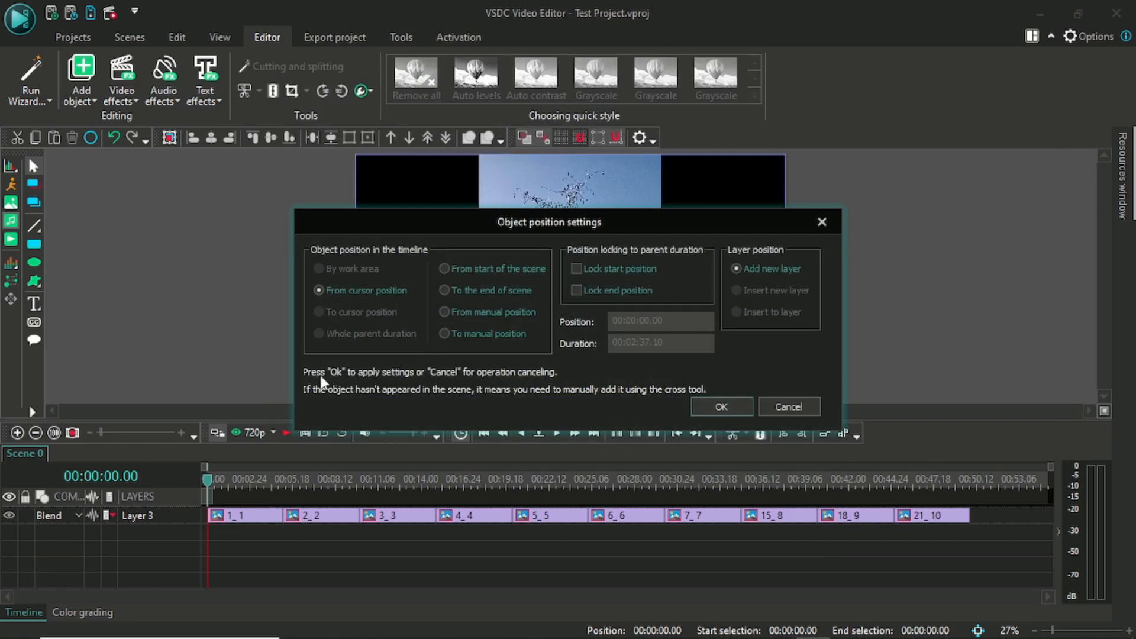
pyautogui.click(726, 411)
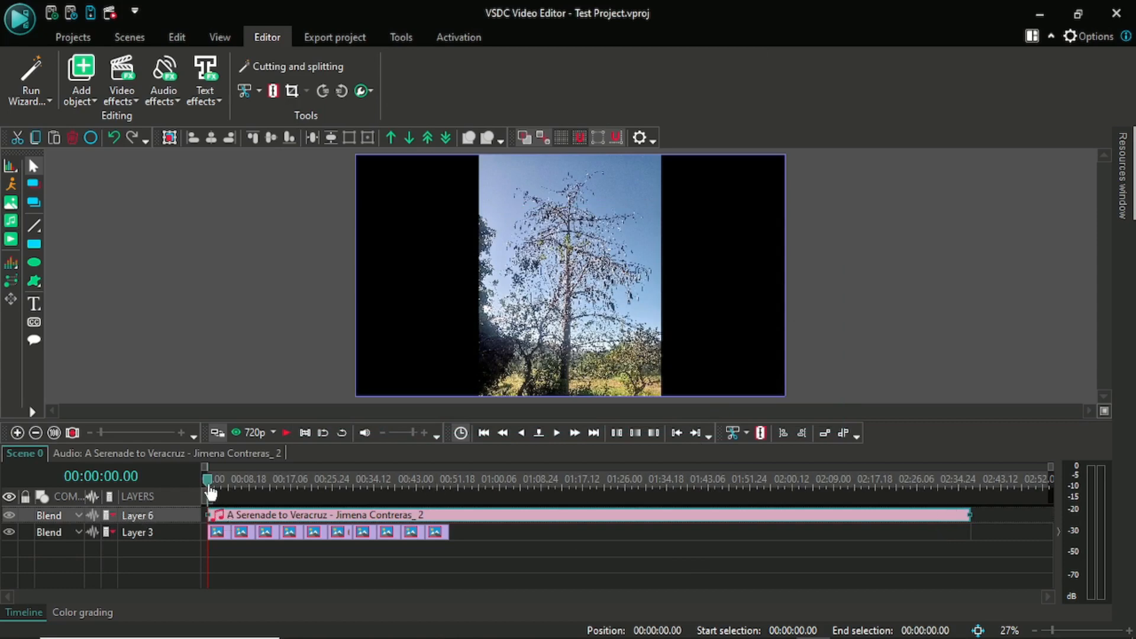
# - Play the scene with the new audio, lowering the playback volume slightly, and pause at 00:00:46.23
pyautogui.click(287, 435)
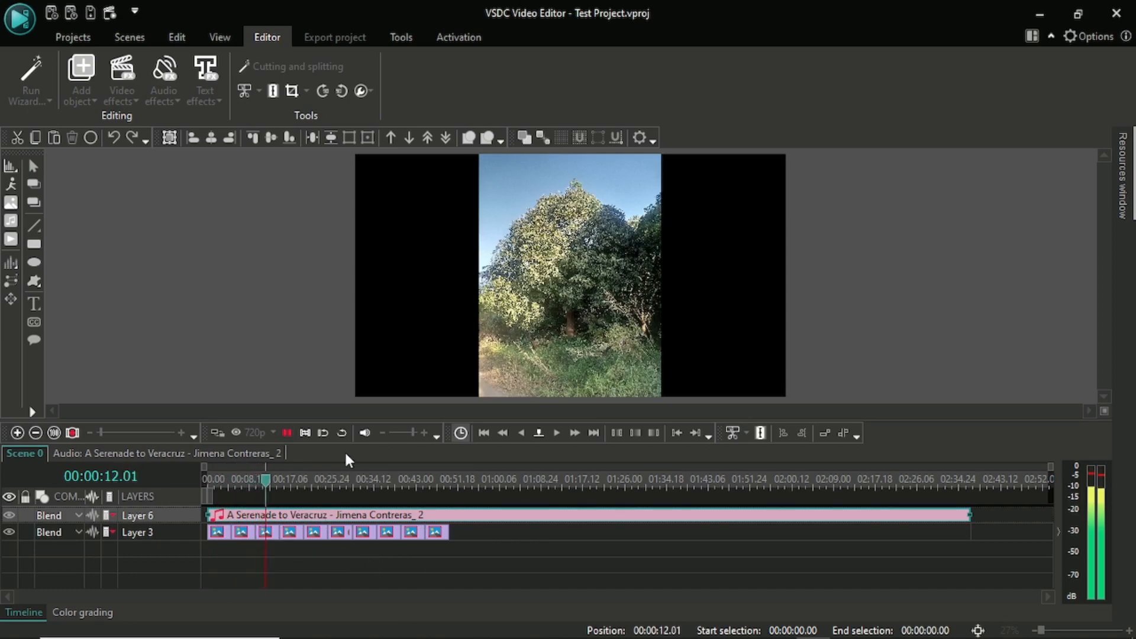
pyautogui.moveTo(414, 433); pyautogui.dragTo(403, 433)
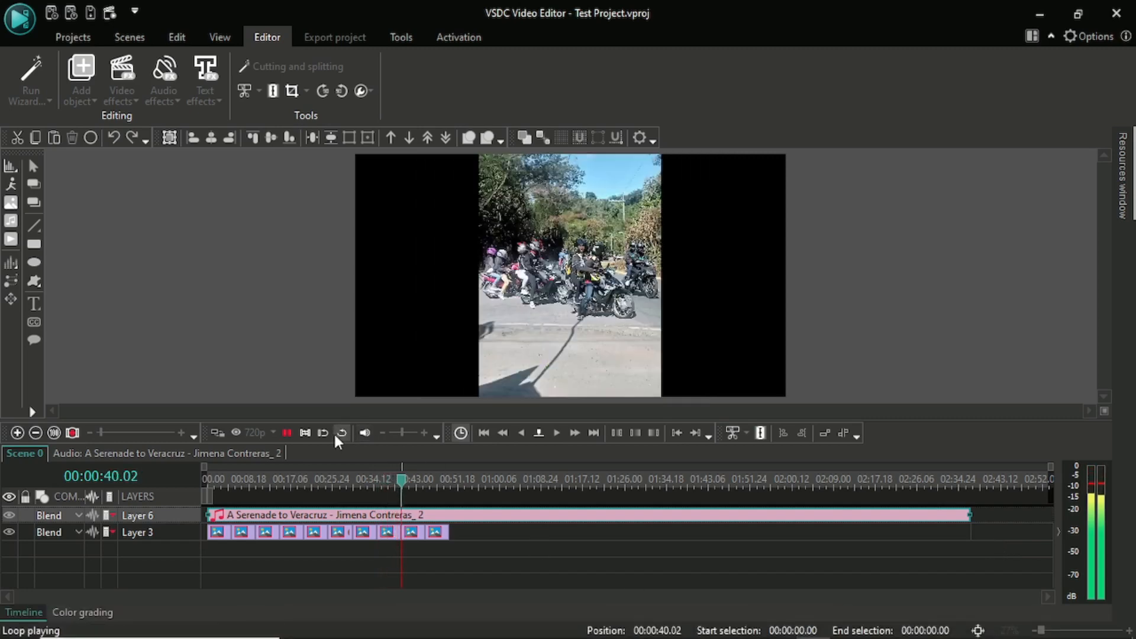
pyautogui.click(287, 434)
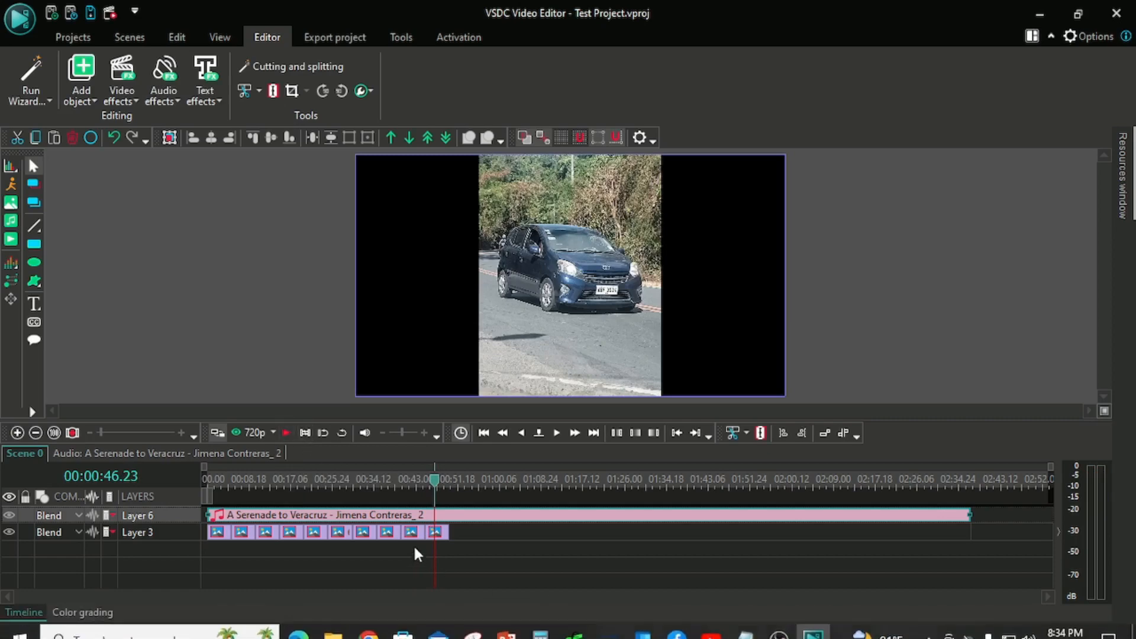
# - Select the 21_10 image clip and place the playhead at its end, 00:00:50.00
pyautogui.click(441, 535)
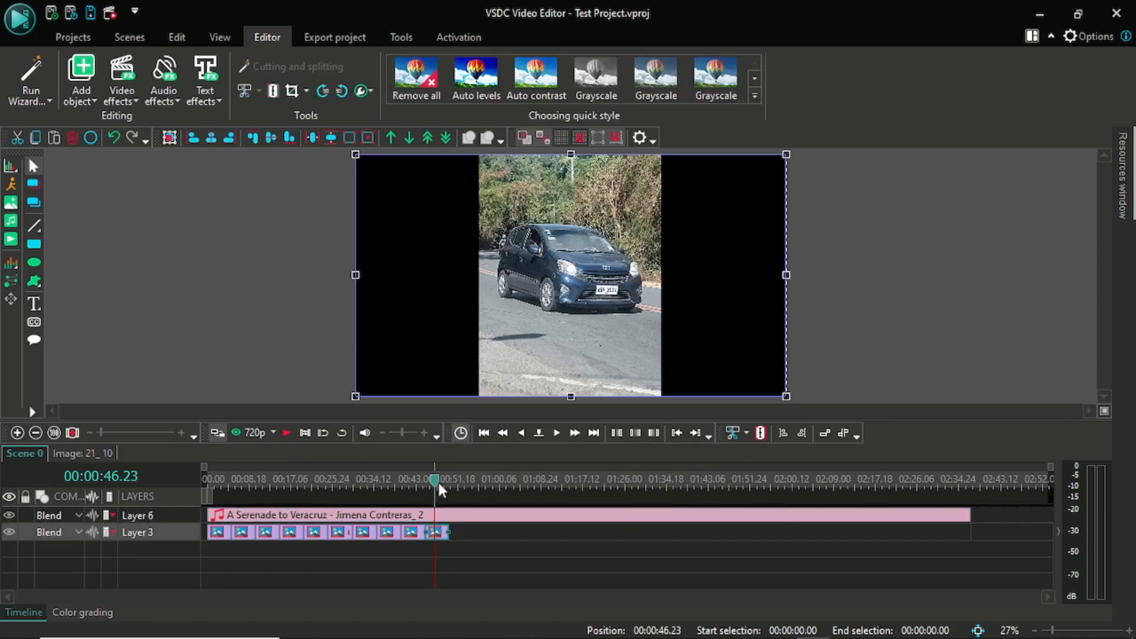
pyautogui.moveTo(438, 489); pyautogui.dragTo(528, 489)
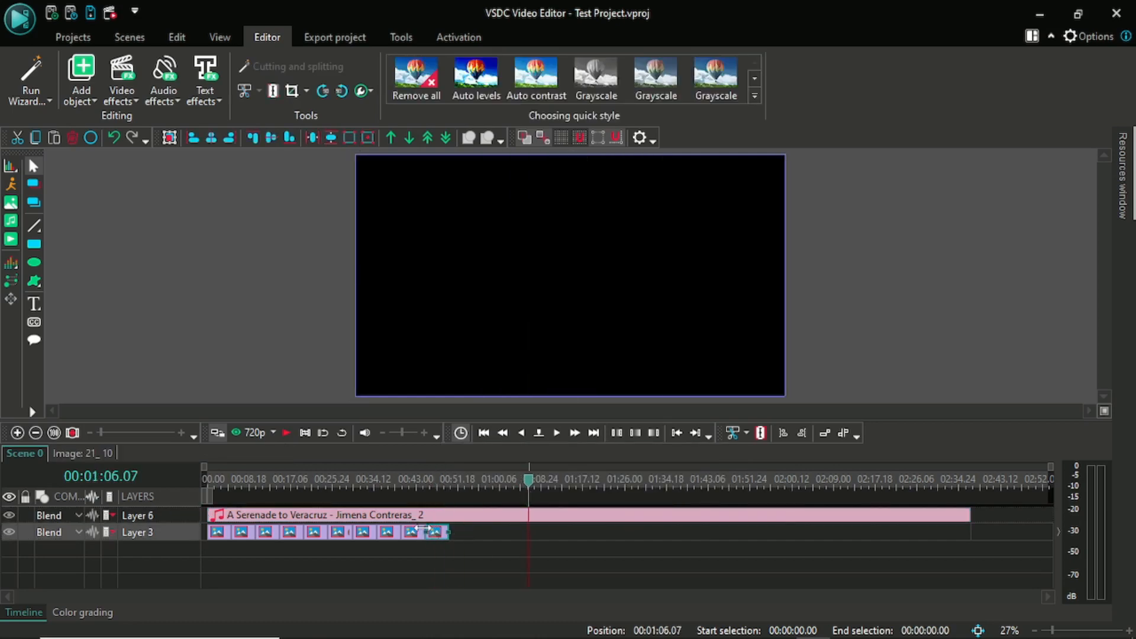
pyautogui.click(487, 441)
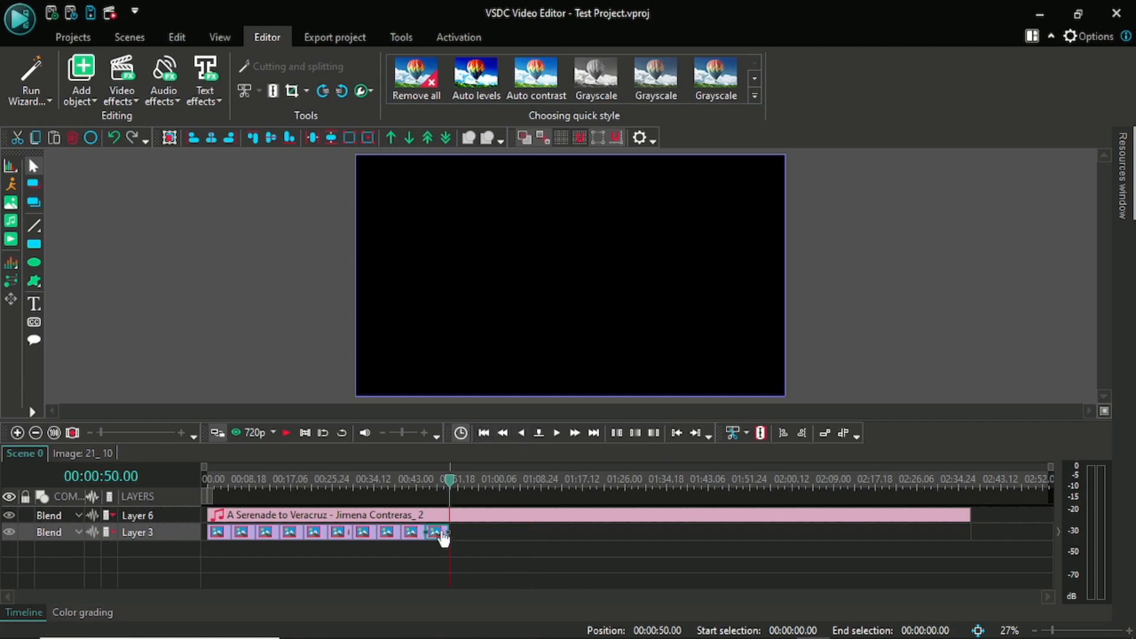
pyautogui.moveTo(442, 540)
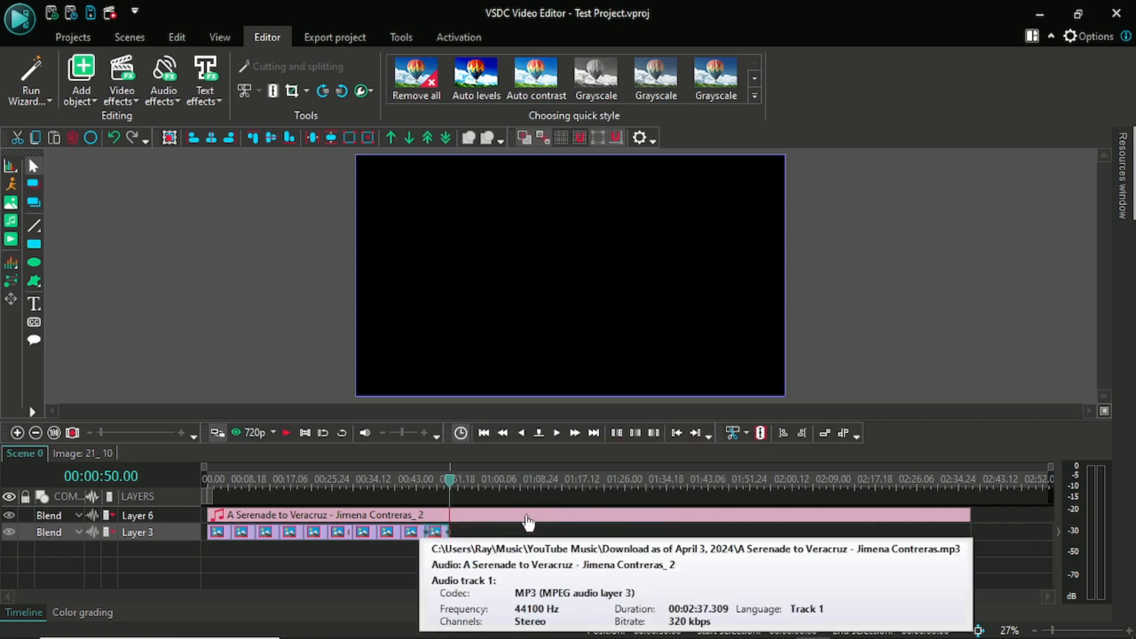
pyautogui.click(490, 524)
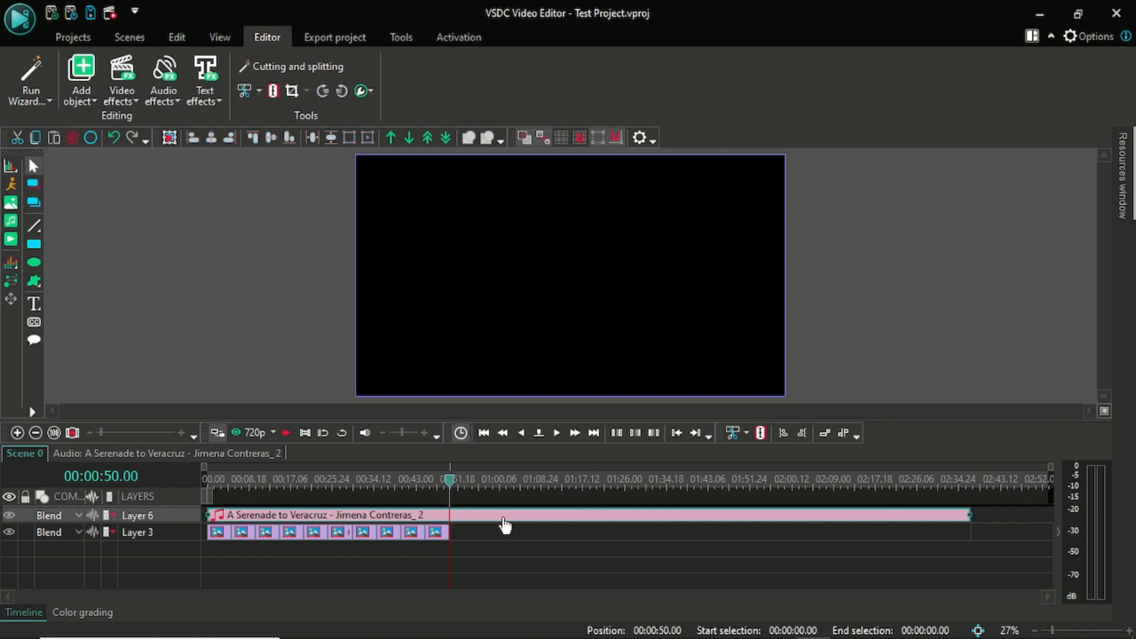
pyautogui.click(502, 547)
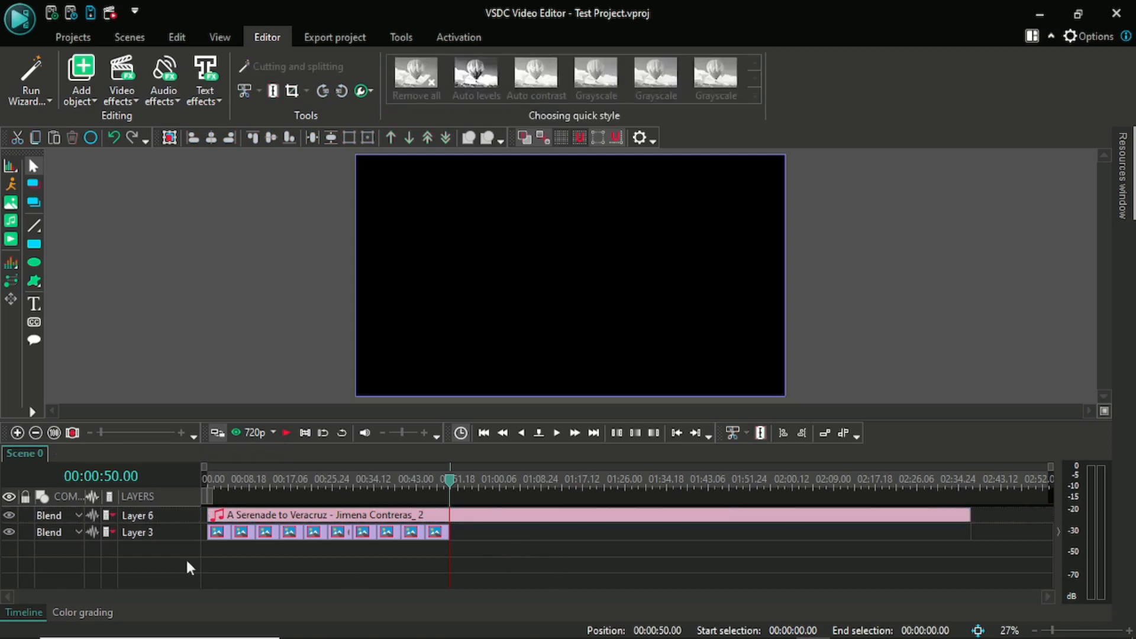
pyautogui.click(186, 515)
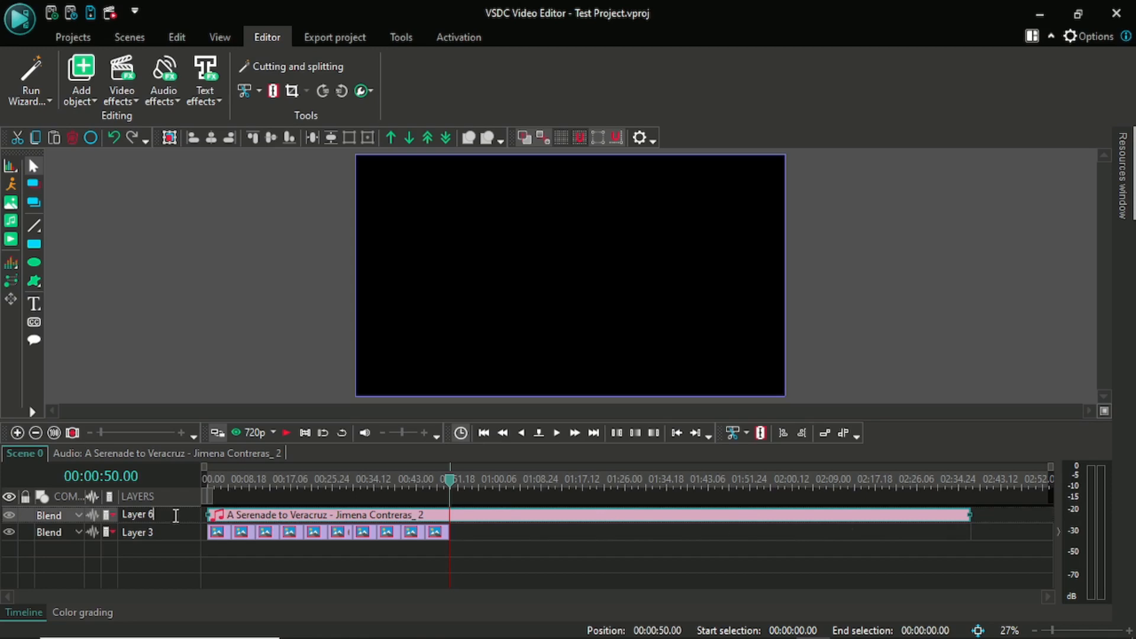
pyautogui.click(510, 563)
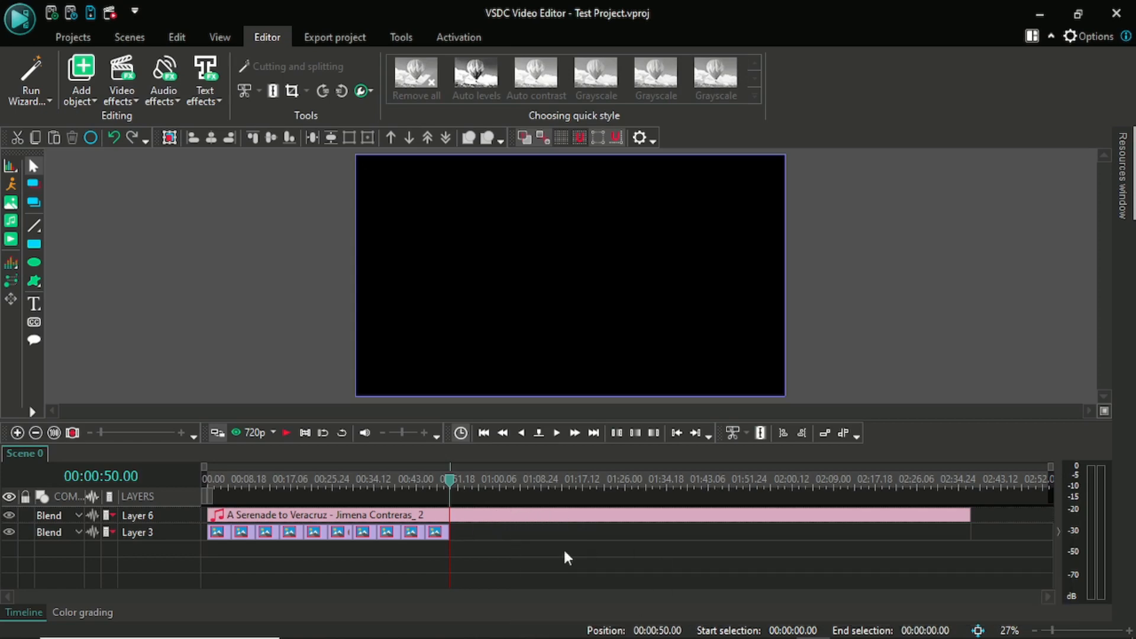
# - Split the A Serenade to Veracruz audio clip at 00:00:50.00 and undo the split
pyautogui.click(478, 519)
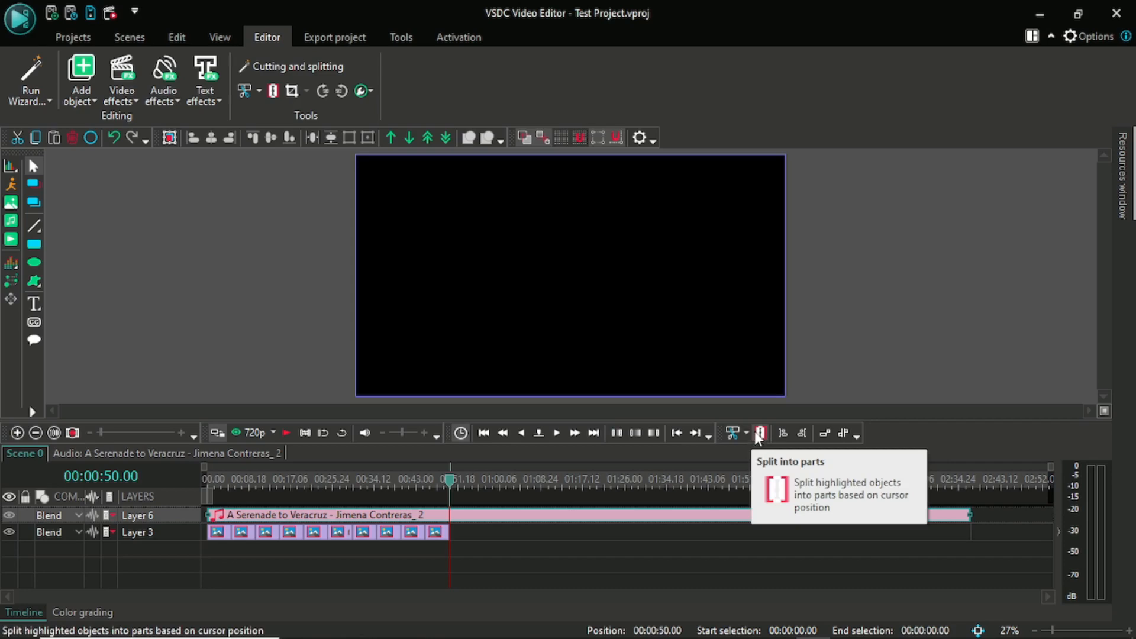
pyautogui.click(272, 91)
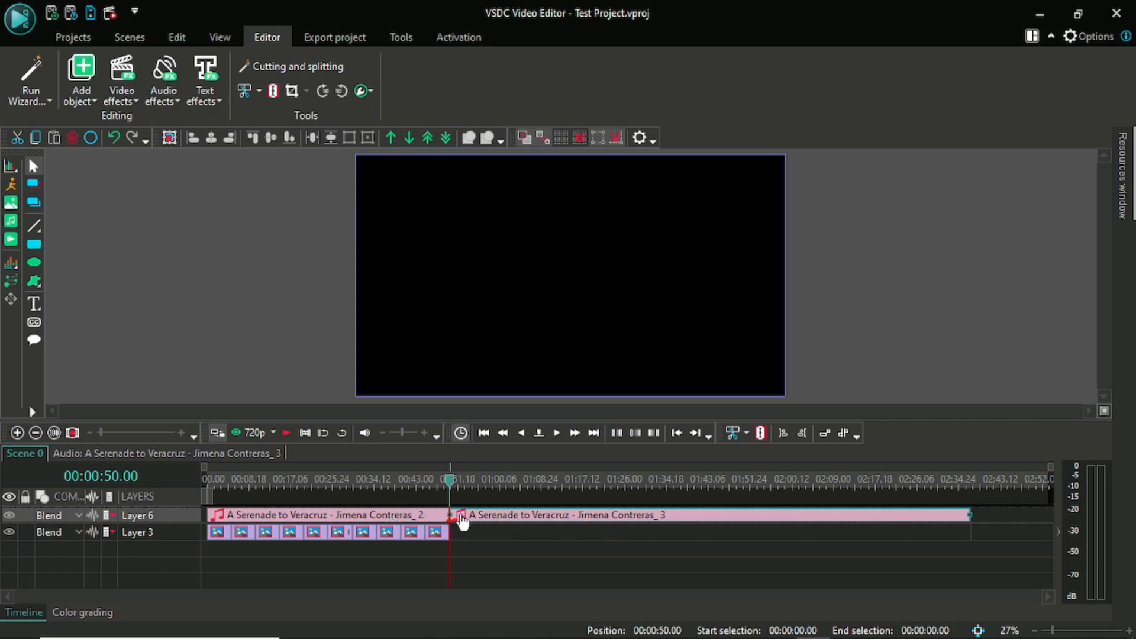
pyautogui.hotkey('ctrl', 'z')
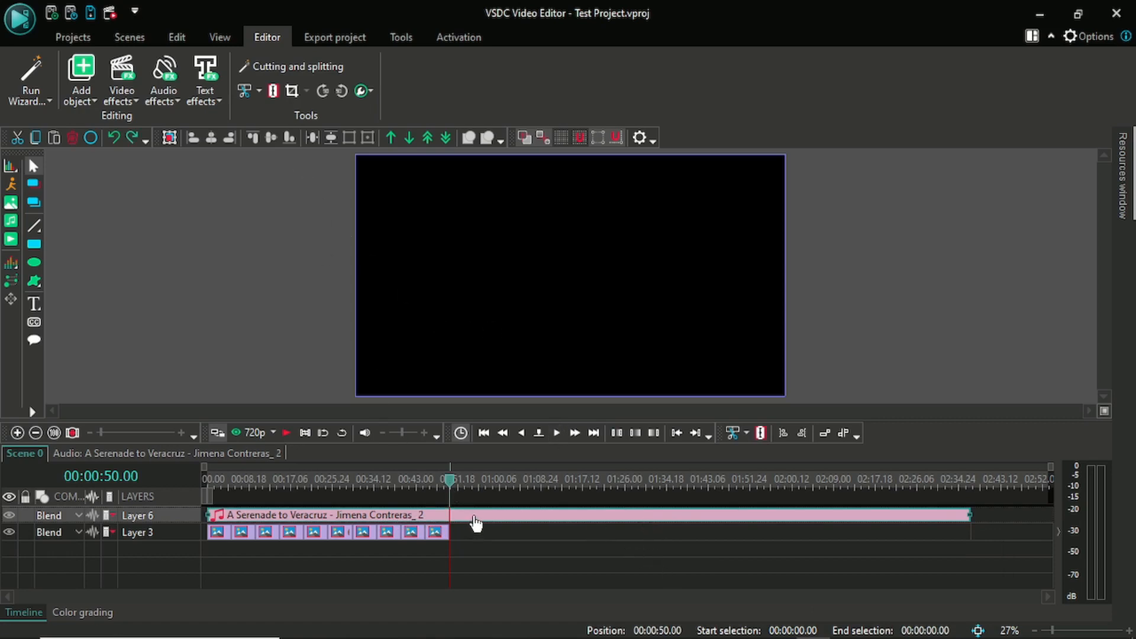
# - Trim the end of the A Serenade to Veracruz audio clip at 00:00:50.00 and undo the trim
pyautogui.click(259, 91)
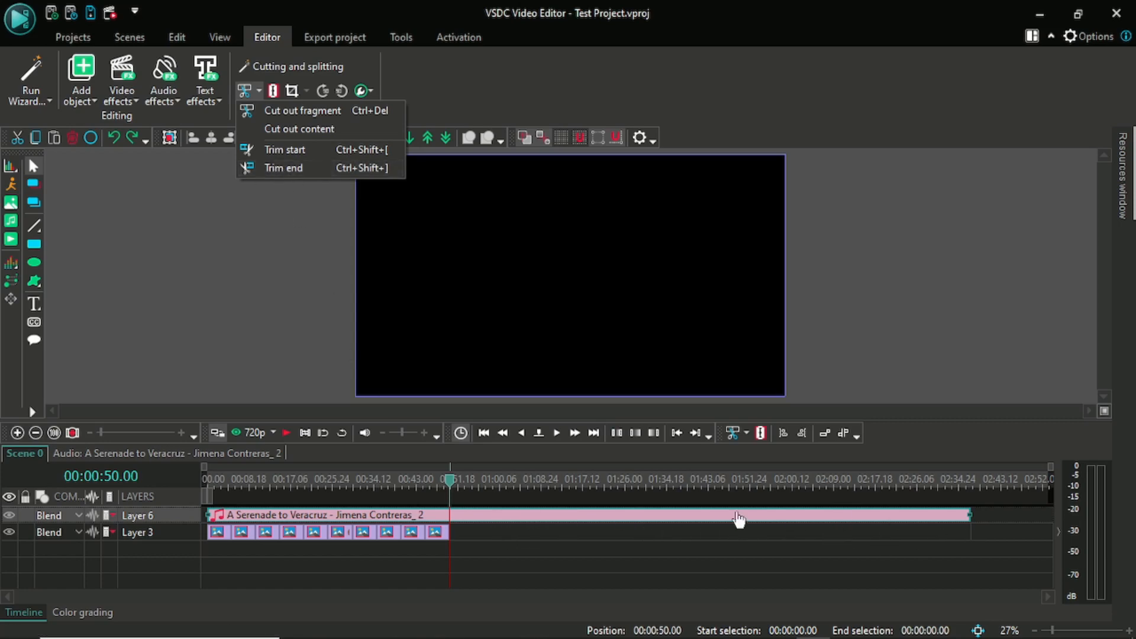
pyautogui.click(286, 168)
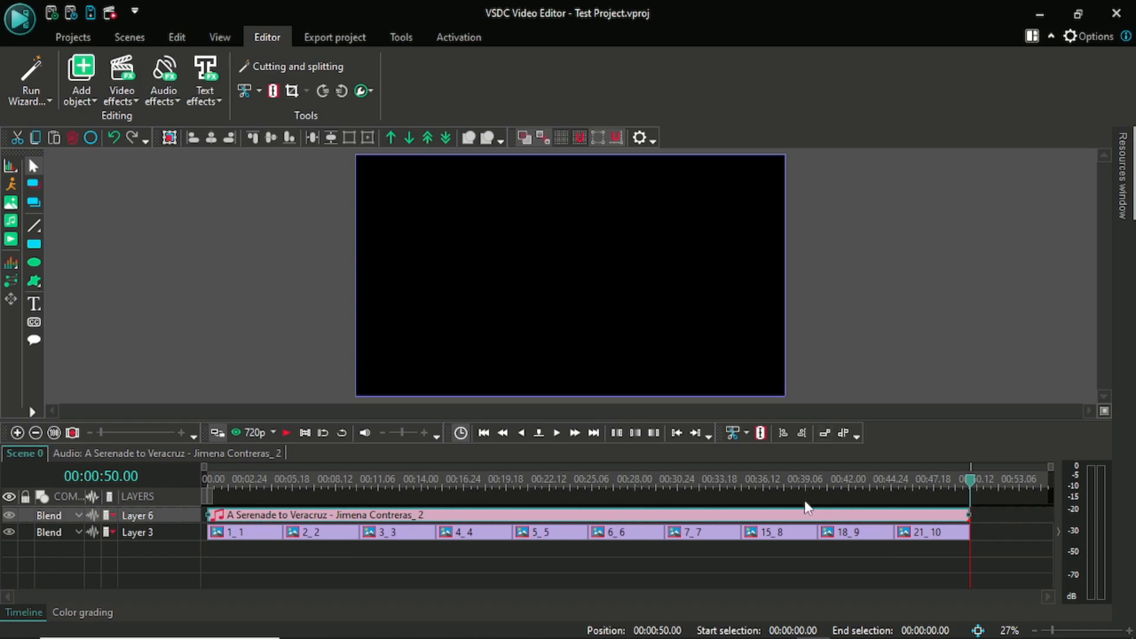
pyautogui.scroll(-3, 807, 508)
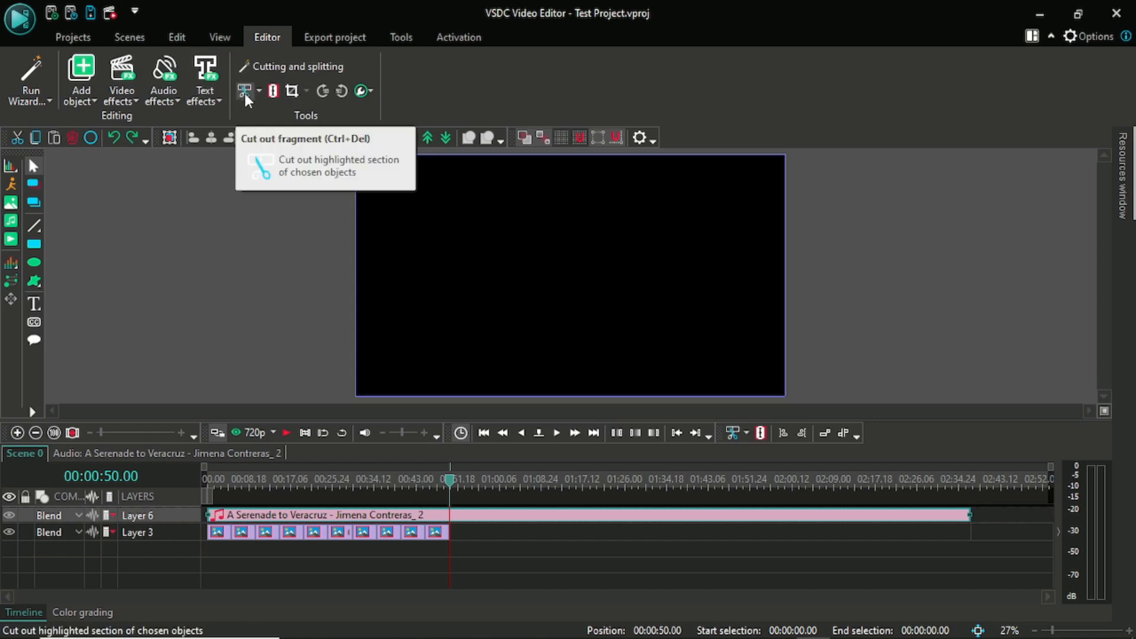
# - Trim the start of the A Serenade to Veracruz audio clip up to the playhead at 00:00:50.00
pyautogui.click(259, 92)
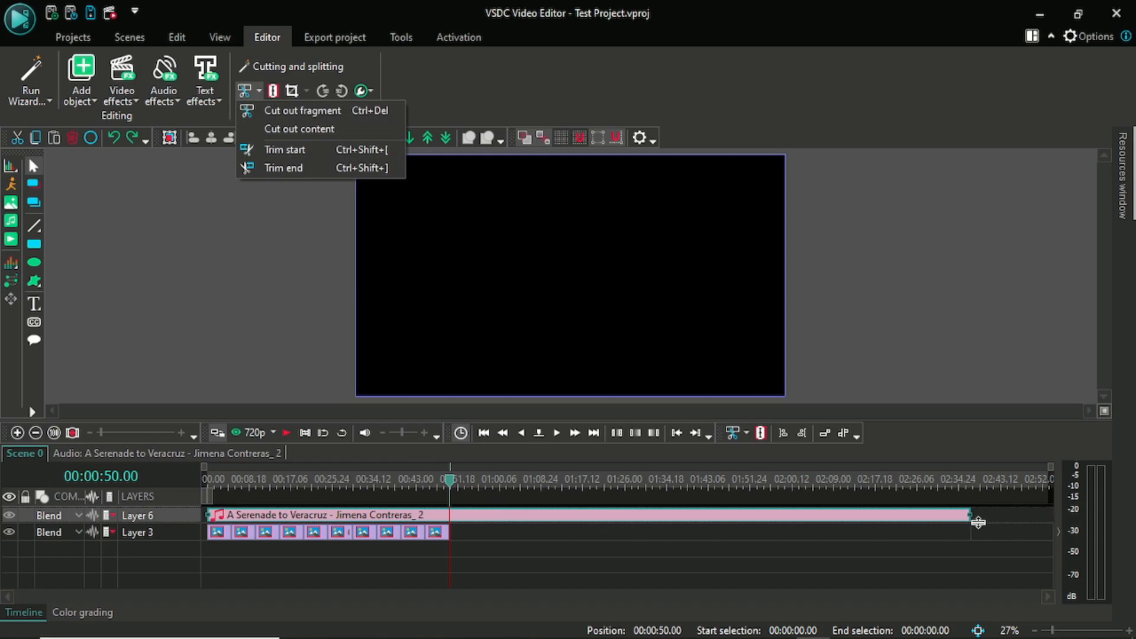
pyautogui.moveTo(910, 520)
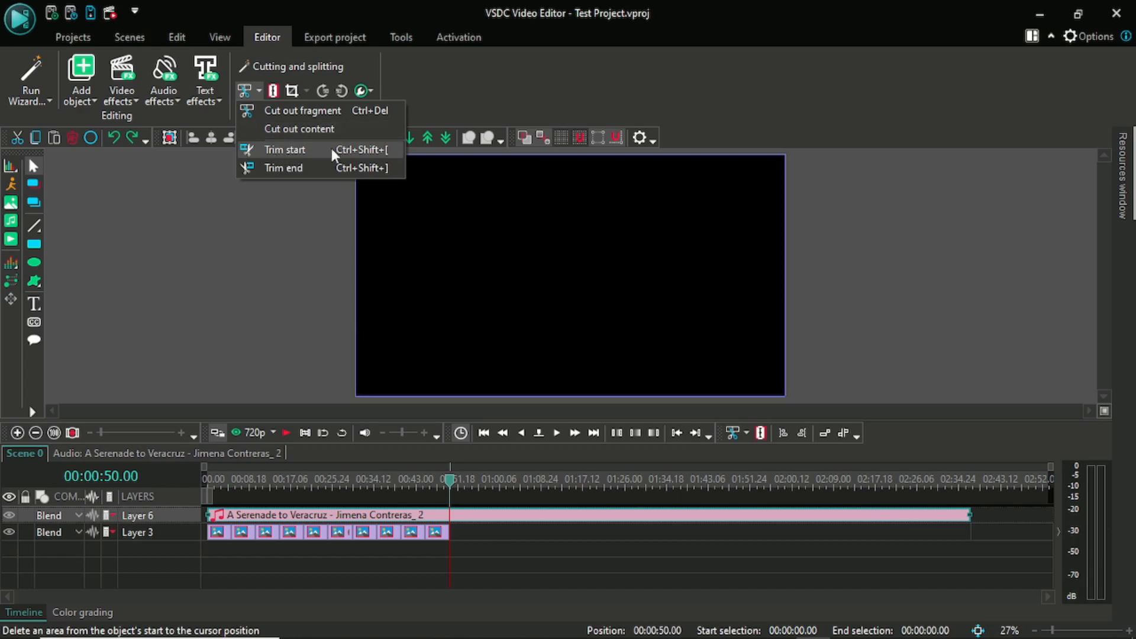
pyautogui.moveTo(296, 520)
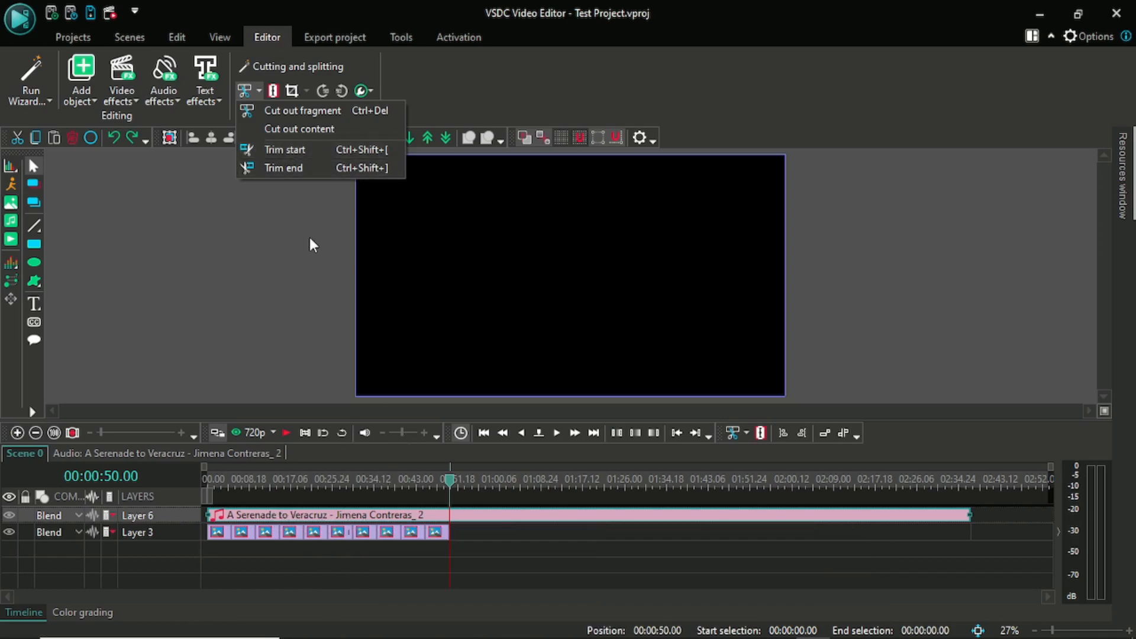
pyautogui.click(276, 149)
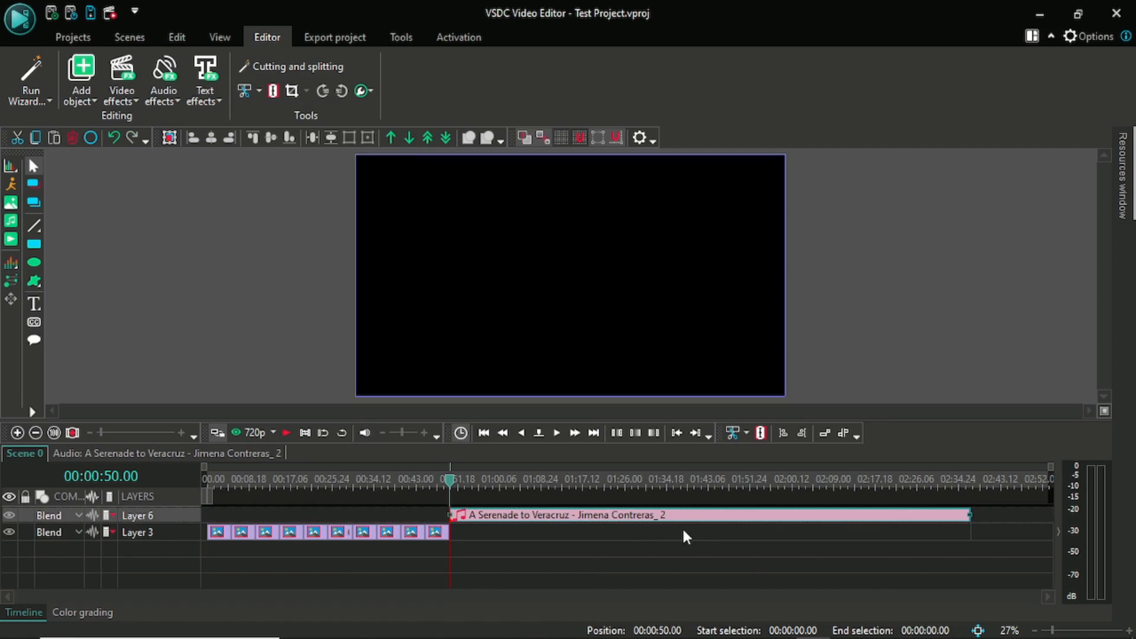
# - Undo the start trim and trim the end of the A Serenade to Veracruz audio clip at 00:00:50.00
pyautogui.hotkey('ctrl', 'z')
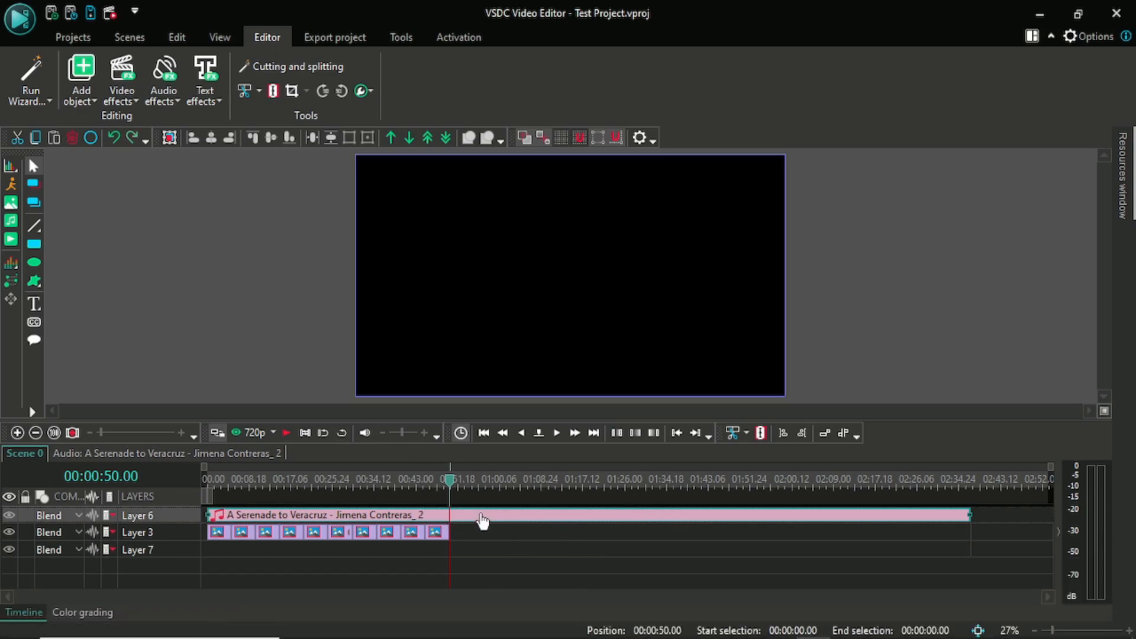
pyautogui.click(258, 90)
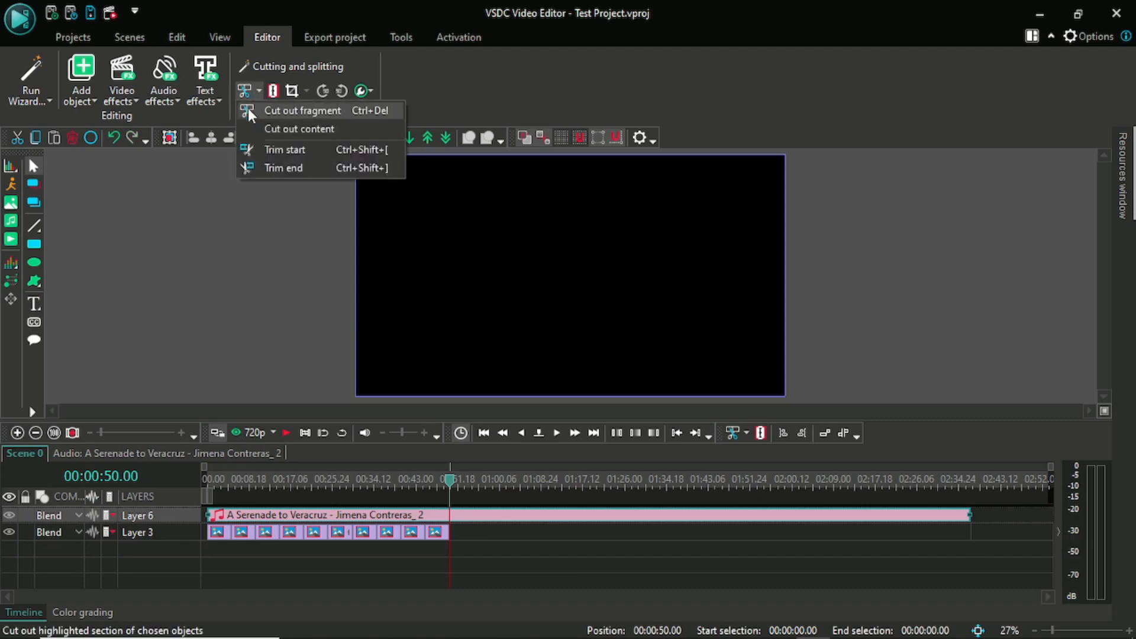
pyautogui.click(281, 168)
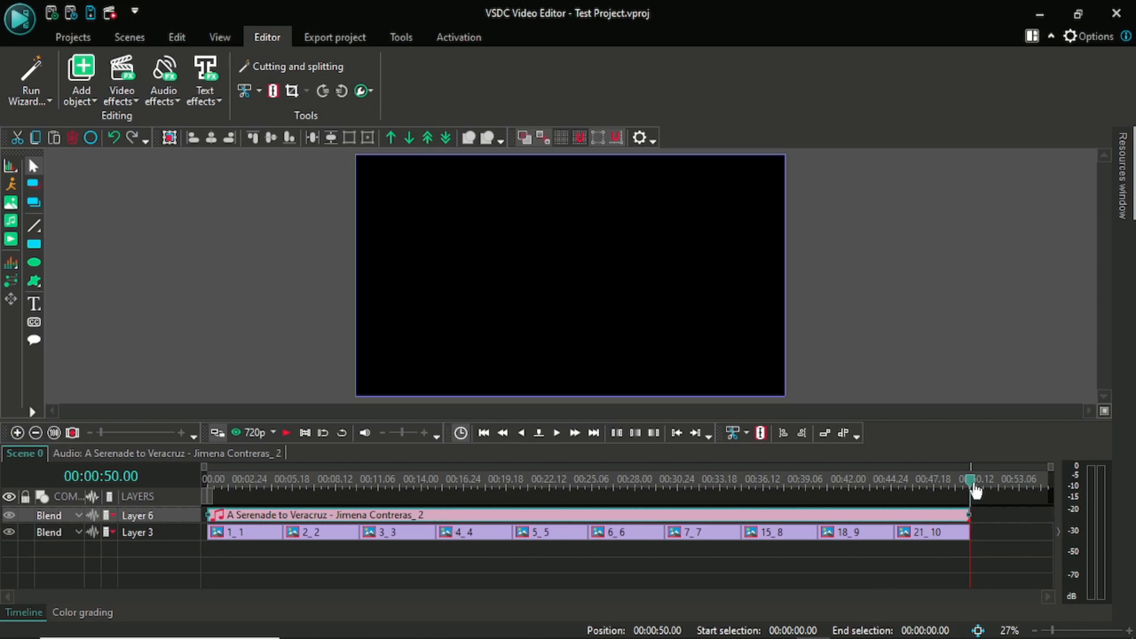
# - Preview the end of the slideshow twice, starting from about 00:00:47
pyautogui.moveTo(971, 481); pyautogui.dragTo(934, 489)
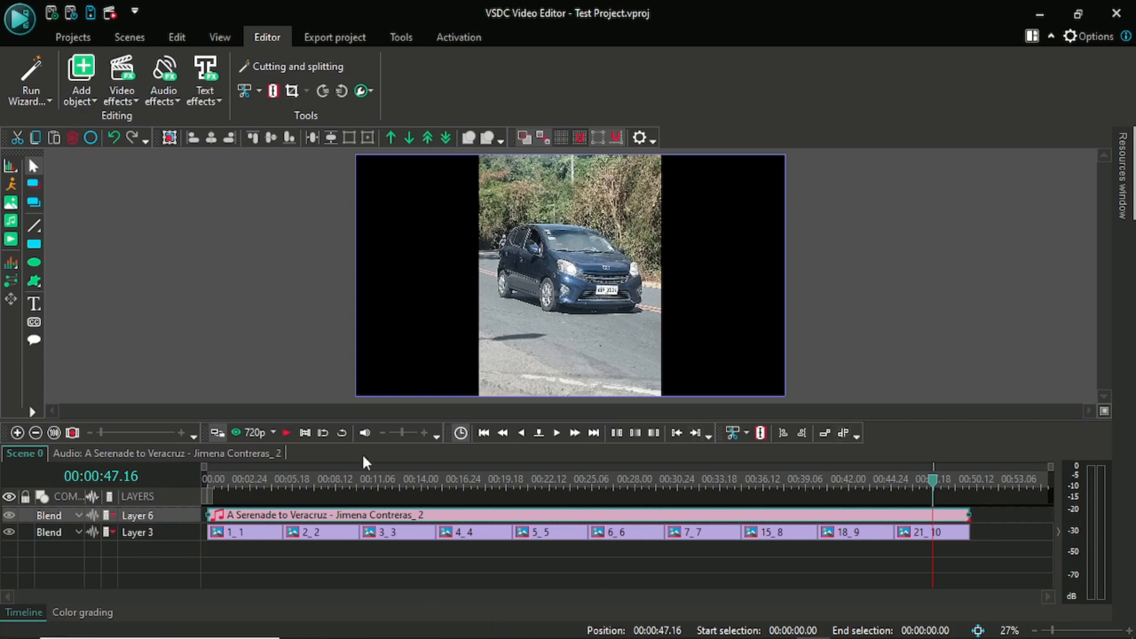
pyautogui.click(287, 433)
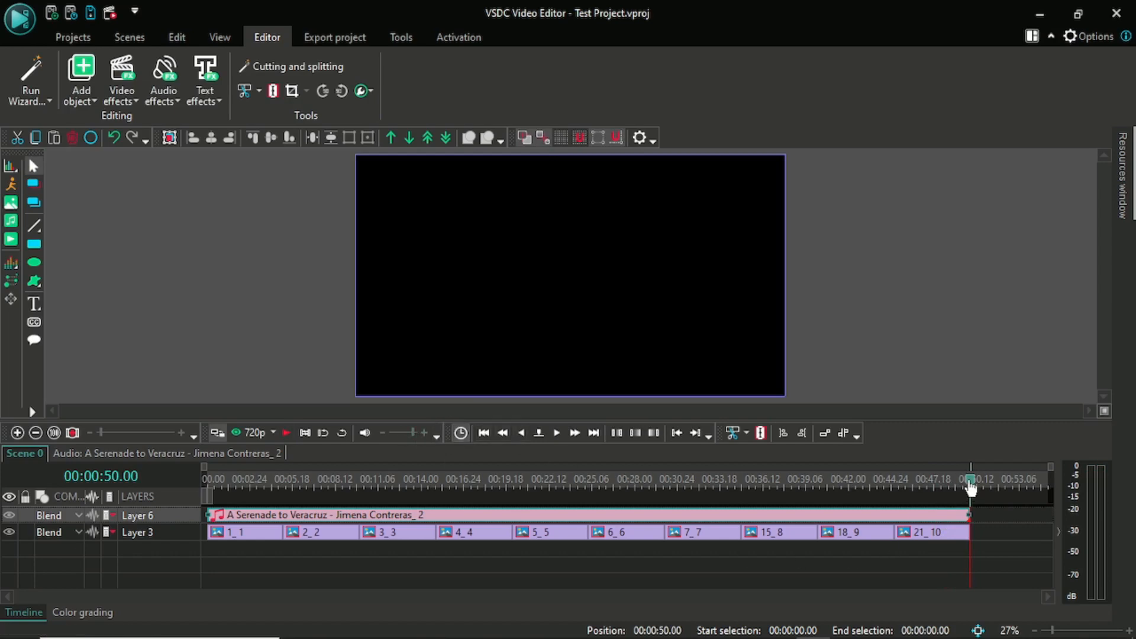
pyautogui.moveTo(971, 487); pyautogui.dragTo(938, 487)
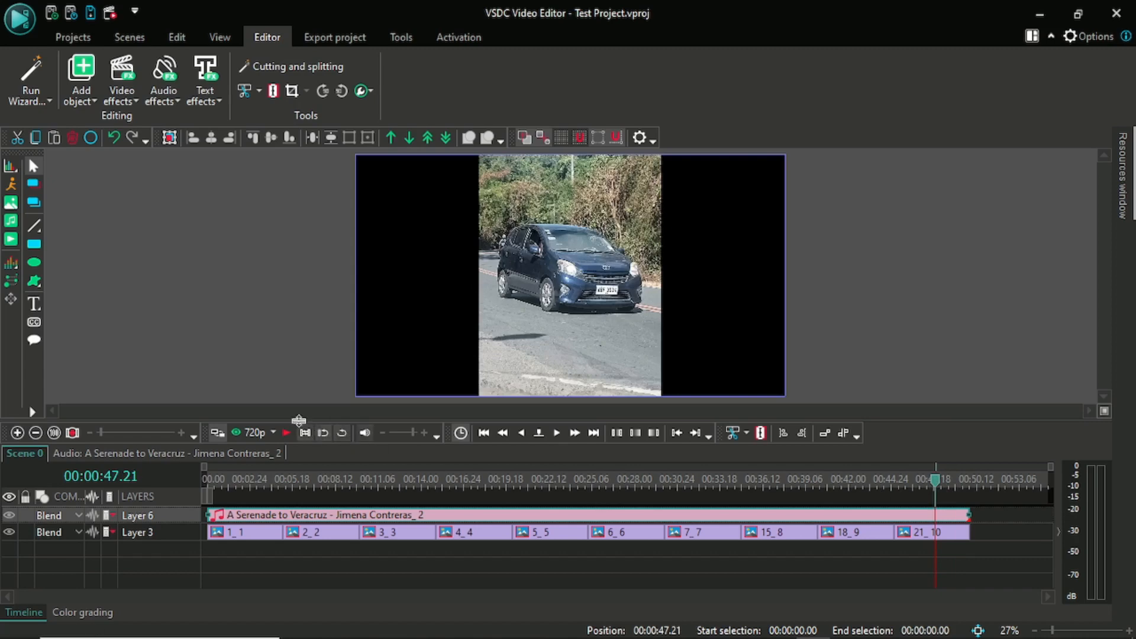
pyautogui.click(283, 432)
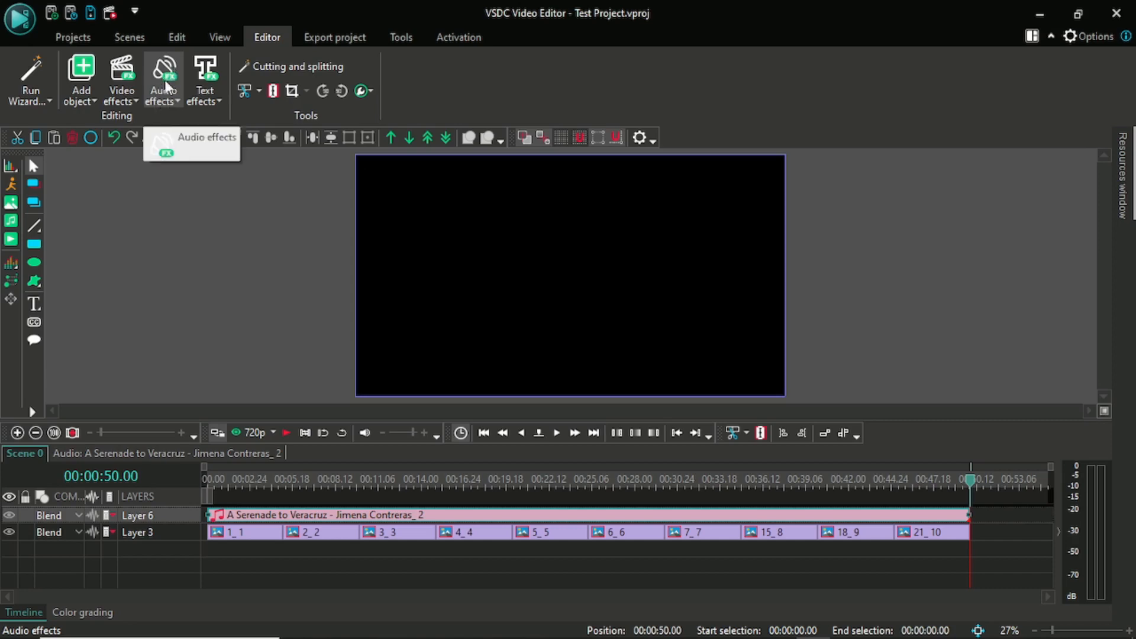
# - Add a Fade Out effect to the audio clip, positioned to the end of the scene on a new layer, and return to Scene 0
pyautogui.click(180, 101)
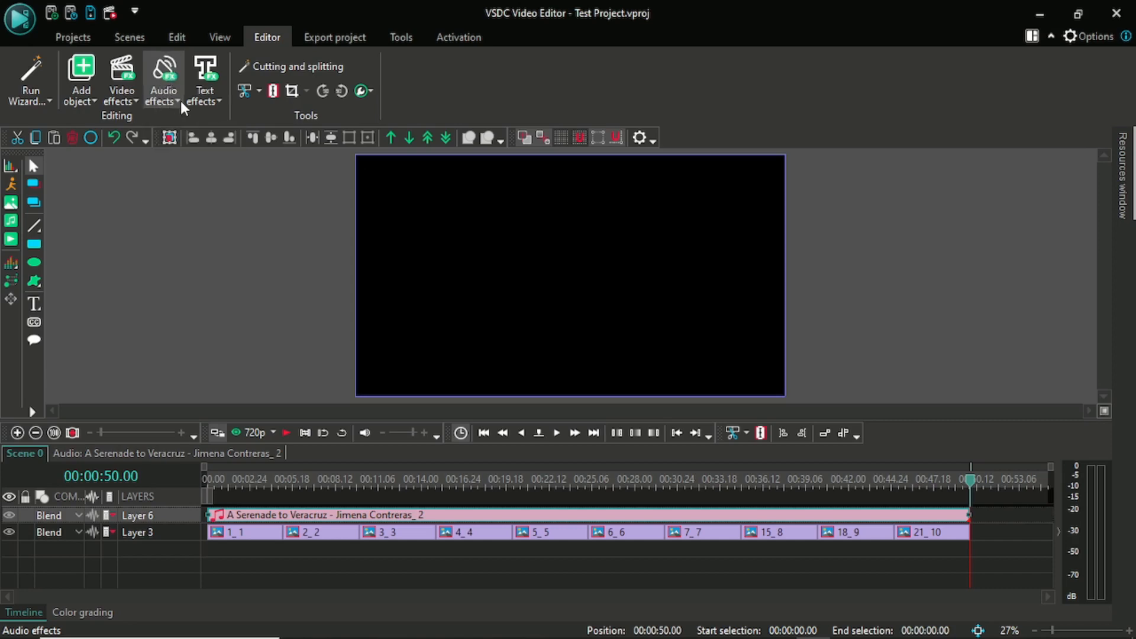
pyautogui.moveTo(178, 120)
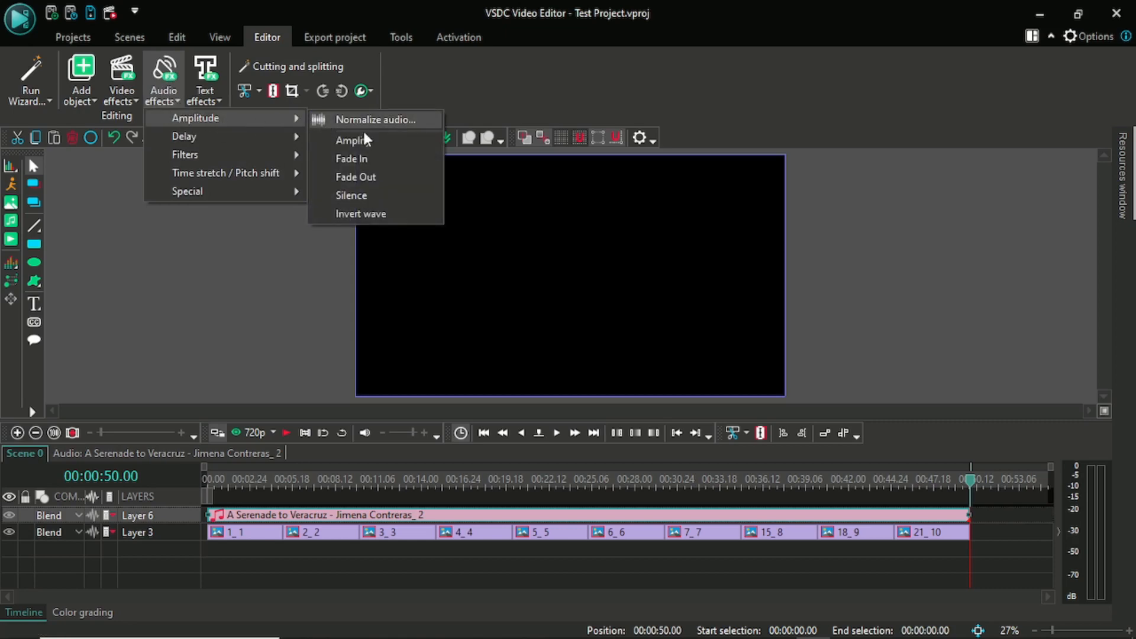
pyautogui.click(360, 181)
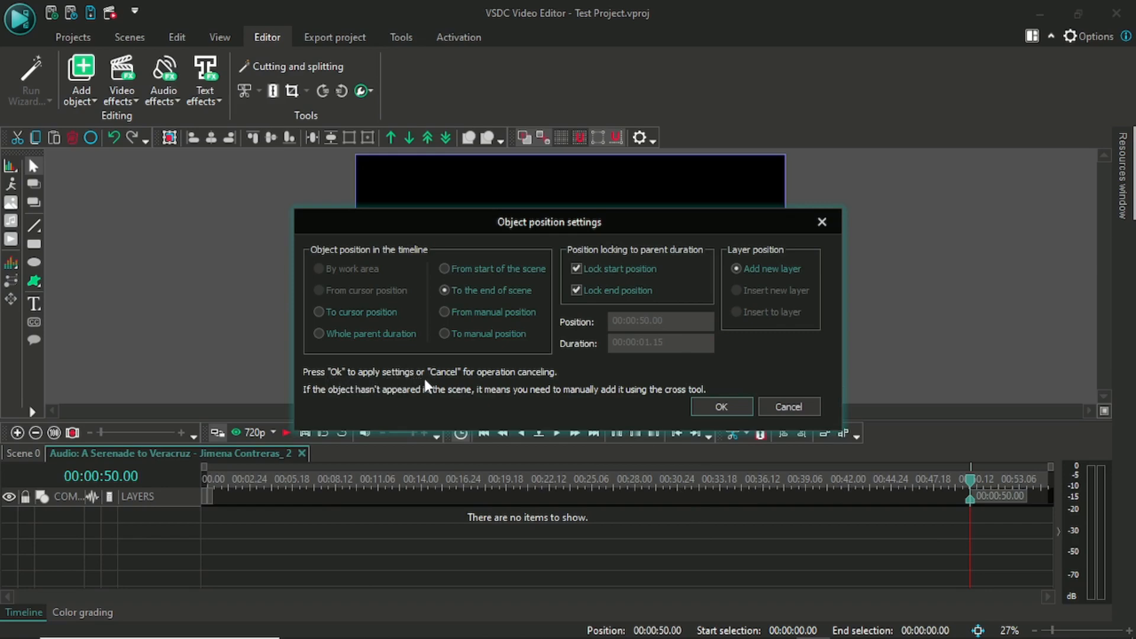
pyautogui.click(727, 407)
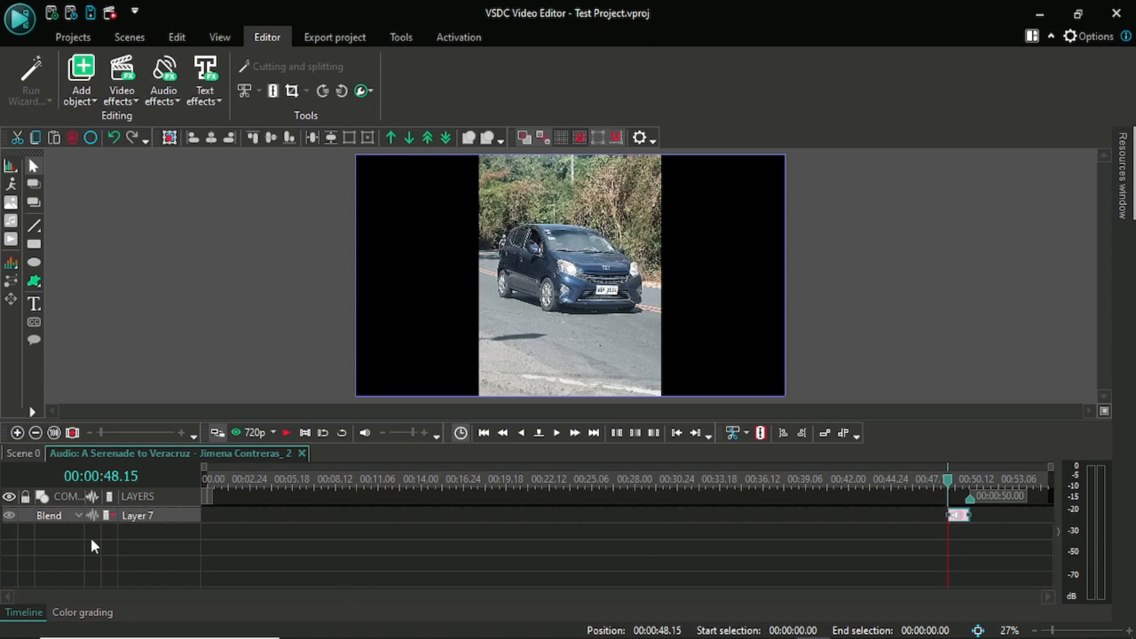
pyautogui.click(22, 458)
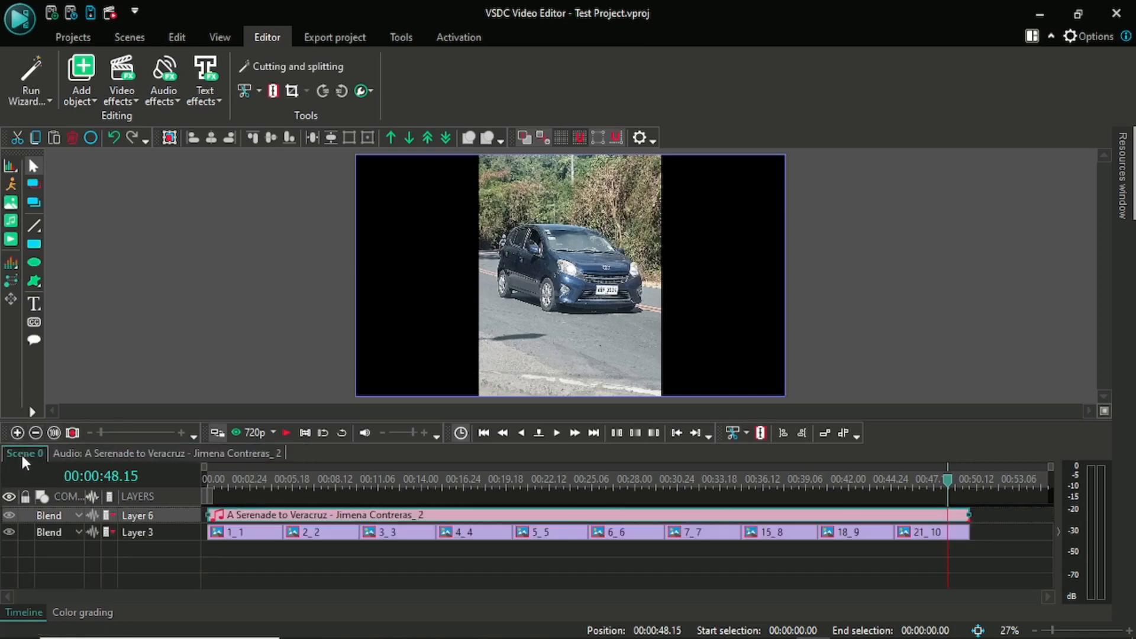
pyautogui.click(126, 456)
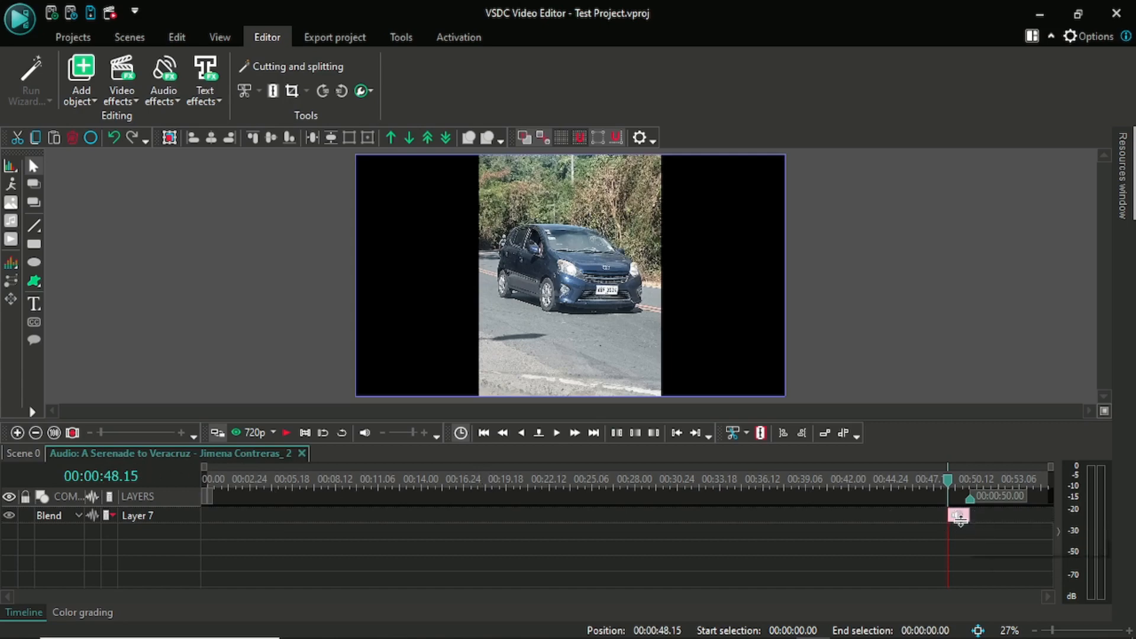
pyautogui.click(18, 456)
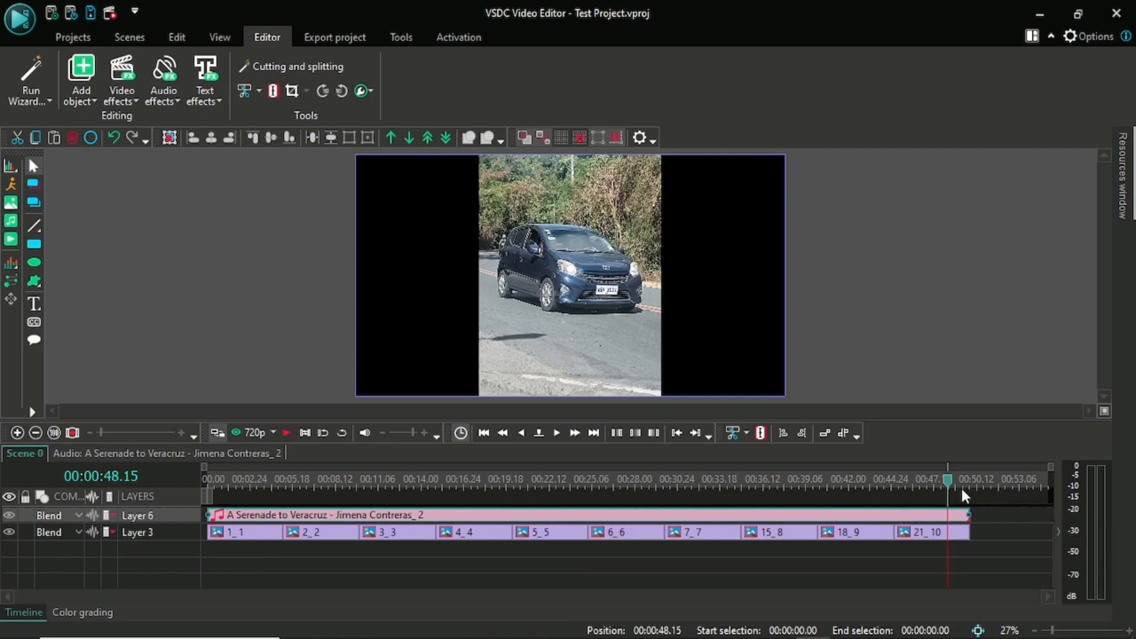
# - Preview the whole slideshow with its background music from 00:00:00.00
pyautogui.moveTo(950, 491); pyautogui.dragTo(185, 473)
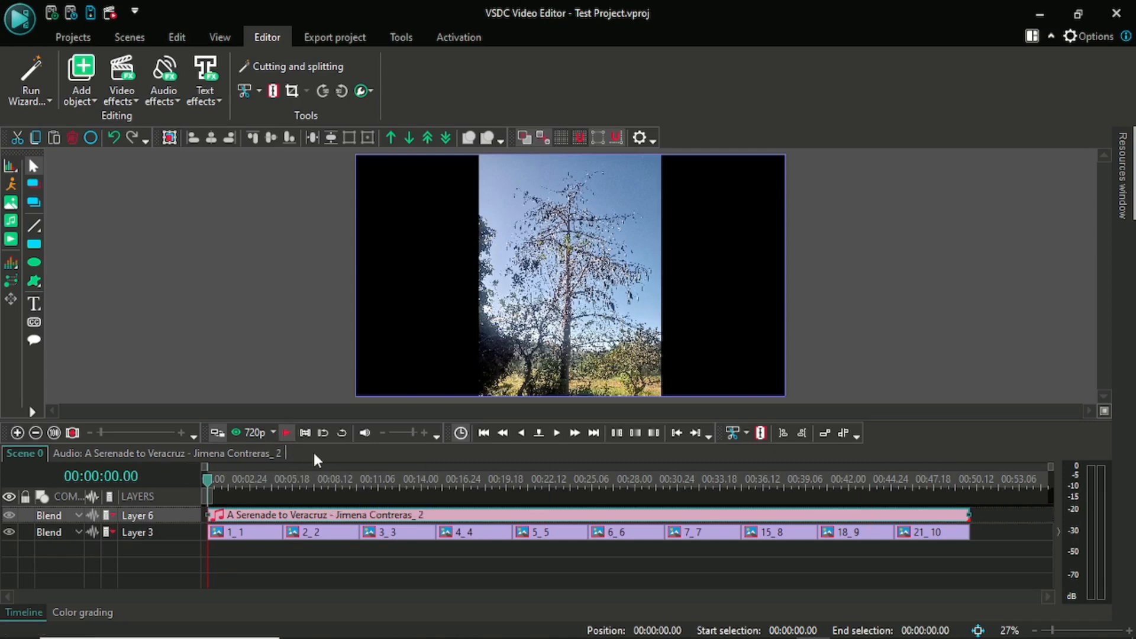
pyautogui.moveTo(207, 480); pyautogui.dragTo(160, 486)
pyautogui.click(287, 433)
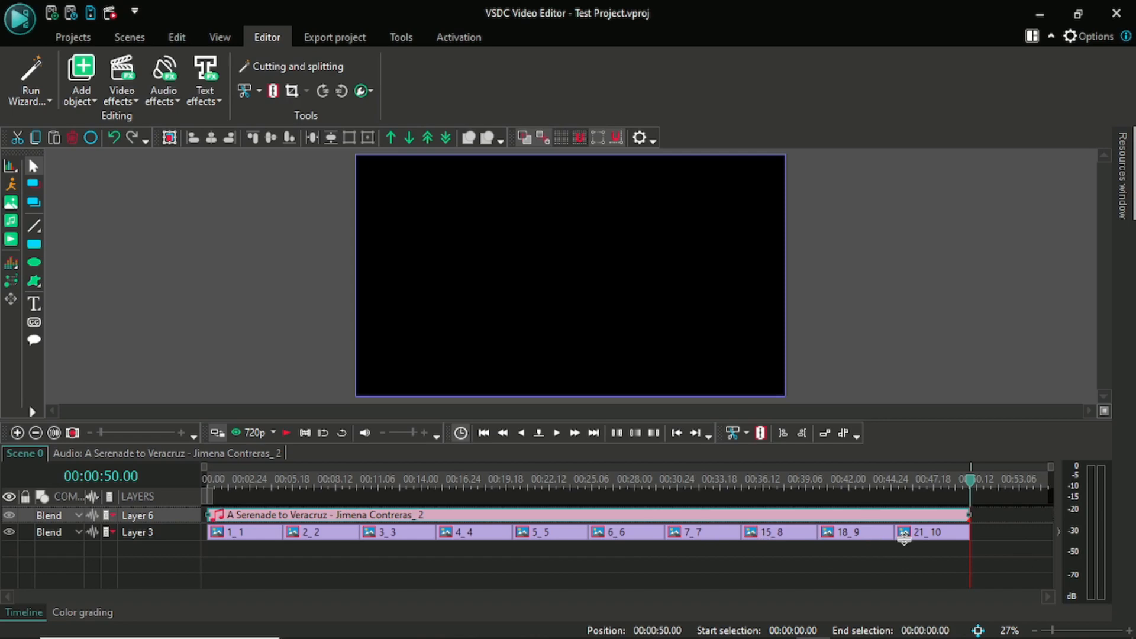
pyautogui.moveTo(904, 537)
pyautogui.moveTo(794, 523)
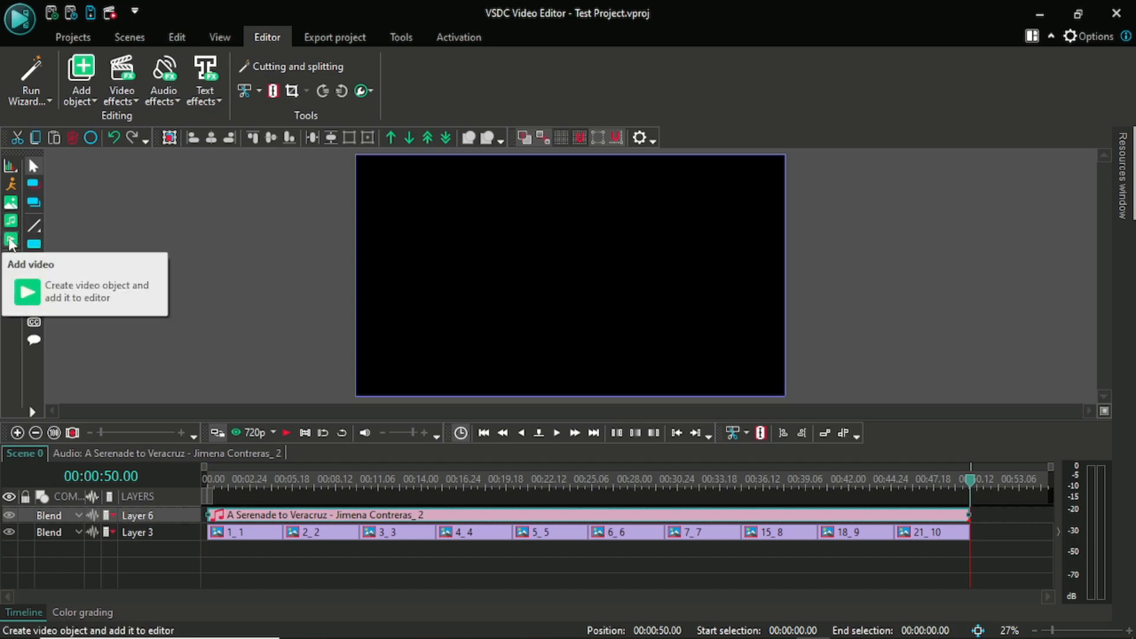
# - Add the video Planting on my little farm from the Videos folder at the cursor position 00:00:50.00, inserted to the current layer
pyautogui.click(11, 242)
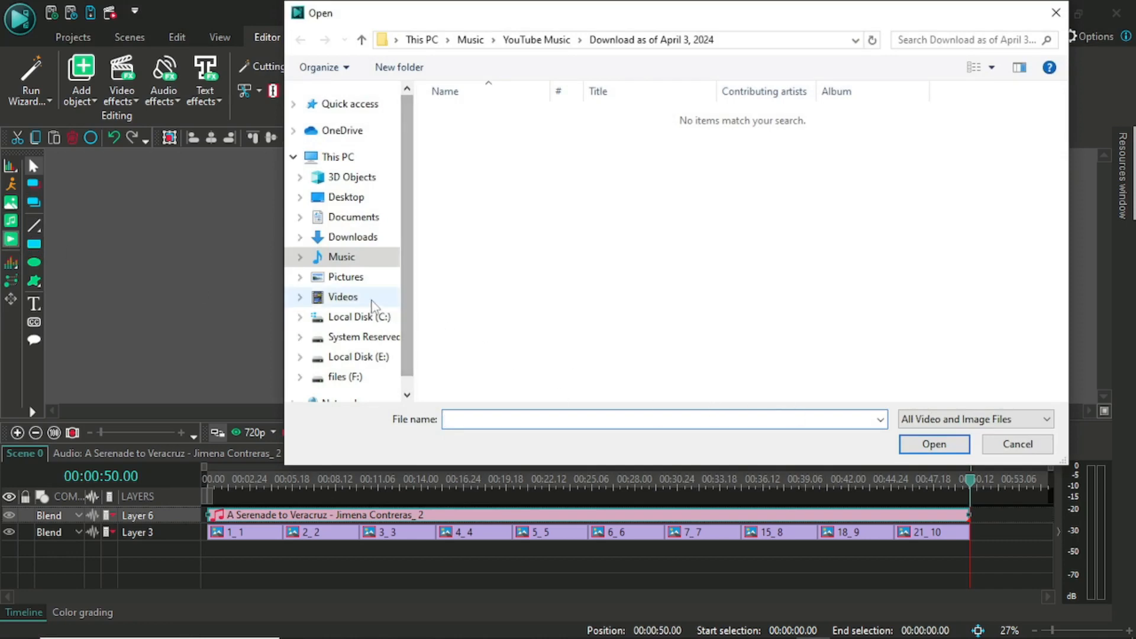
pyautogui.click(339, 301)
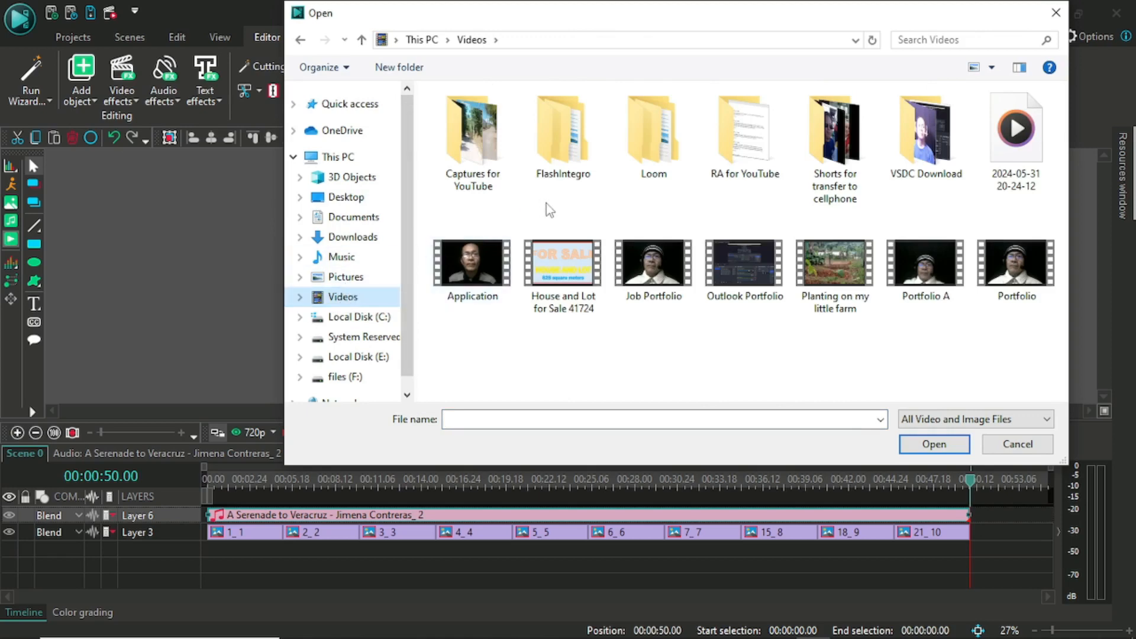
pyautogui.click(836, 260)
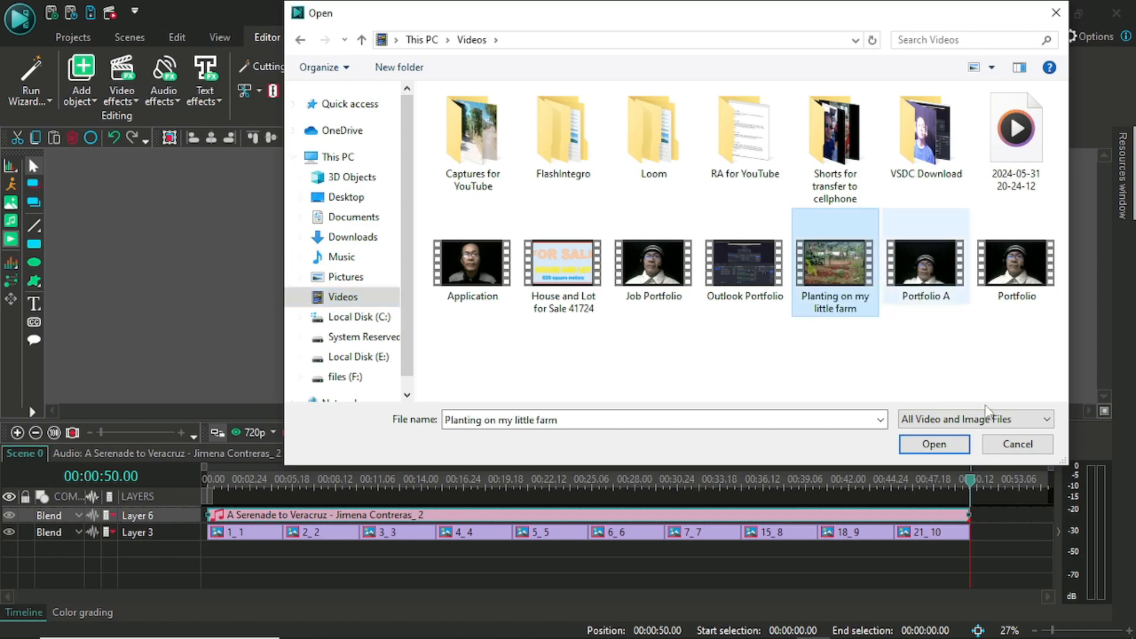
pyautogui.click(934, 445)
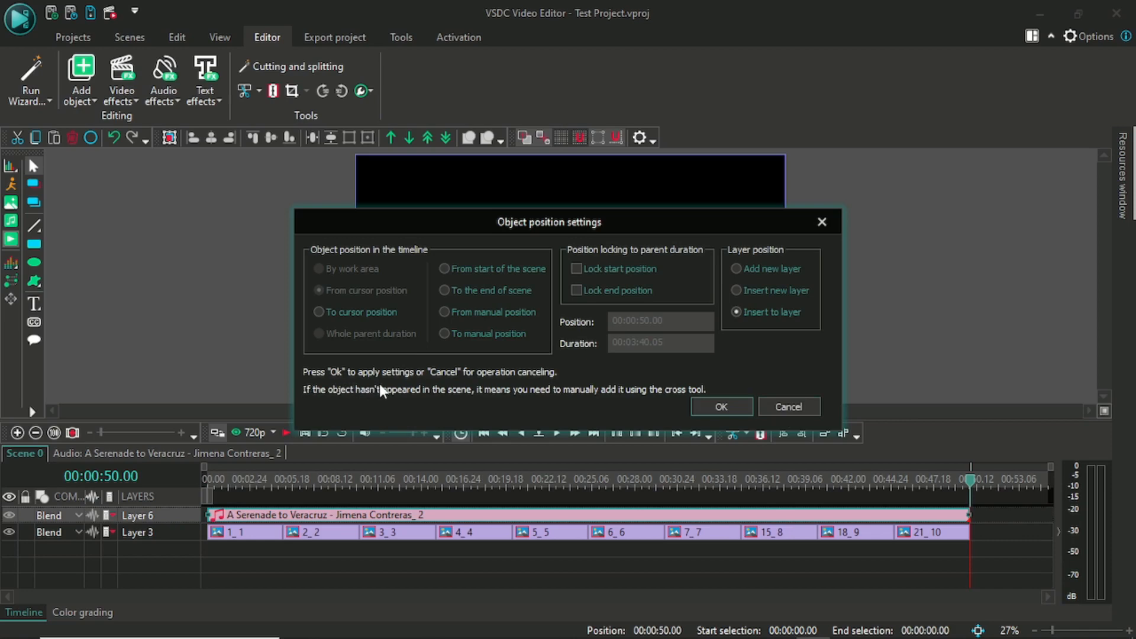
pyautogui.click(720, 407)
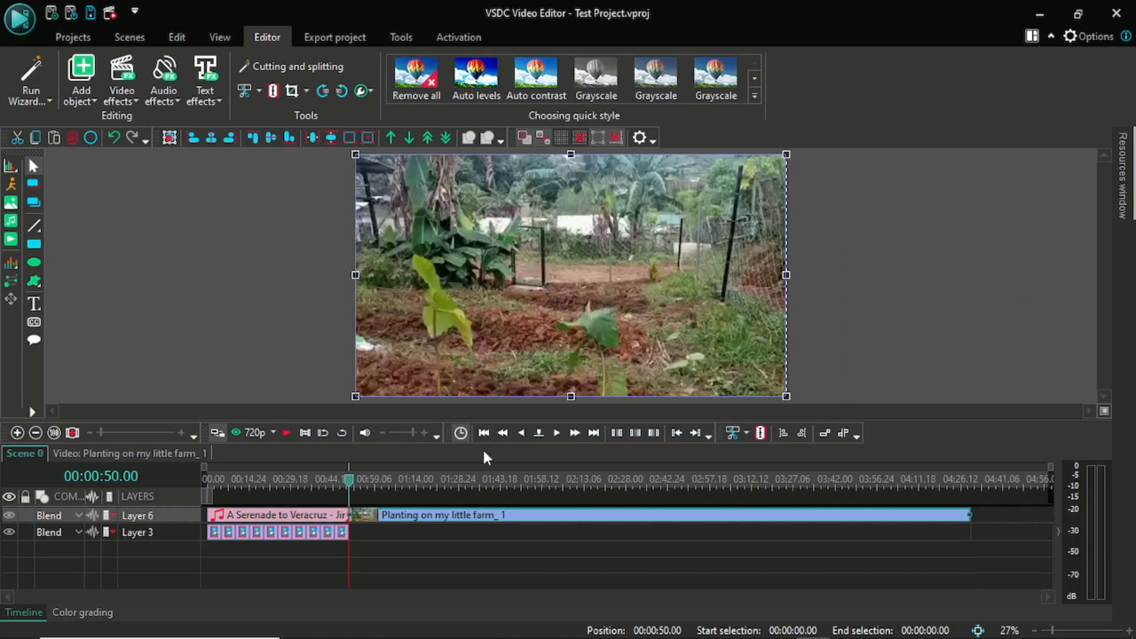
# - Move the Planting on my little farm clip to a new layer below the images, starting at 00:00:00.00
pyautogui.moveTo(368, 524); pyautogui.dragTo(544, 523)
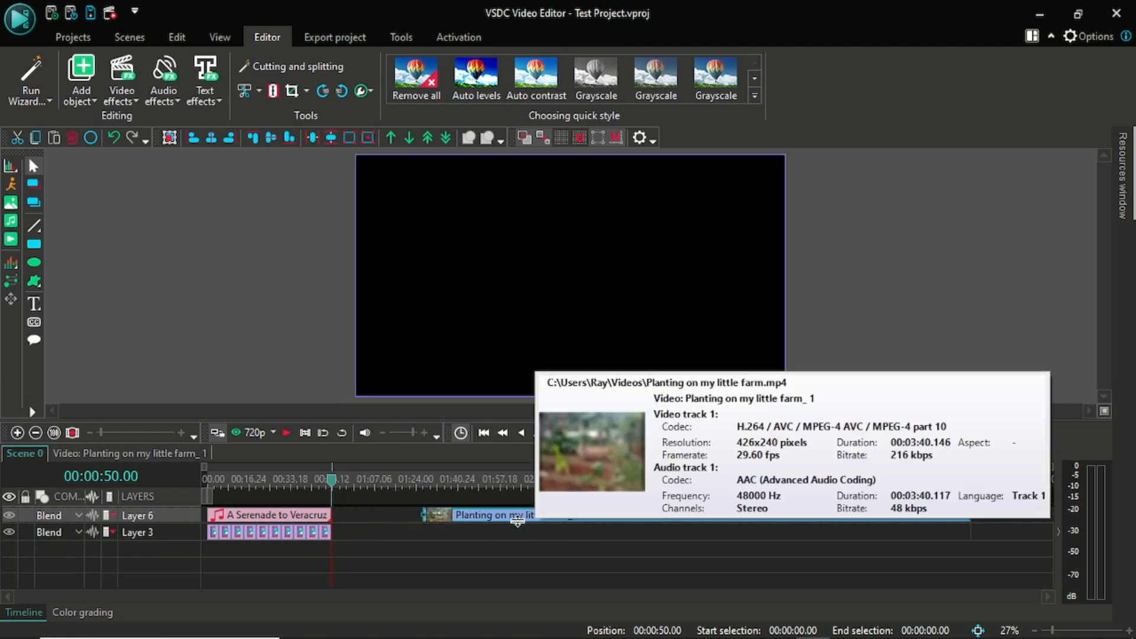
pyautogui.moveTo(474, 526); pyautogui.dragTo(230, 552)
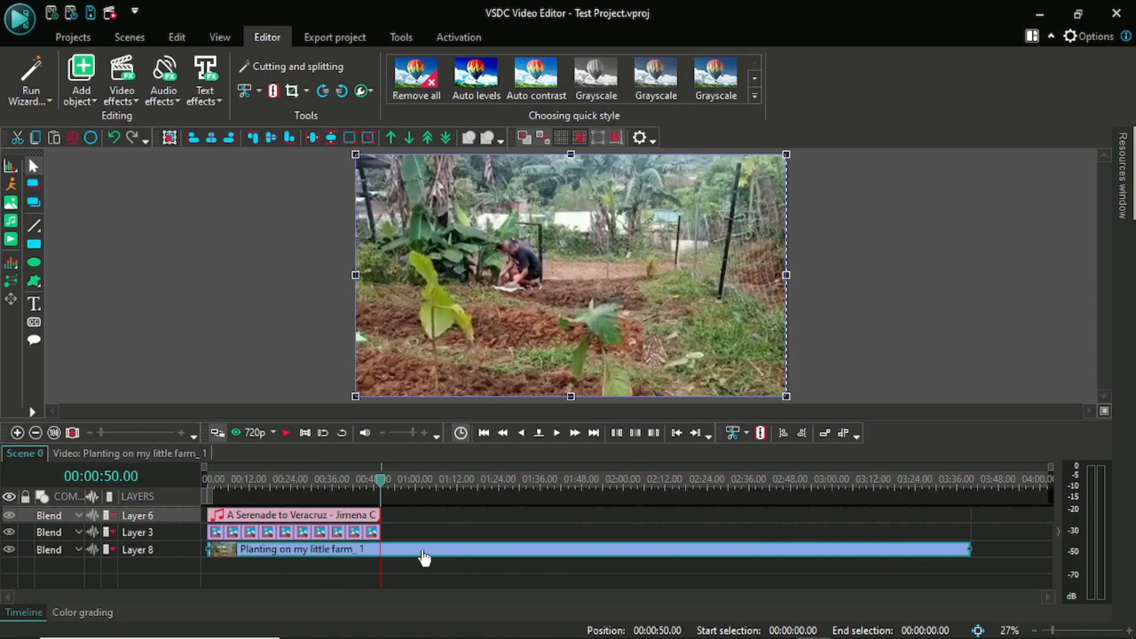
pyautogui.moveTo(467, 551); pyautogui.dragTo(379, 560)
# - Preview the images overlapping the video from 00:00:00.00 and pause after several seconds
pyautogui.moveTo(305, 537)
pyautogui.moveTo(386, 491); pyautogui.dragTo(223, 489)
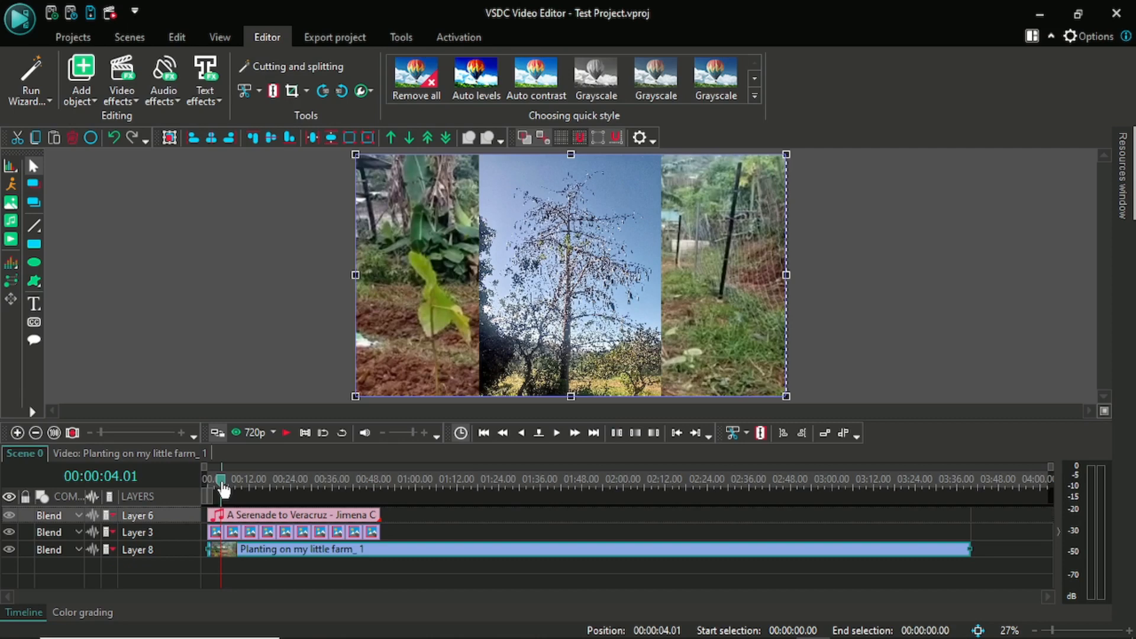
pyautogui.moveTo(223, 490); pyautogui.dragTo(220, 490)
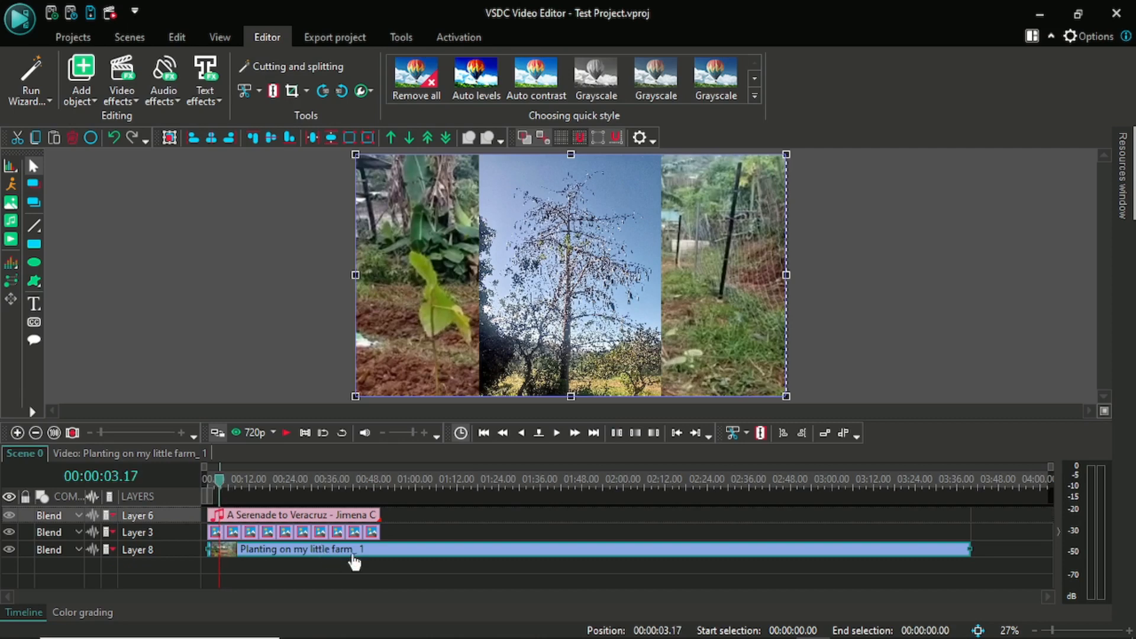
pyautogui.moveTo(353, 560)
pyautogui.moveTo(217, 489); pyautogui.dragTo(207, 490)
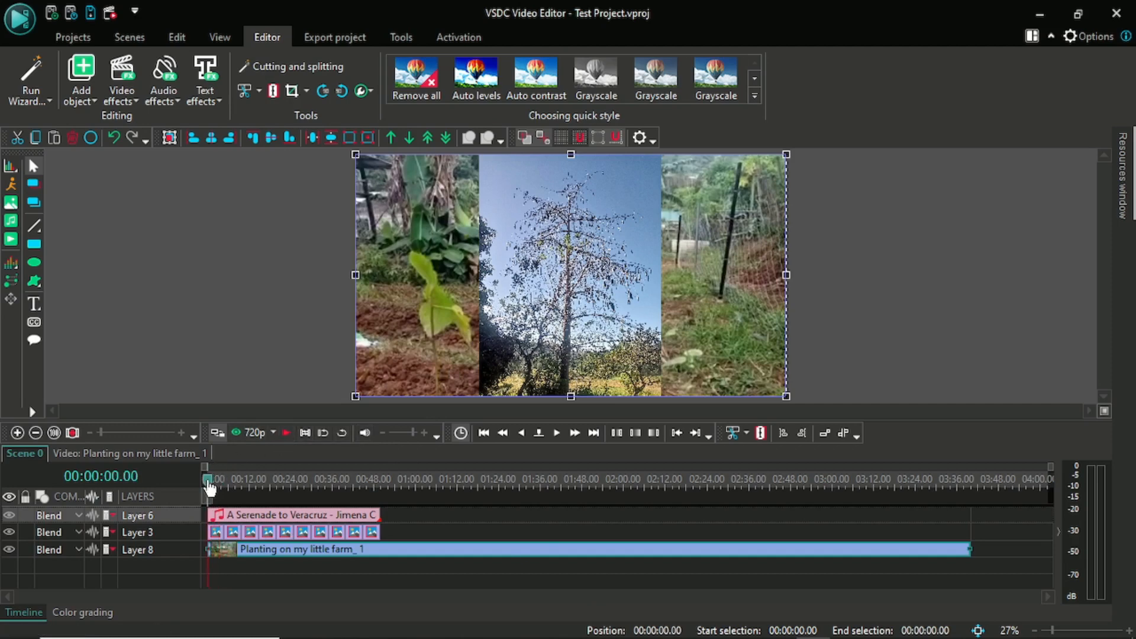
pyautogui.click(287, 432)
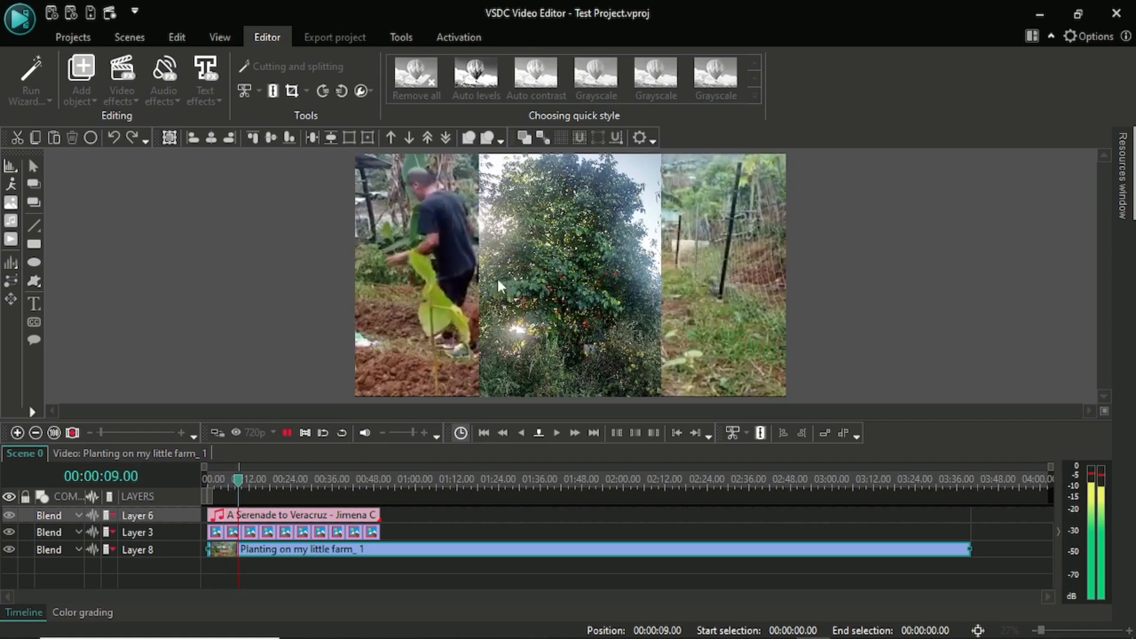
pyautogui.click(289, 432)
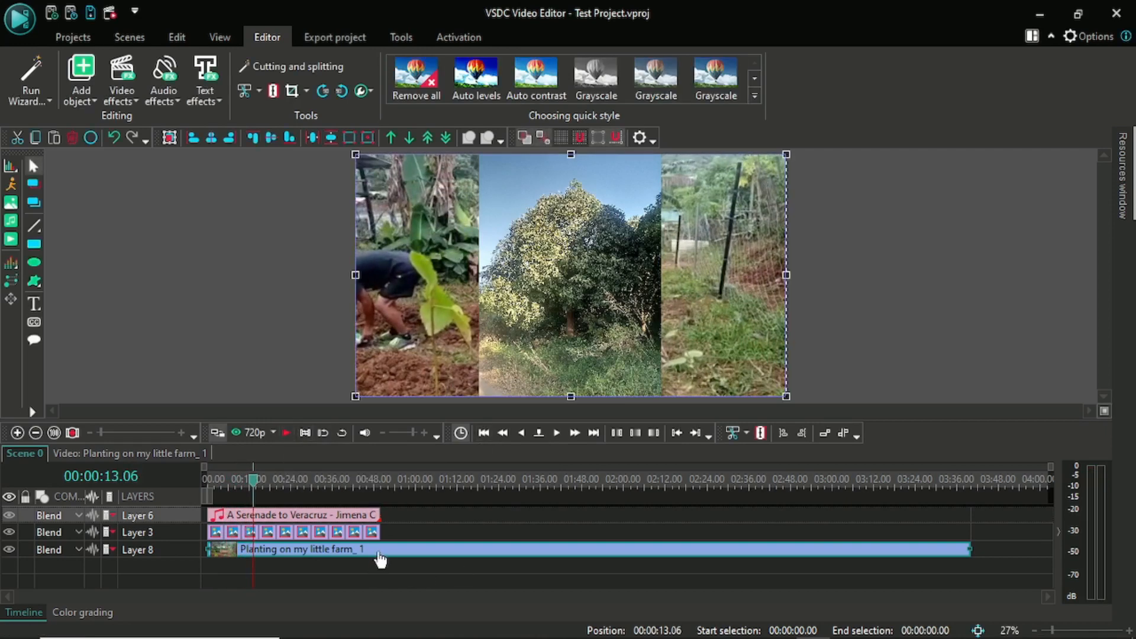
# - Move the Planting on my little farm clip onto Layer 3, directly after the last image
pyautogui.moveTo(380, 556); pyautogui.dragTo(513, 540)
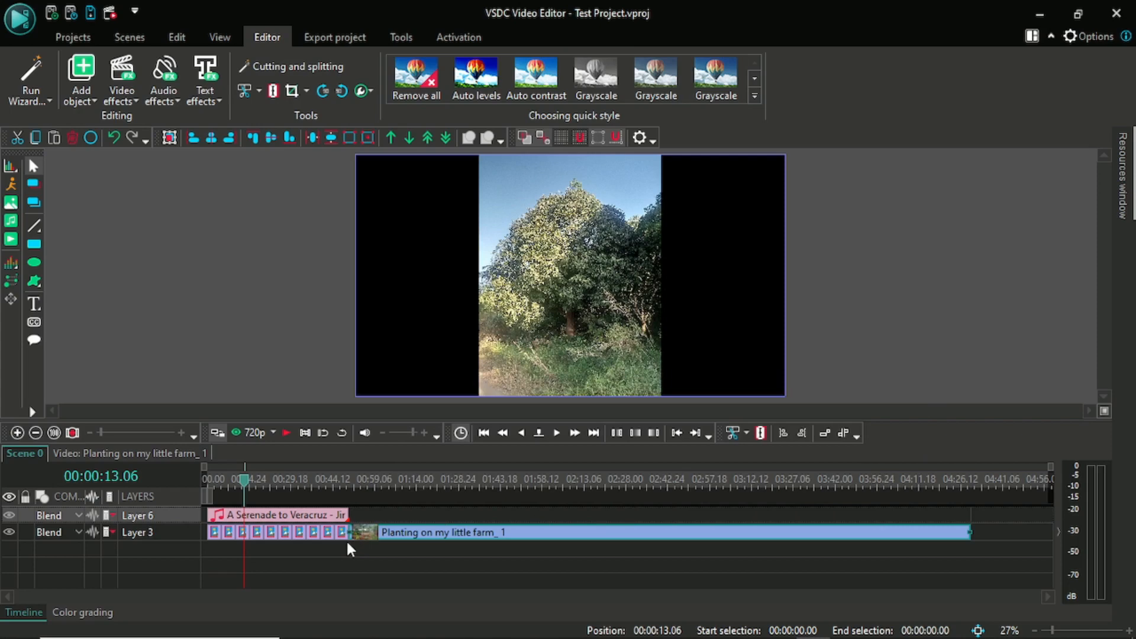
pyautogui.moveTo(361, 546)
pyautogui.moveTo(326, 536)
# - Preview the transition from the last images into the video, starting at 00:00:44.11
pyautogui.moveTo(242, 485); pyautogui.dragTo(335, 484)
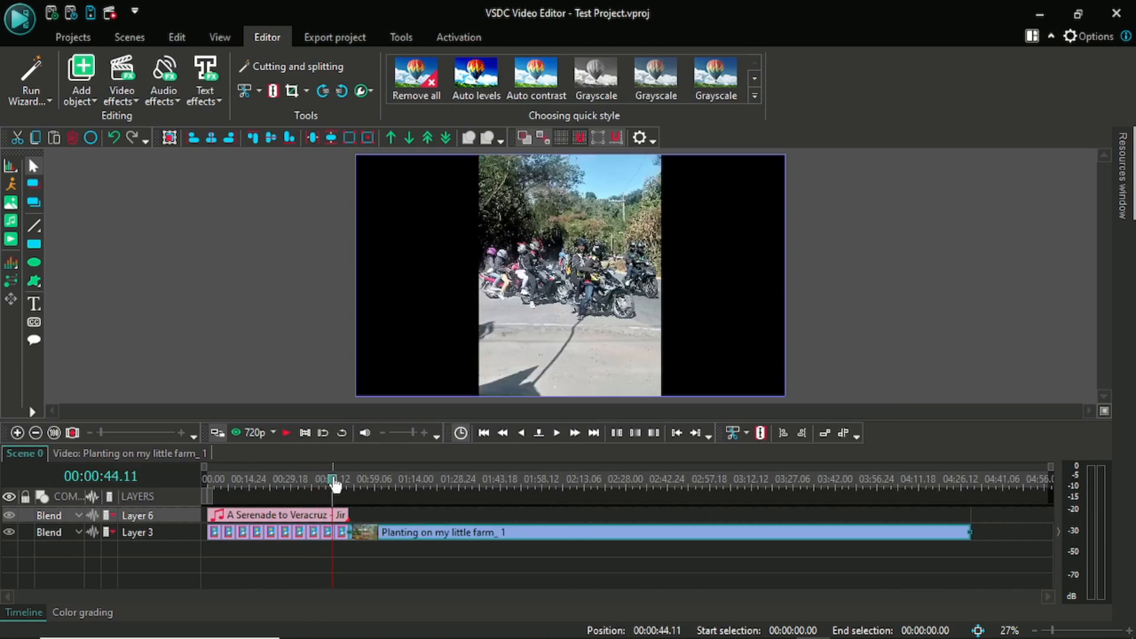
pyautogui.click(287, 433)
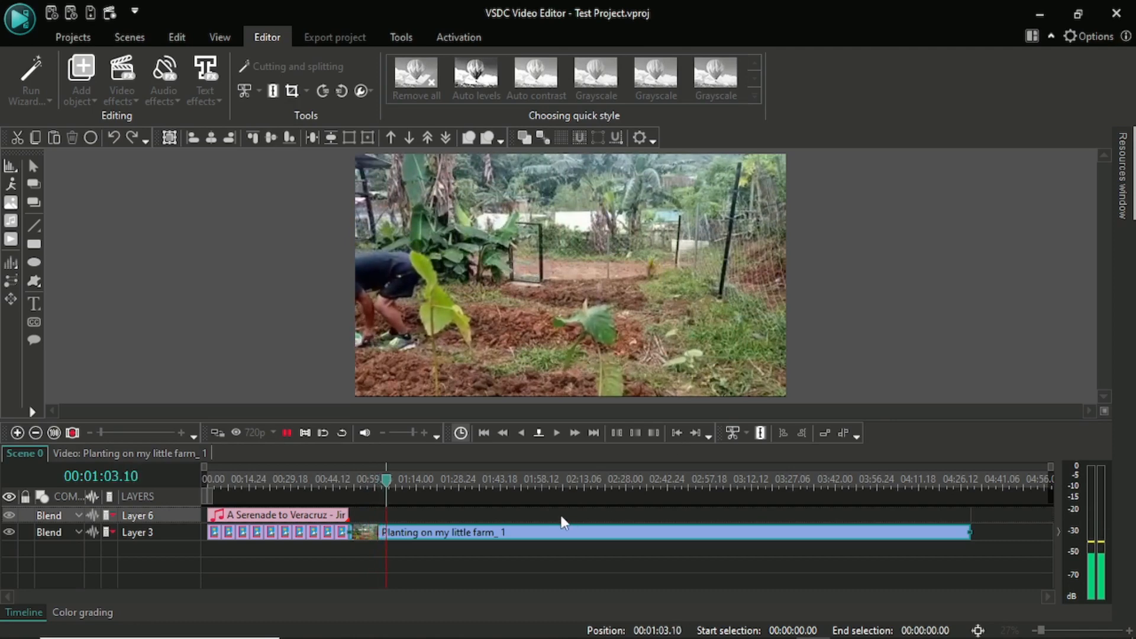
pyautogui.moveTo(542, 533)
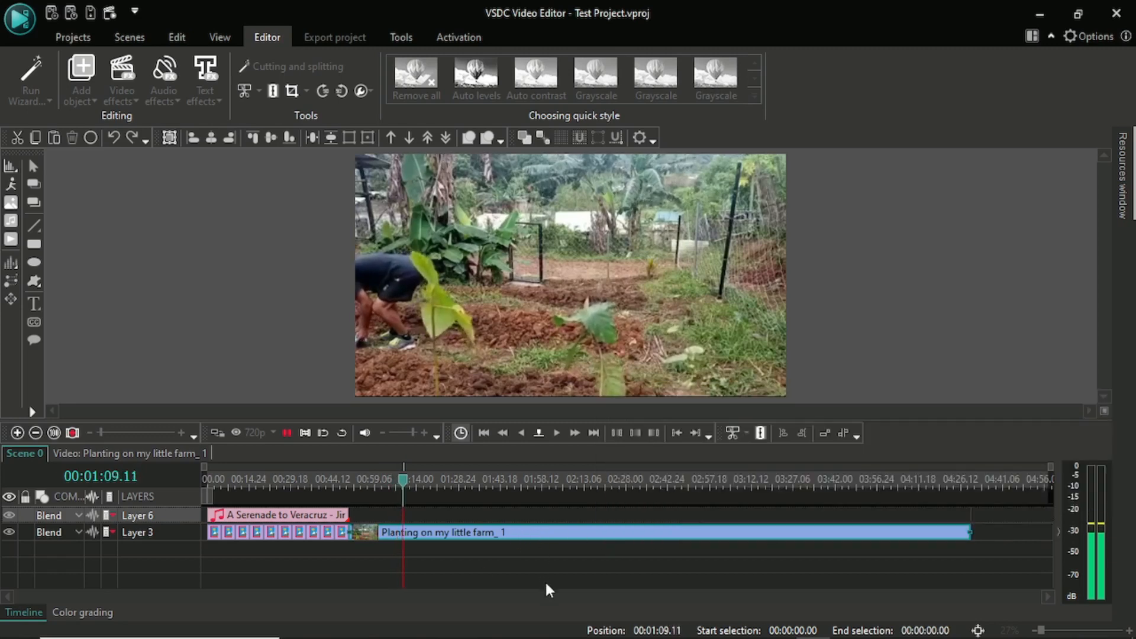
pyautogui.click(287, 432)
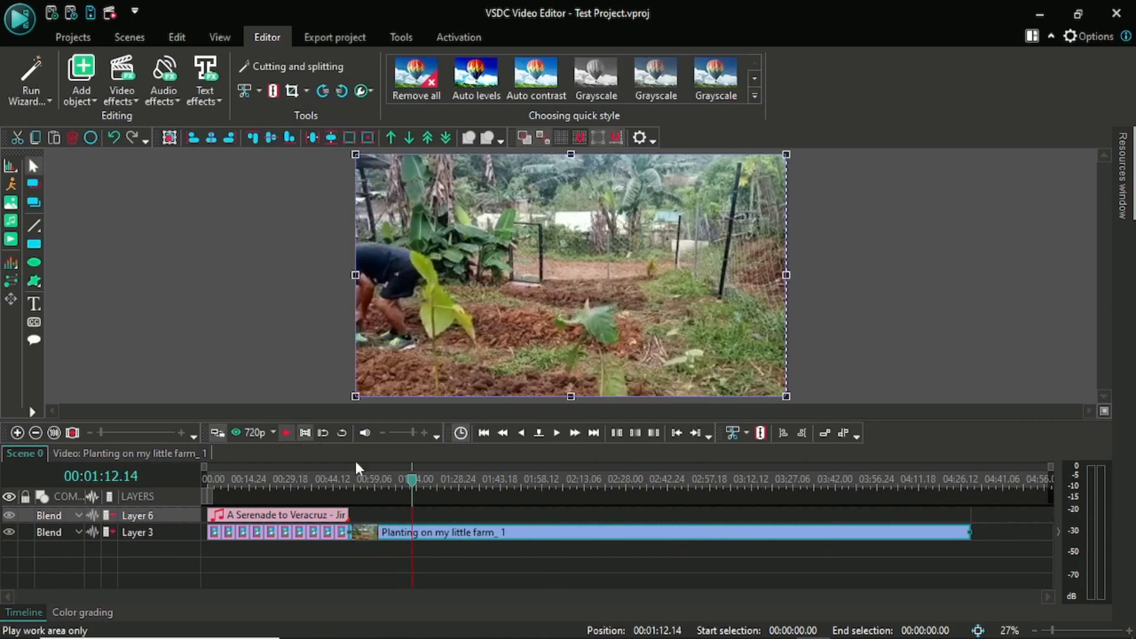
# - Insert the Bailando con el Viento - Luna Cantina music from cursor position 00:00:50.00 on Layer 6, directly after the first track
pyautogui.click(323, 519)
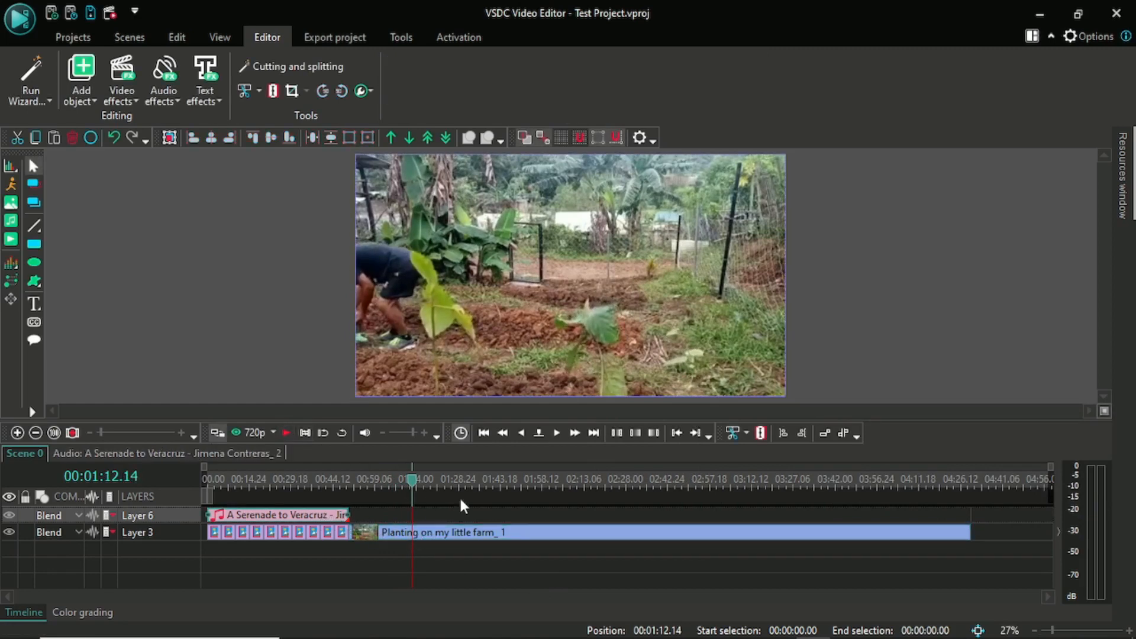
pyautogui.click(484, 434)
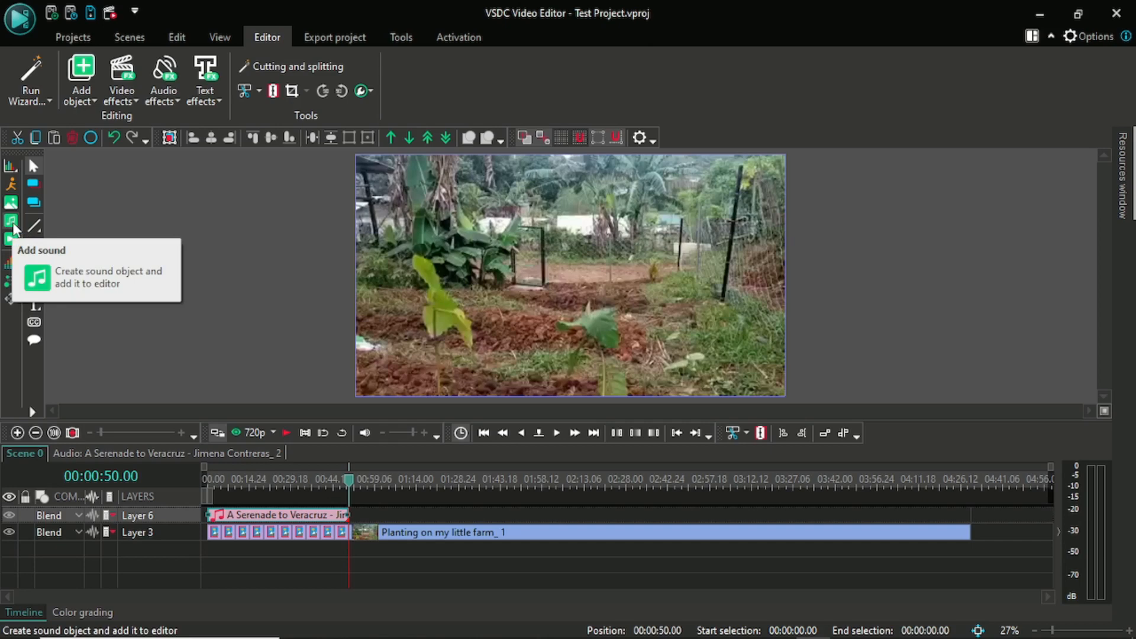
pyautogui.click(13, 227)
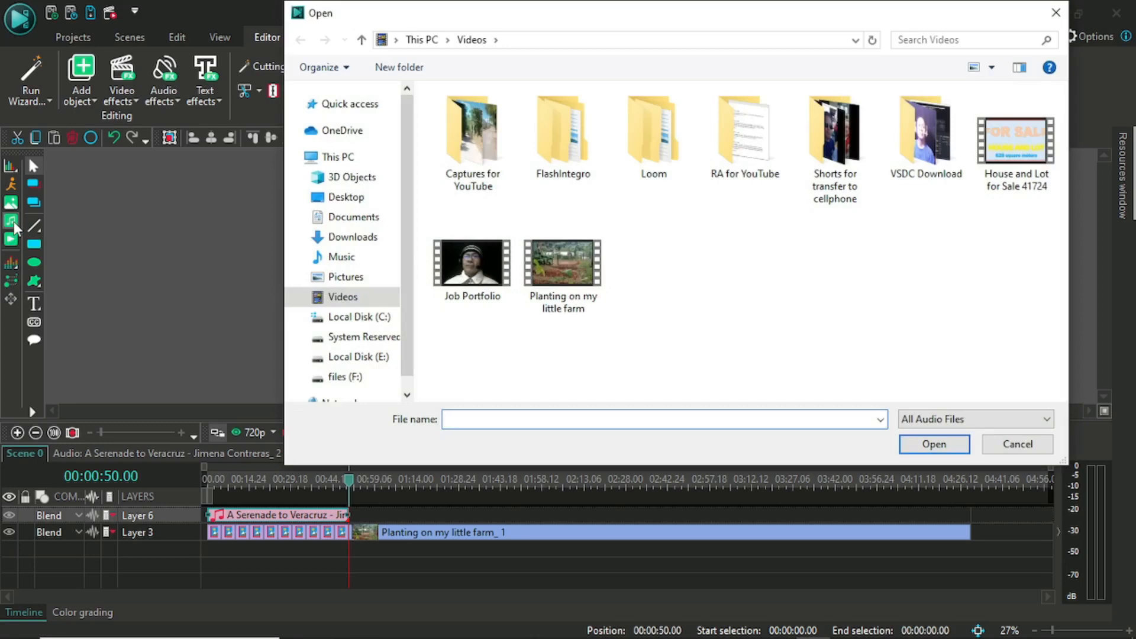
pyautogui.click(342, 258)
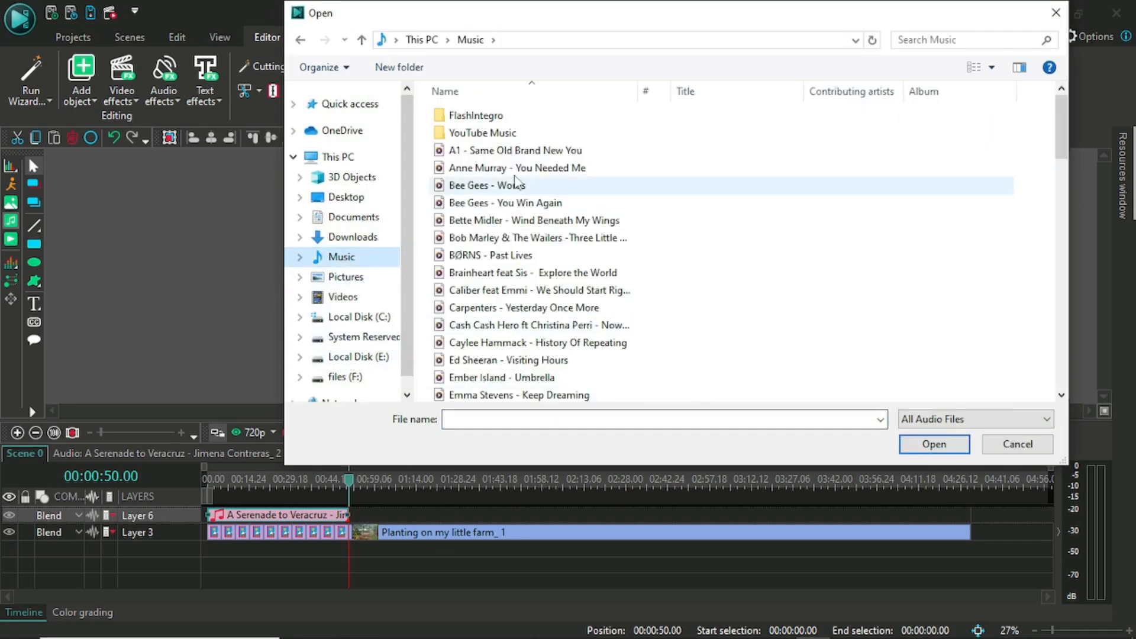
pyautogui.doubleClick(496, 133)
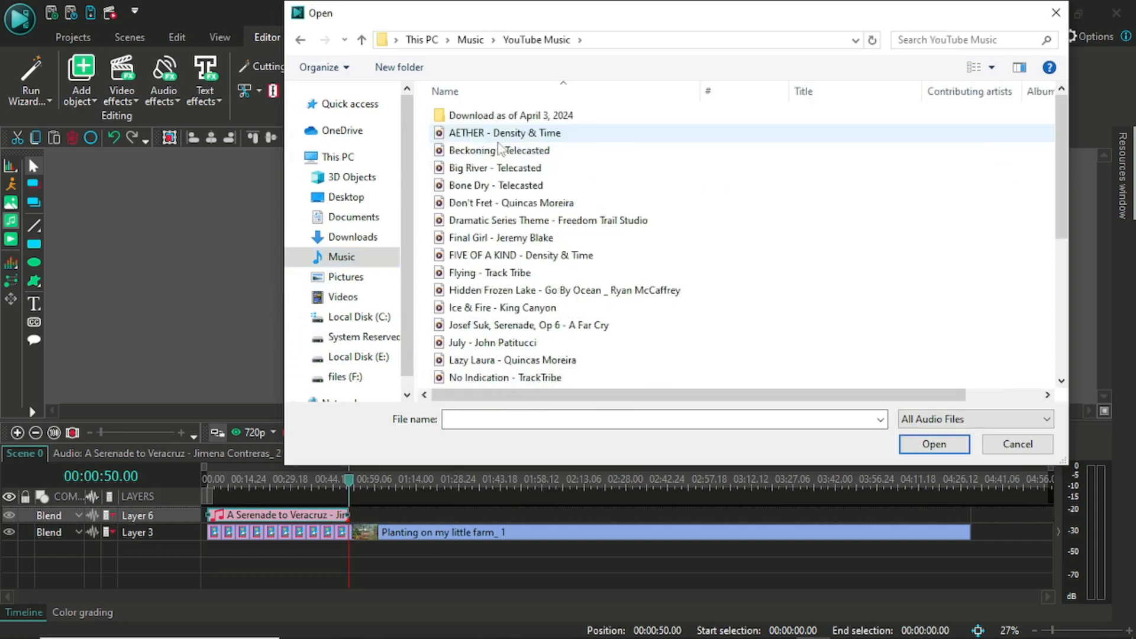
pyautogui.doubleClick(522, 117)
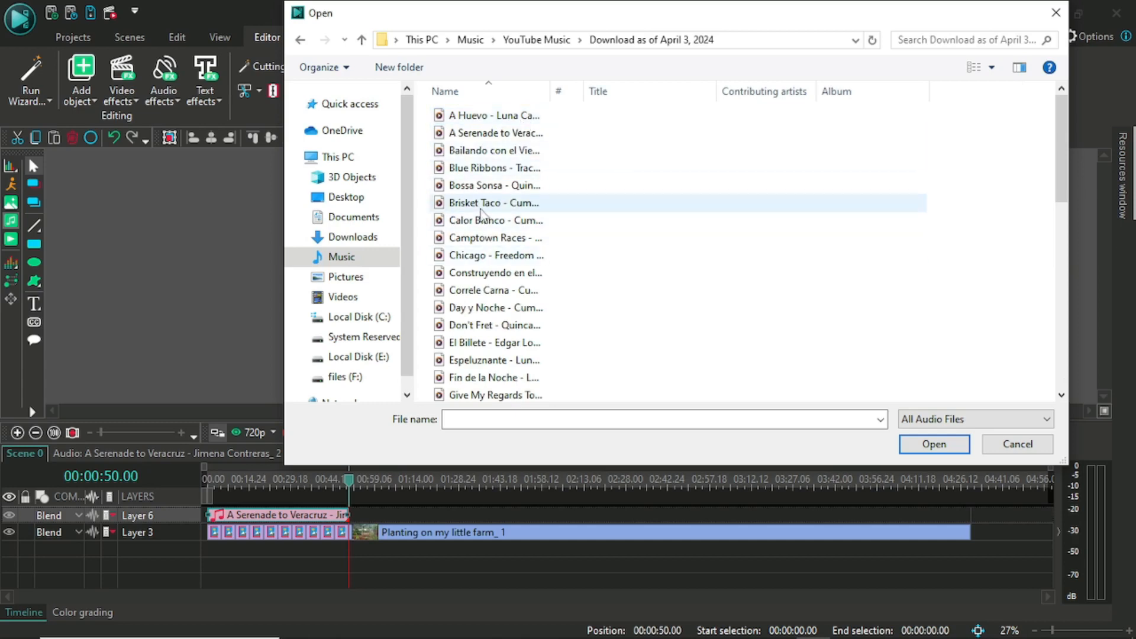
pyautogui.click(475, 155)
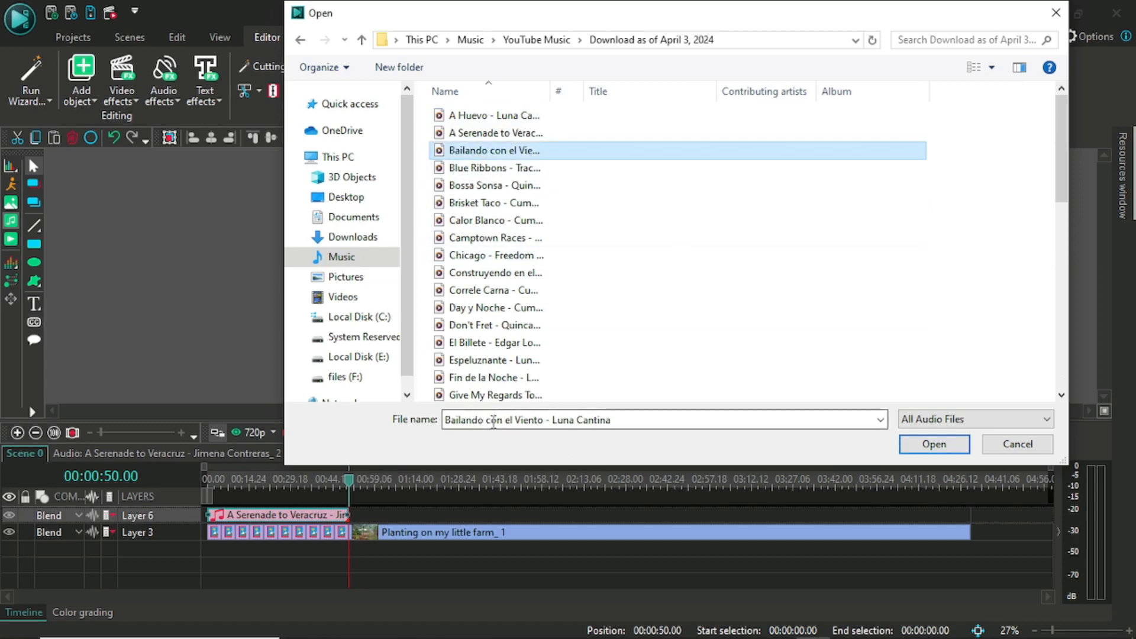
pyautogui.click(934, 445)
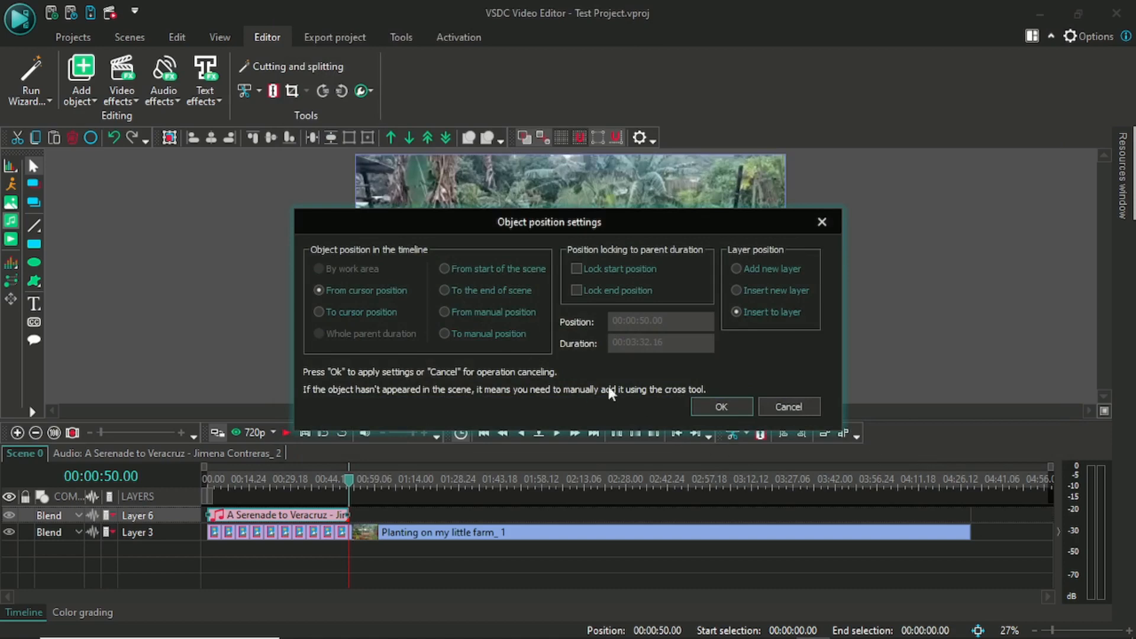
pyautogui.click(709, 407)
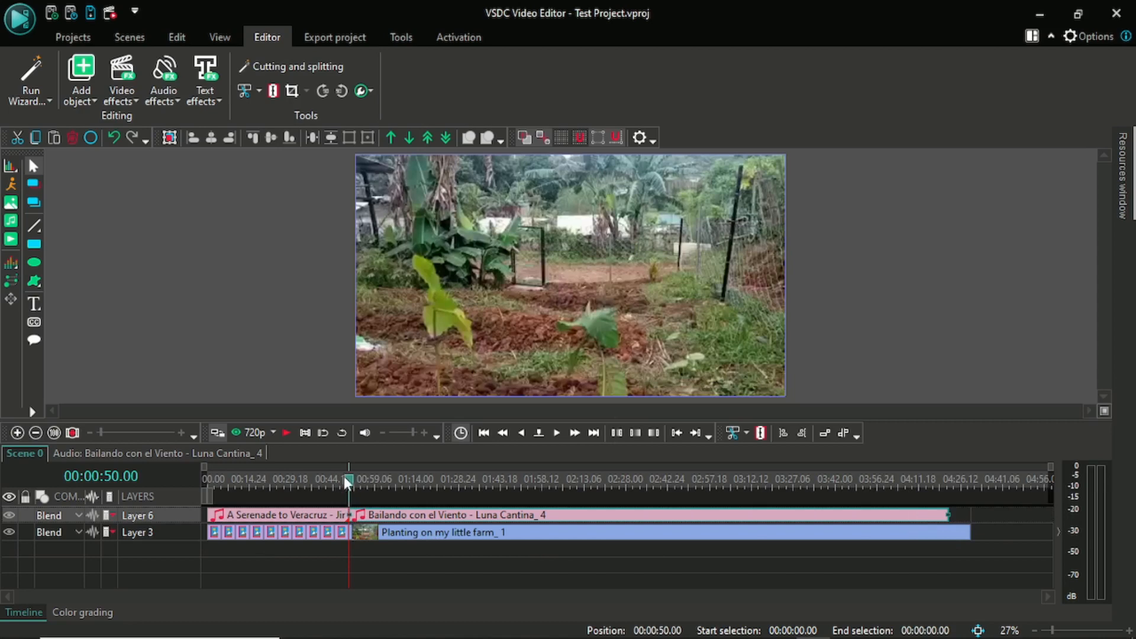
# - Preview the change from the first music track to the second, starting at 00:00:45.07, and stop playback after about a minute
pyautogui.moveTo(348, 482); pyautogui.dragTo(338, 485)
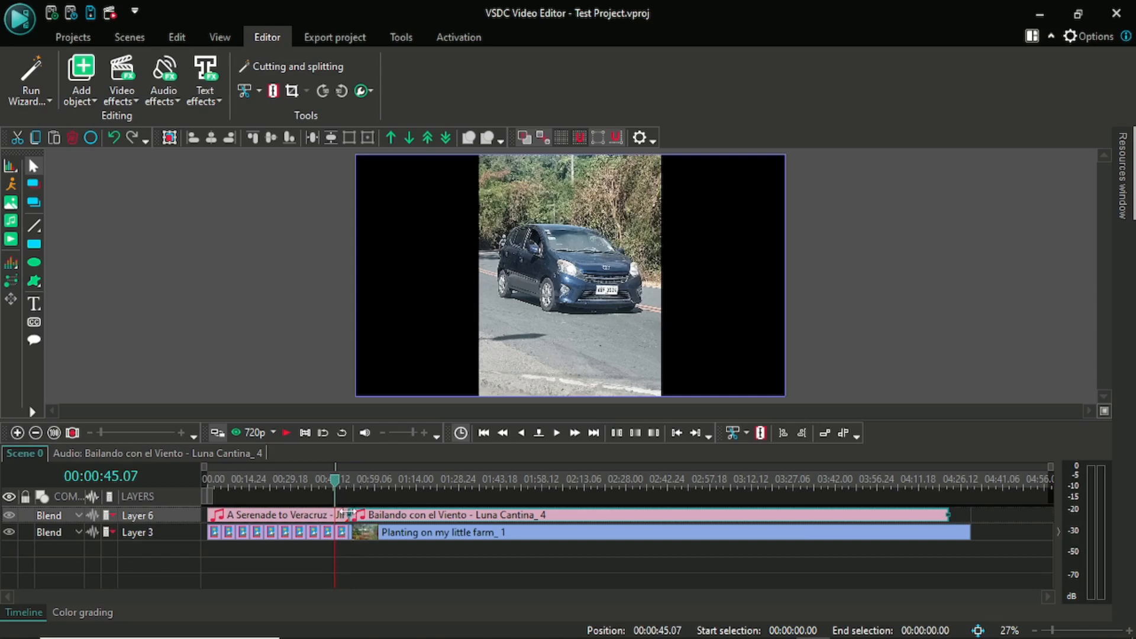
pyautogui.click(285, 433)
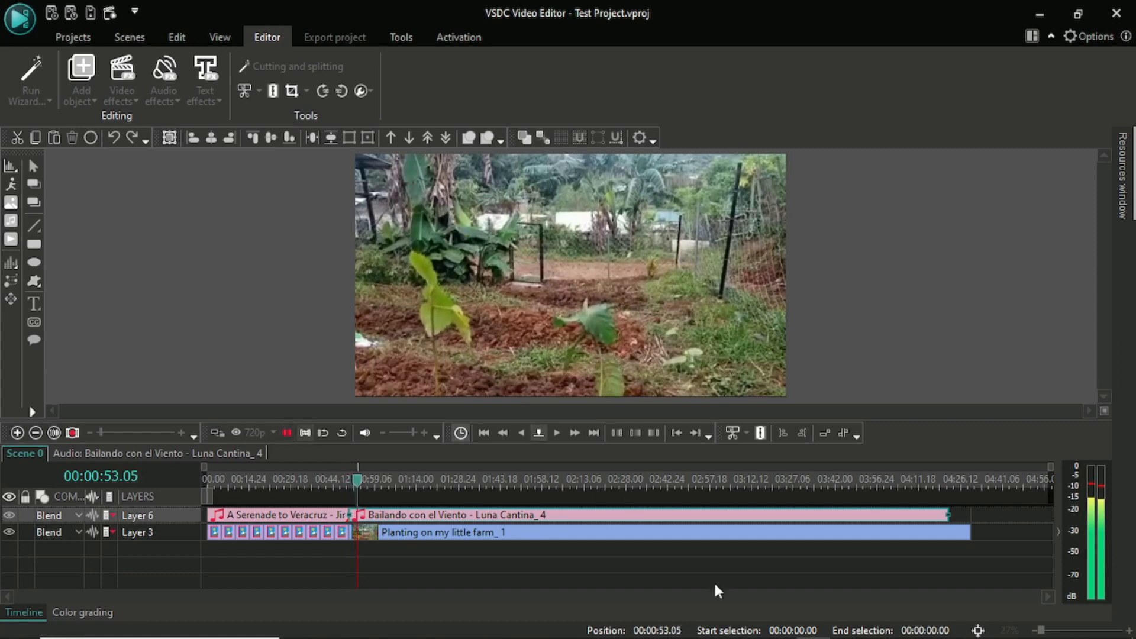
pyautogui.moveTo(382, 534)
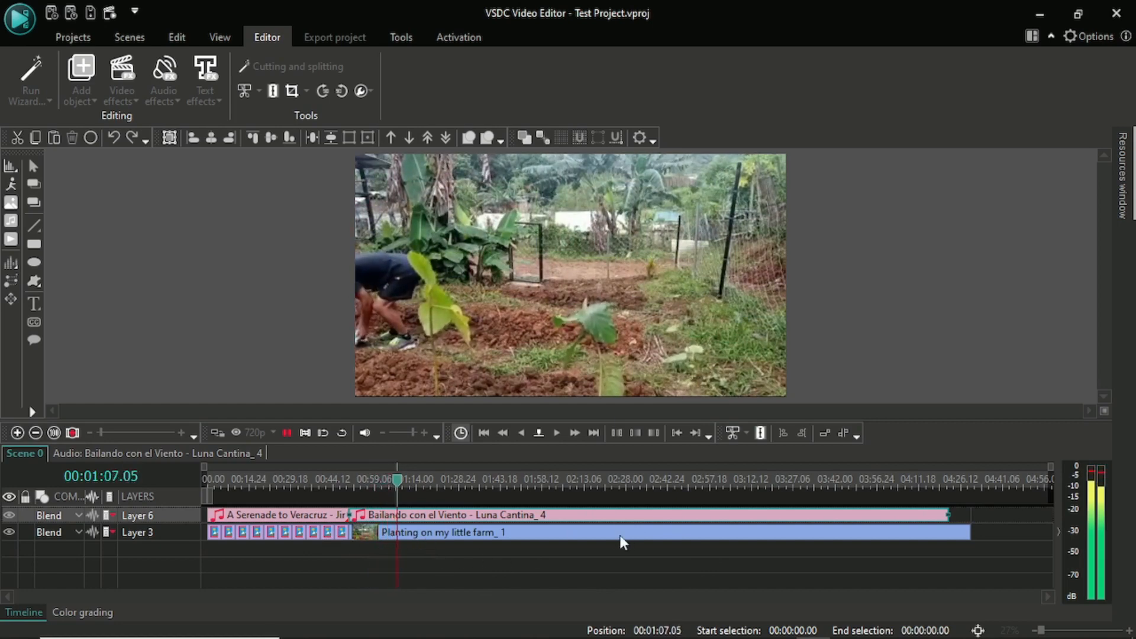
pyautogui.moveTo(588, 533)
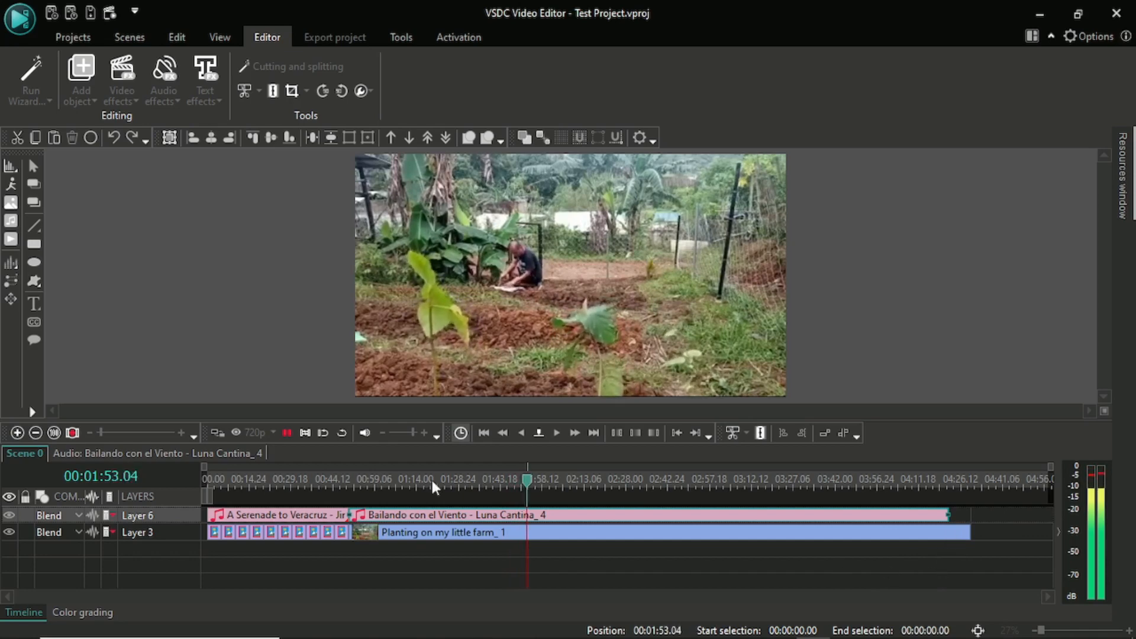
pyautogui.click(286, 432)
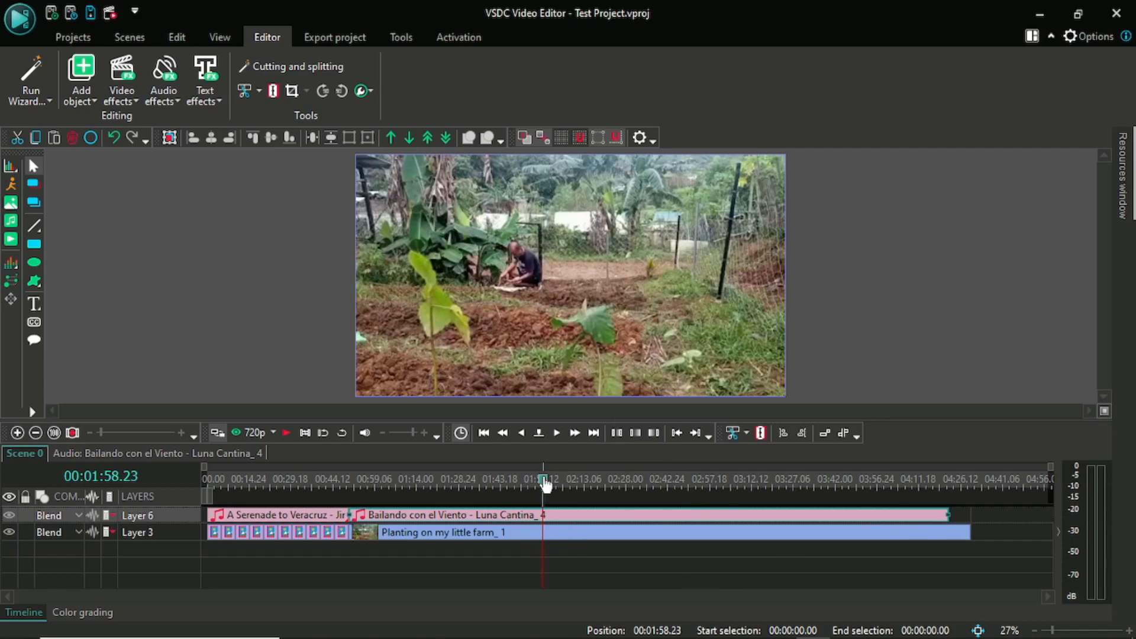
# - Scrub through the video and set the playhead to the end of the second music track at 00:04:22.16
pyautogui.moveTo(546, 484); pyautogui.dragTo(988, 487)
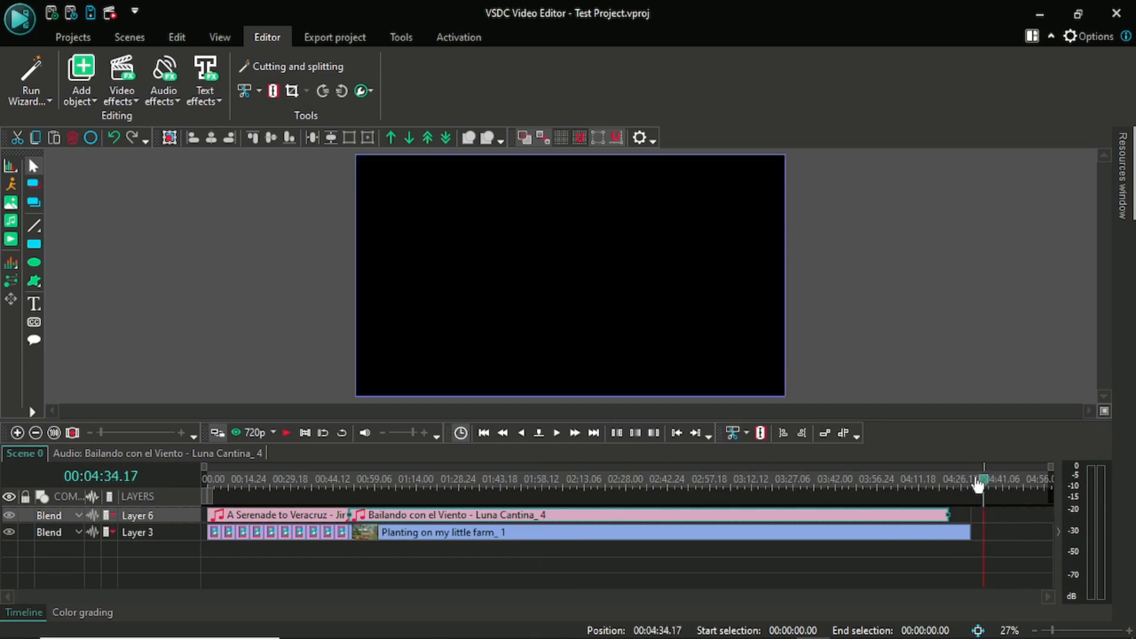
pyautogui.moveTo(640, 482); pyautogui.dragTo(645, 483)
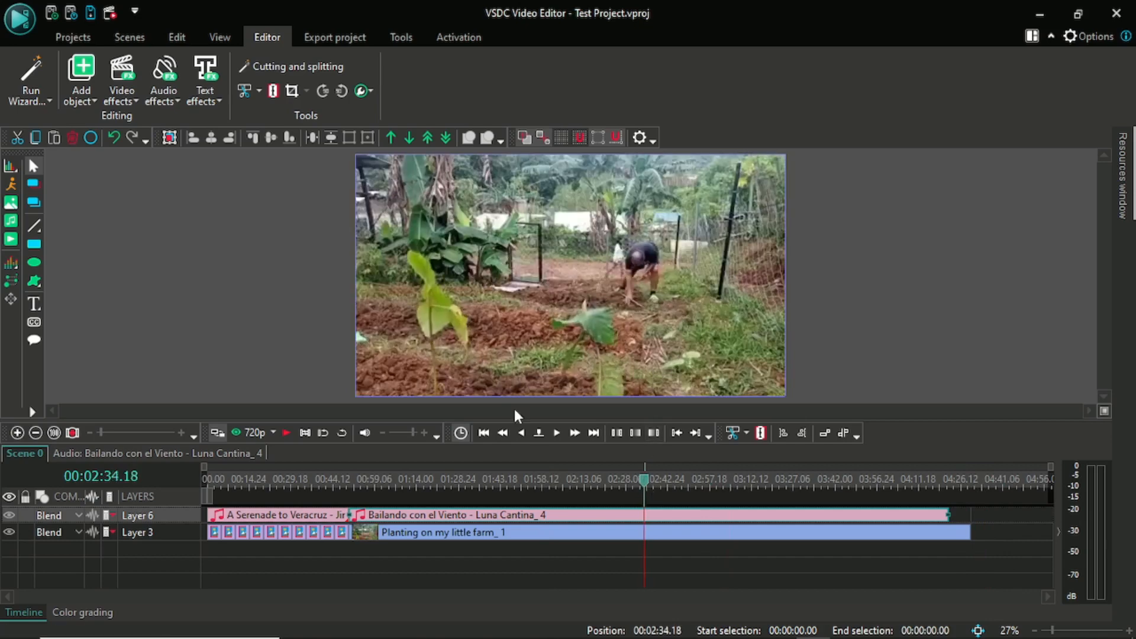
pyautogui.click(483, 433)
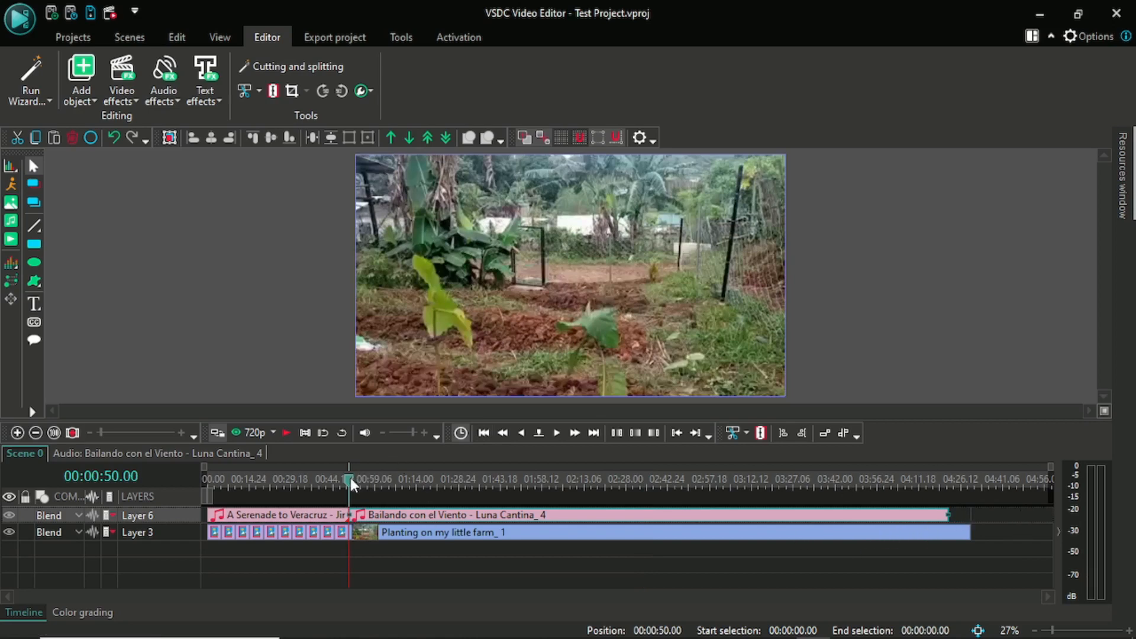
pyautogui.moveTo(350, 477); pyautogui.dragTo(980, 482)
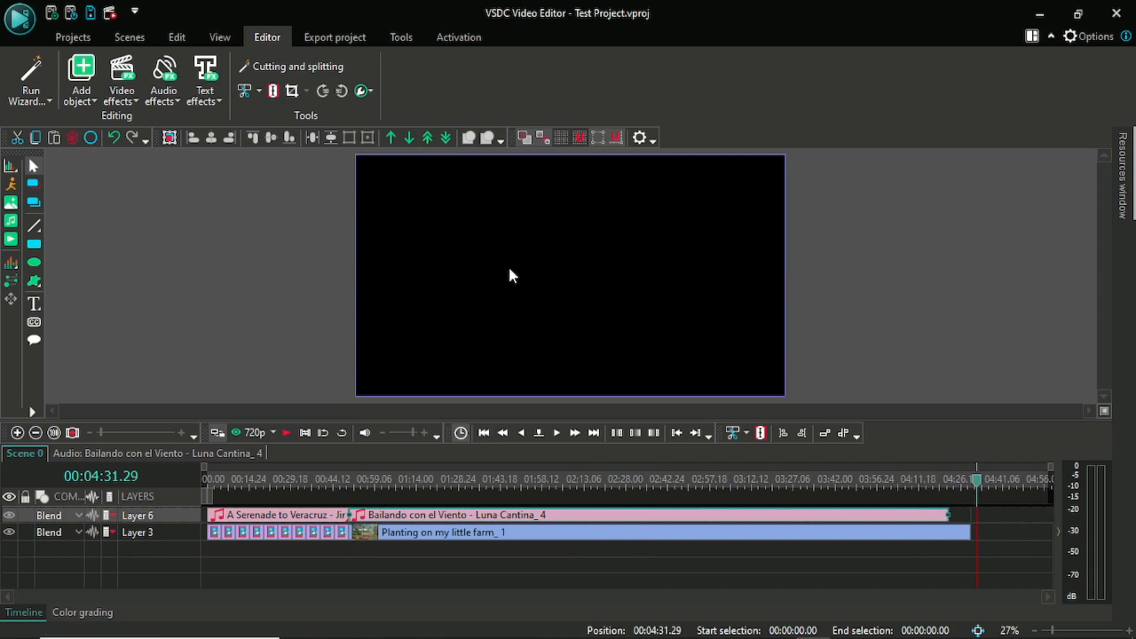
pyautogui.click(483, 433)
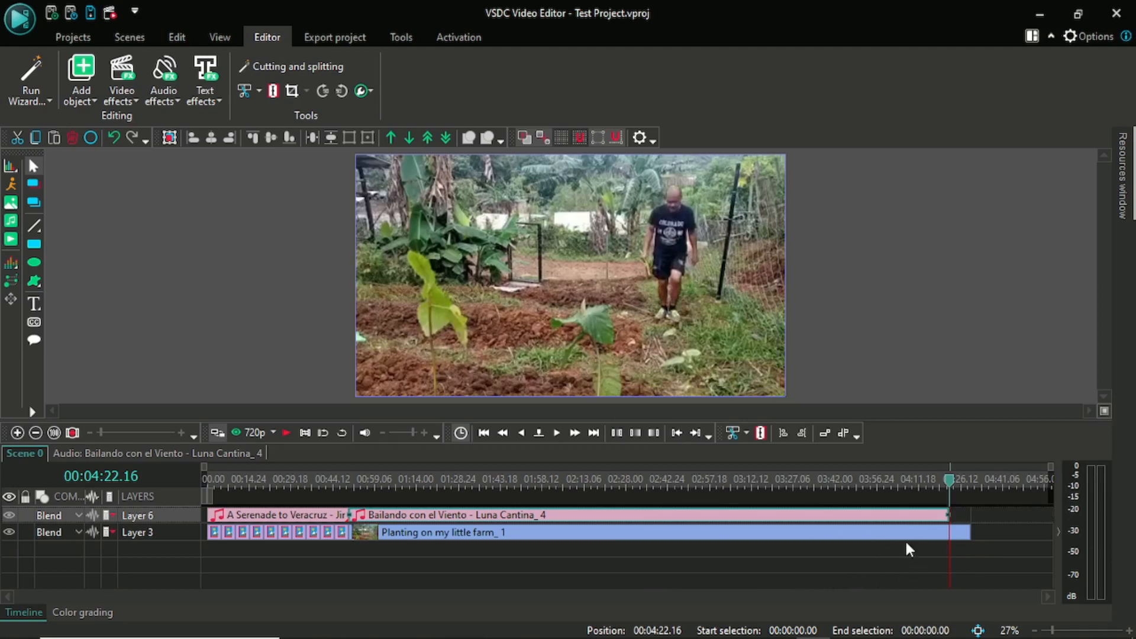
# - Split the Planting on my little farm clip at 00:04:22.16, where the music ends, and undo the split
pyautogui.click(890, 539)
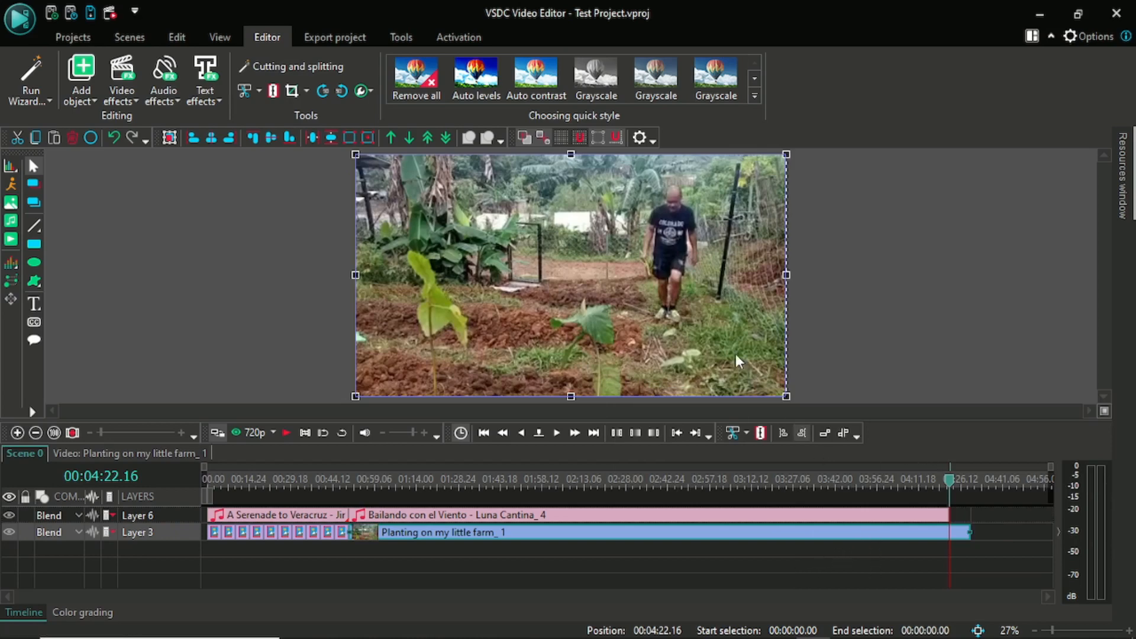
pyautogui.click(259, 91)
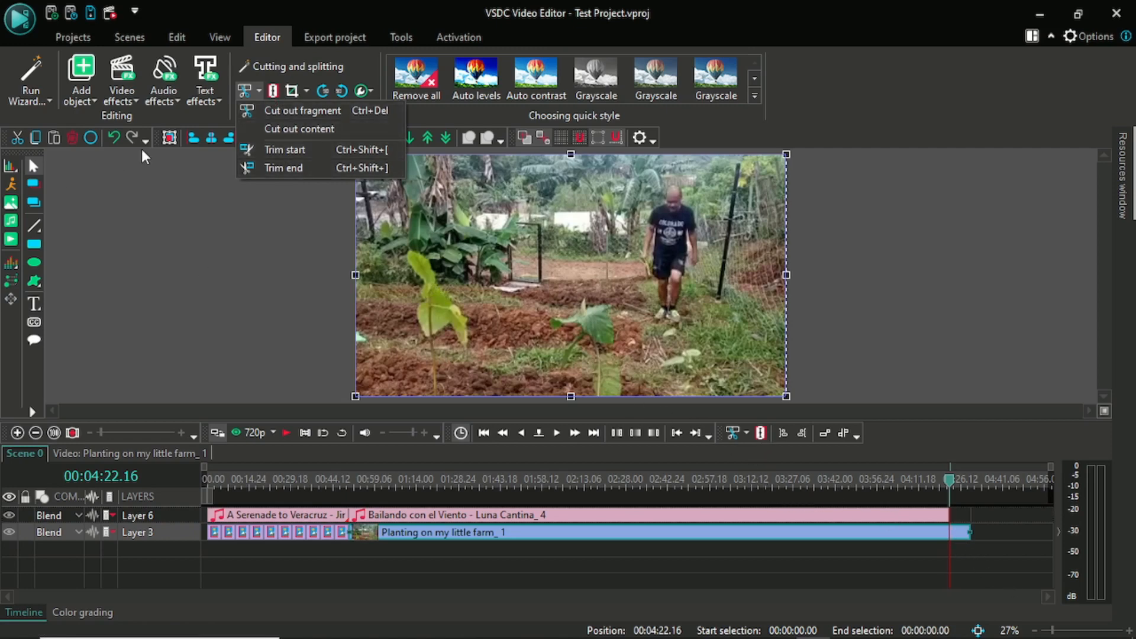
pyautogui.click(764, 434)
pyautogui.click(764, 434)
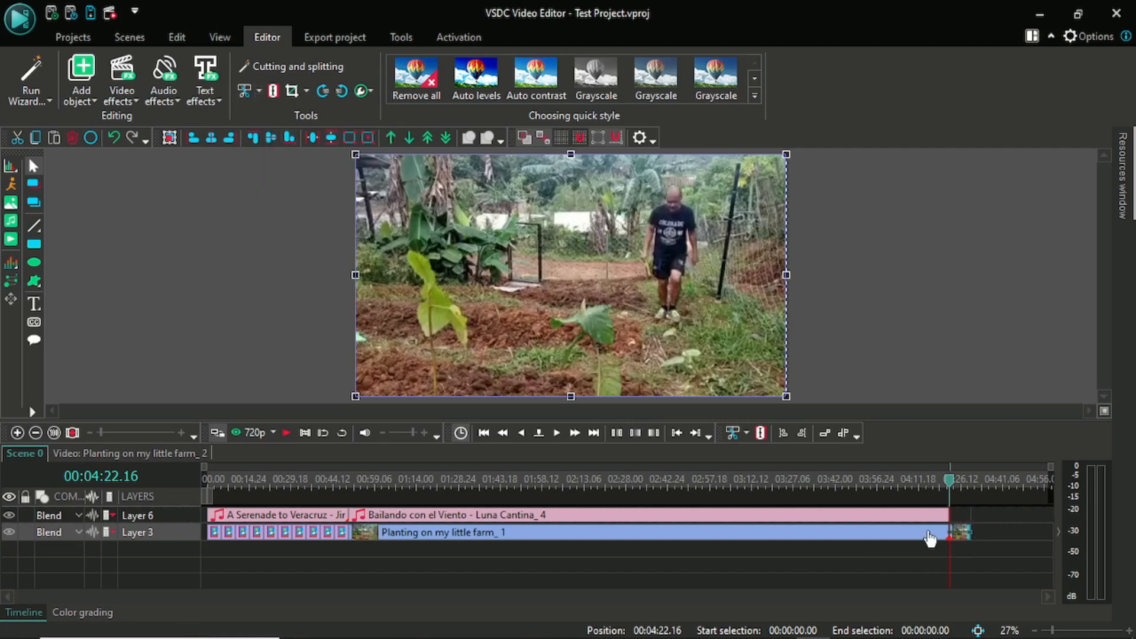
pyautogui.click(930, 539)
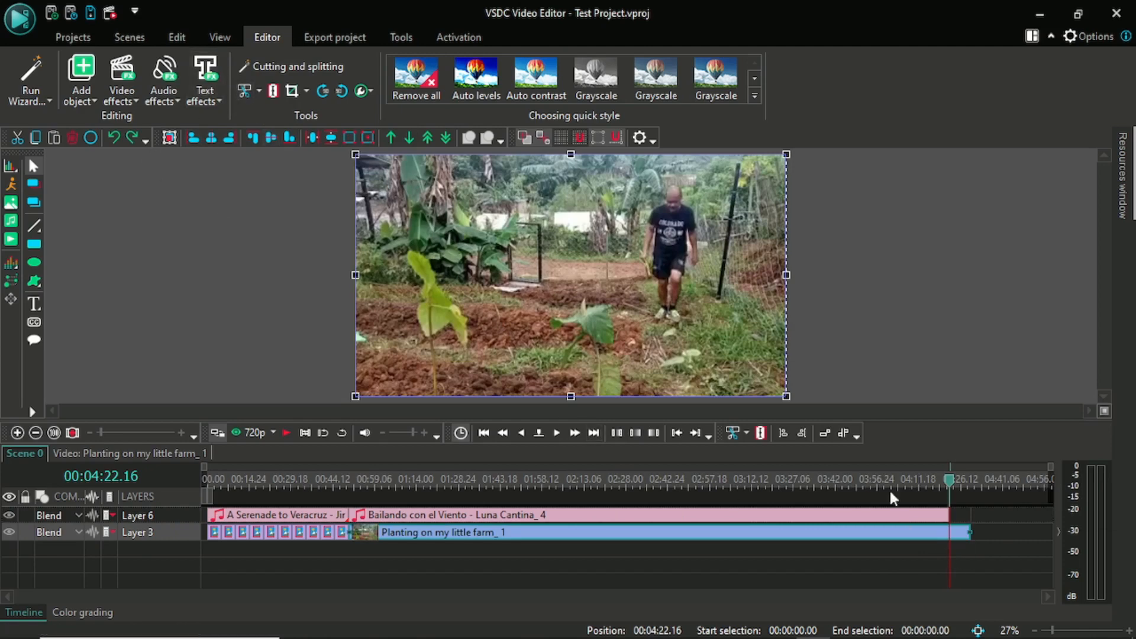
# - Trim the end of the Planting on my little farm clip at 00:04:22.16 to match the music's end
pyautogui.click(259, 92)
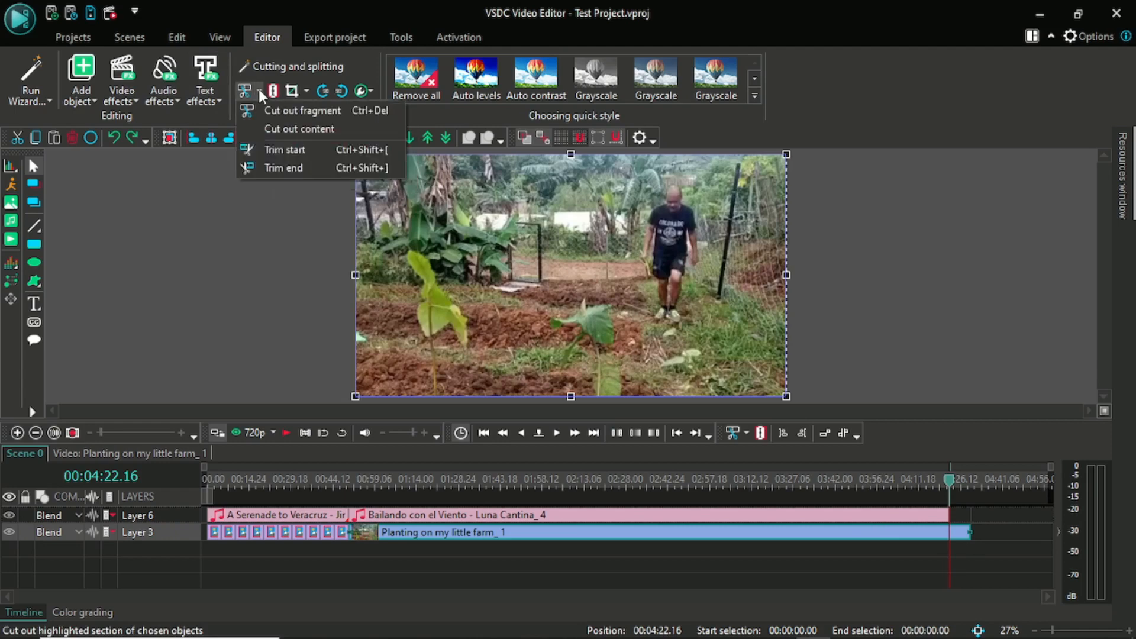
pyautogui.click(291, 167)
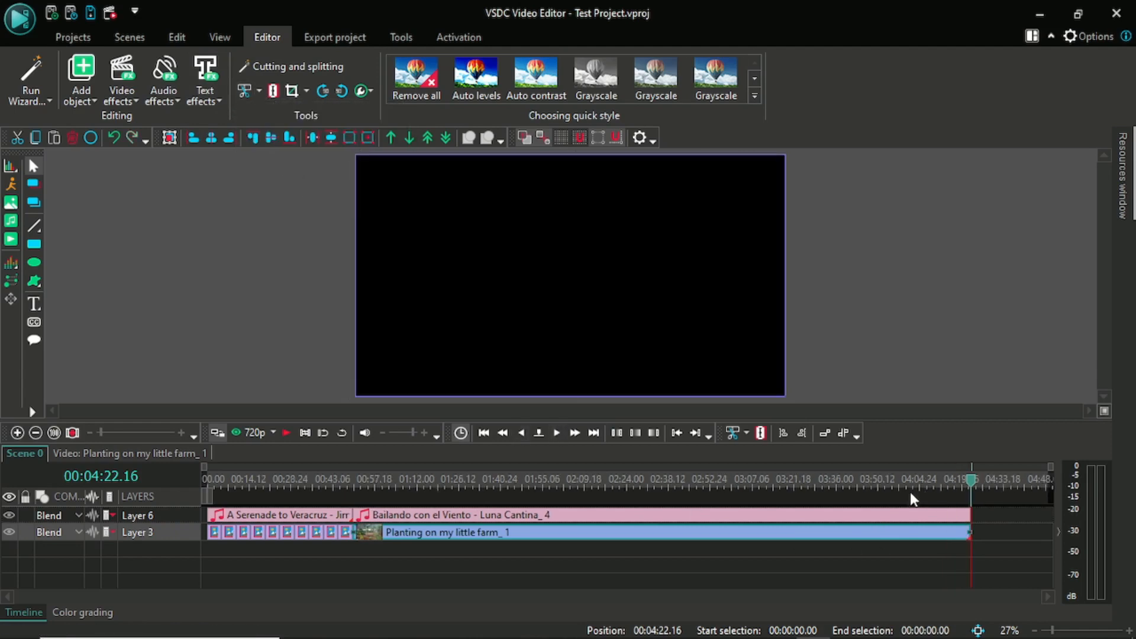
pyautogui.moveTo(744, 622)
# - Preview the project from 00:00:00.00, lowering and restoring the playback volume, and skip ahead to play the final part to its end
pyautogui.moveTo(976, 493)
pyautogui.mouseDown()
pyautogui.moveTo(209, 482)
pyautogui.moveTo(199, 472)
pyautogui.mouseUp()
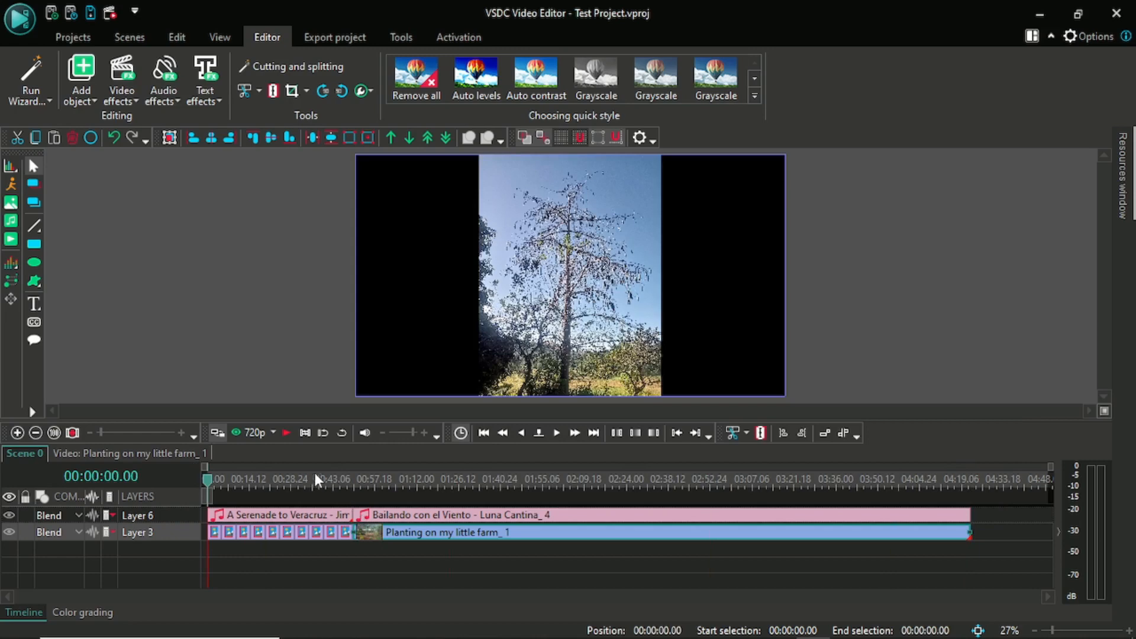
pyautogui.click(285, 432)
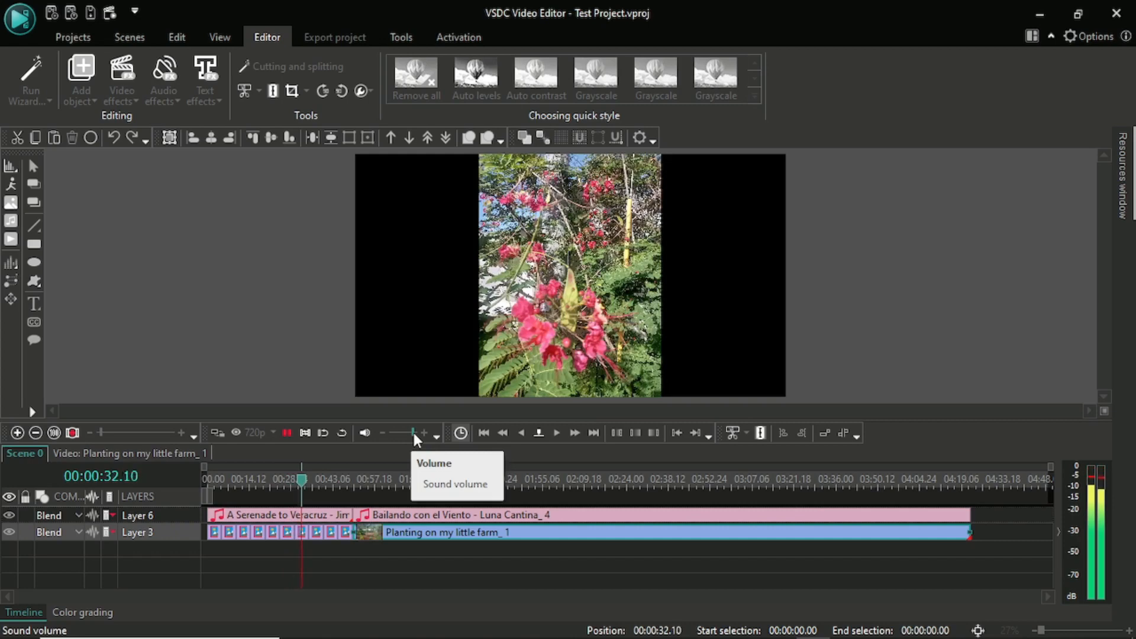
pyautogui.moveTo(413, 433); pyautogui.dragTo(416, 431)
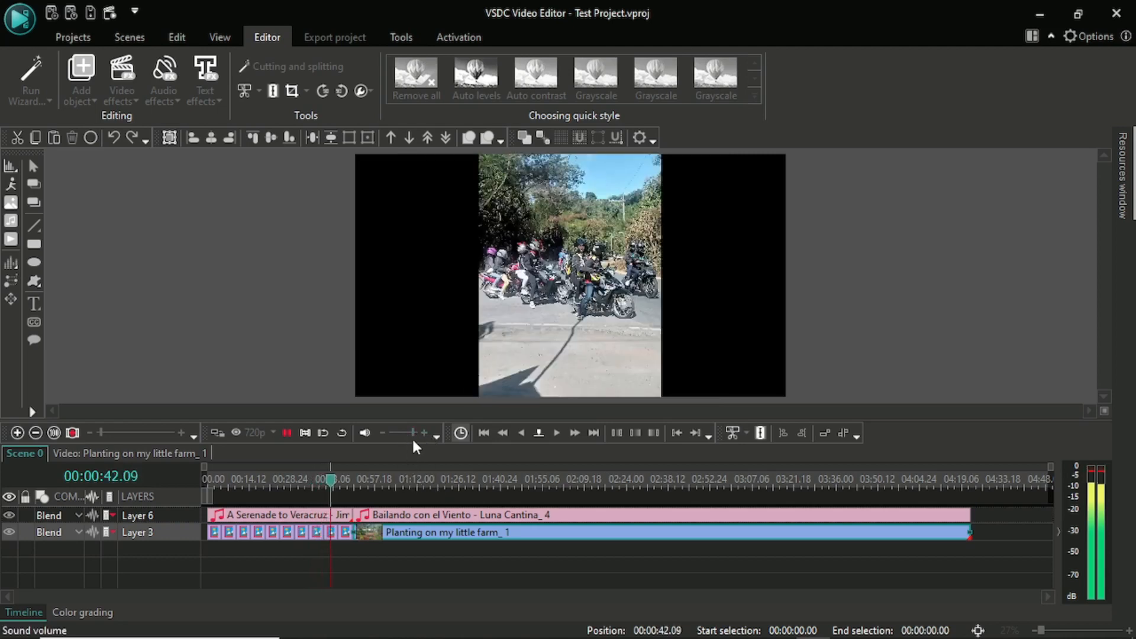
pyautogui.moveTo(412, 434)
pyautogui.mouseDown()
pyautogui.moveTo(400, 433)
pyautogui.moveTo(421, 431)
pyautogui.mouseUp()
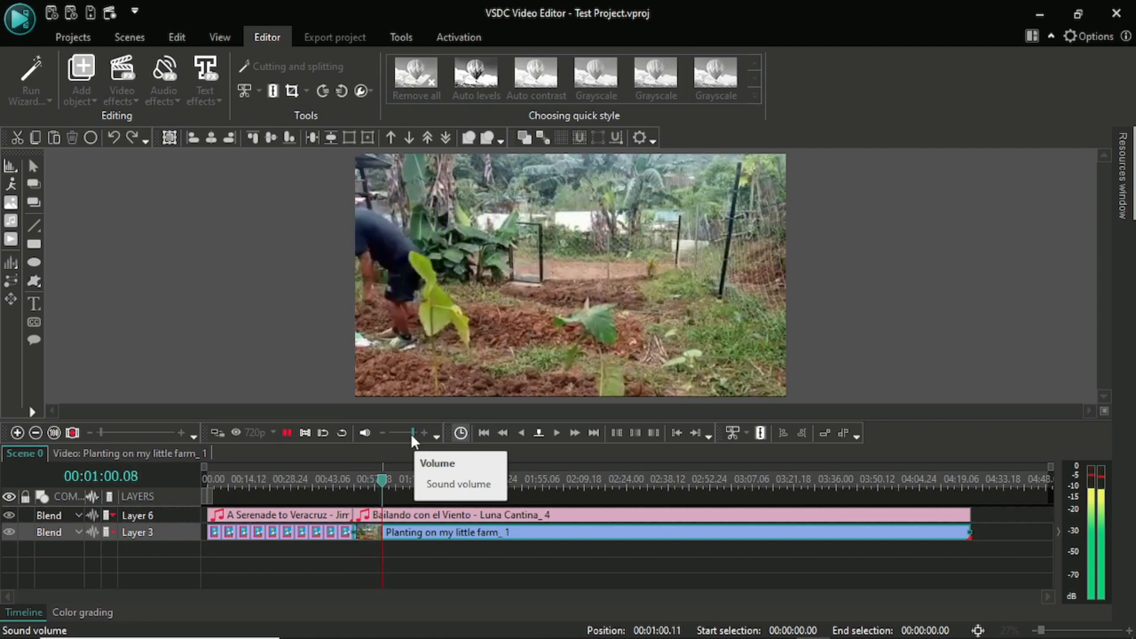
pyautogui.moveTo(414, 437); pyautogui.dragTo(406, 435)
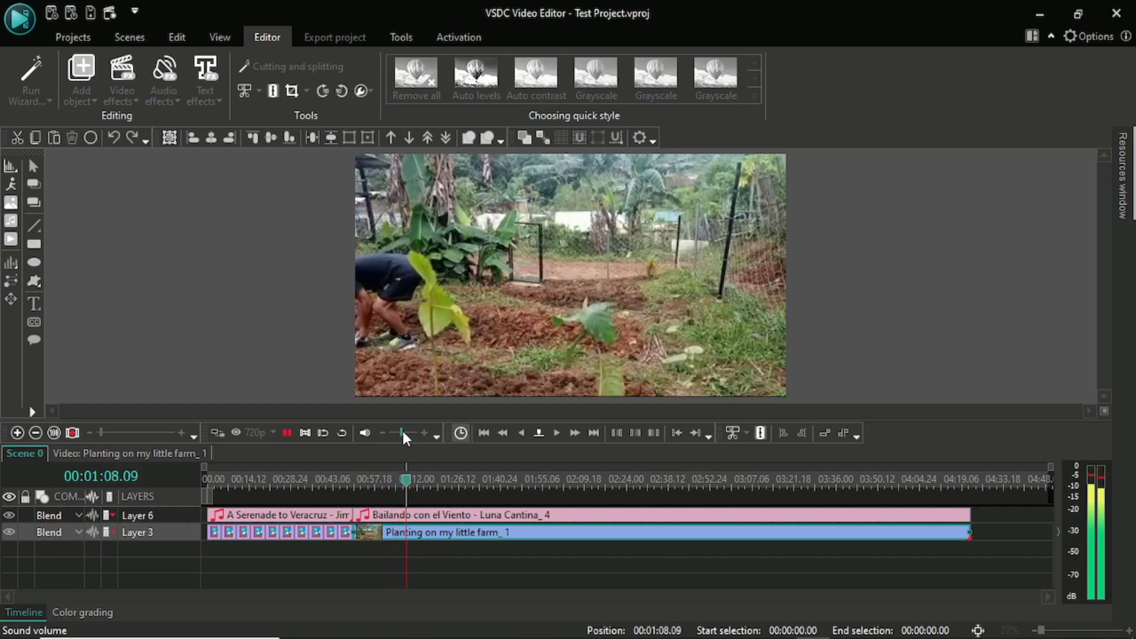
pyautogui.moveTo(404, 430); pyautogui.dragTo(414, 429)
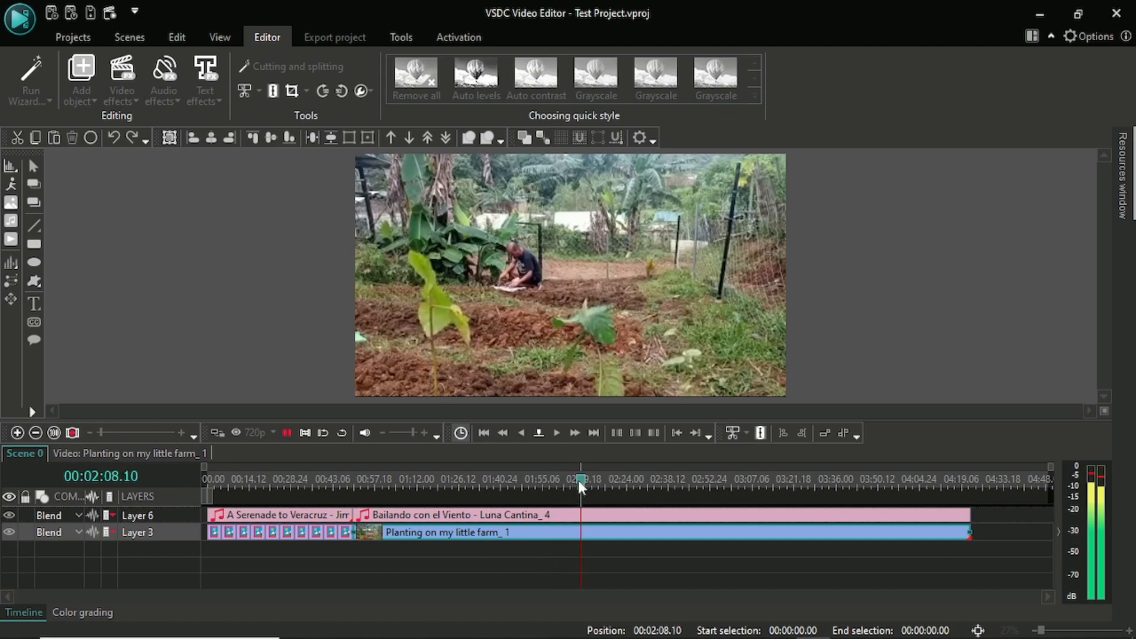
pyautogui.moveTo(581, 489); pyautogui.dragTo(908, 484)
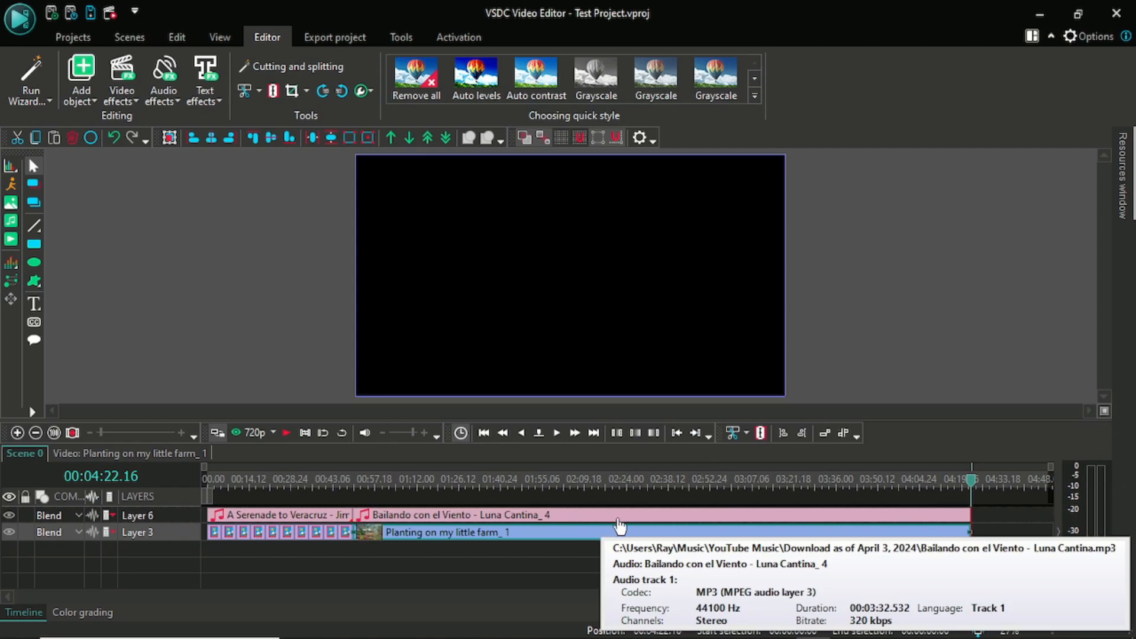
pyautogui.click(176, 98)
pyautogui.moveTo(289, 119)
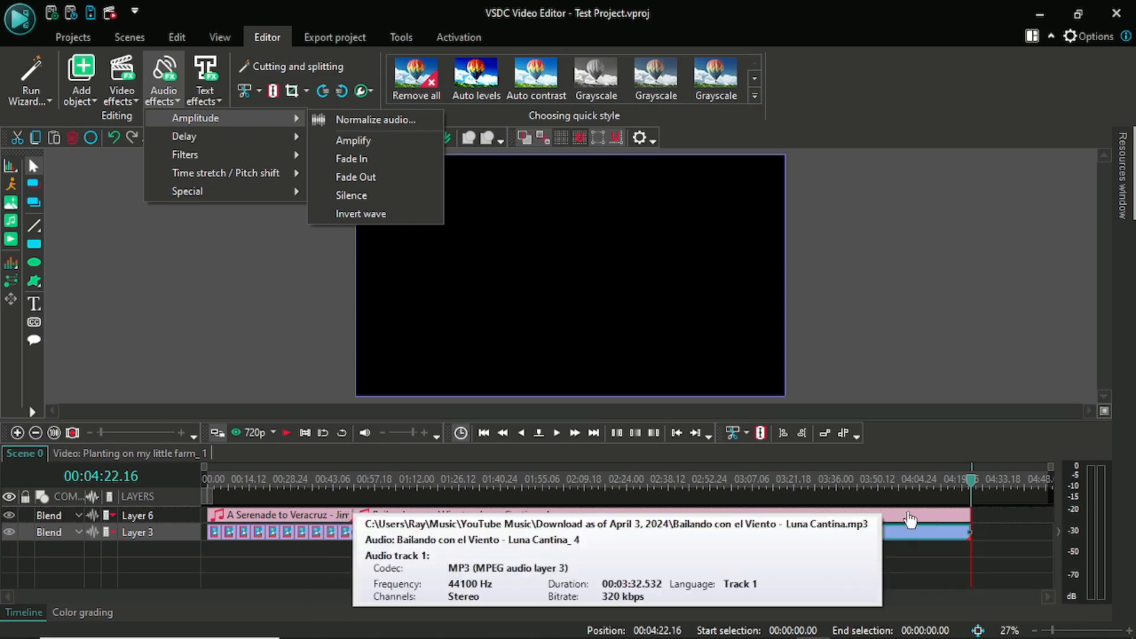
pyautogui.click(928, 572)
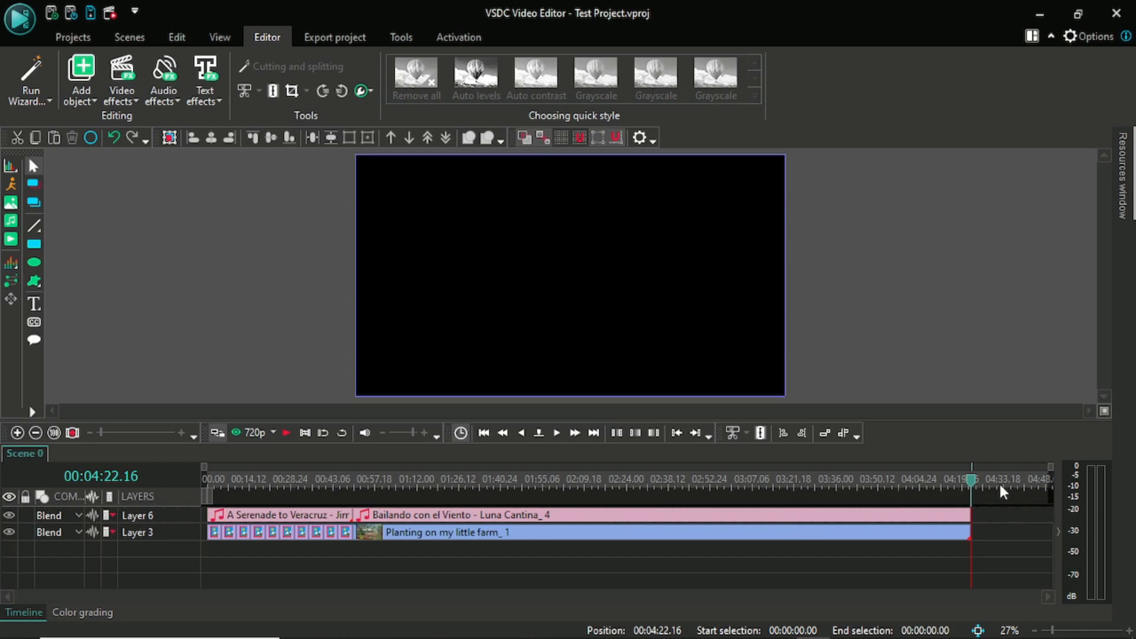
# - Scrub through the timeline between the project's end and start, and return the playhead to 00:00:00.00
pyautogui.moveTo(972, 489); pyautogui.dragTo(781, 482)
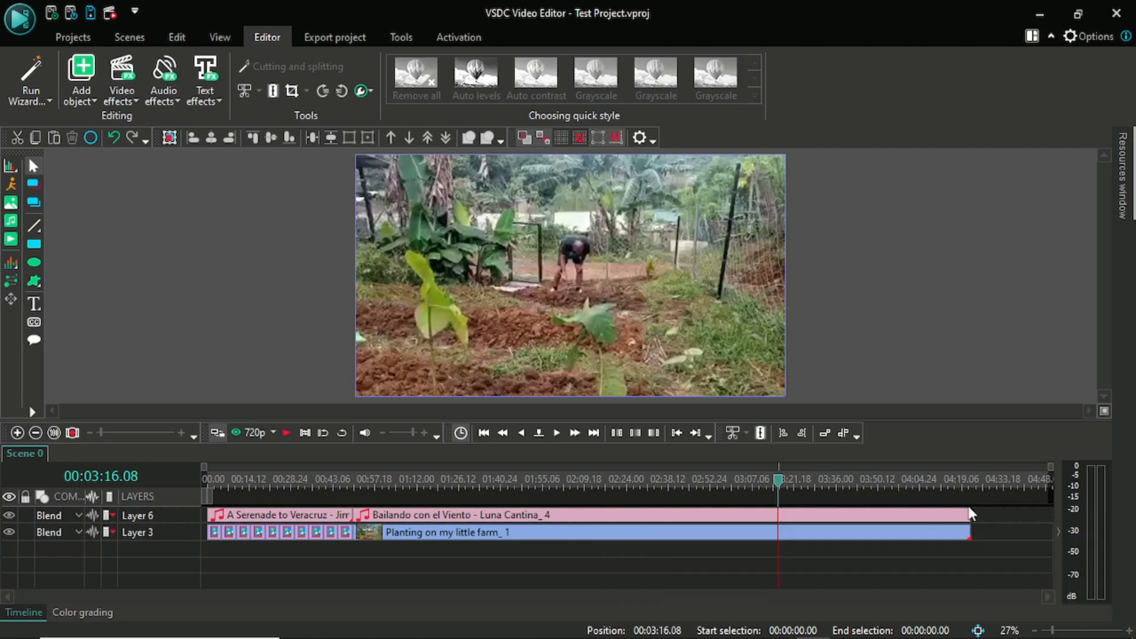
pyautogui.moveTo(781, 485); pyautogui.dragTo(975, 485)
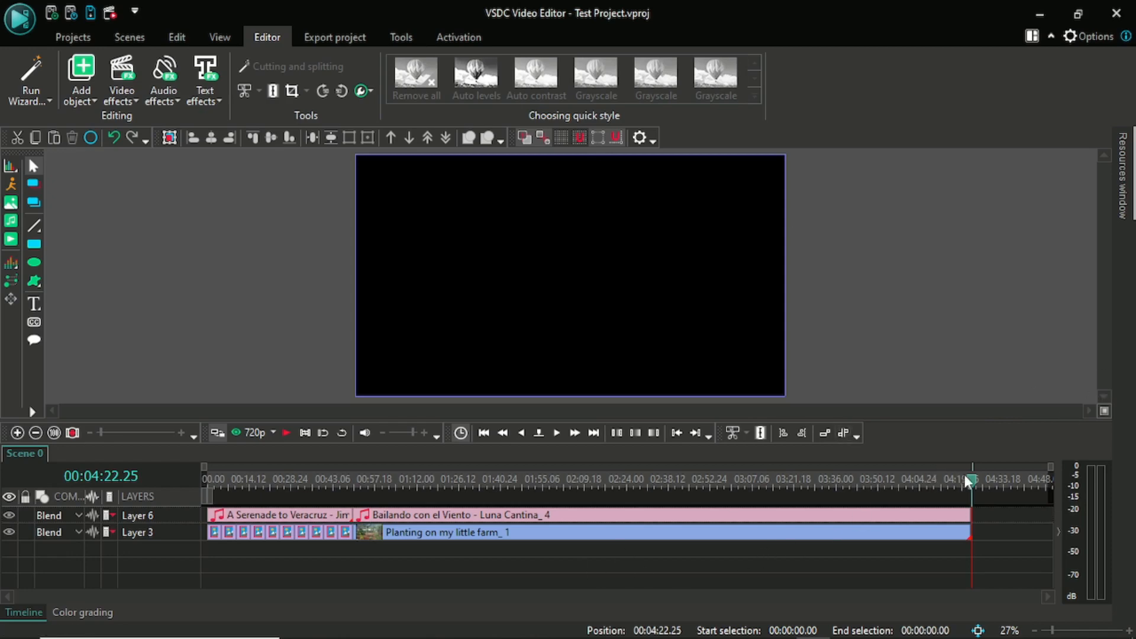
pyautogui.moveTo(971, 484); pyautogui.dragTo(204, 485)
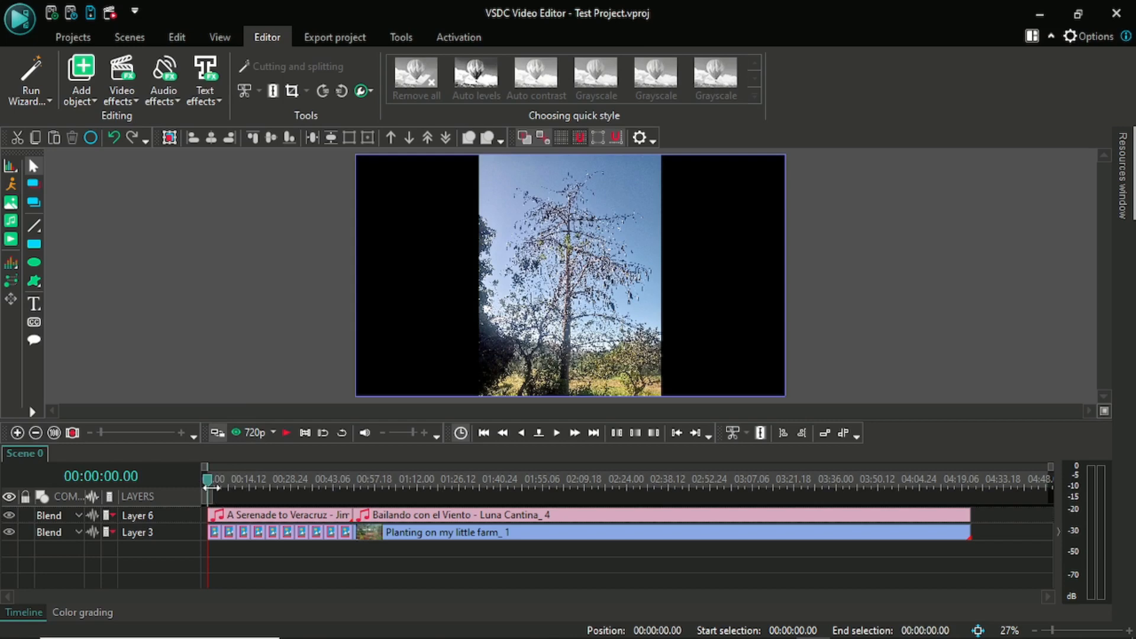
pyautogui.moveTo(212, 492); pyautogui.dragTo(389, 495)
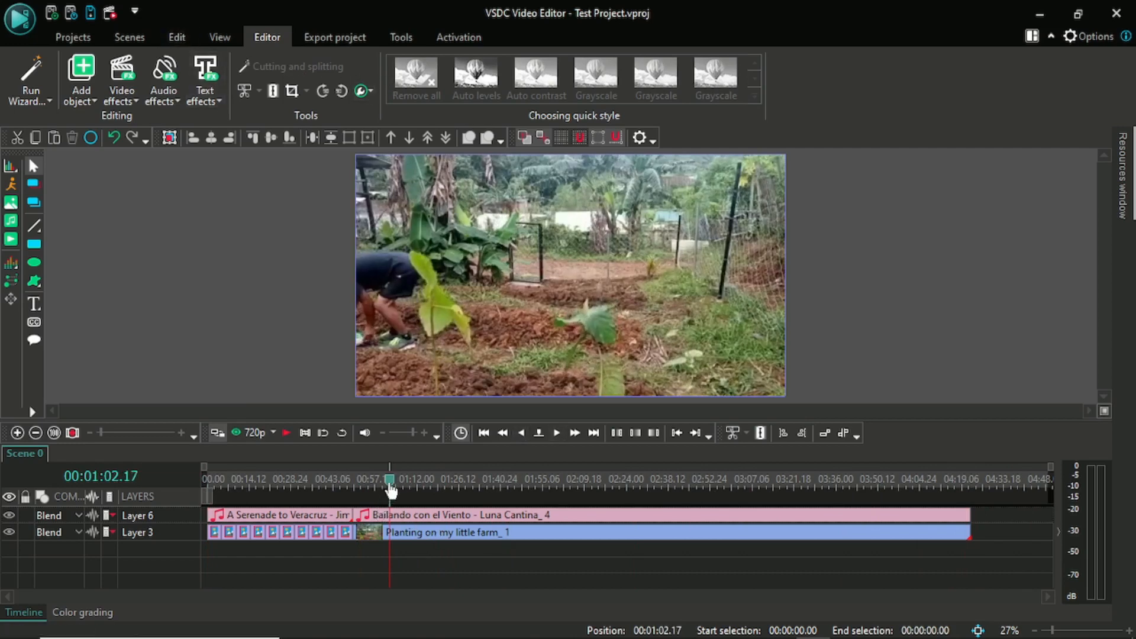
pyautogui.moveTo(391, 490); pyautogui.dragTo(130, 499)
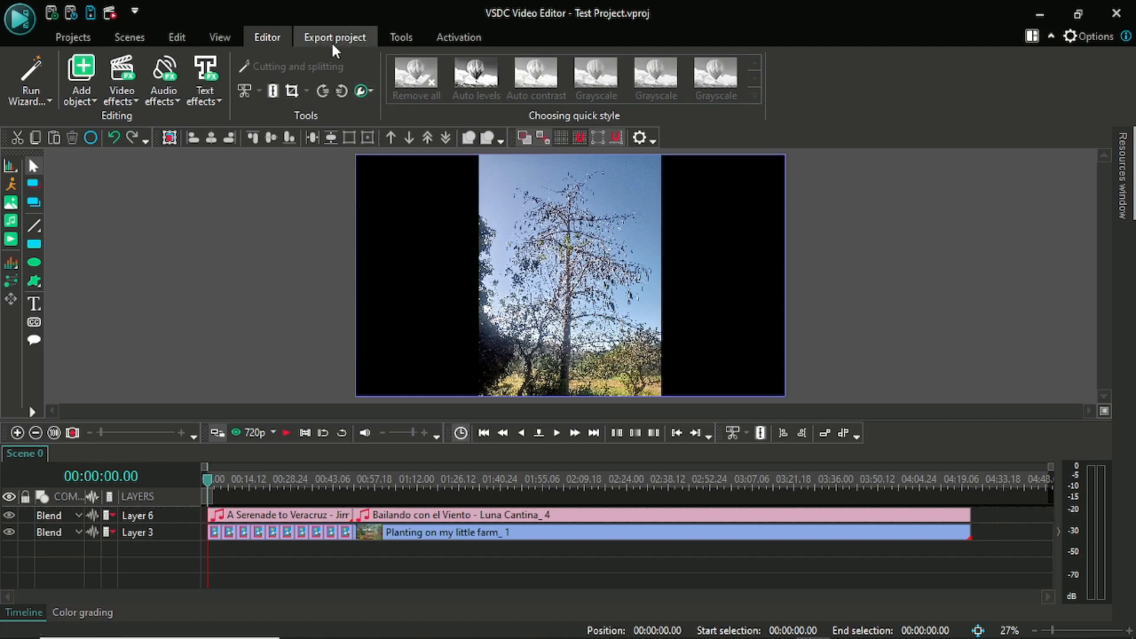
# - Export the project for Web in the YouTube format, continuing without premium features
pyautogui.click(353, 40)
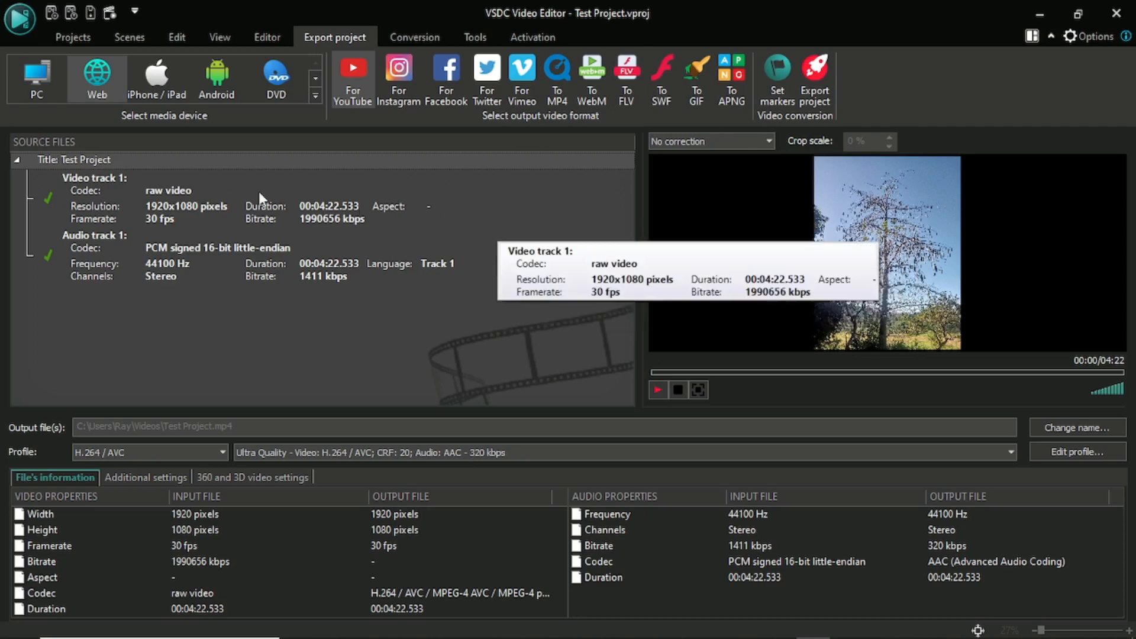
pyautogui.click(95, 73)
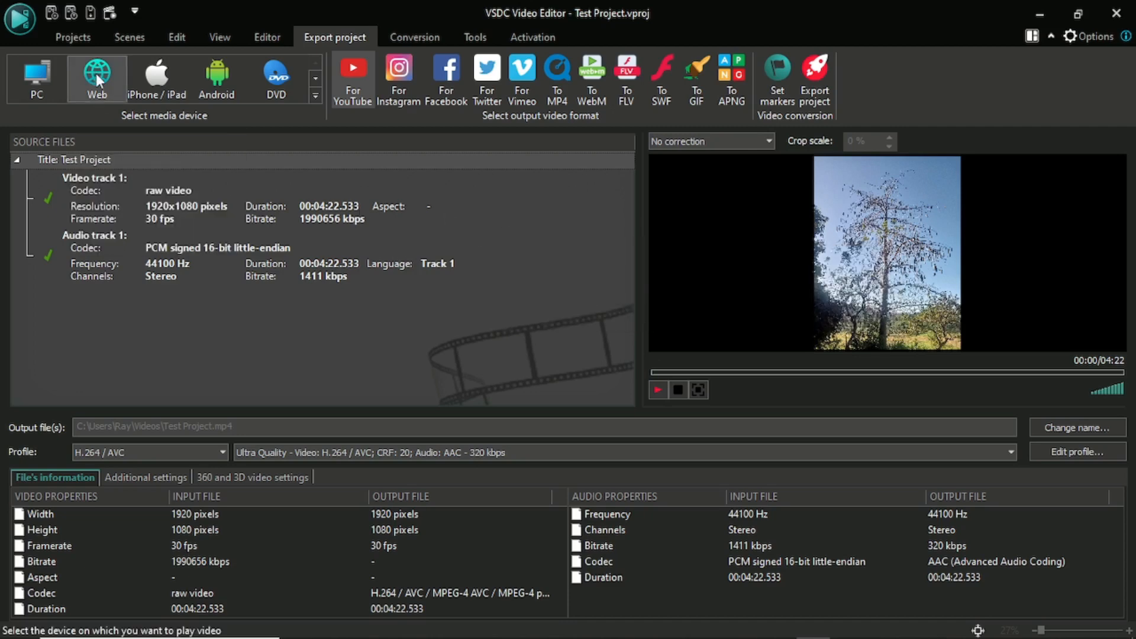
pyautogui.click(357, 70)
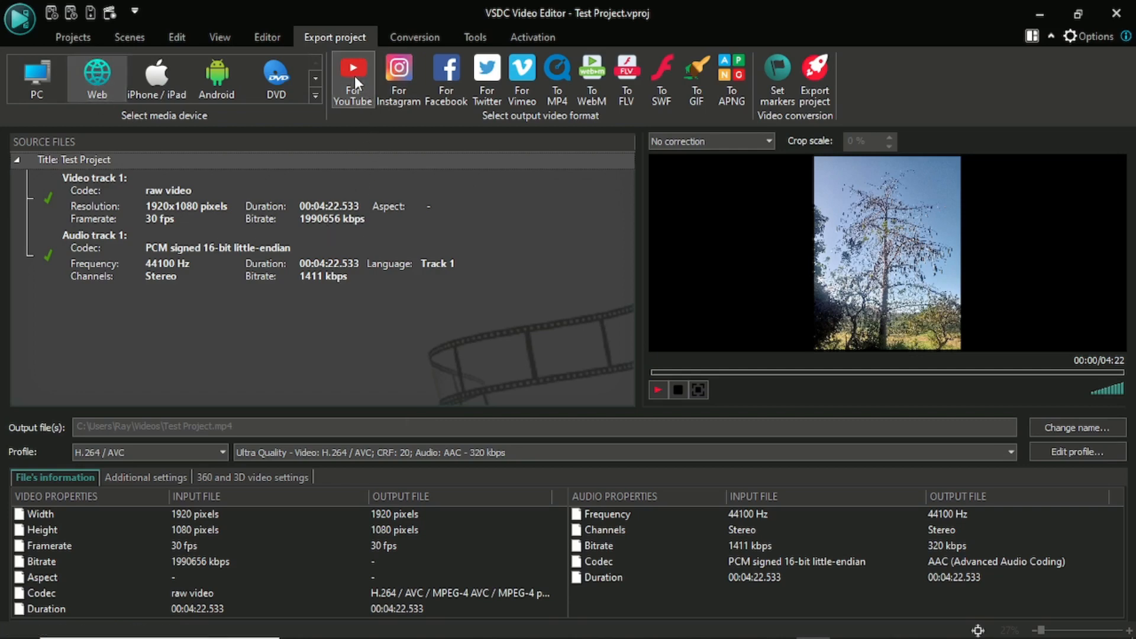
pyautogui.click(820, 72)
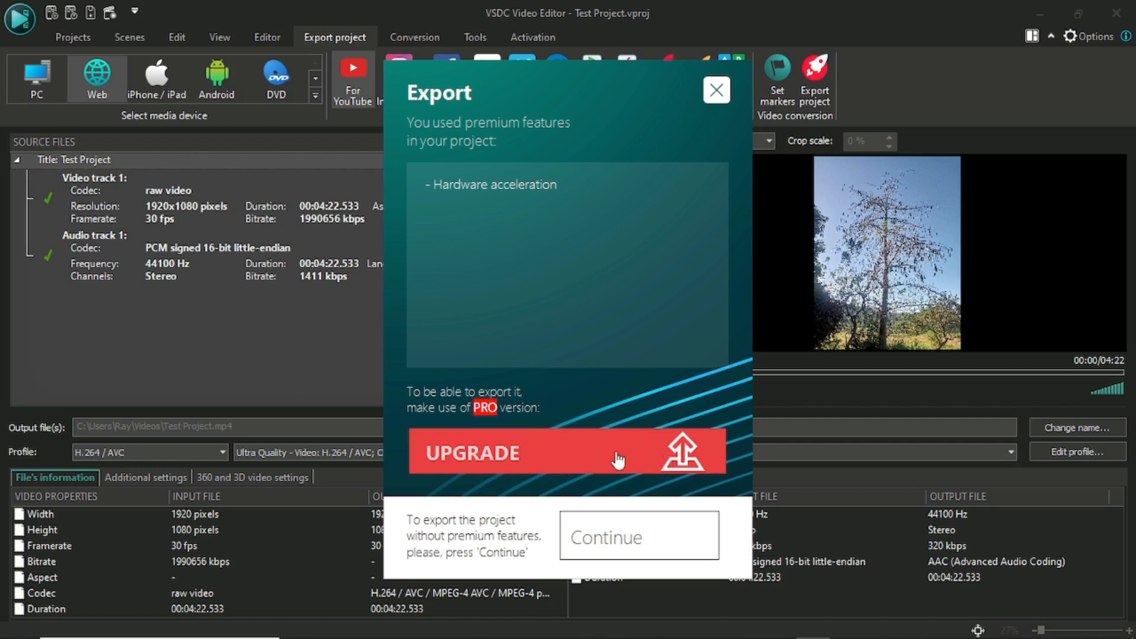
pyautogui.click(639, 541)
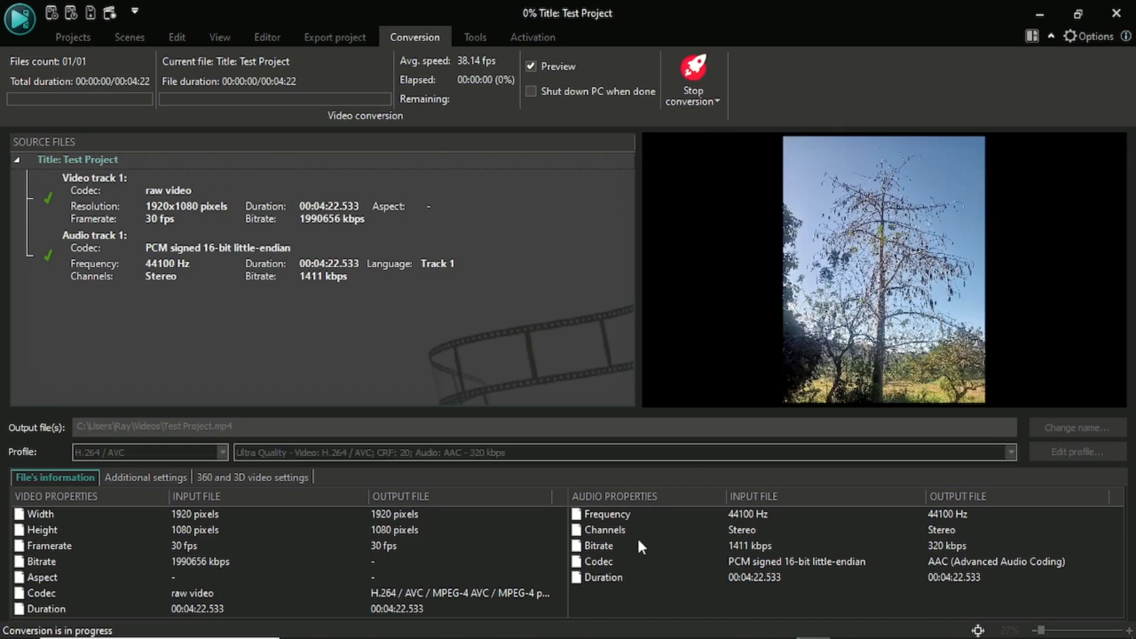
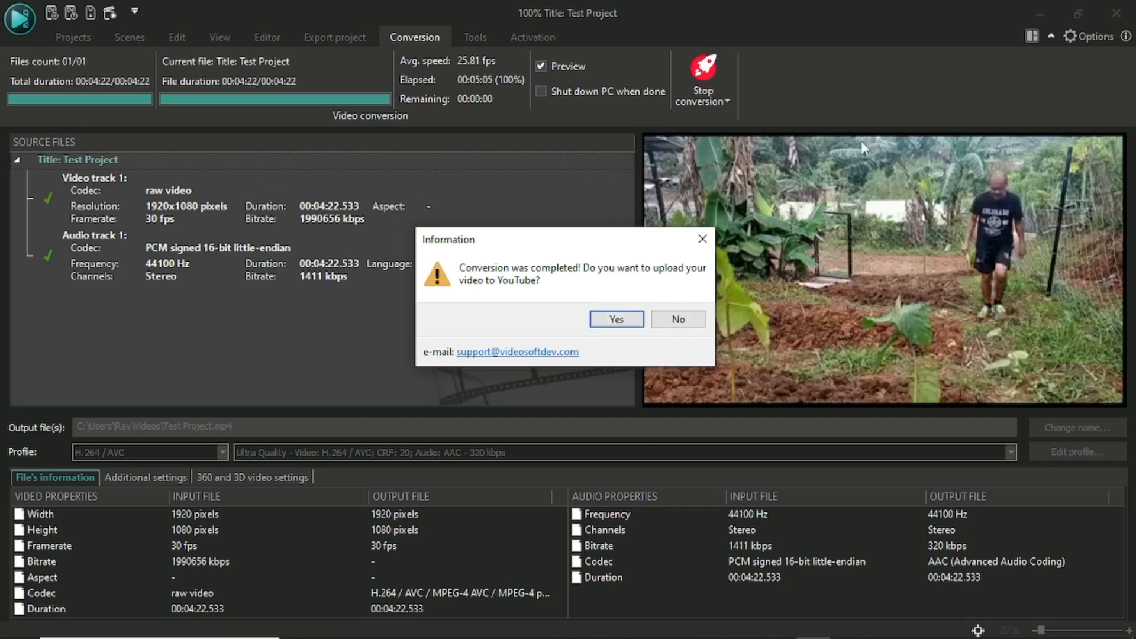
# - Decline the YouTube upload, check the Videos folder for the exported Test Project video, and return to the editor
pyautogui.click(678, 320)
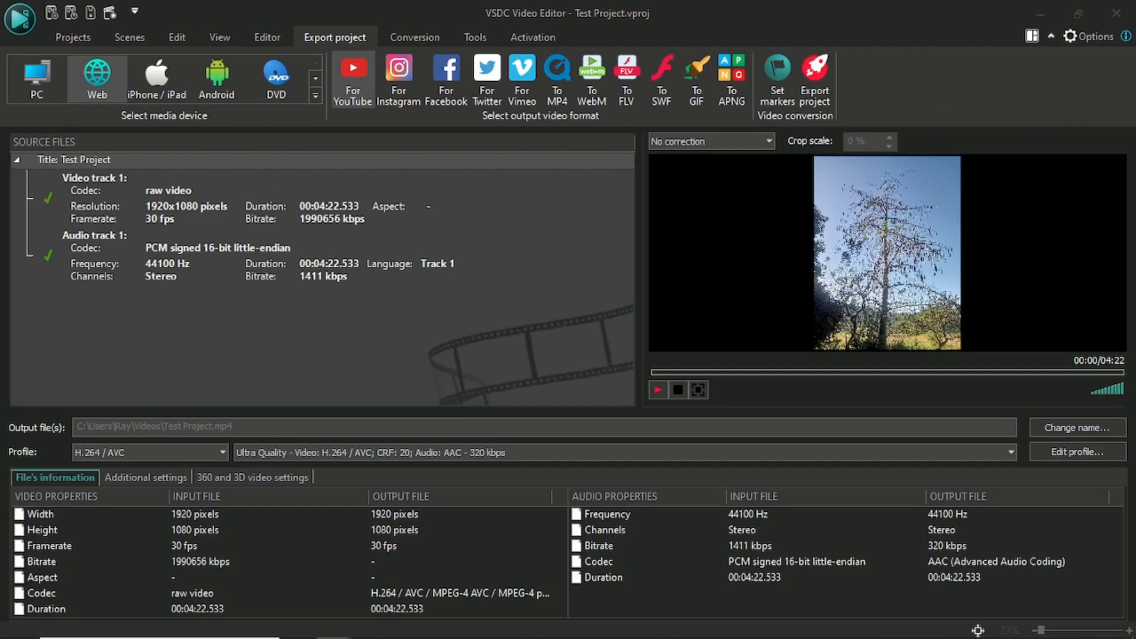
pyautogui.moveTo(1135, 6); pyautogui.dragTo(500, 1)
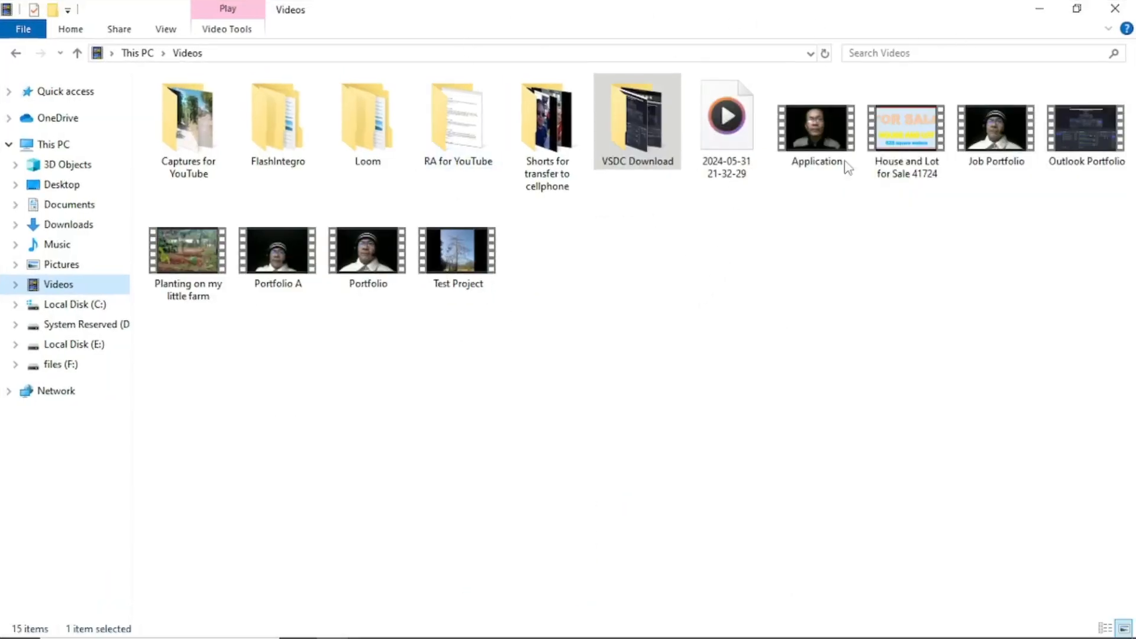
pyautogui.click(1042, 10)
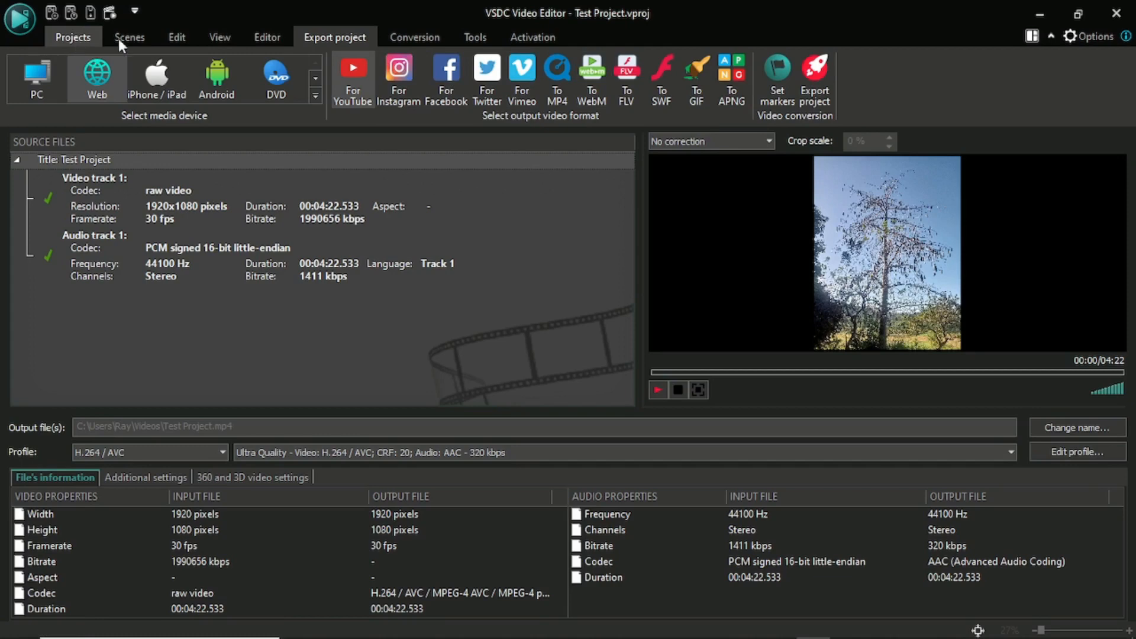
# - Save a copy of the project file as Test Project in the Videos folder
pyautogui.click(70, 37)
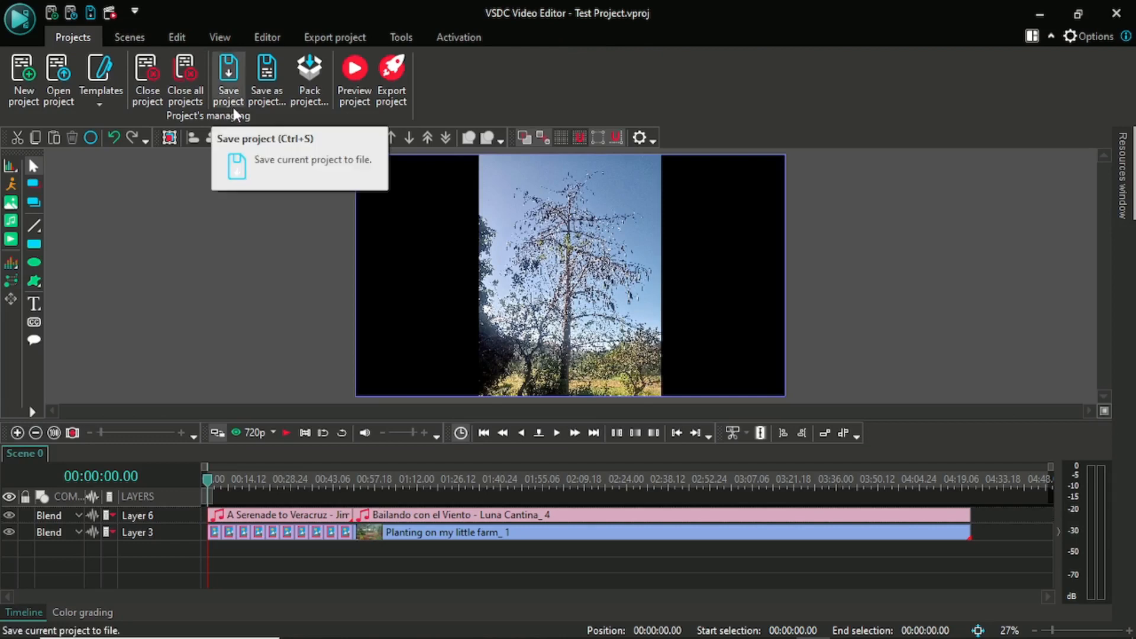
pyautogui.click(271, 90)
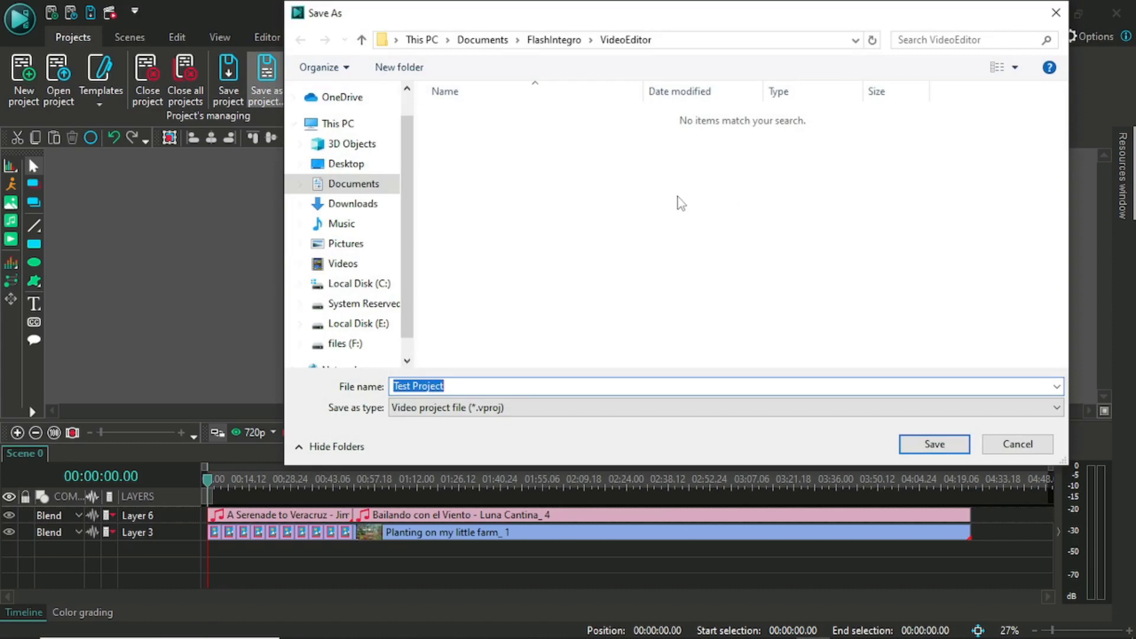
pyautogui.click(345, 266)
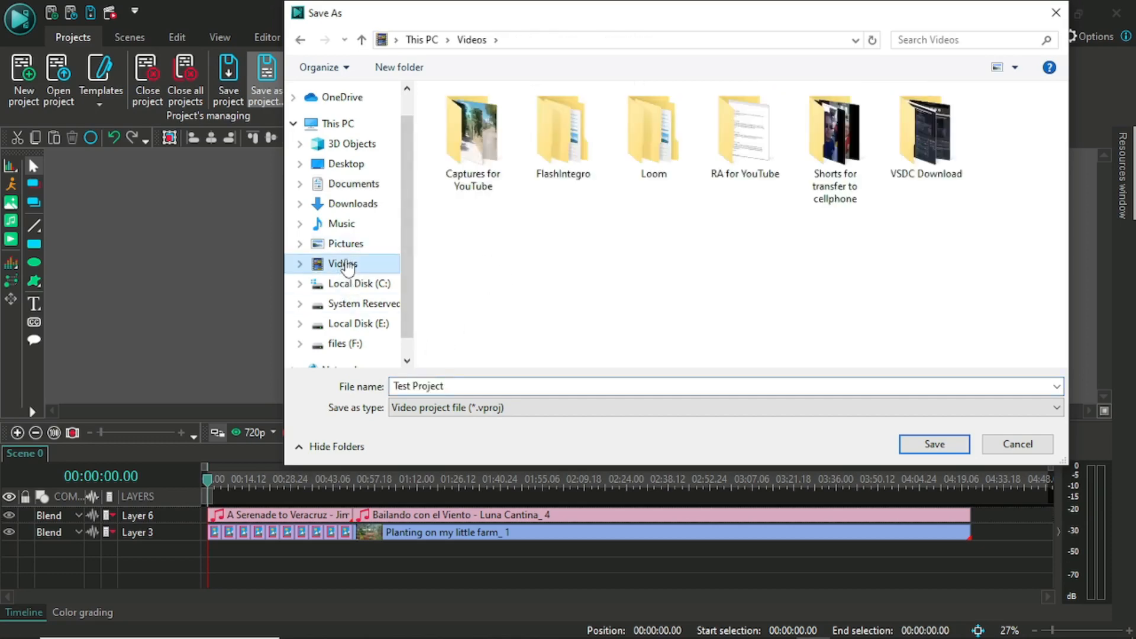
pyautogui.click(457, 386)
pyautogui.click(527, 390)
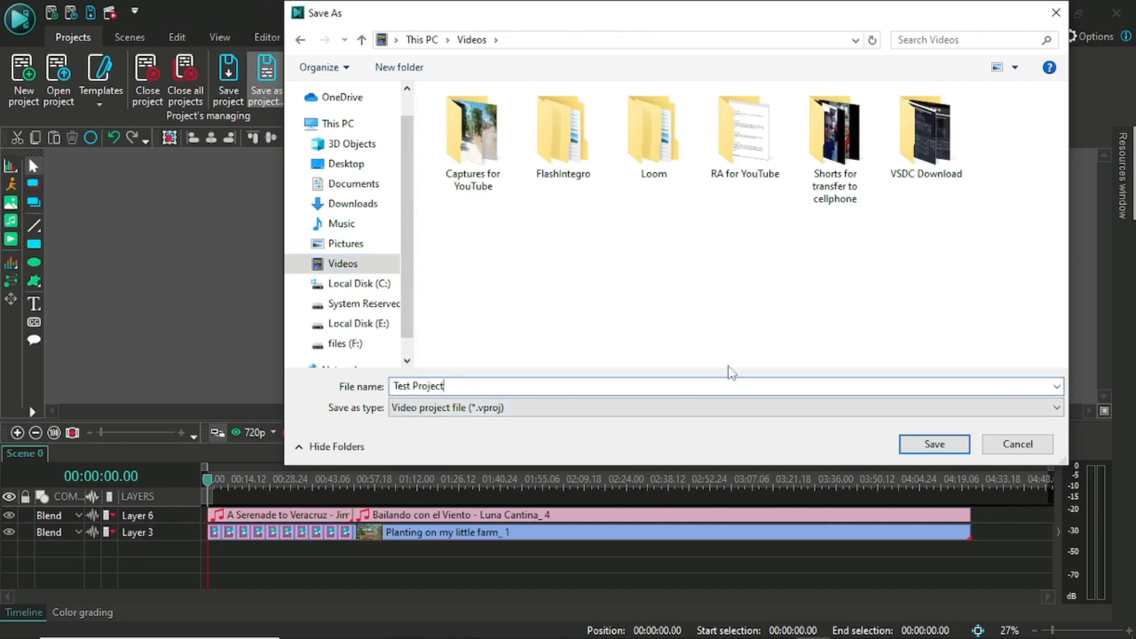
pyautogui.click(933, 450)
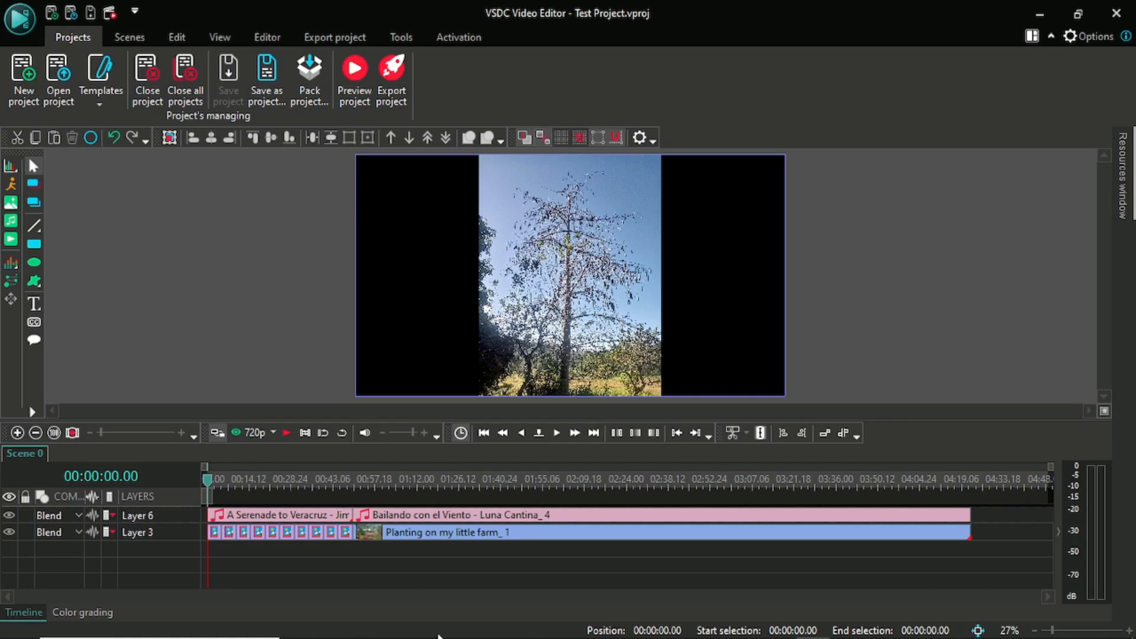
# - Switch to File Explorer and open the saved Test Project project file from the Videos folder
pyautogui.moveTo(334, 638)
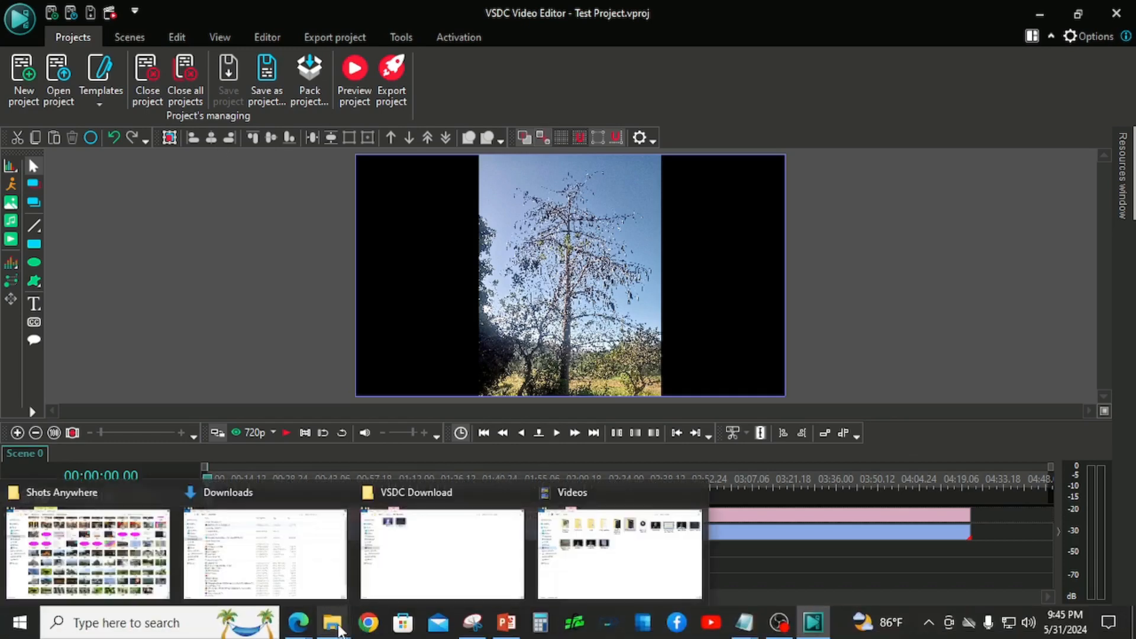
pyautogui.click(651, 572)
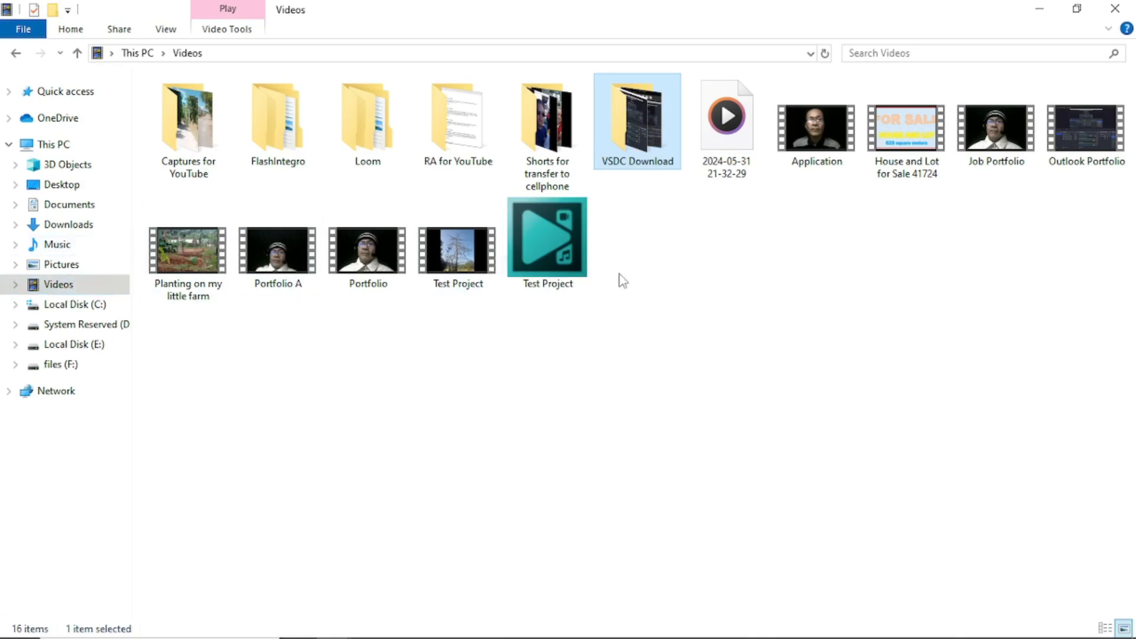
pyautogui.click(553, 244)
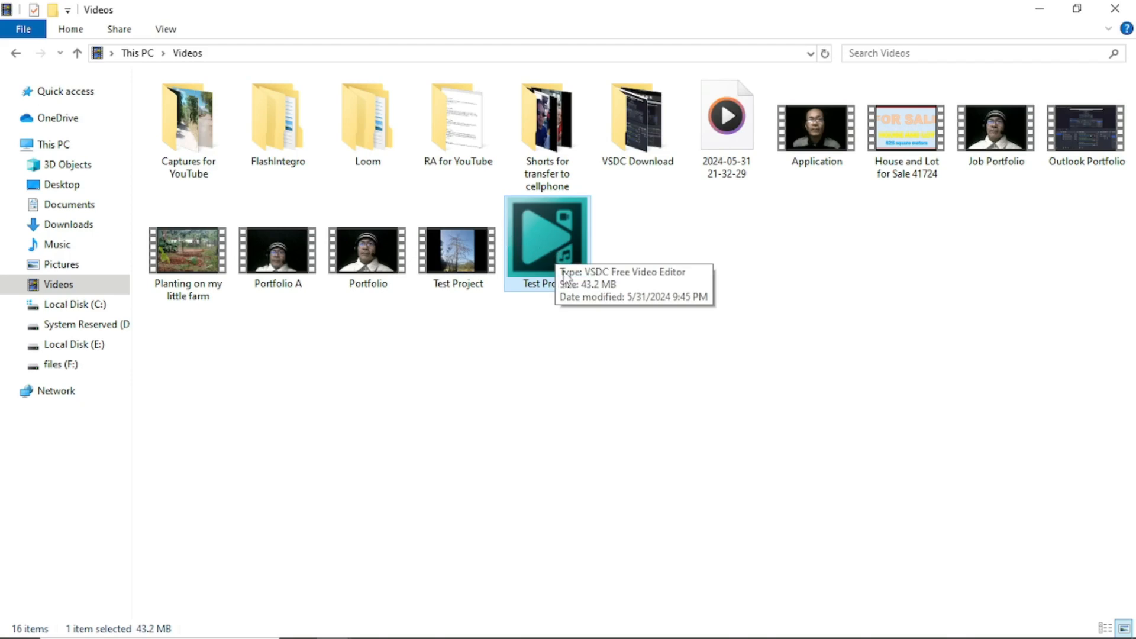
pyautogui.doubleClick(536, 235)
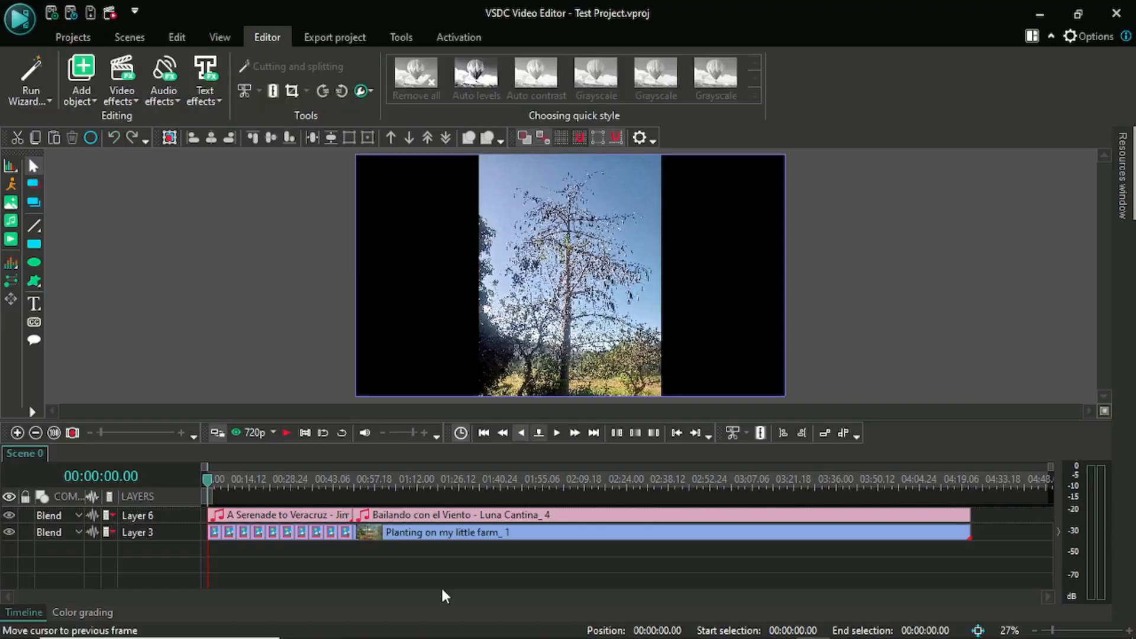
# - In the Videos folder, delete the Test Project project file, undo the deletion, and delete the file again
pyautogui.moveTo(541, 637)
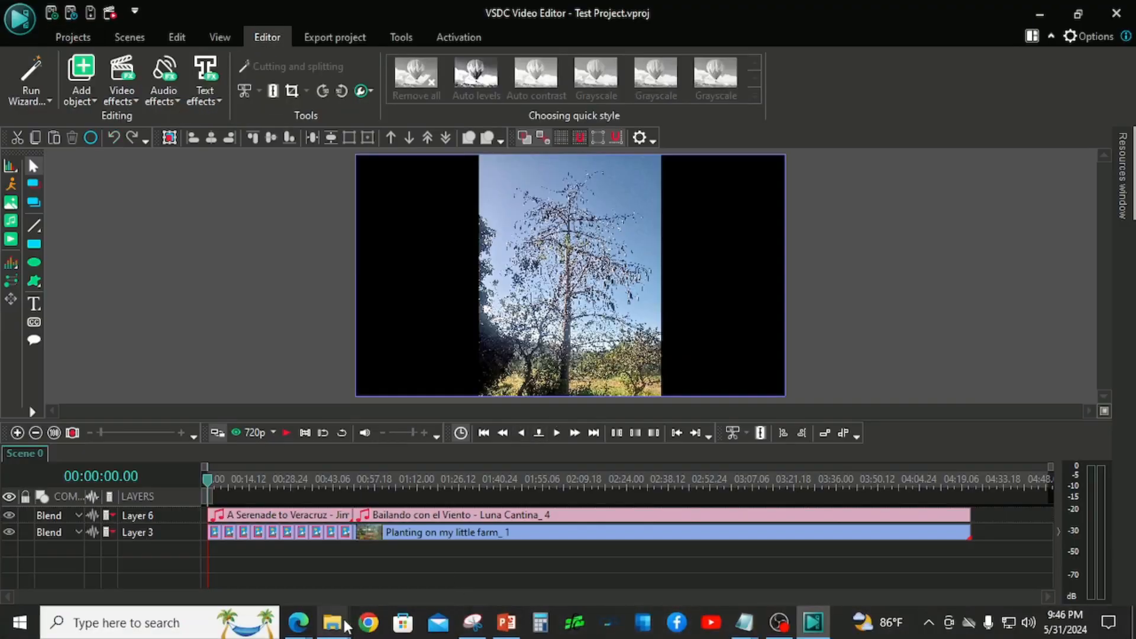
pyautogui.moveTo(337, 624)
pyautogui.click(619, 586)
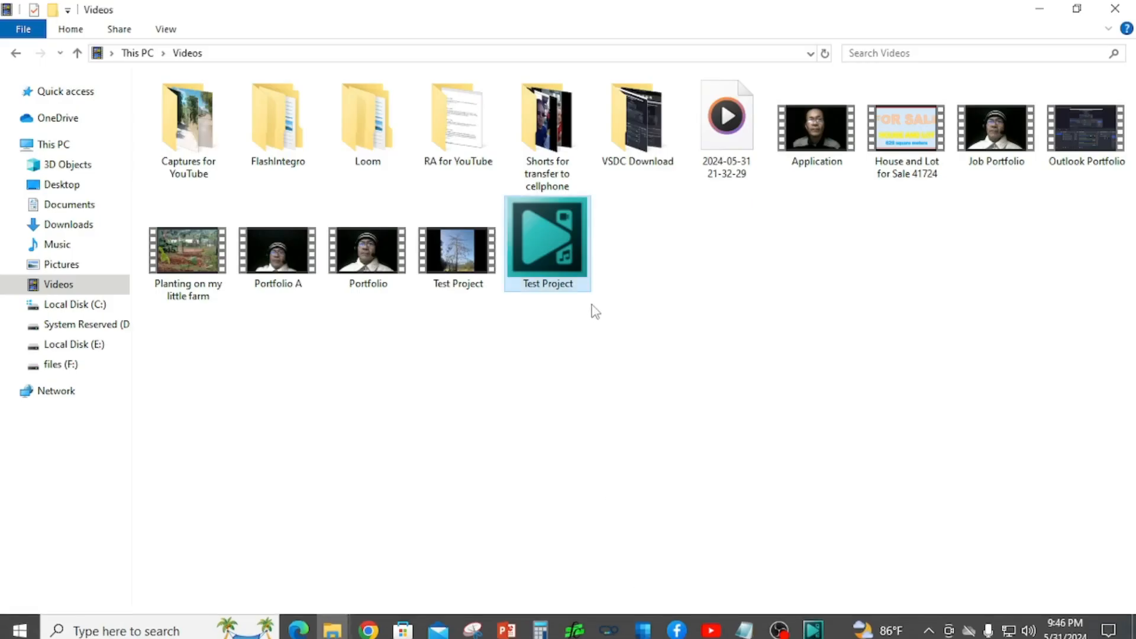
pyautogui.rightClick(561, 238)
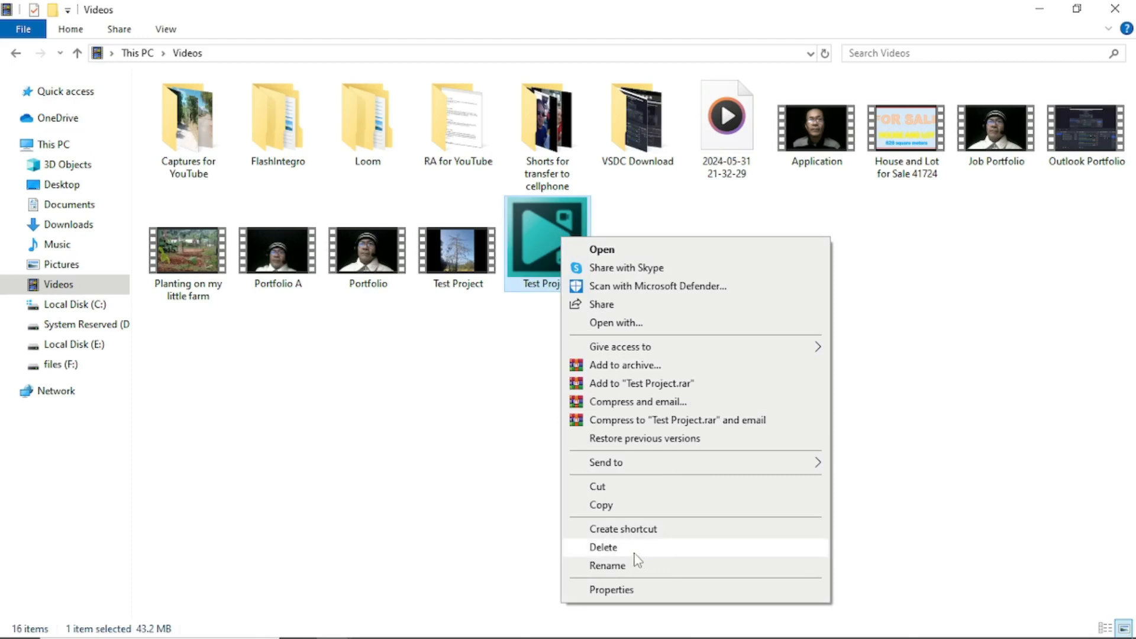
pyautogui.click(605, 551)
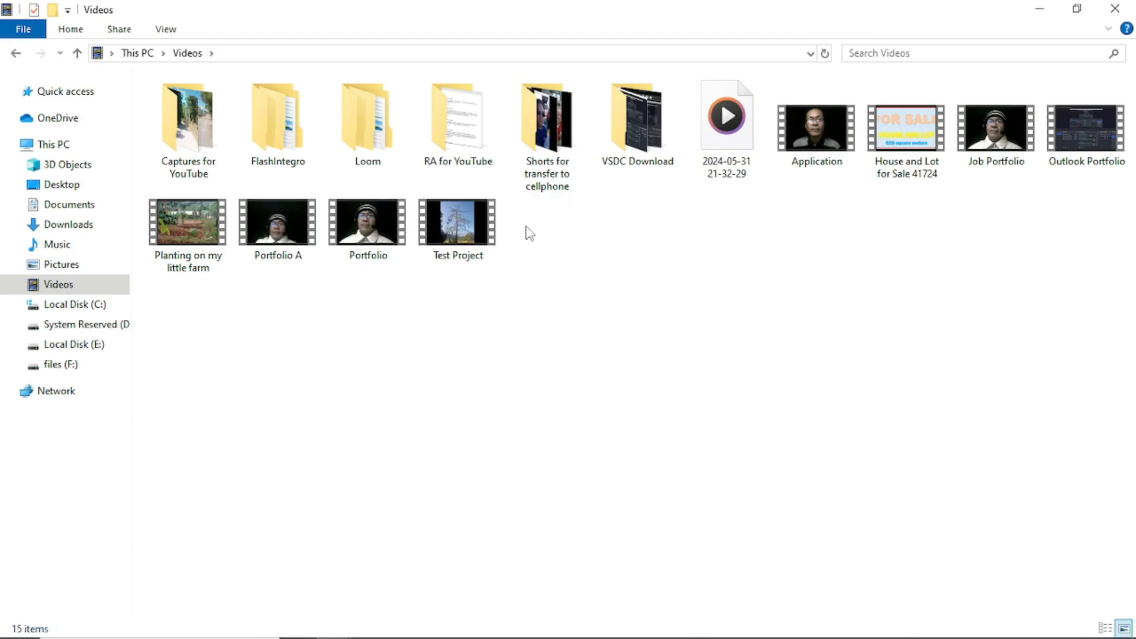
pyautogui.hotkey('ctrl', 'z')
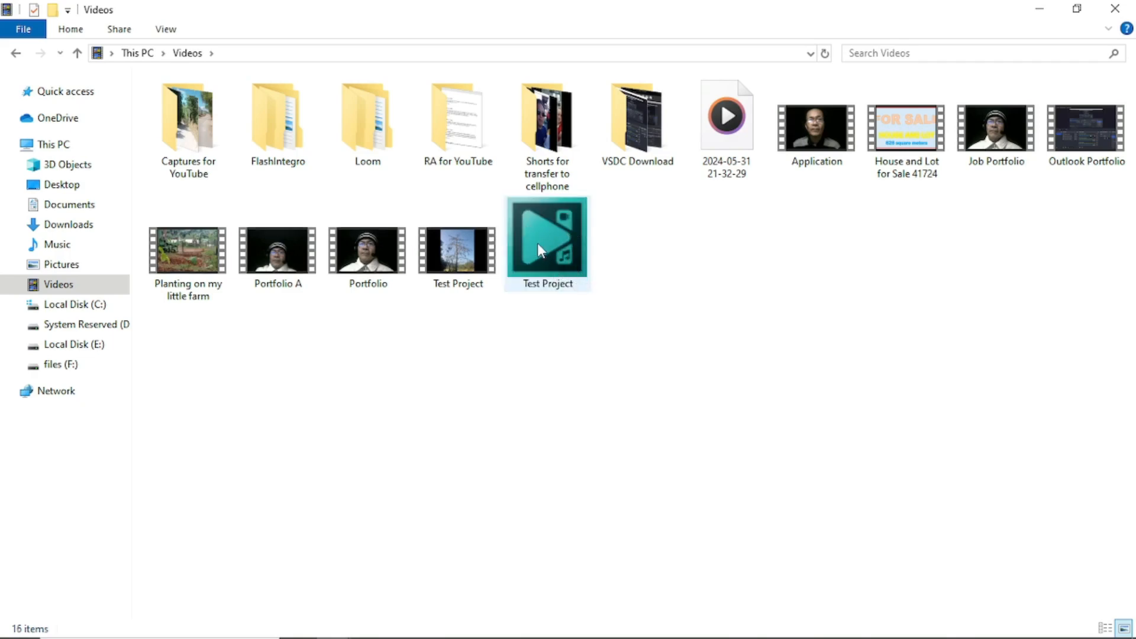
pyautogui.click(538, 243)
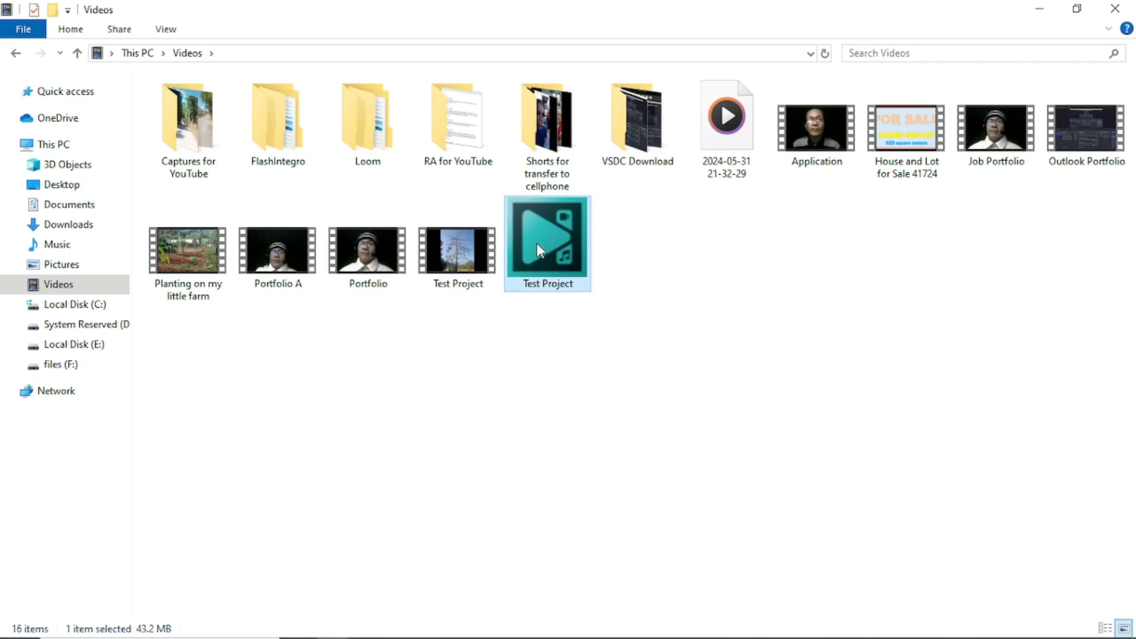
pyautogui.press('Delete')
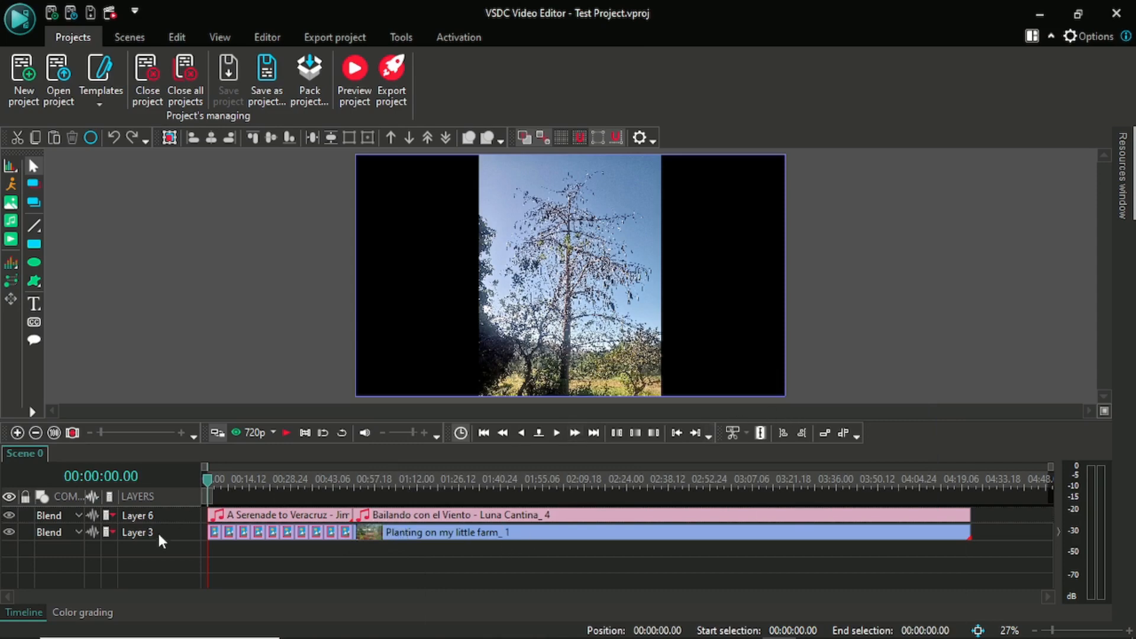
# - Delete Layer 6 with the music and Layer 3 with the pictures and video, and undo both deletions
pyautogui.click(176, 513)
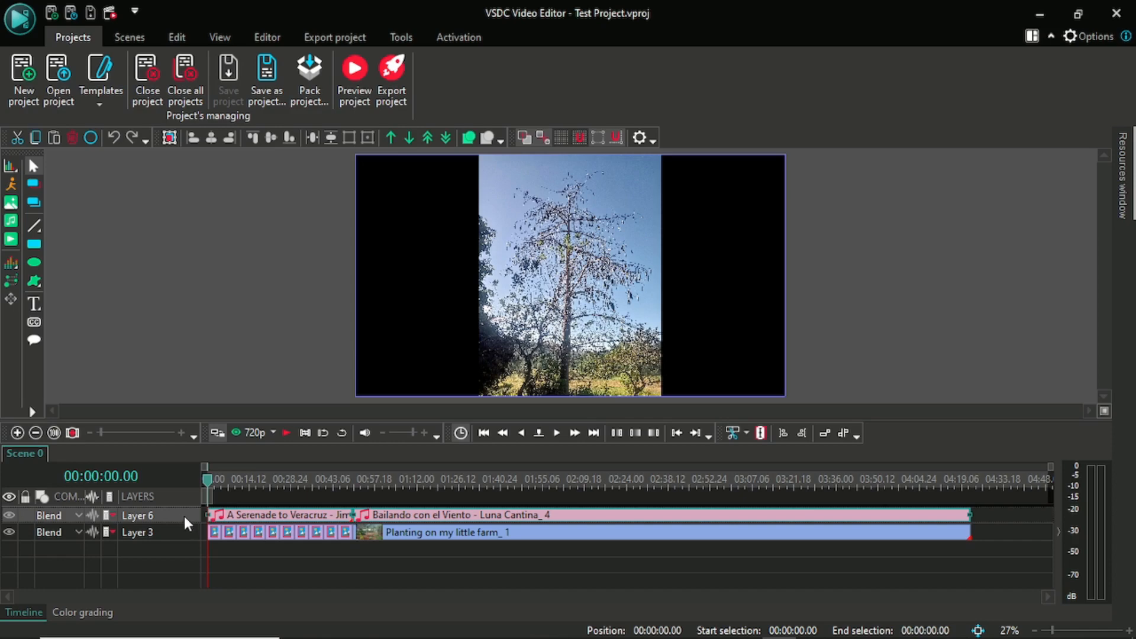
pyautogui.press('Delete')
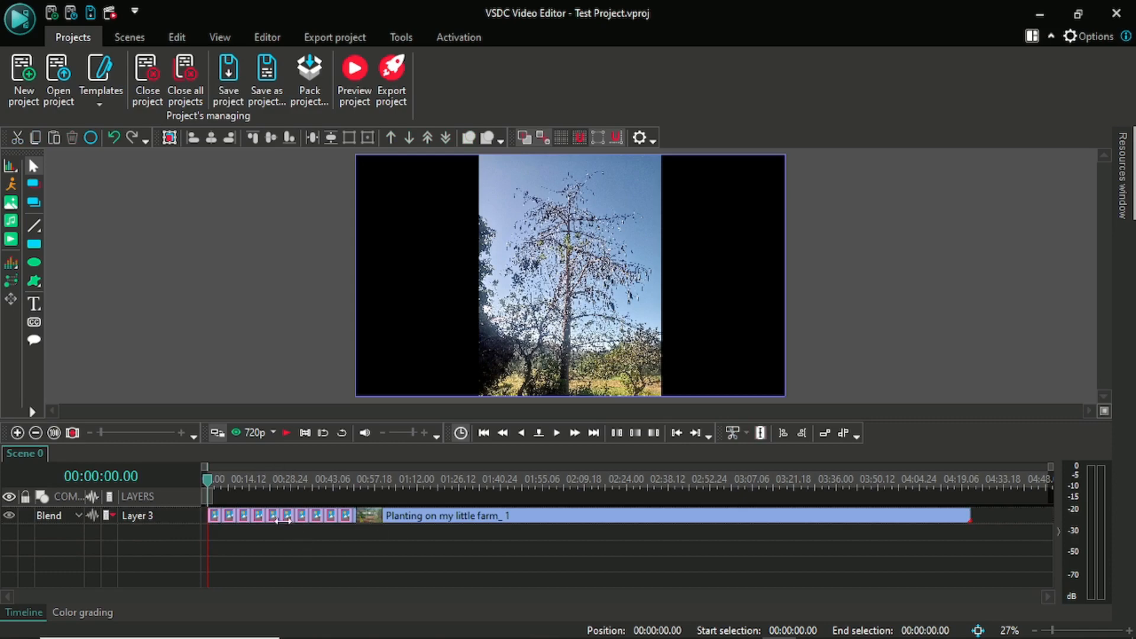
pyautogui.click(190, 515)
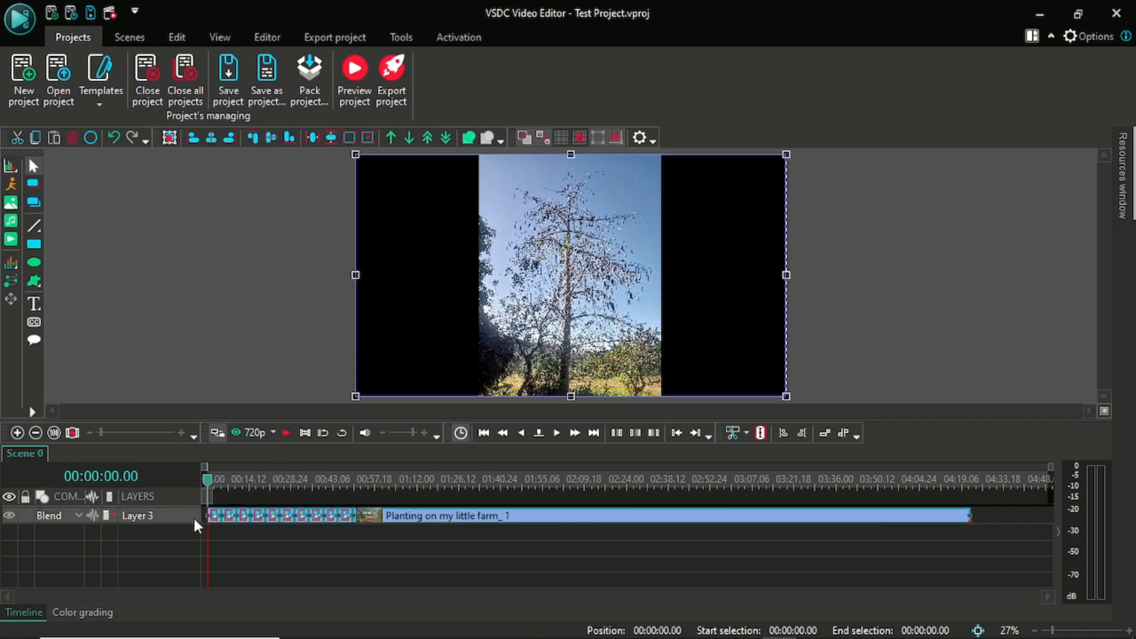
pyautogui.press('Delete')
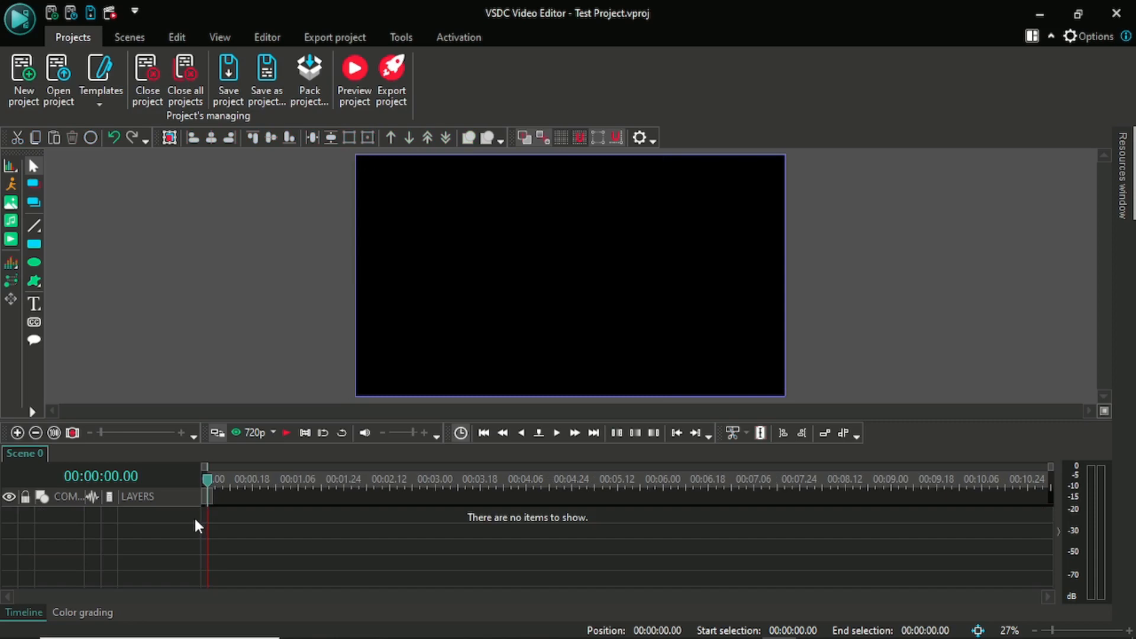
pyautogui.hotkey('ctrl', 'z')
pyautogui.hotkey('ctrl', 'z')
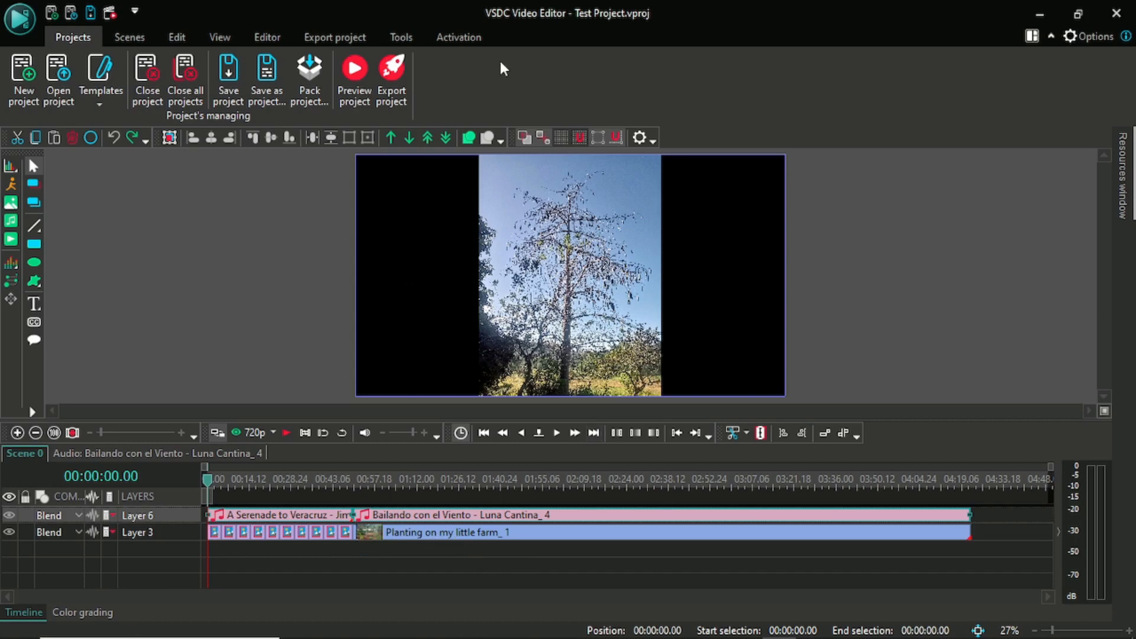
# - View the activation and license options, and close all projects without saving the changes to Test Project
pyautogui.click(467, 39)
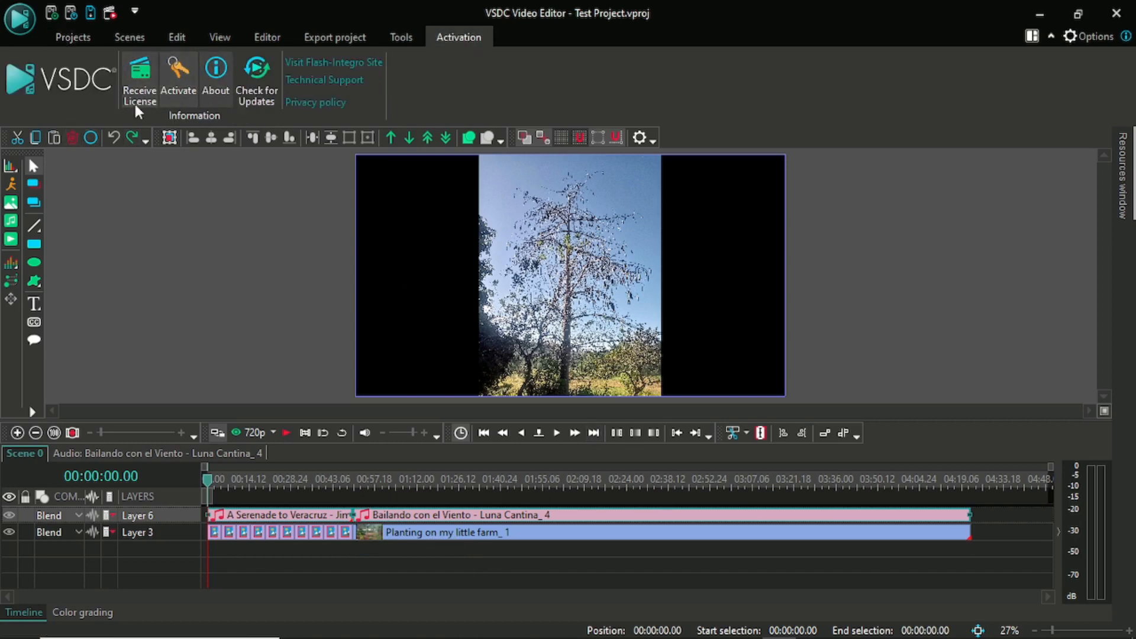
pyautogui.click(73, 38)
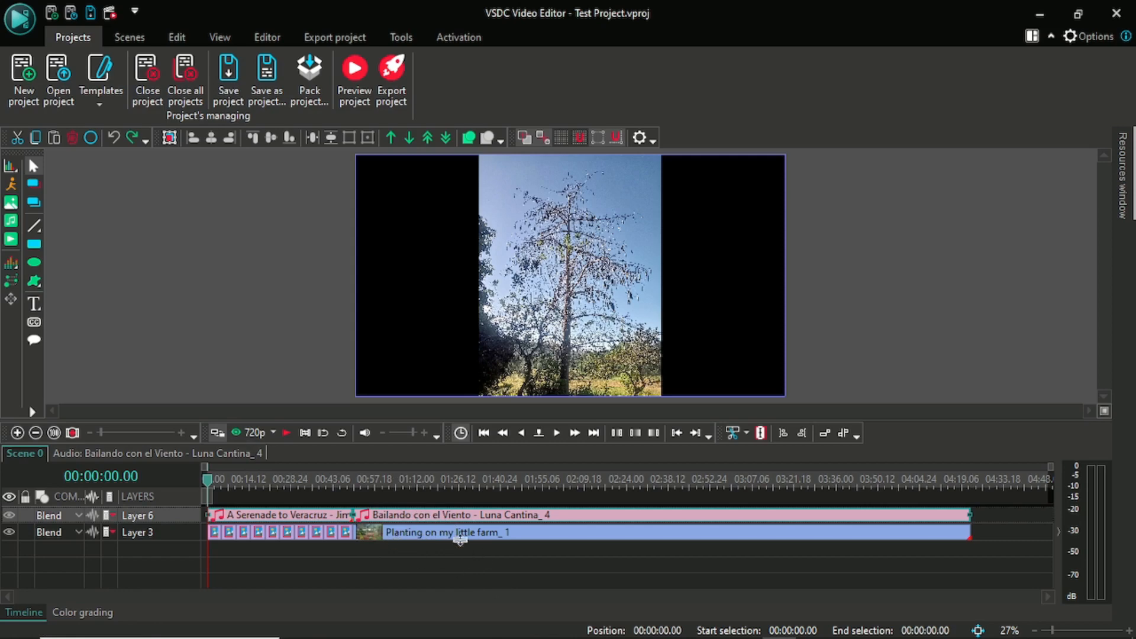
pyautogui.click(195, 86)
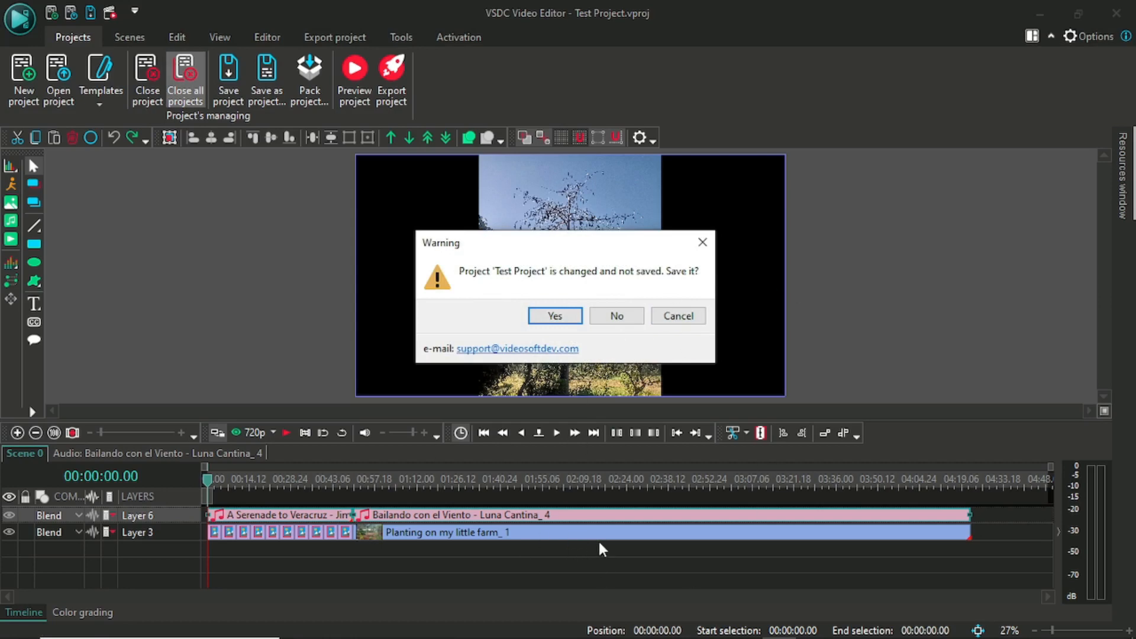
pyautogui.click(621, 320)
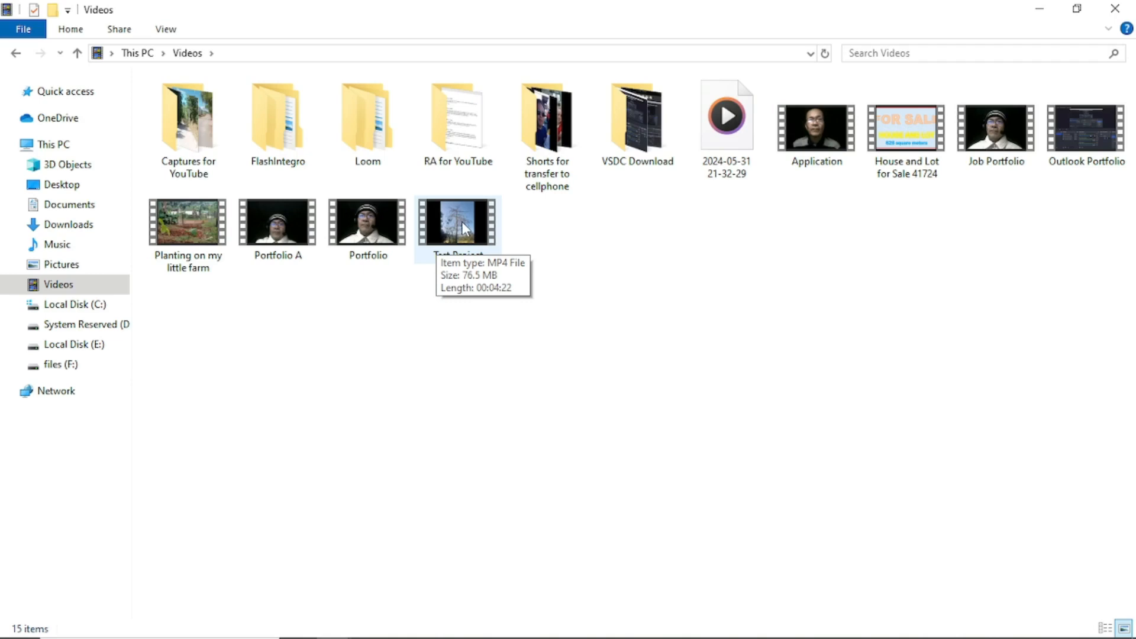
# - Play the exported Test Project video from the Videos folder in Media Player and lower the playback volume
pyautogui.click(462, 227)
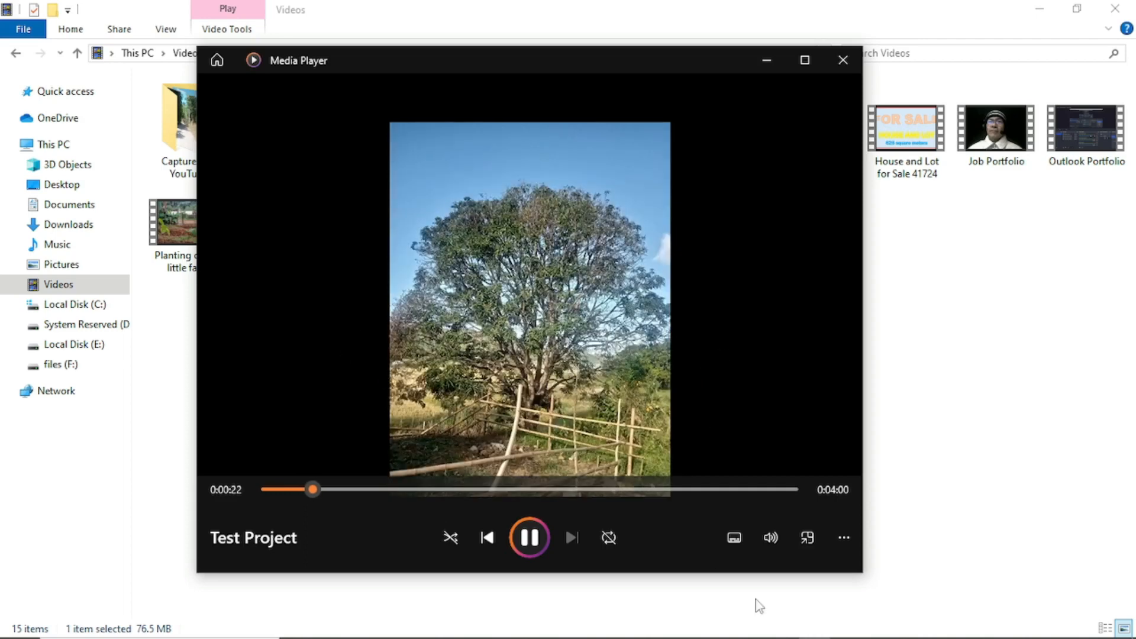
pyautogui.click(776, 533)
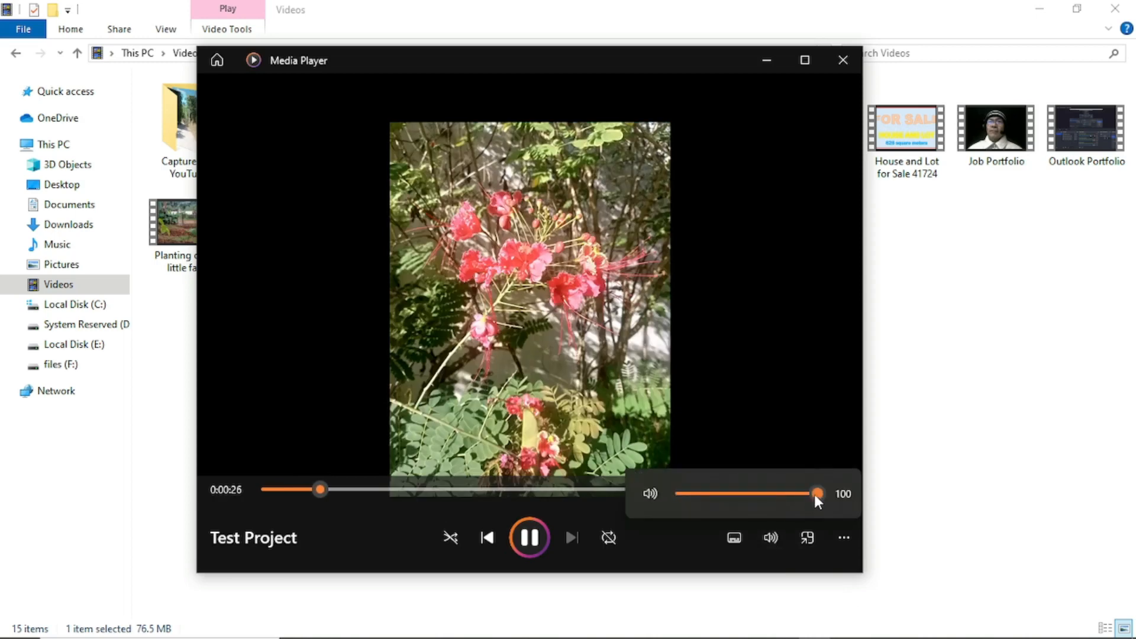
pyautogui.moveTo(814, 495); pyautogui.dragTo(730, 492)
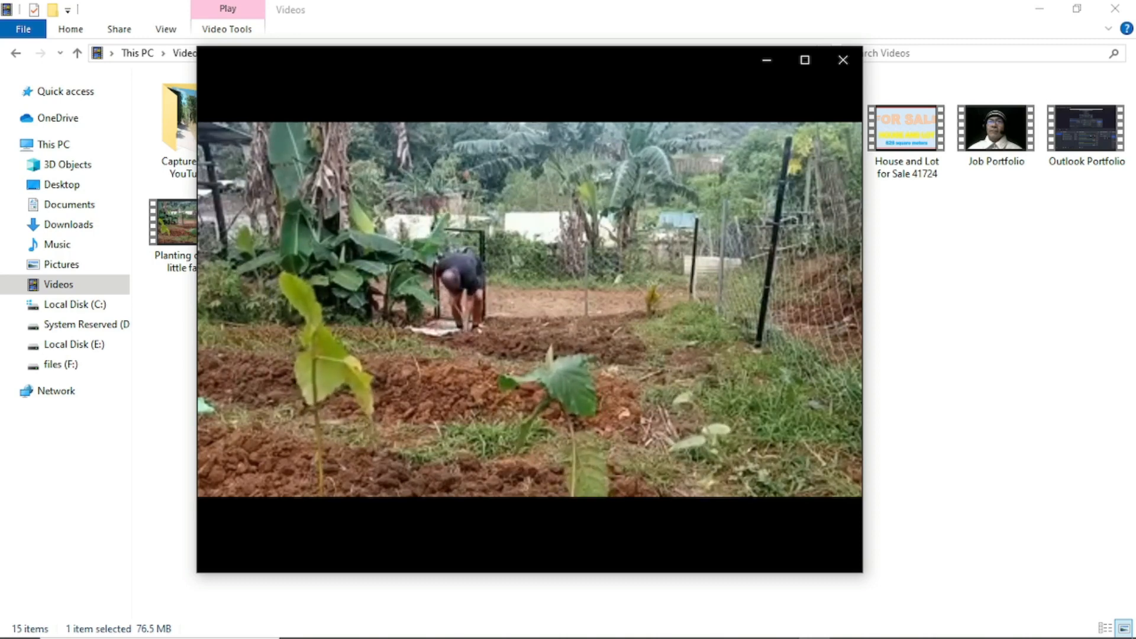
pyautogui.moveTo(622, 317)
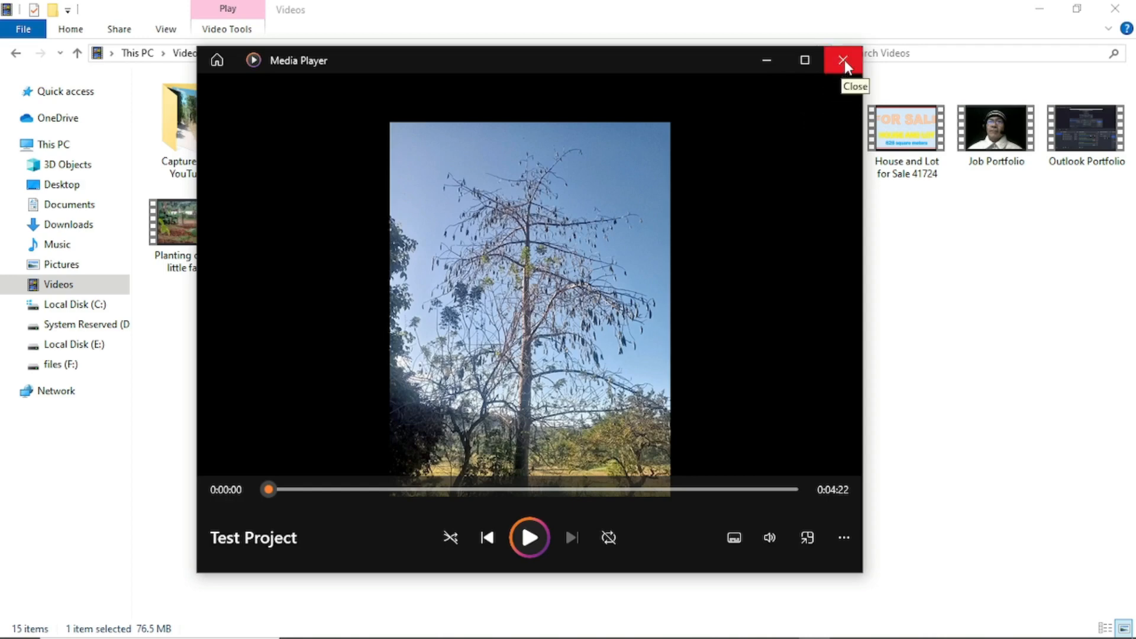
# - Dismiss the Media Player window and switch to OBS
pyautogui.moveTo(781, 635)
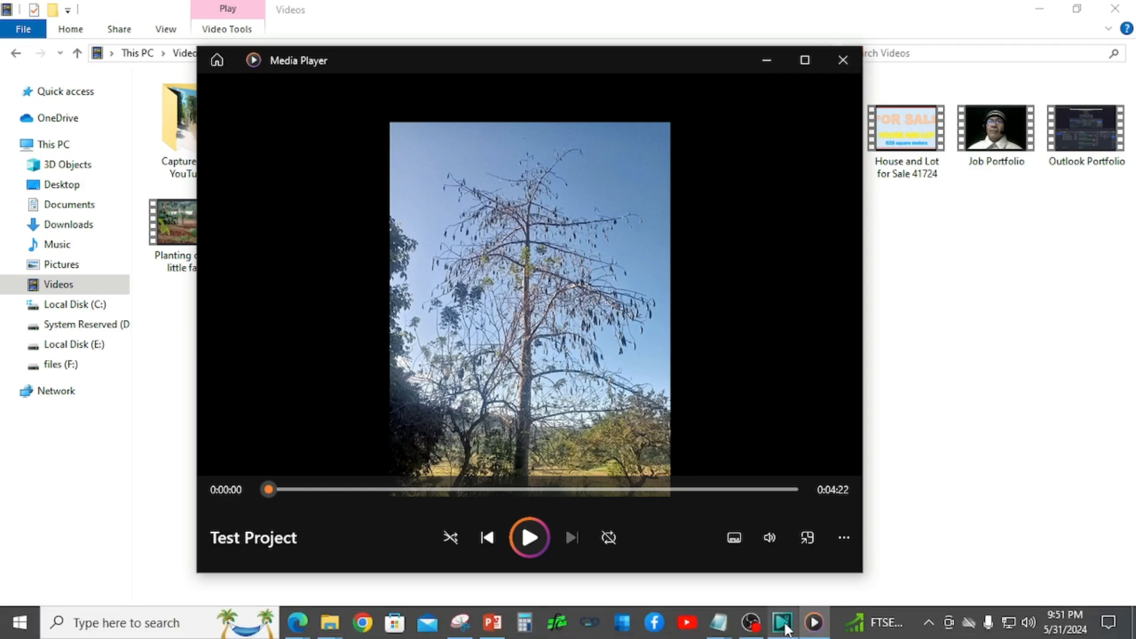
pyautogui.click(813, 624)
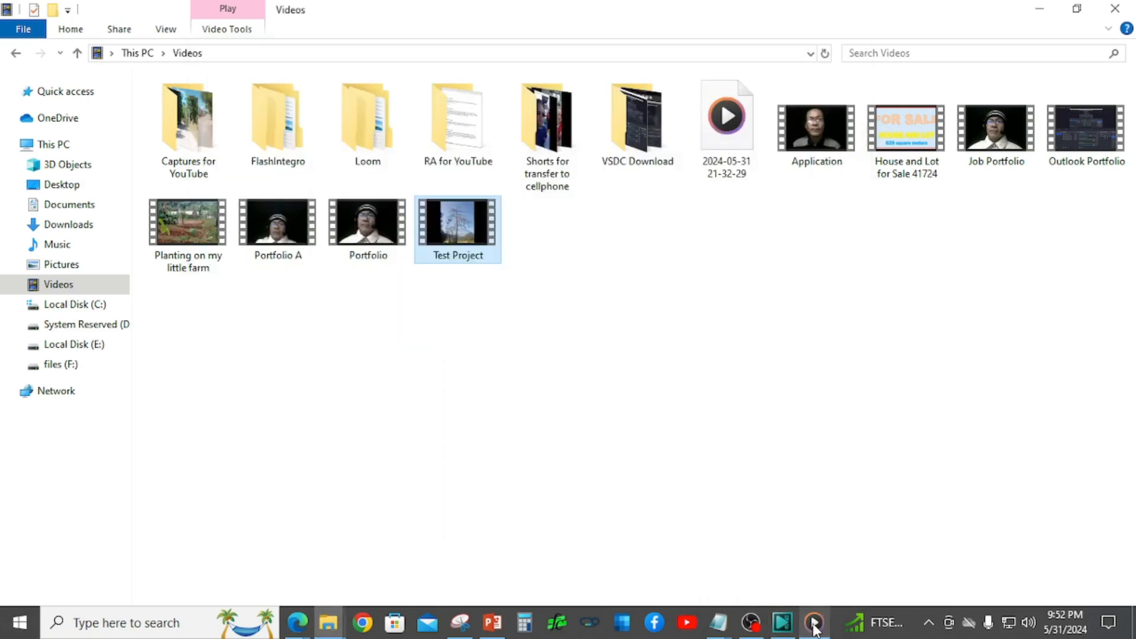
pyautogui.click(752, 626)
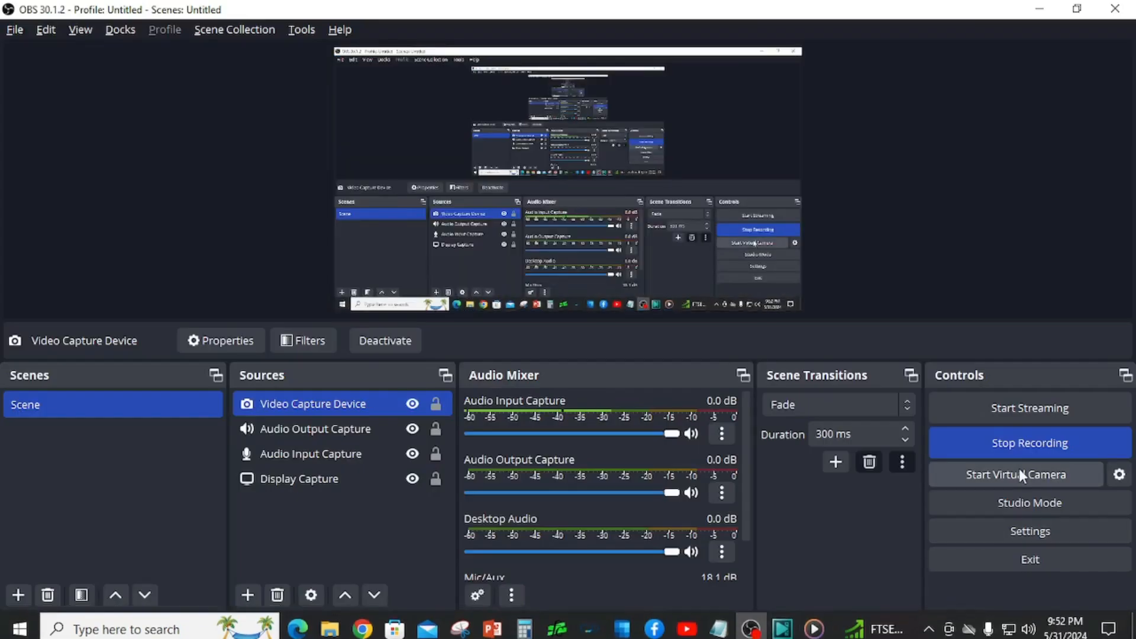